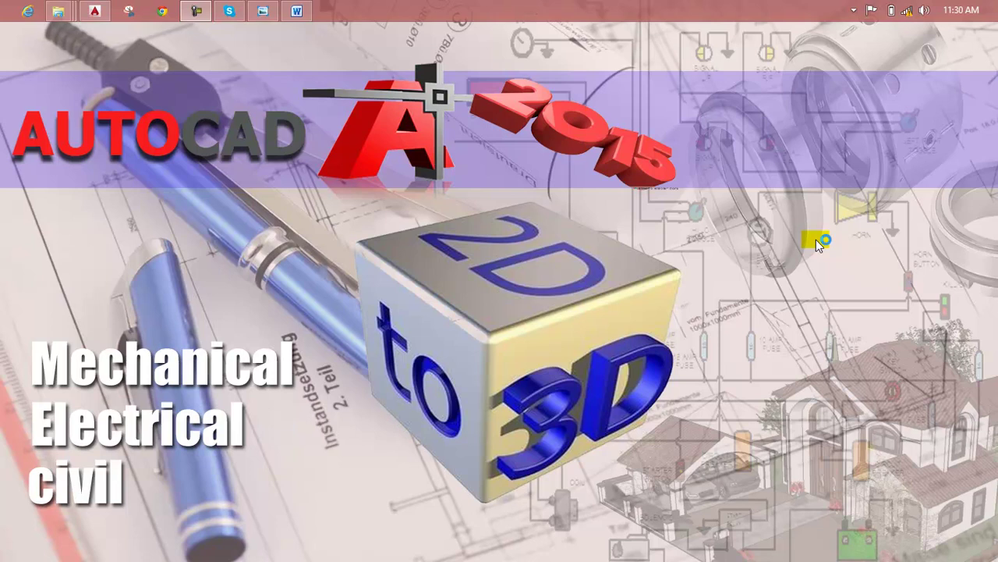
Restore the Lesson 113 notes document in Microsoft Word from the taskbar
left_click(293, 11)
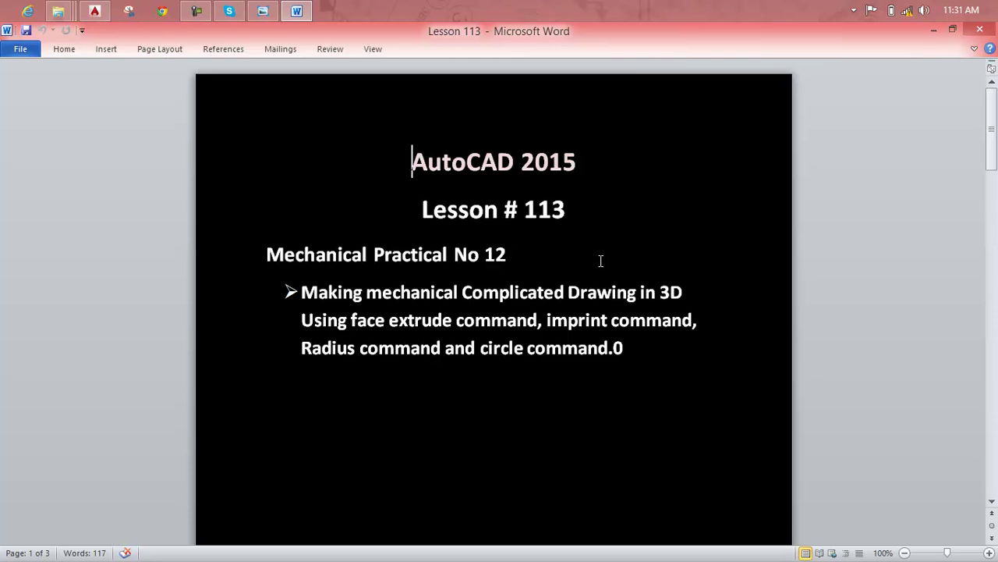
Minimize the Word notes and bring up the isometric bracket reference image
left_click(269, 9)
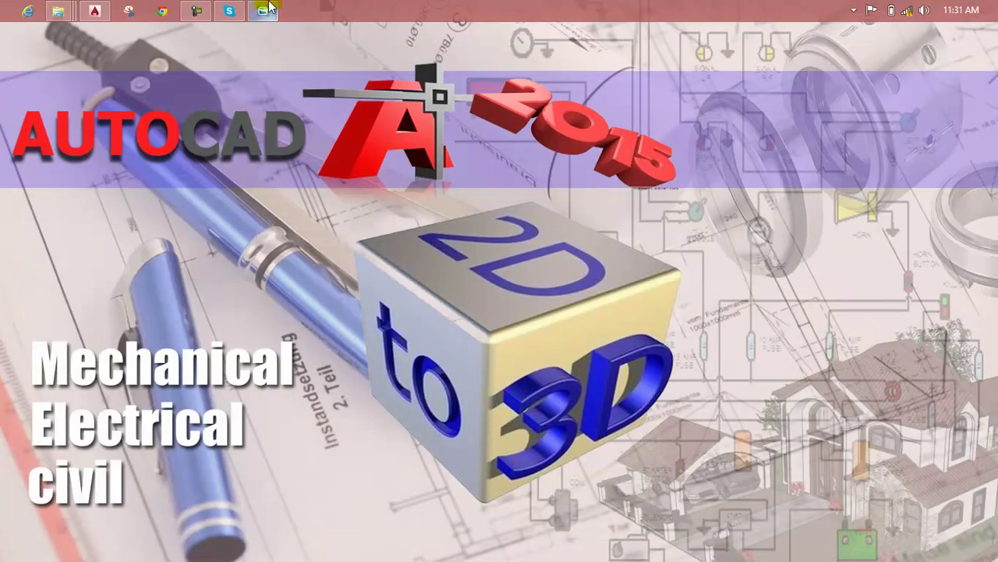
left_click(270, 9)
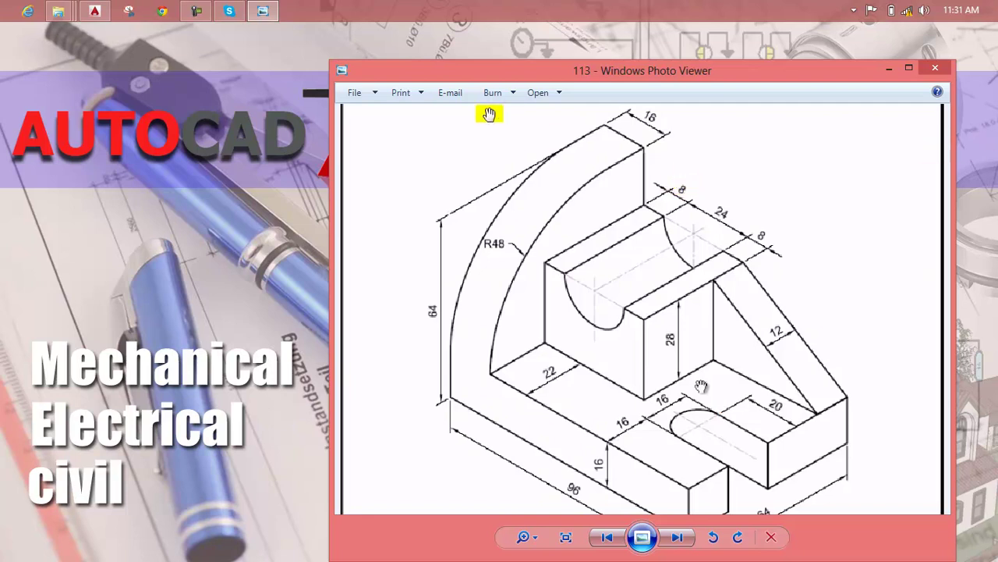
Return to the maximized AutoCAD Drawing1 after checking the bracket reference image
left_click(108, 11)
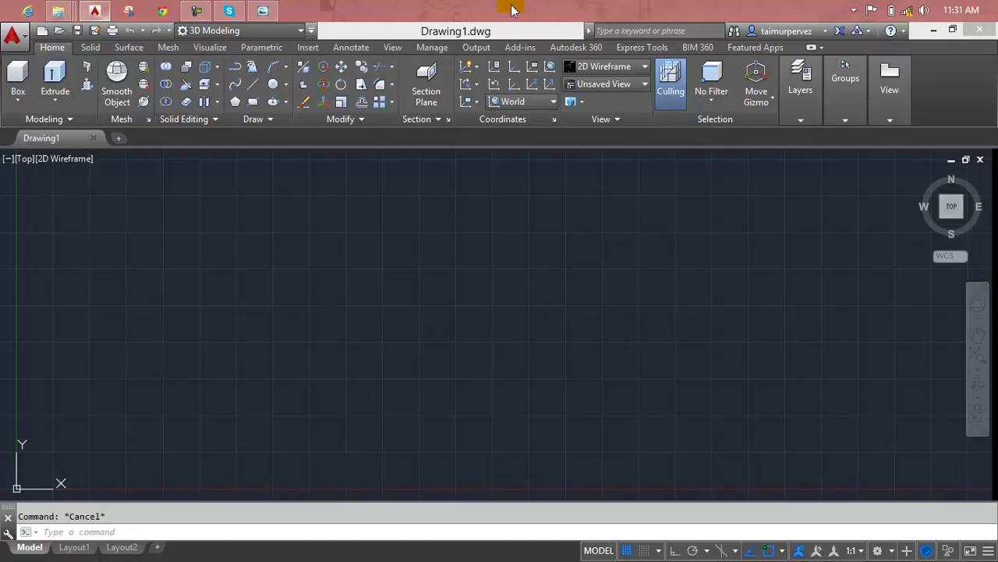
left_click(950, 31)
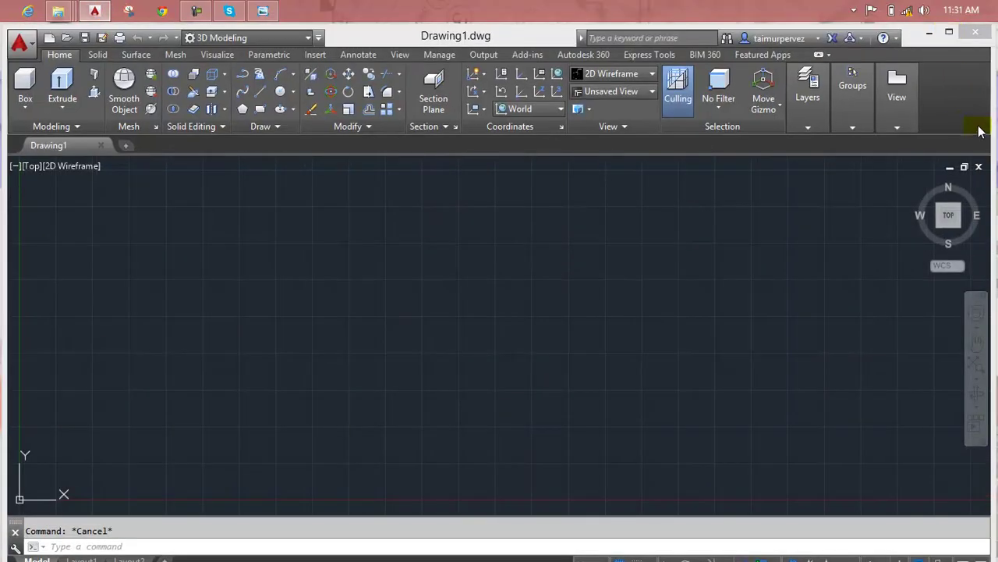
left_click(949, 32)
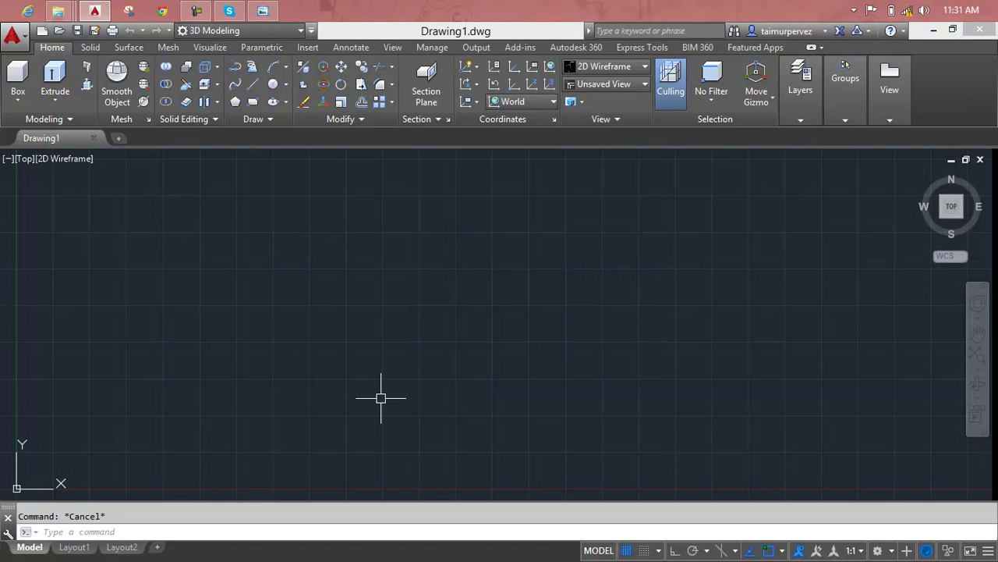
left_click(262, 11)
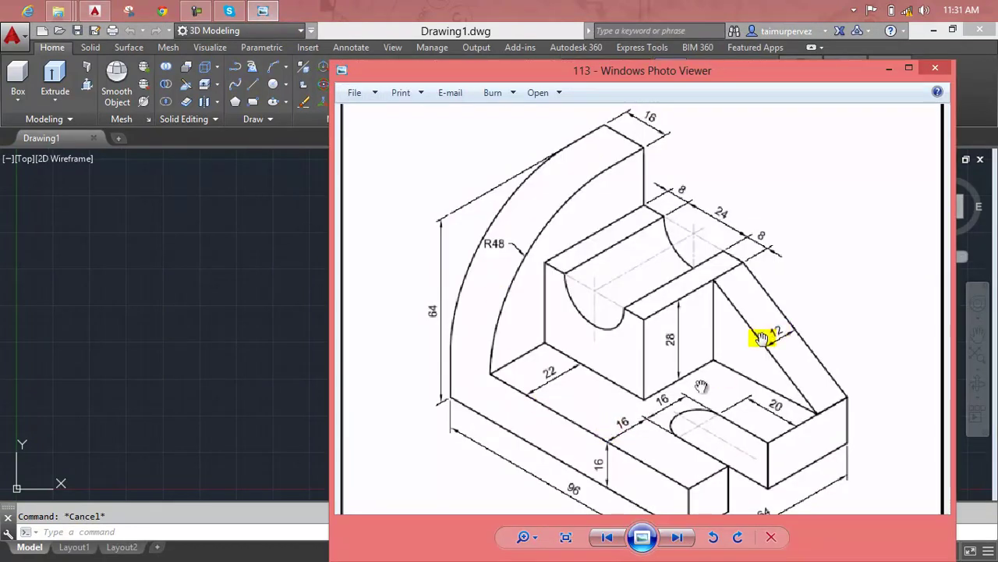
scroll(762, 338, "down", 1)
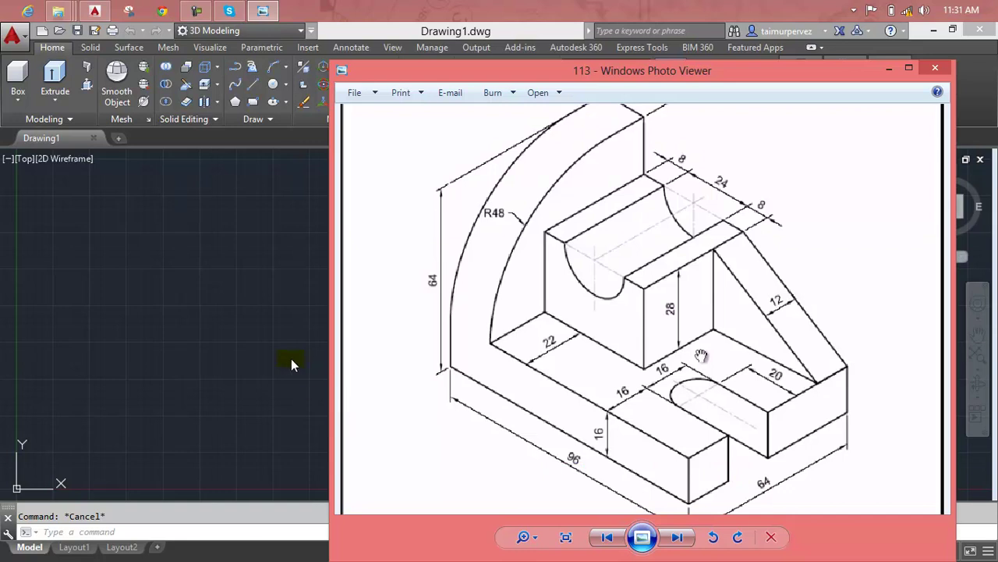
left_click(243, 314)
type("re")
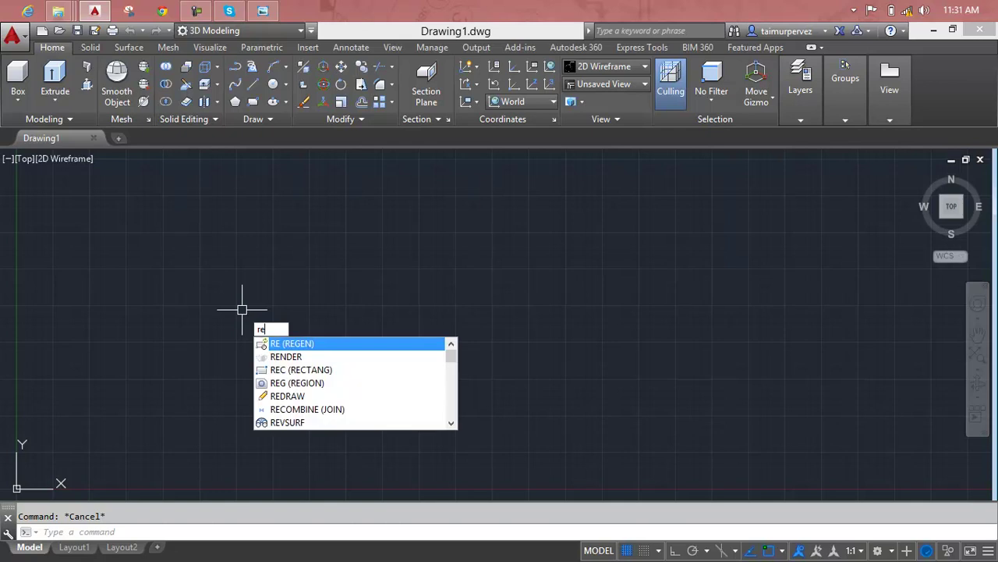
Switch the empty drawing to the SE Isometric view
key("Escape")
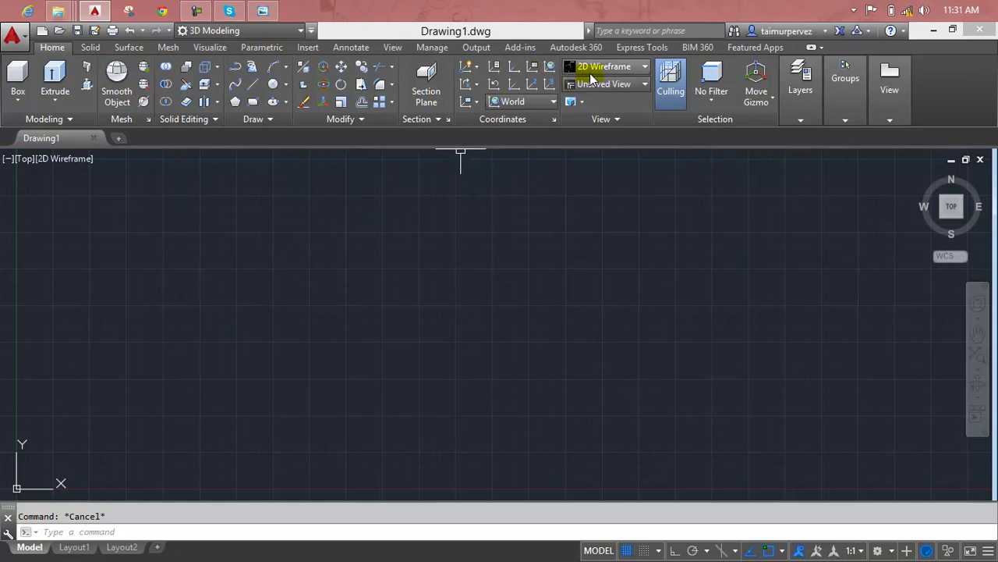
left_click(589, 73)
left_click(608, 83)
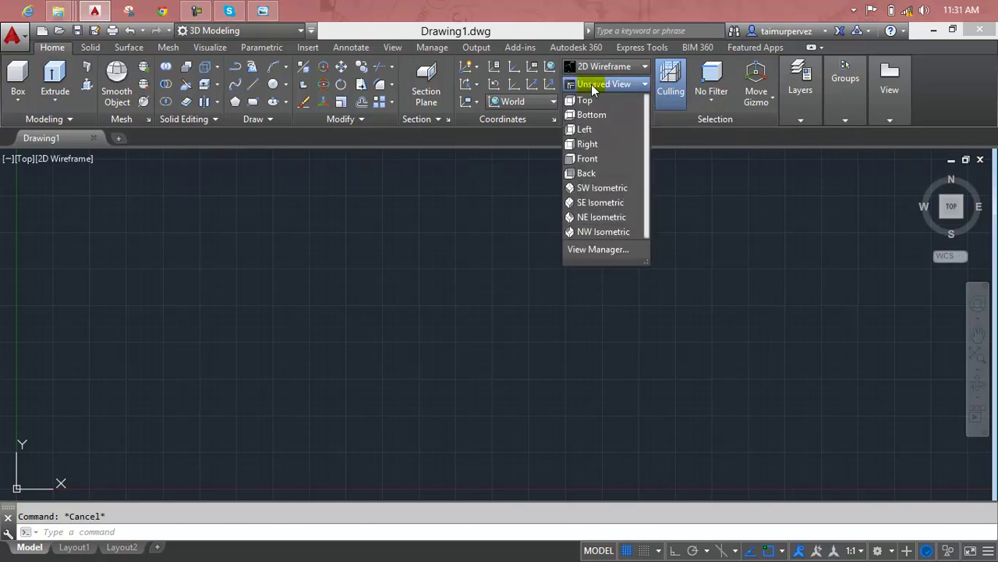
left_click(599, 202)
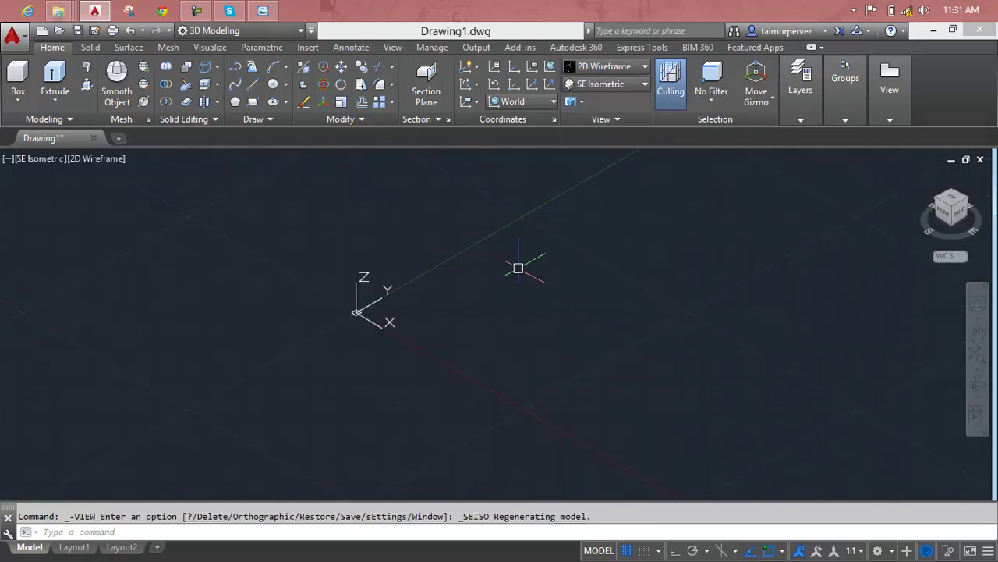
key("Escape")
In UCS Manager settings, stop displaying the UCS icon at the origin point
type("Uc")
key("Return")
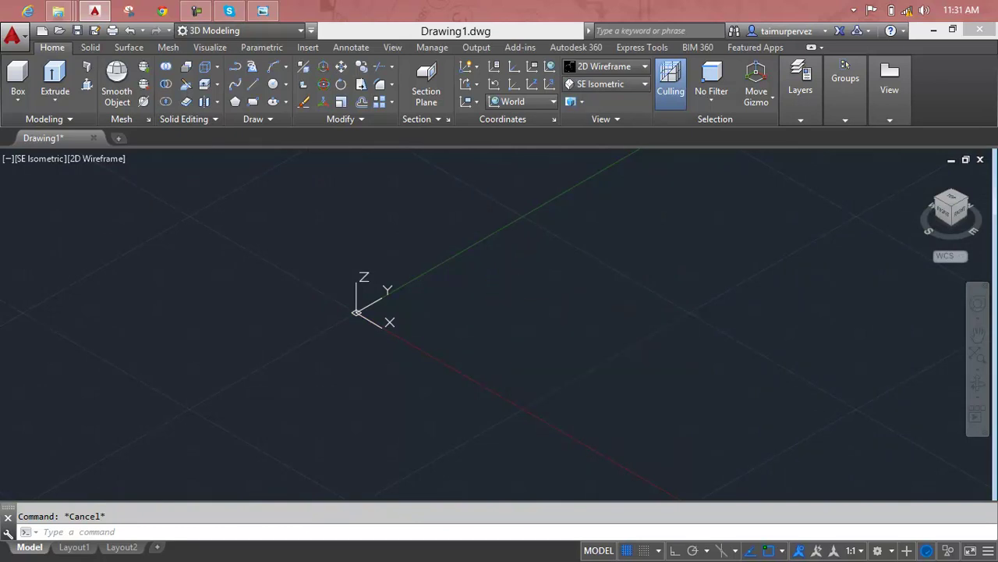
left_click(464, 260)
left_click(485, 401)
key("Return")
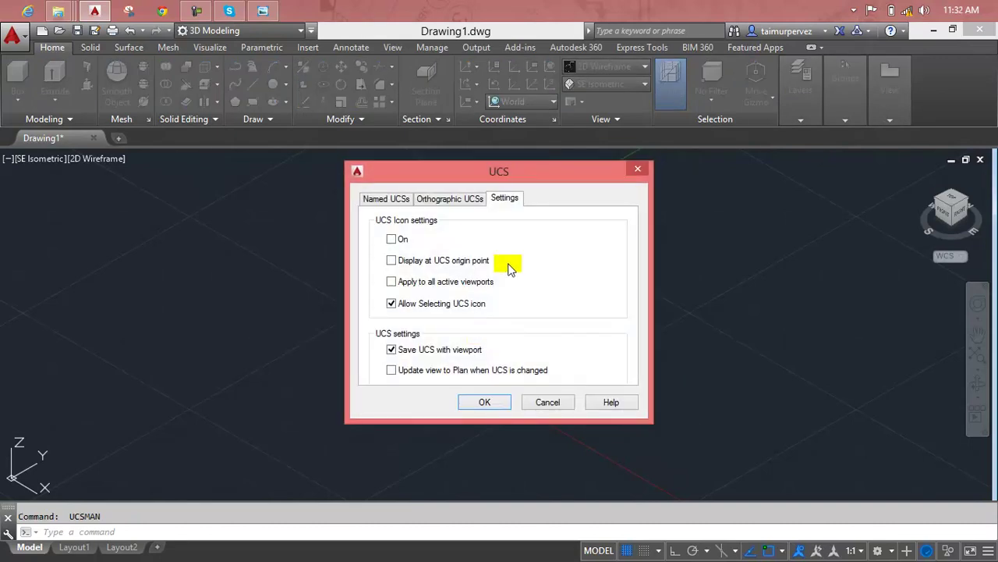
left_click(638, 170)
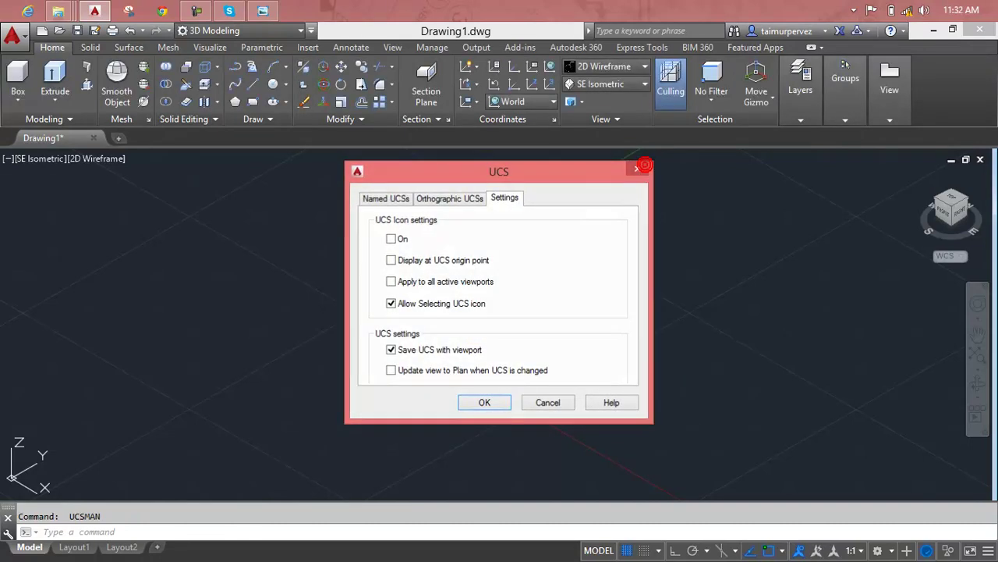
left_click(262, 10)
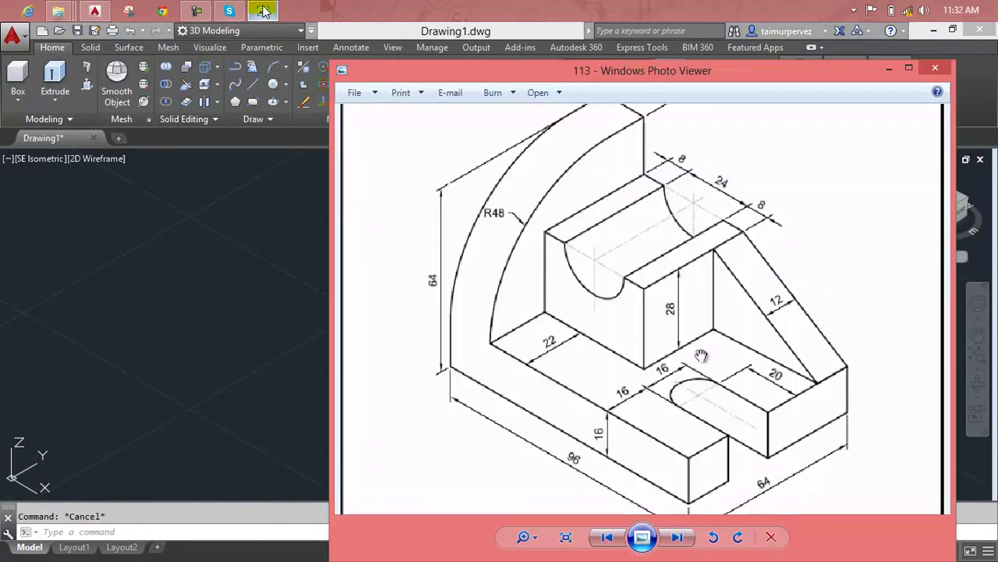
left_click(263, 11)
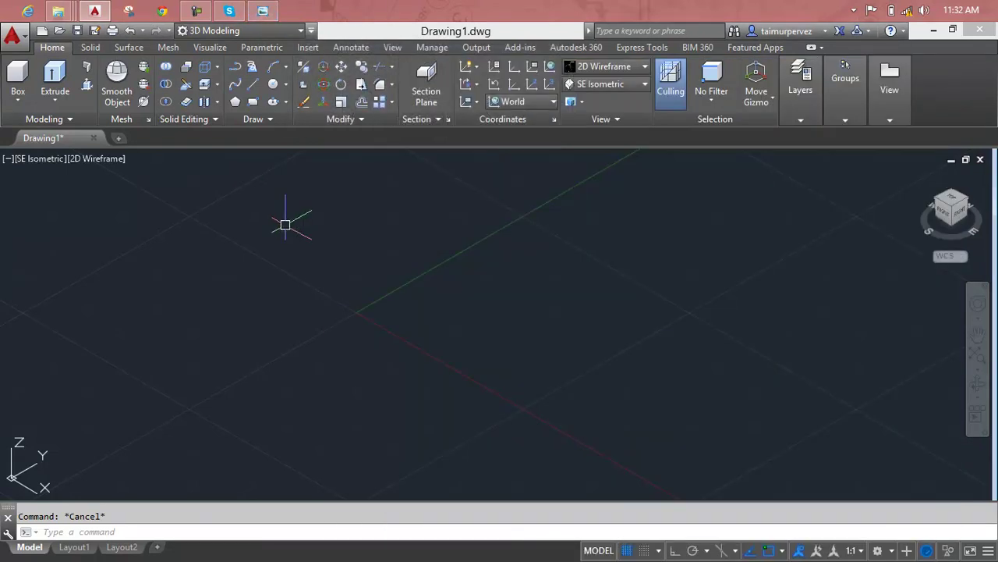
Start a line with Ortho on and draw the 96-long base edge
type("l")
key("Return")
left_click(284, 225)
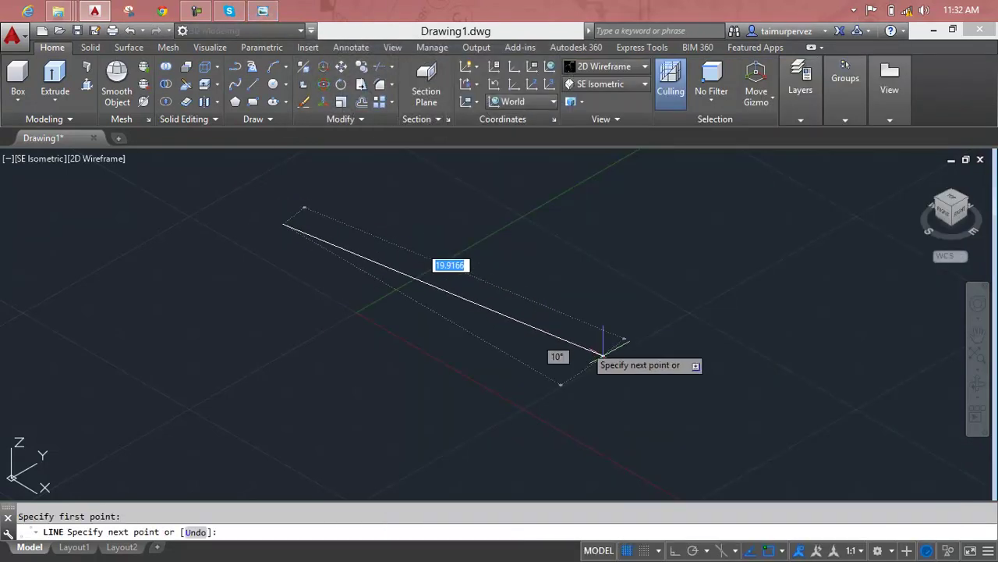
key("F8")
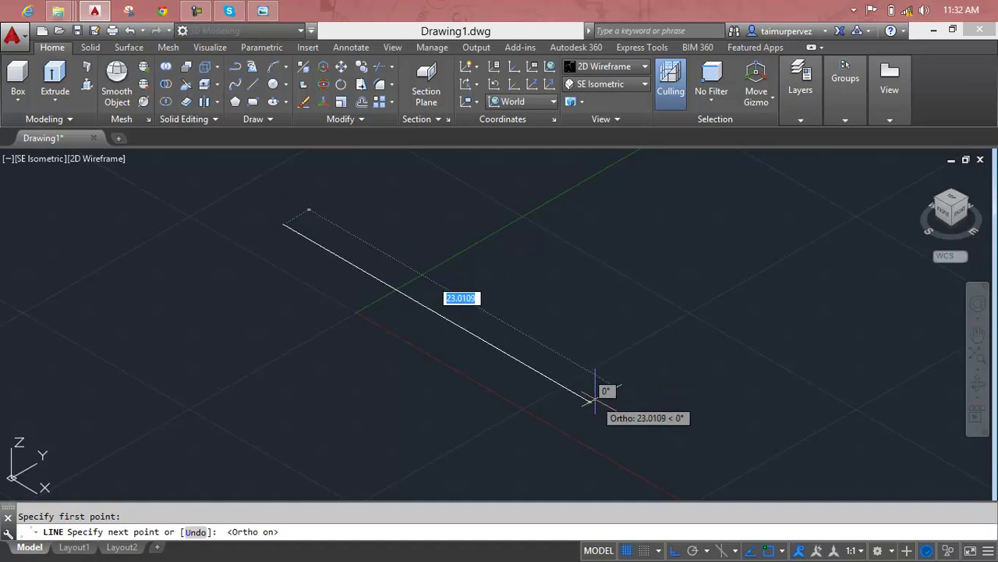
type("96")
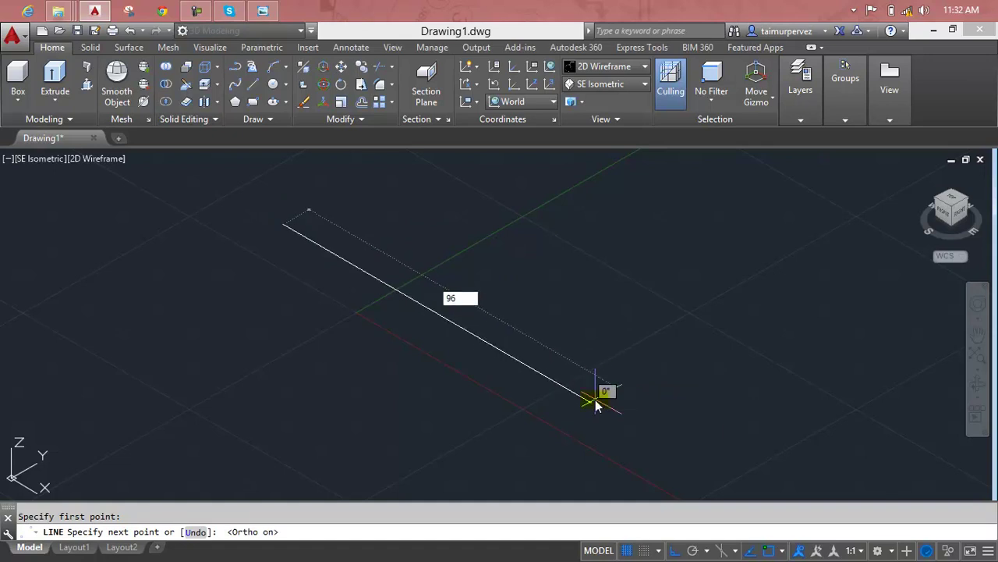
key("Return")
After checking the reference dimensions, draw the 64-long edge at right angles
scroll(749, 234, "down", 2)
middle_click_drag(746, 289, 516, 292)
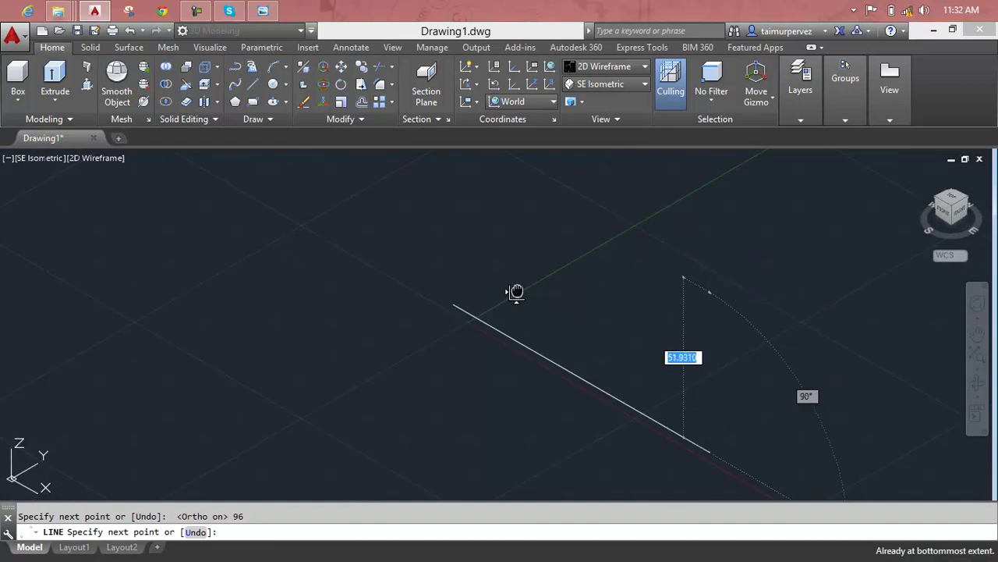
mouse_move(803, 258)
middle_mouse_down()
mouse_move(468, 324)
mouse_move(229, 268)
middle_mouse_up()
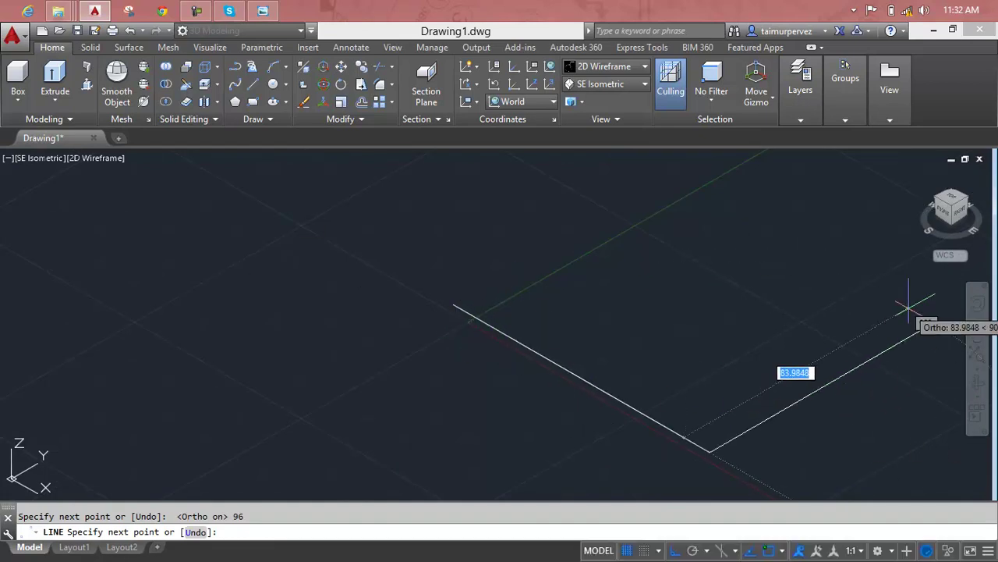
middle_click_drag(909, 308, 482, 350)
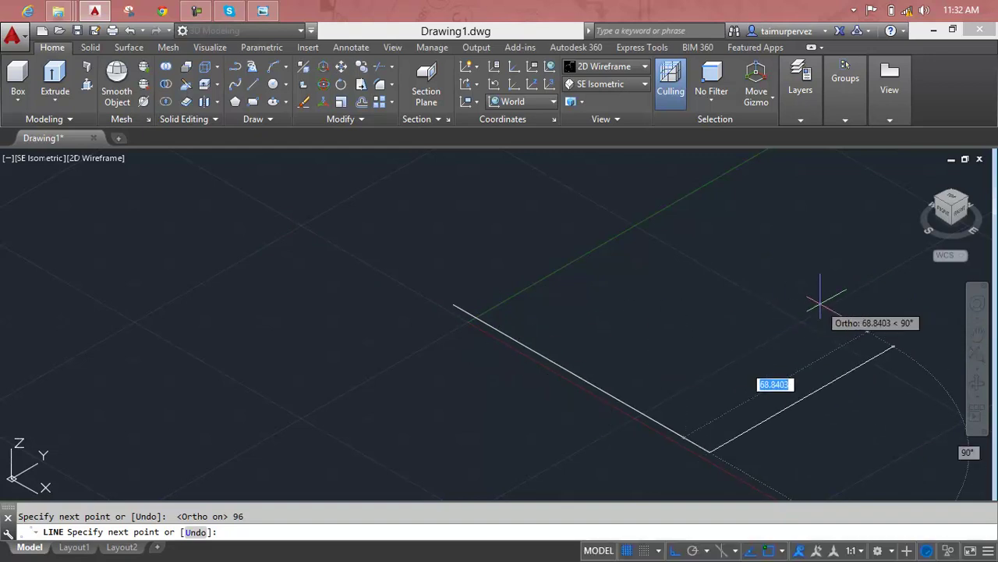
left_click(259, 9)
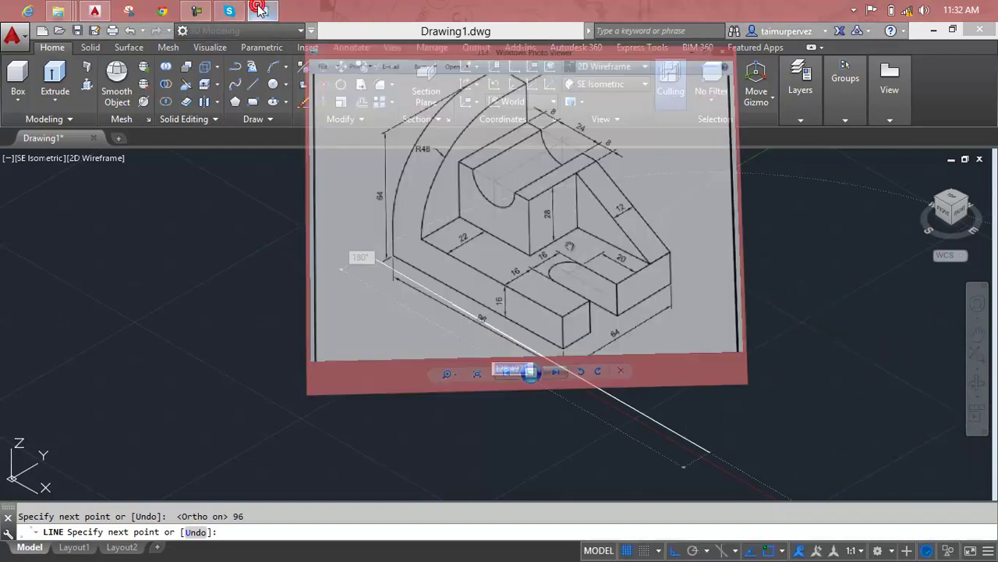
left_click(259, 9)
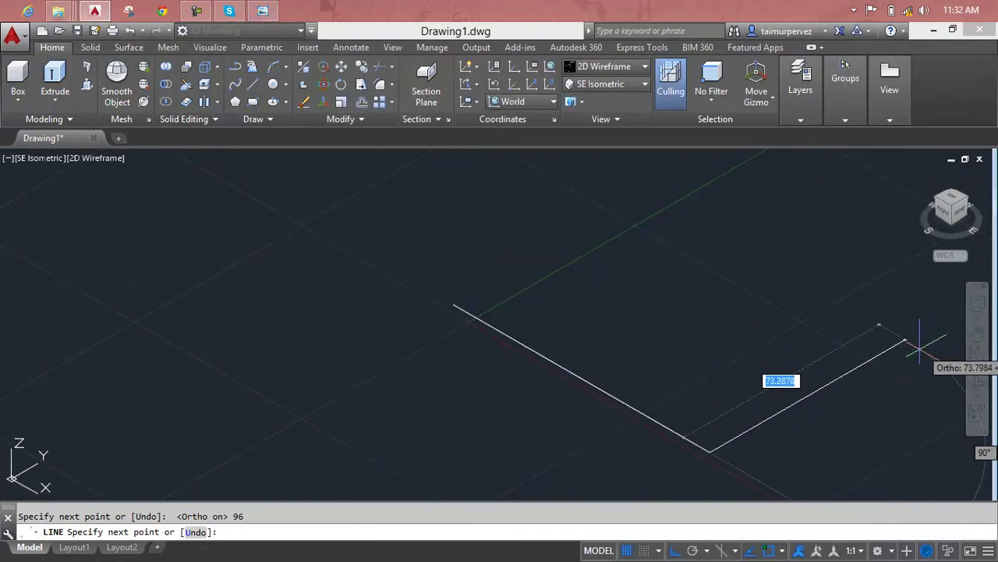
type("64")
key("Return")
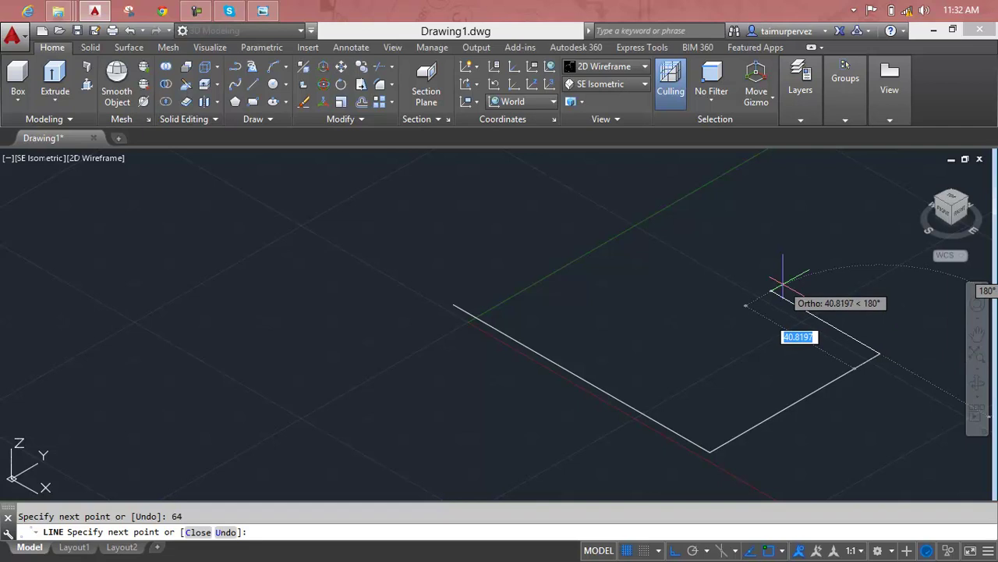
key("Escape")
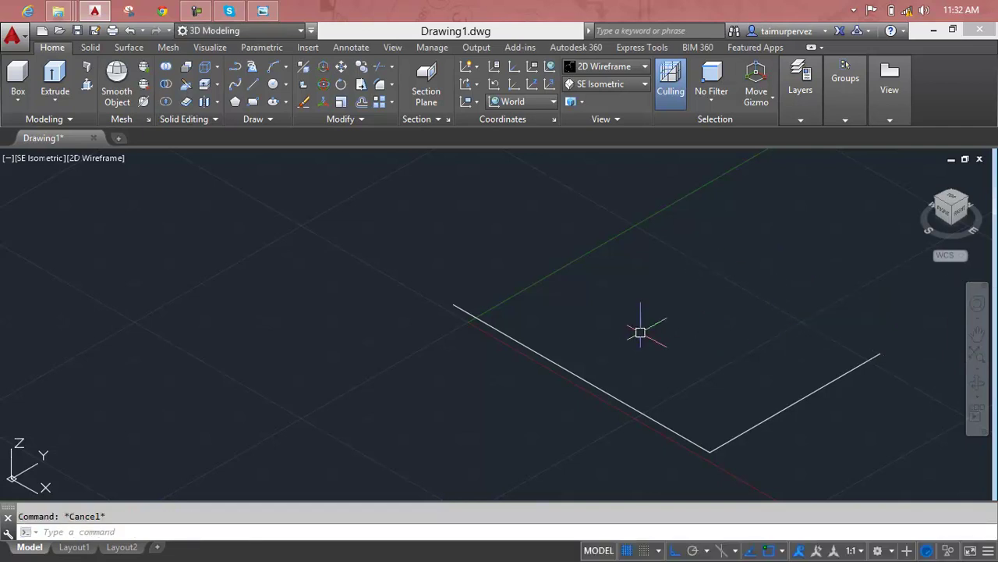
Offset the 96-long edge by 64 to form the opposite side
type("o")
key("Return")
type("64")
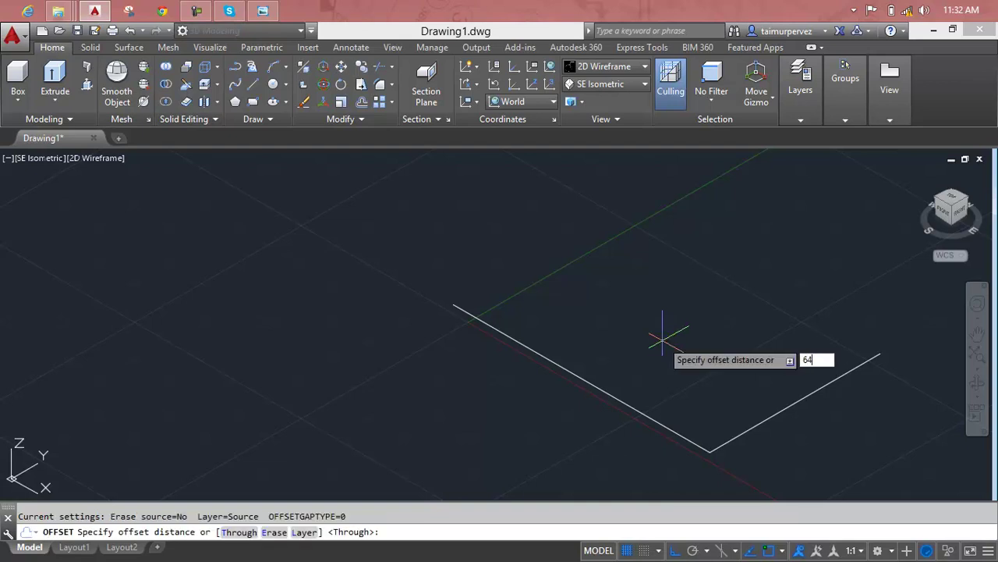
key("Return")
left_click(649, 415)
left_click(700, 367)
key("Escape")
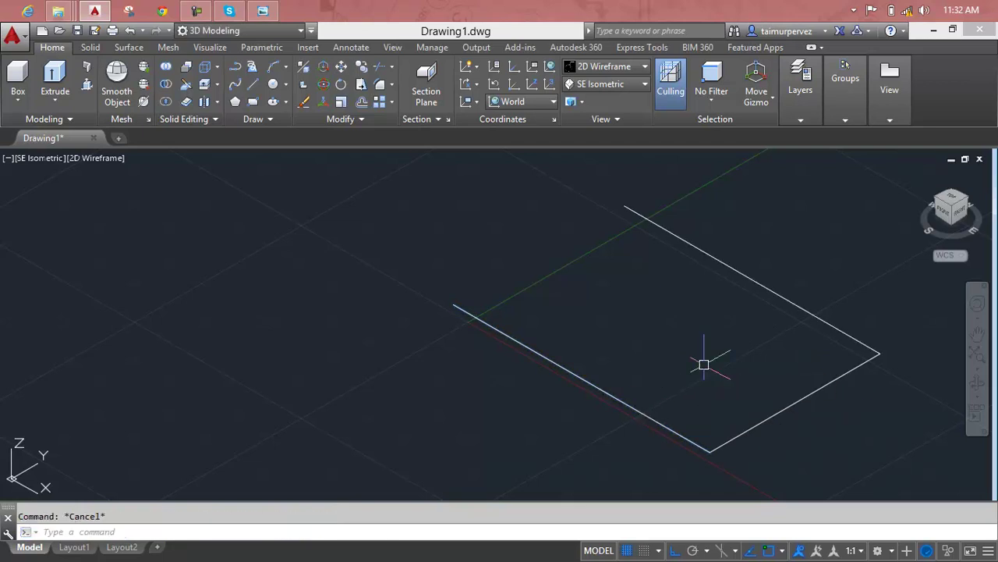
Offset the bottom-right 64-long edge by 96 to close the rectangle
type("o")
key("Return")
type("96")
key("Return")
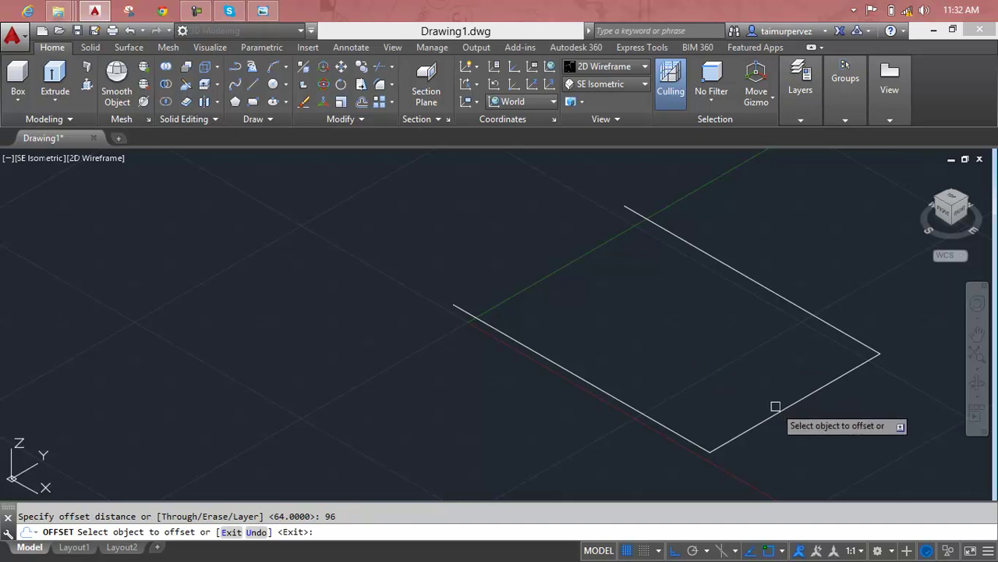
left_click(780, 411)
left_click(699, 370)
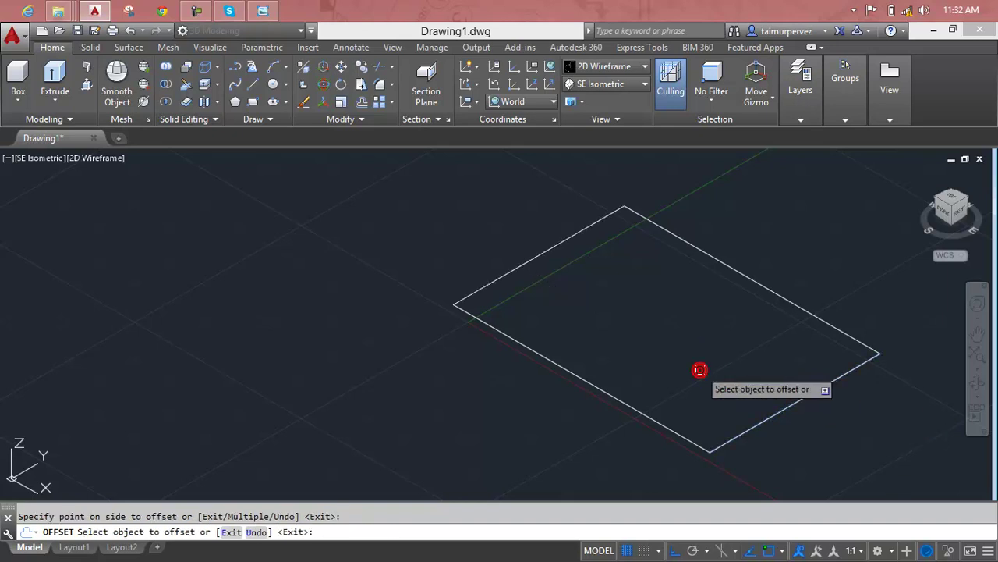
key("Escape")
key("Escape")
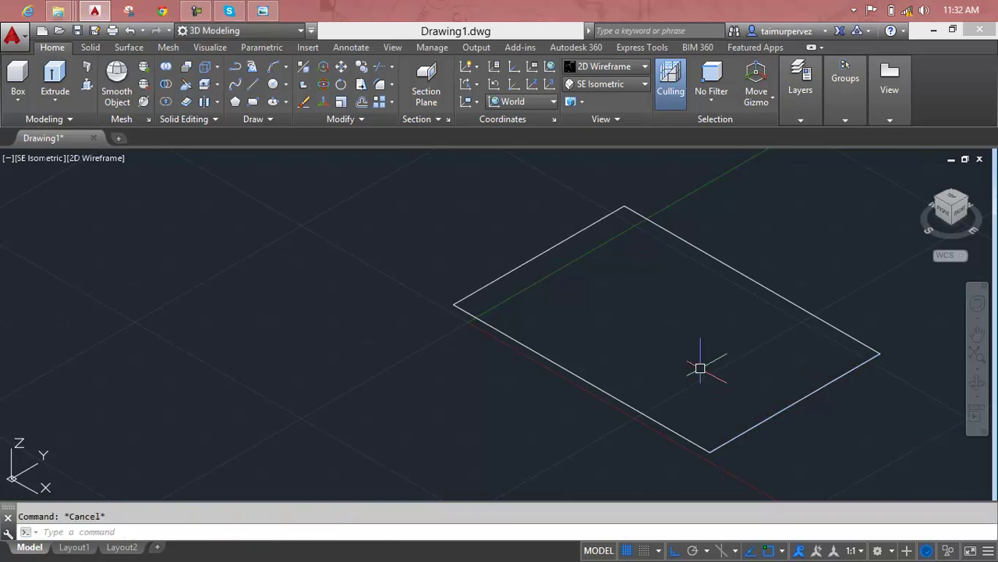
Trace the rectangle as one closed boundary polyline with BO
type("BO")
key("Return")
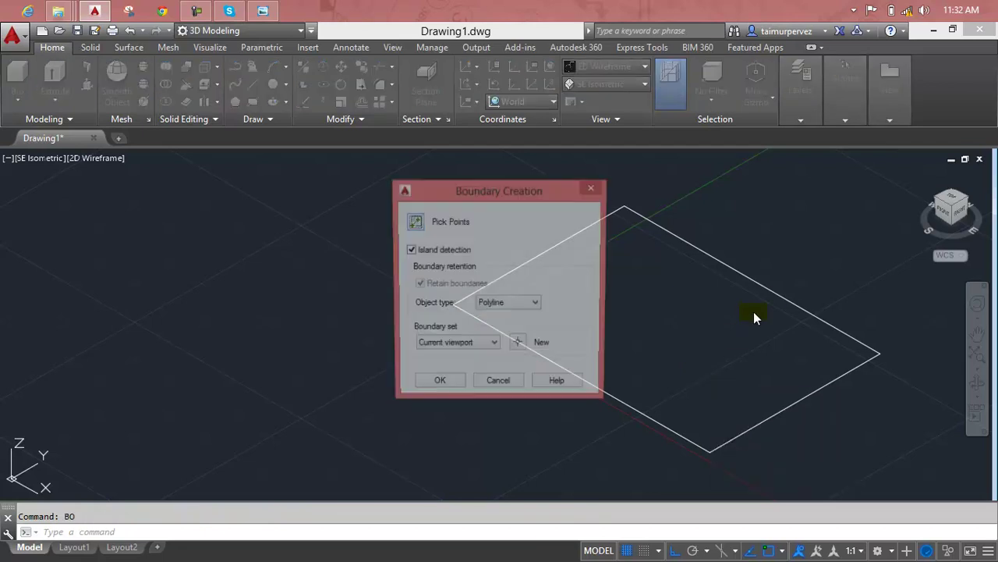
left_click(414, 221)
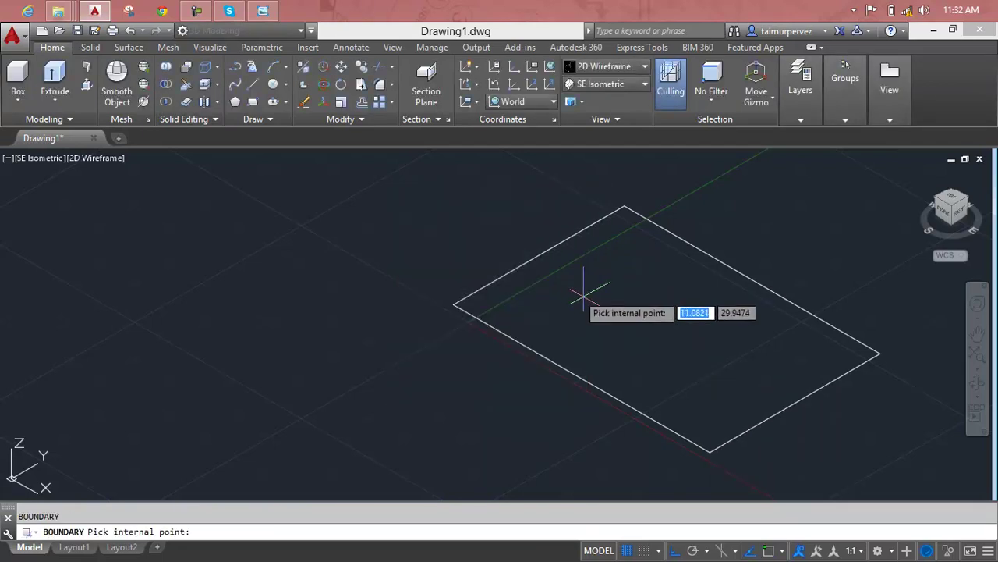
key("Return")
key("Escape")
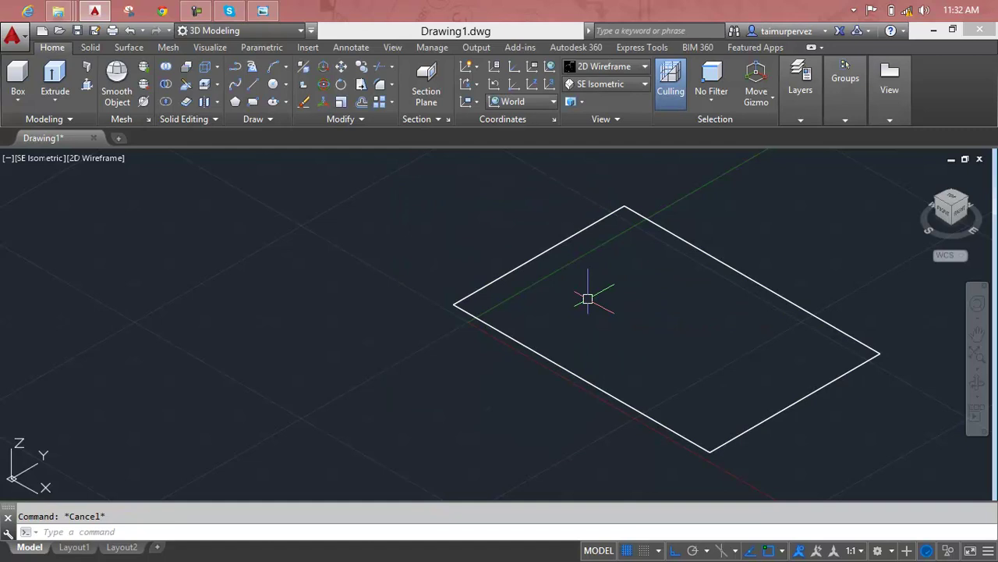
type("m")
key("Return")
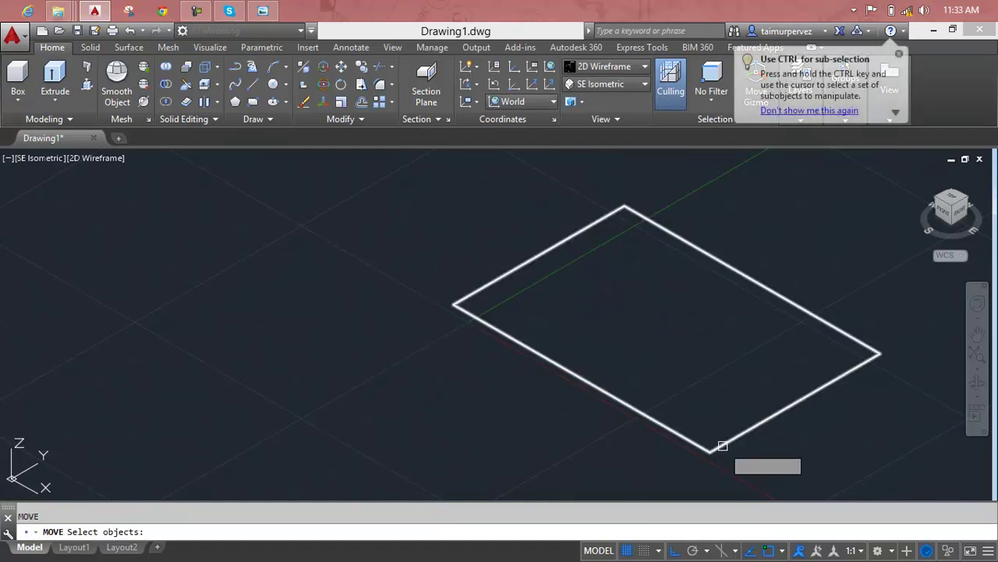
Erase the four original lines, keeping only the boundary polyline
left_click(723, 446)
key("Return")
left_click(711, 447)
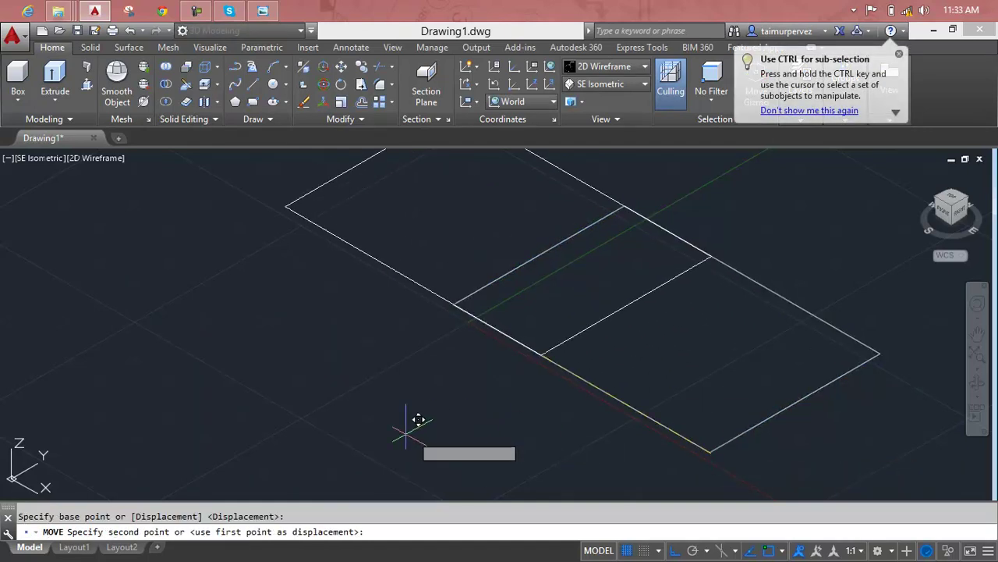
key("Escape")
key("Escape")
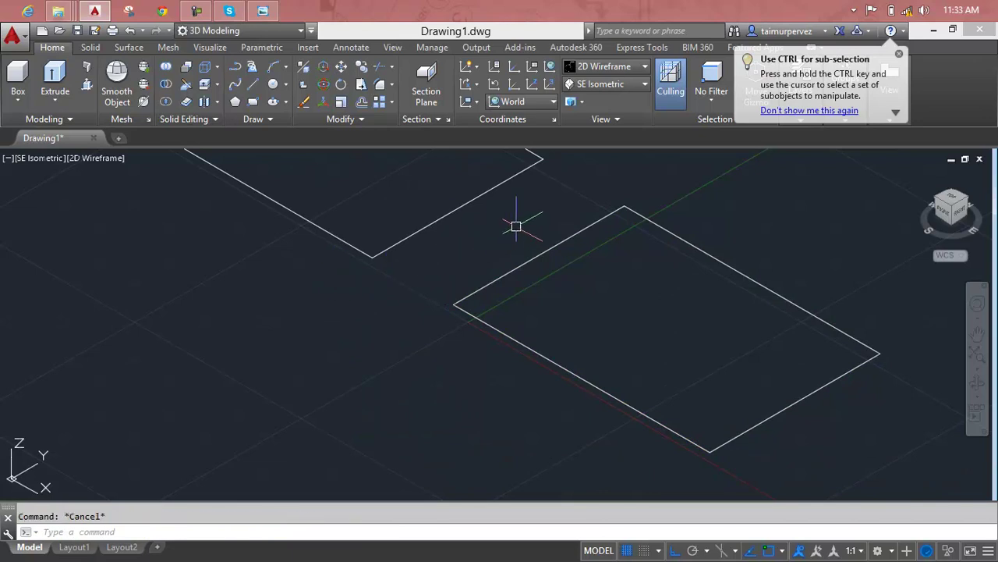
left_click(870, 206)
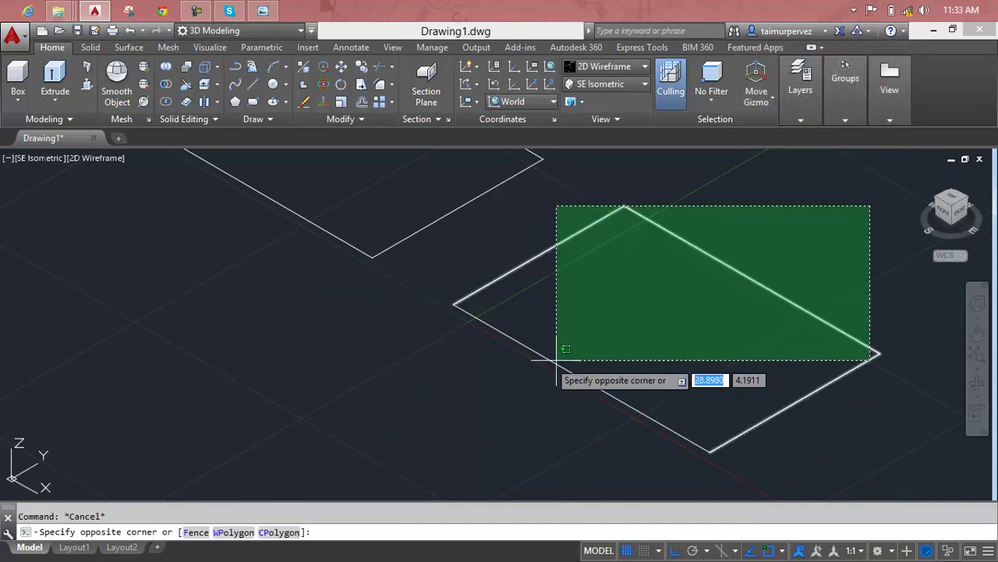
left_click(465, 439)
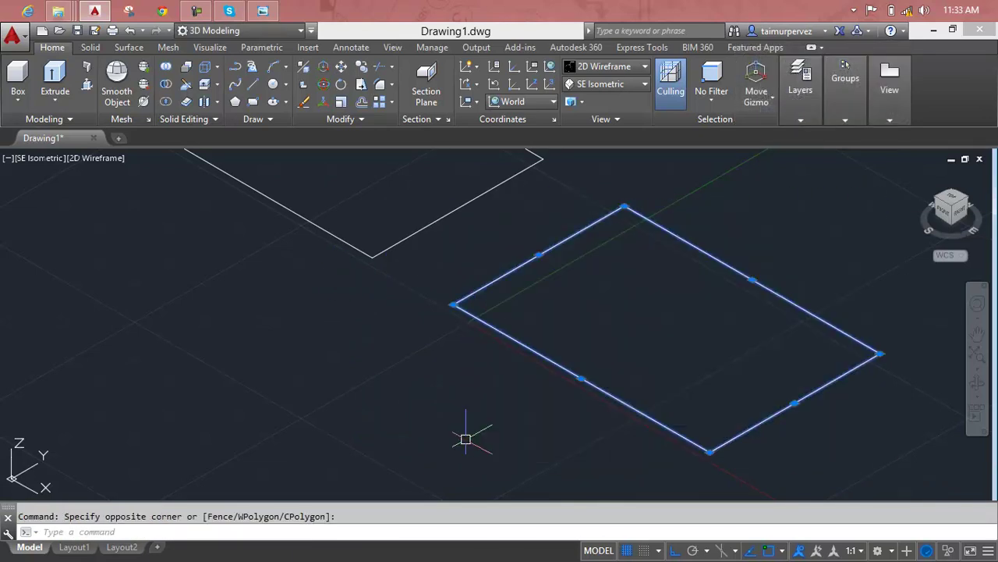
key("Delete")
key("Escape")
Zoom to extents and bring up the reference bracket drawing
type("z")
key("Return")
type("e")
key("Return")
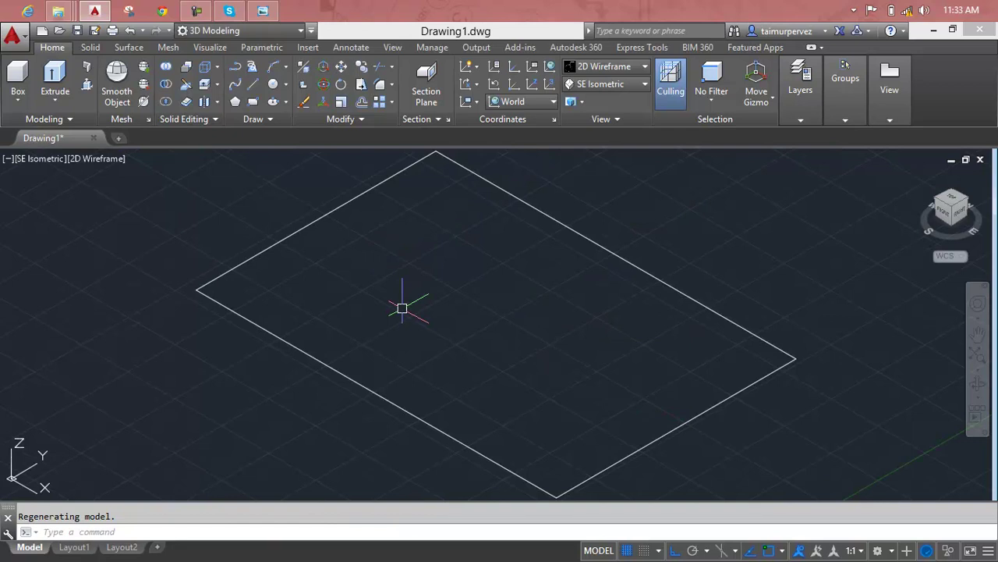
key("Escape")
left_click(265, 9)
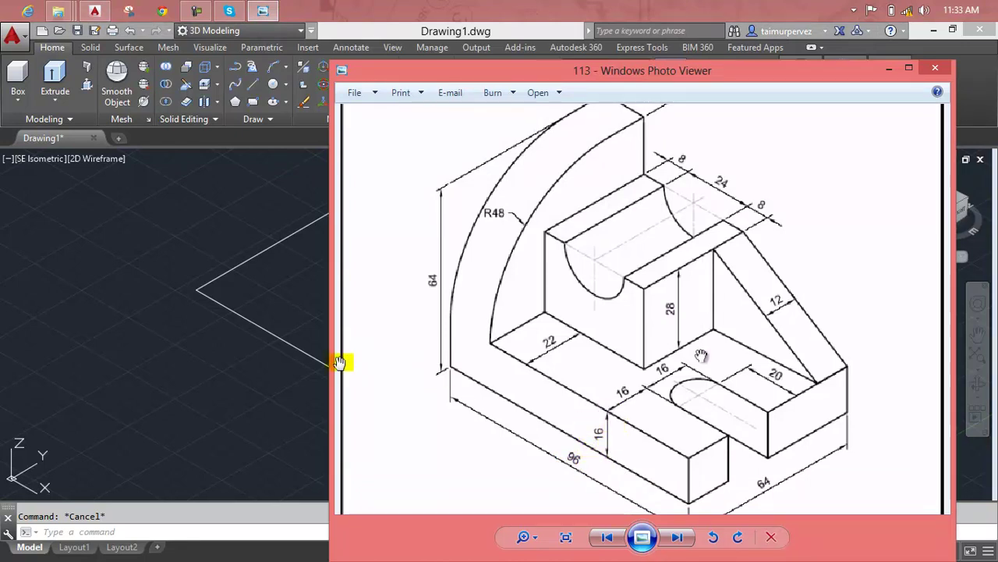
Presspull the rectangle up 10 into a solid base block, then view the reference again
left_click(300, 316)
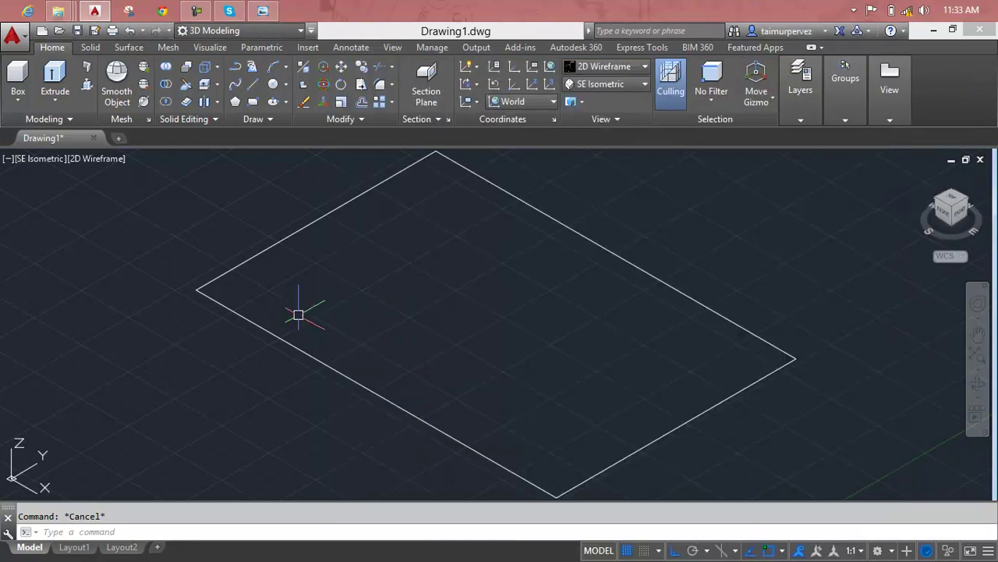
left_click(85, 86)
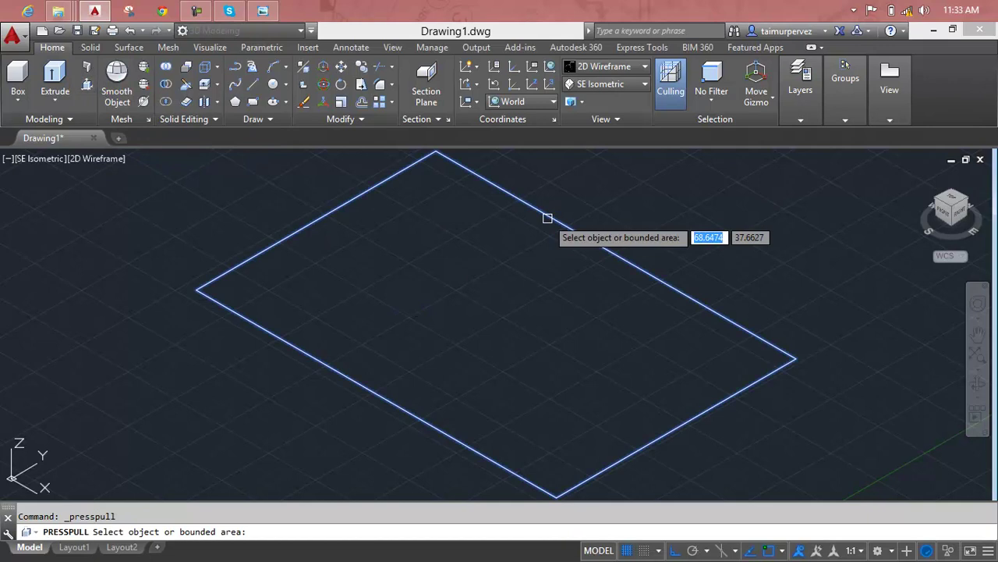
left_click(545, 241)
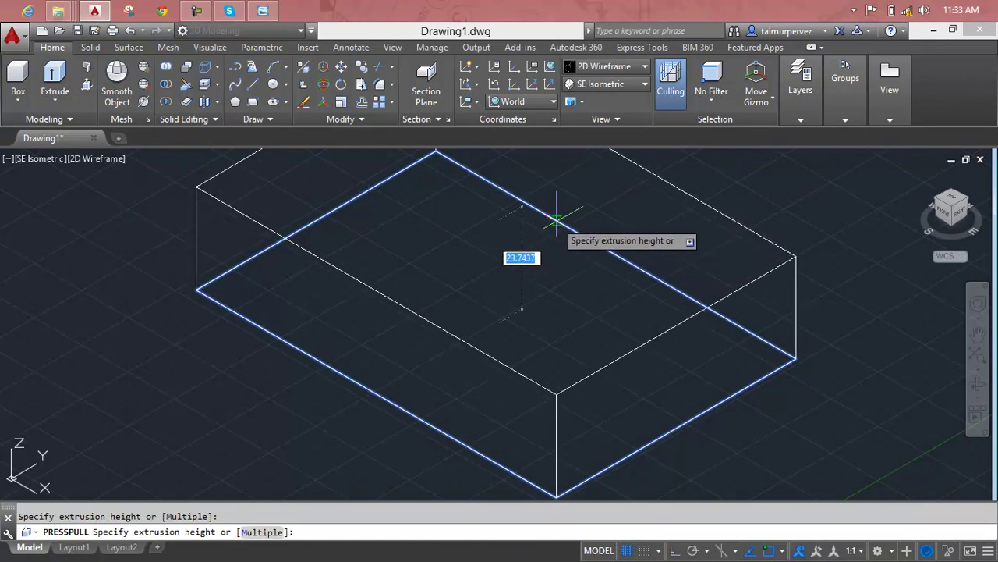
type("10")
key("Return")
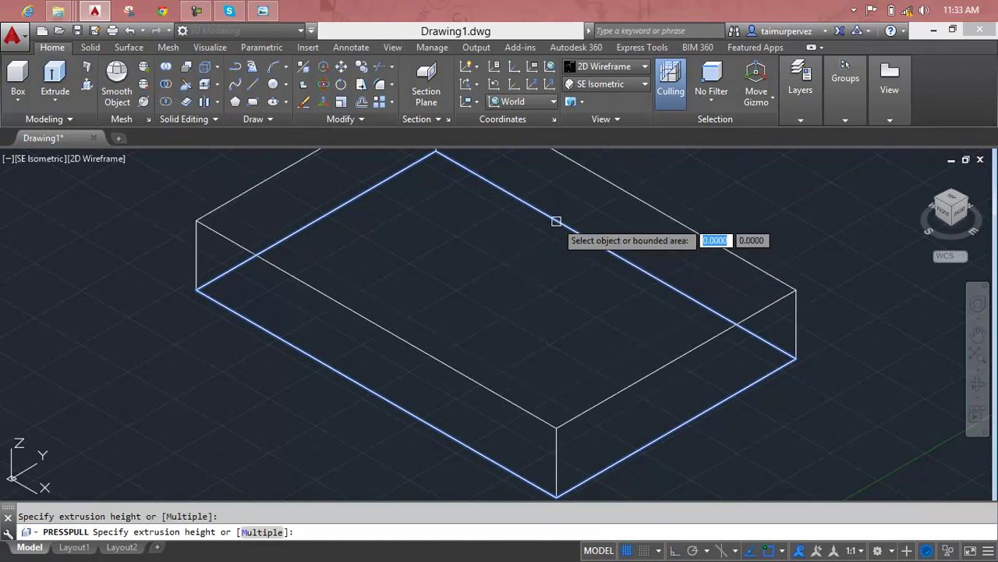
middle_click_drag(556, 225, 485, 289)
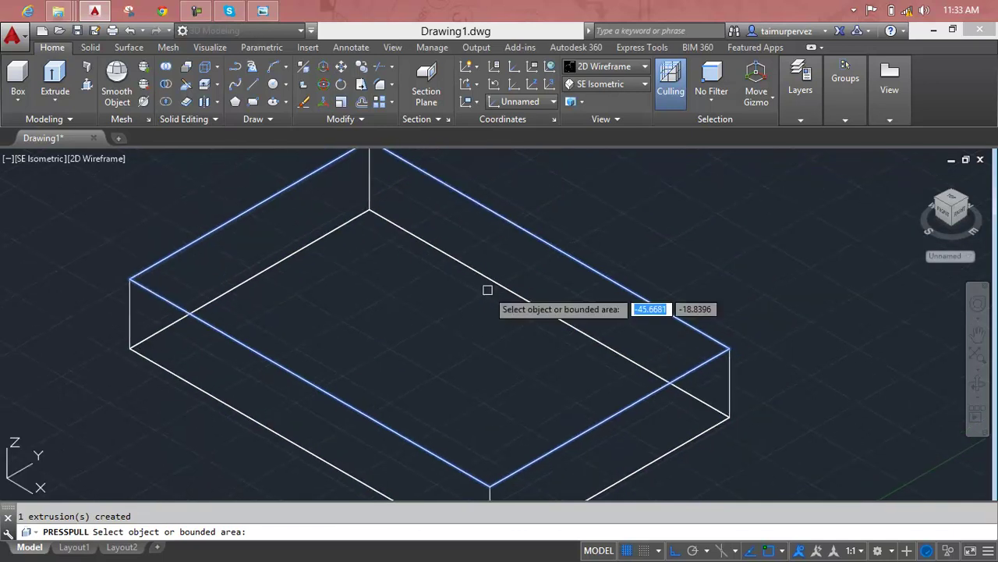
key("Escape")
left_click(269, 10)
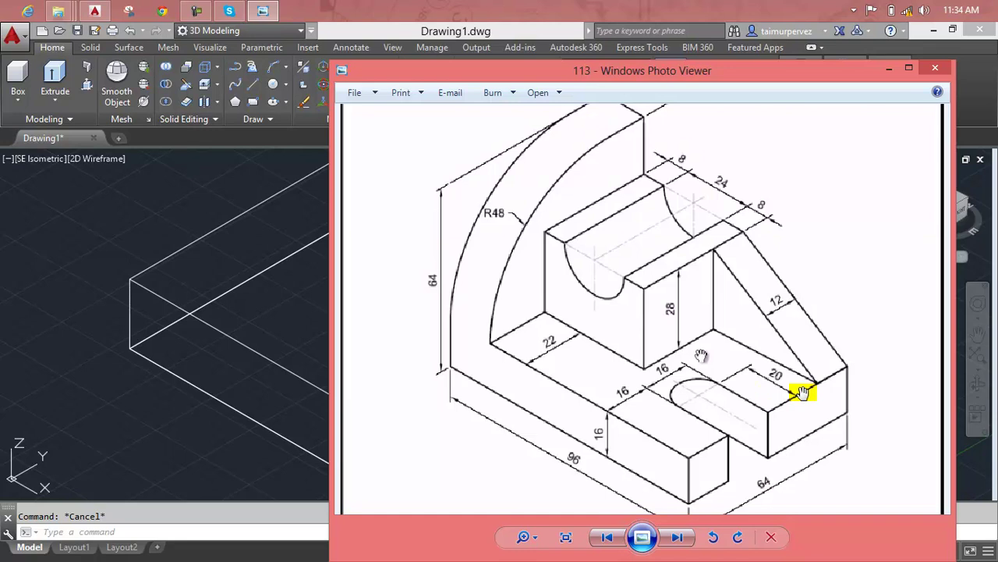
Copy the block's long front bottom edge onto its top face with displacement 16
left_click(303, 324)
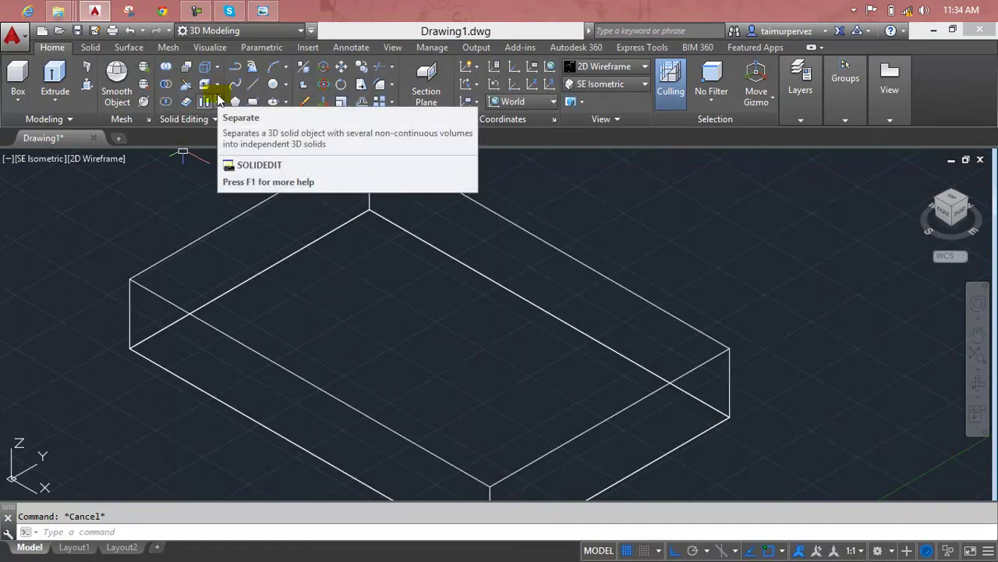
left_click(219, 68)
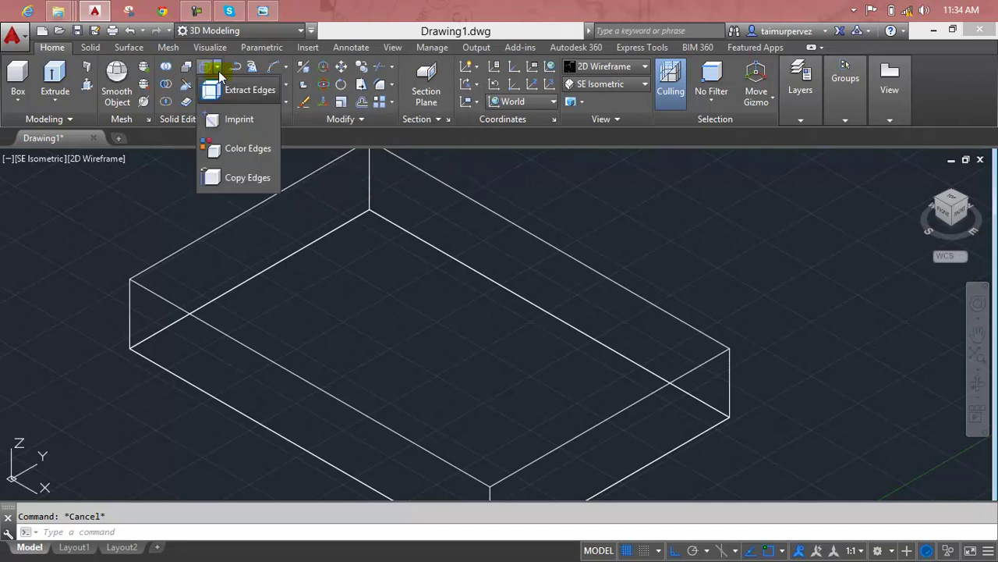
left_click(237, 182)
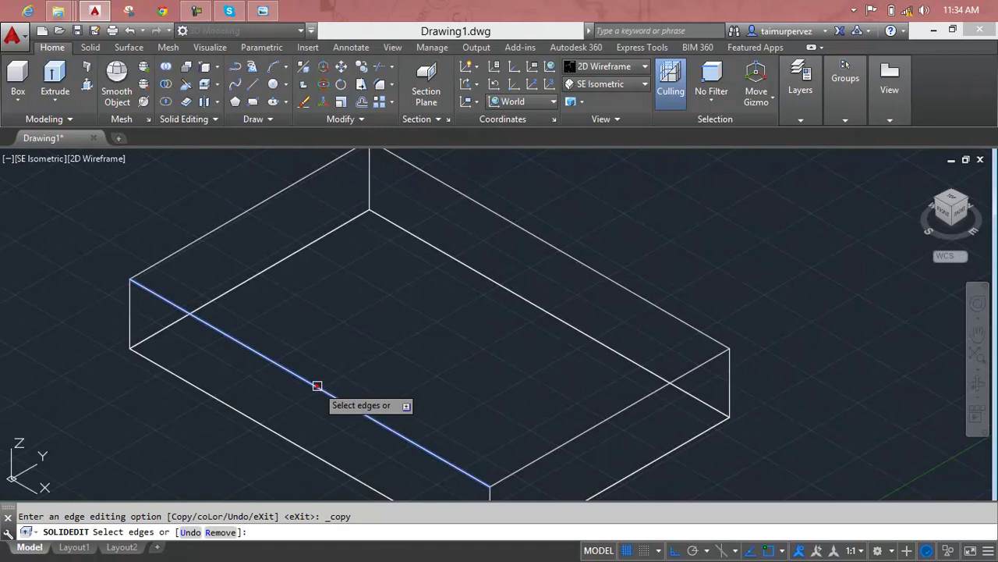
left_click(317, 386)
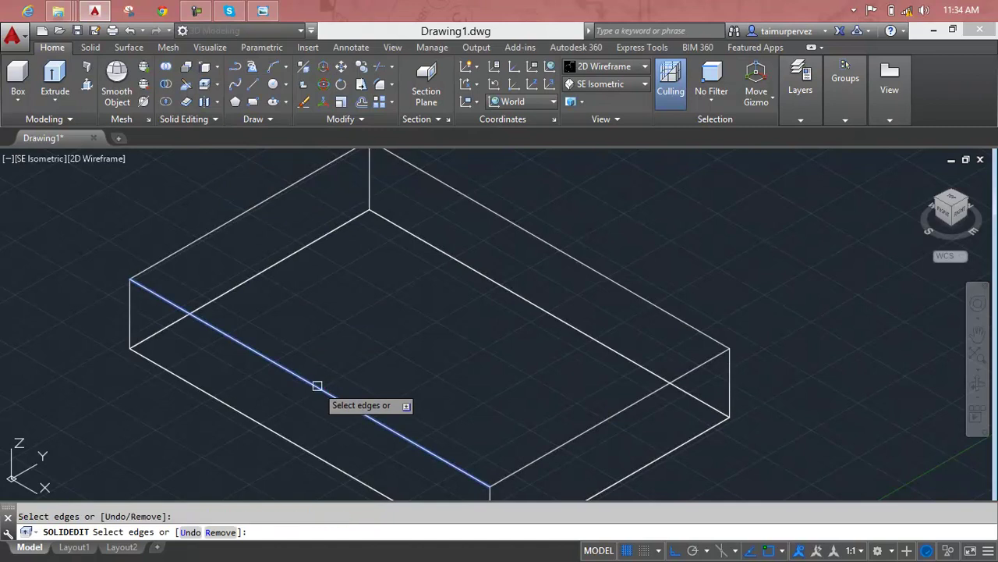
key("Return")
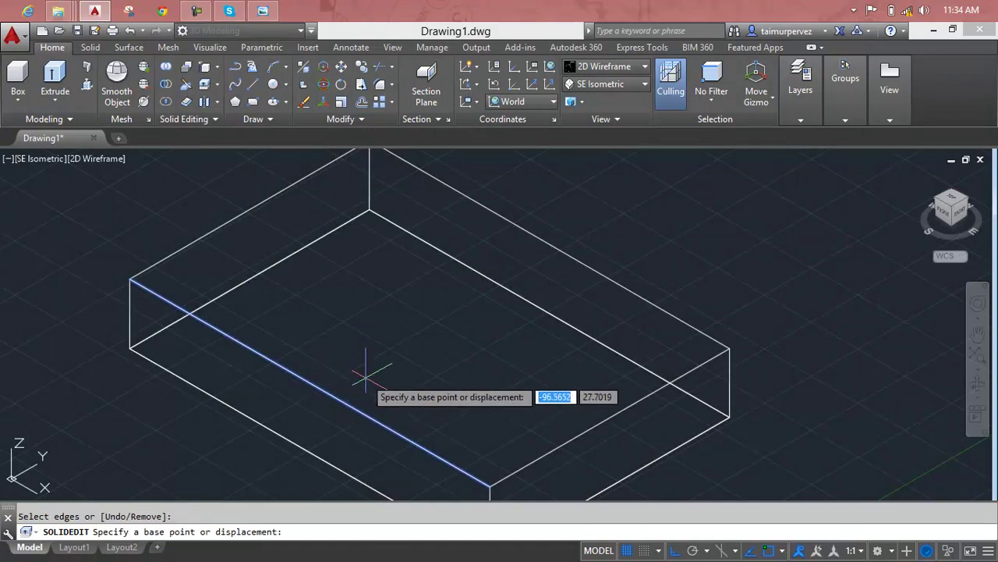
type("16")
key("Return")
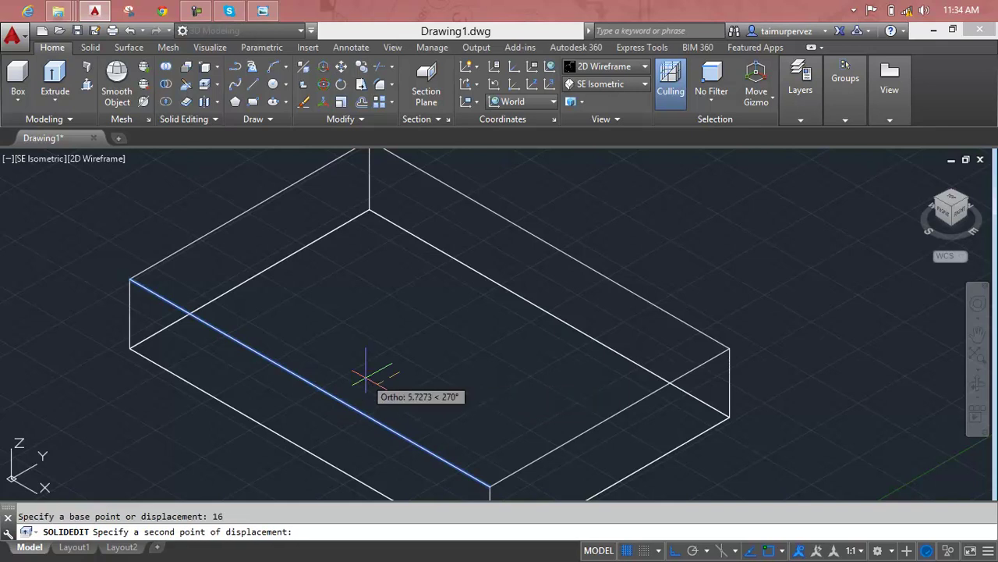
left_click(468, 334)
key("Return")
key("Return")
scroll(468, 333, "down", 3)
scroll(463, 339, "up", 2)
key("Escape")
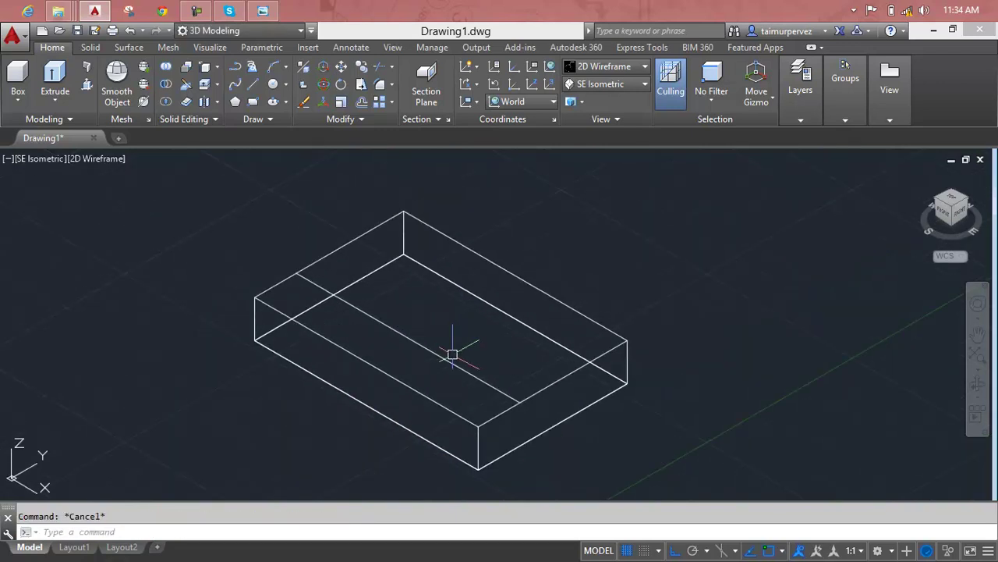
Offset the copied edge 16 toward the back of the top face
type("o")
key("Return")
type("16")
key("Return")
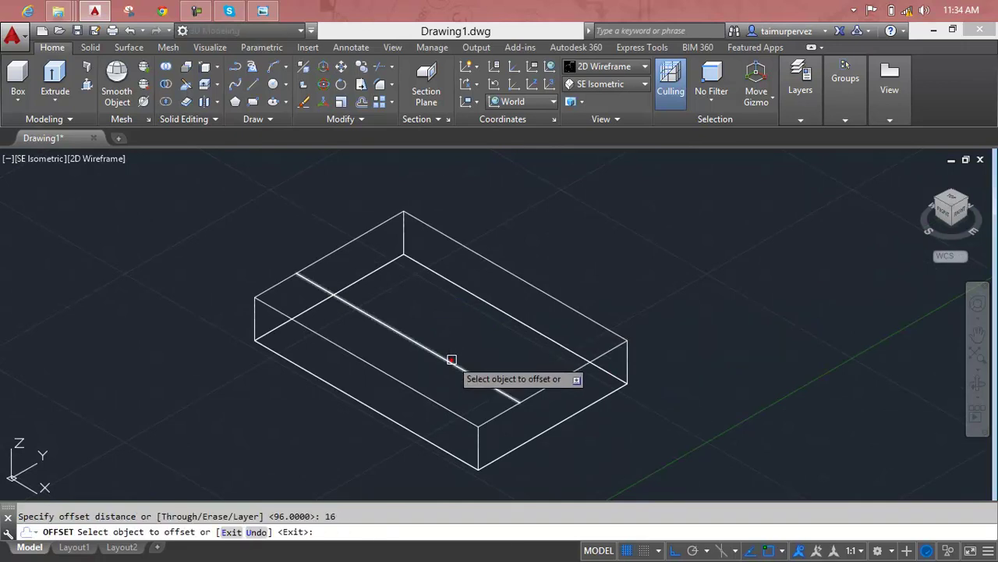
left_click(452, 360)
left_click(503, 331)
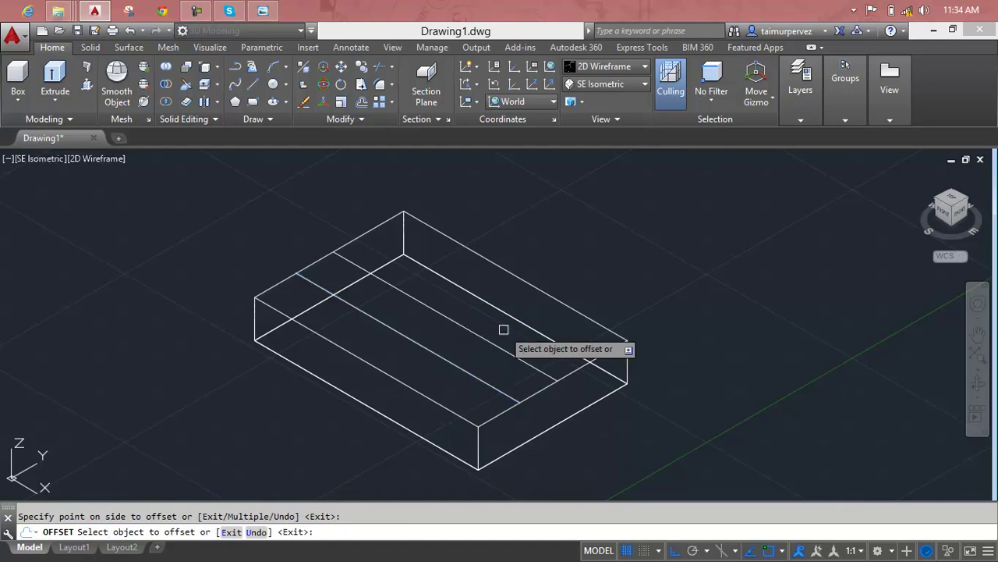
scroll(503, 329, "up", 2)
scroll(513, 379, "up", 1)
scroll(550, 401, "down", 1)
scroll(491, 348, "up", 1)
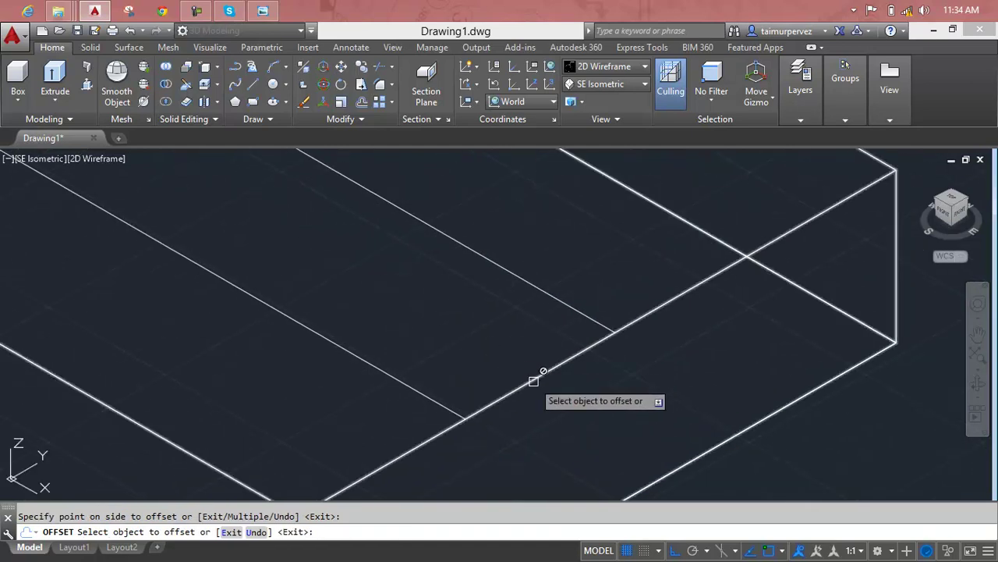
key("Escape")
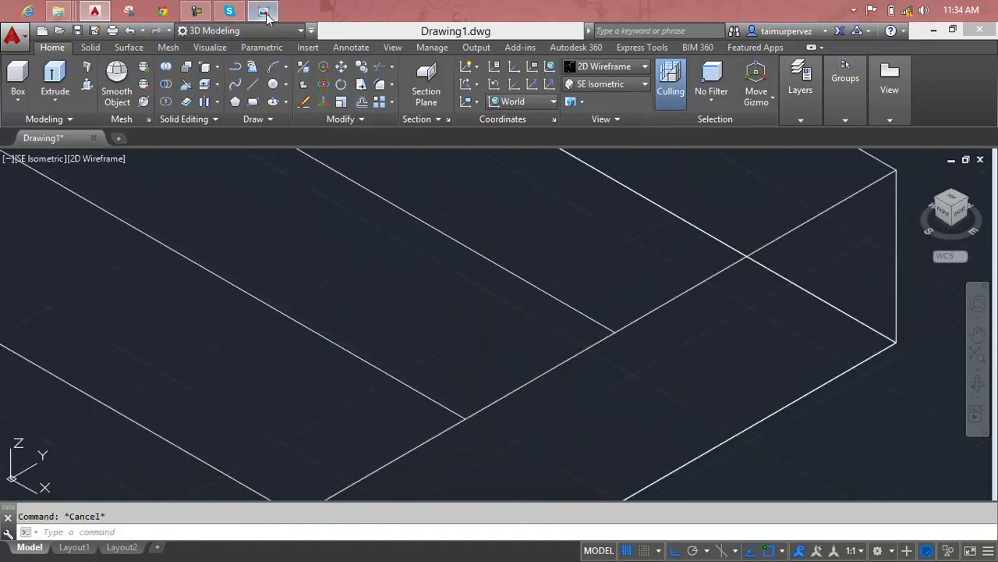
Hide the reference image and pan to recentre the base block
left_click(265, 14)
left_click(264, 12)
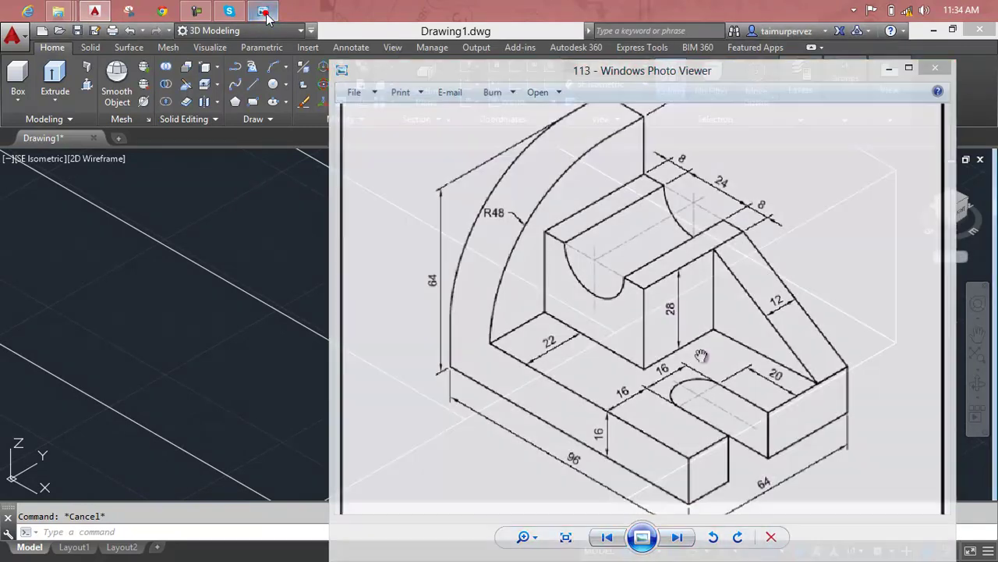
middle_click_drag(397, 245, 557, 366)
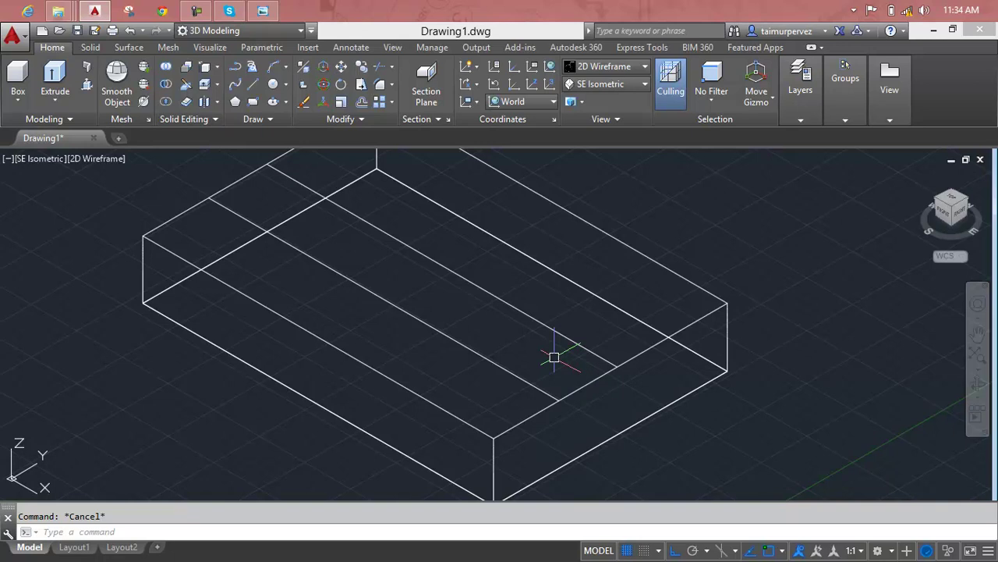
type("o")
key("Return")
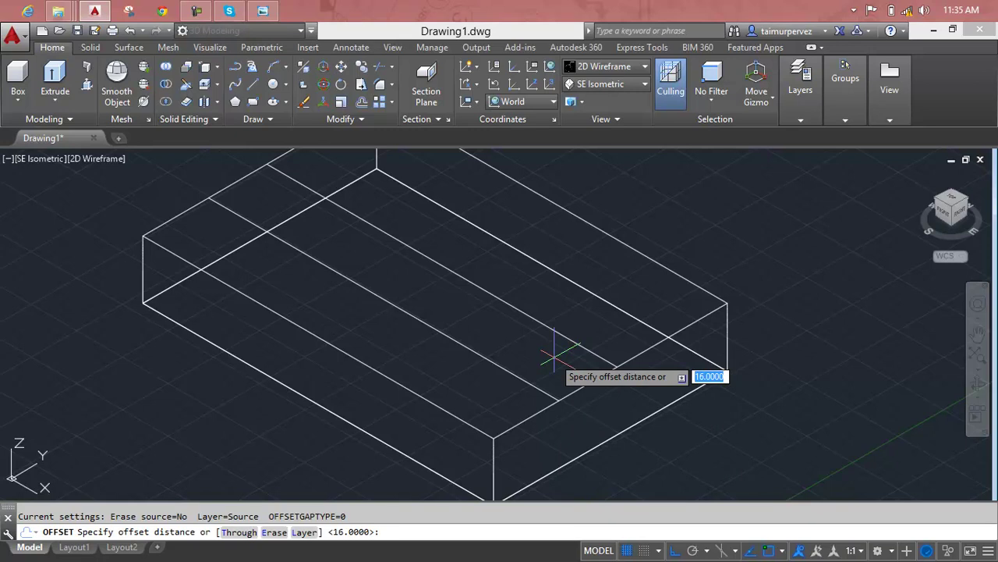
key("Escape")
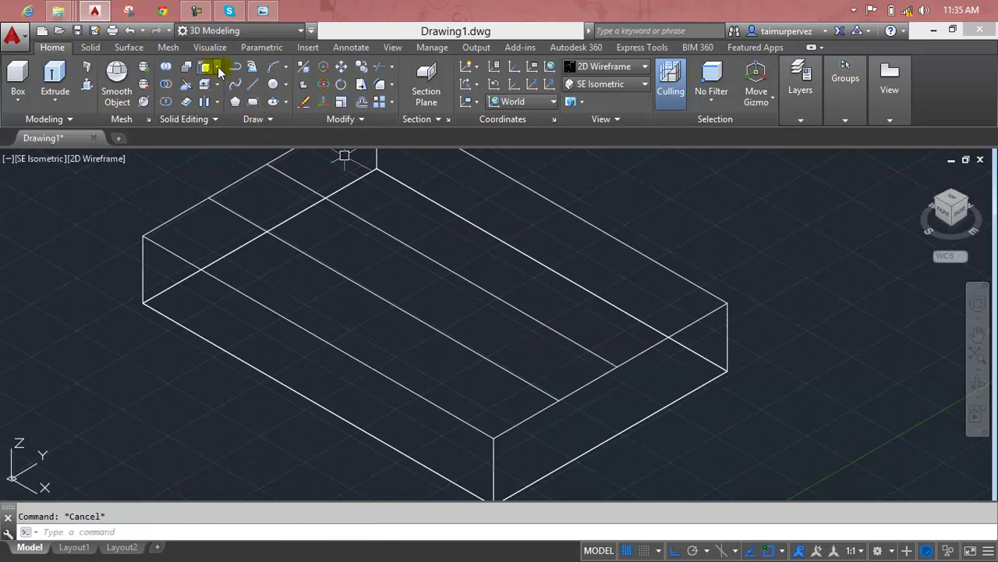
left_click(218, 69)
left_click(238, 167)
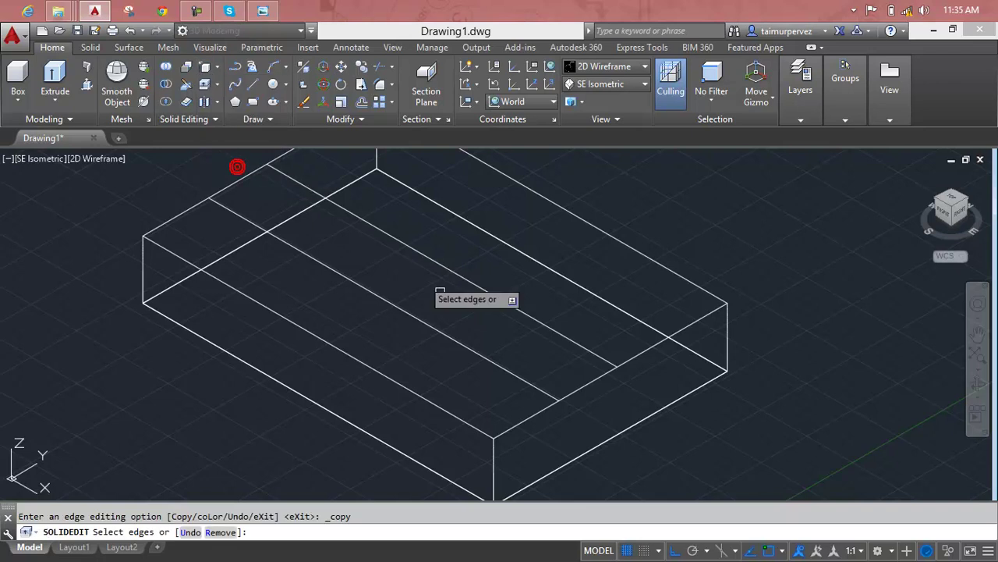
left_click(586, 382)
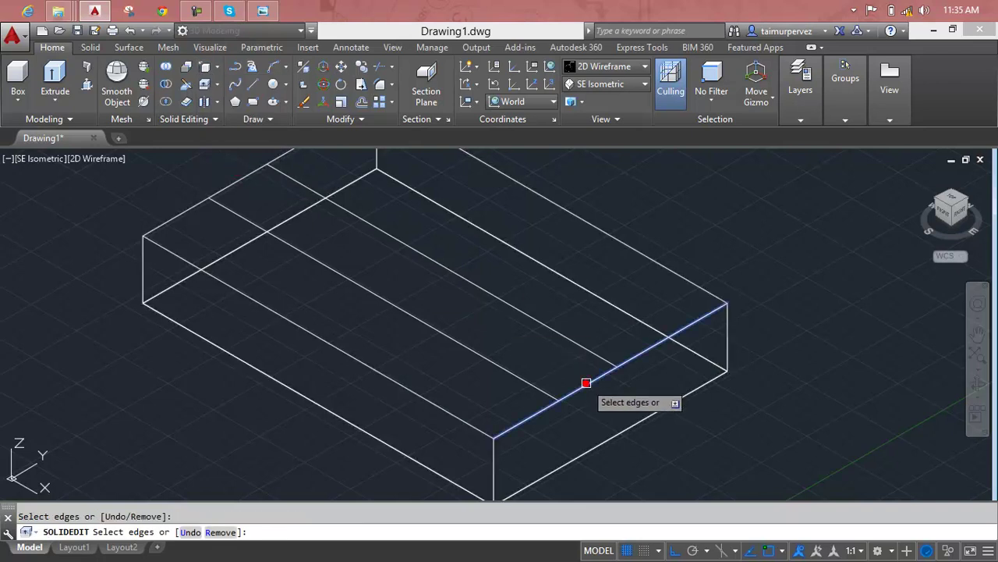
key("Return")
left_click(569, 364)
left_click(481, 315)
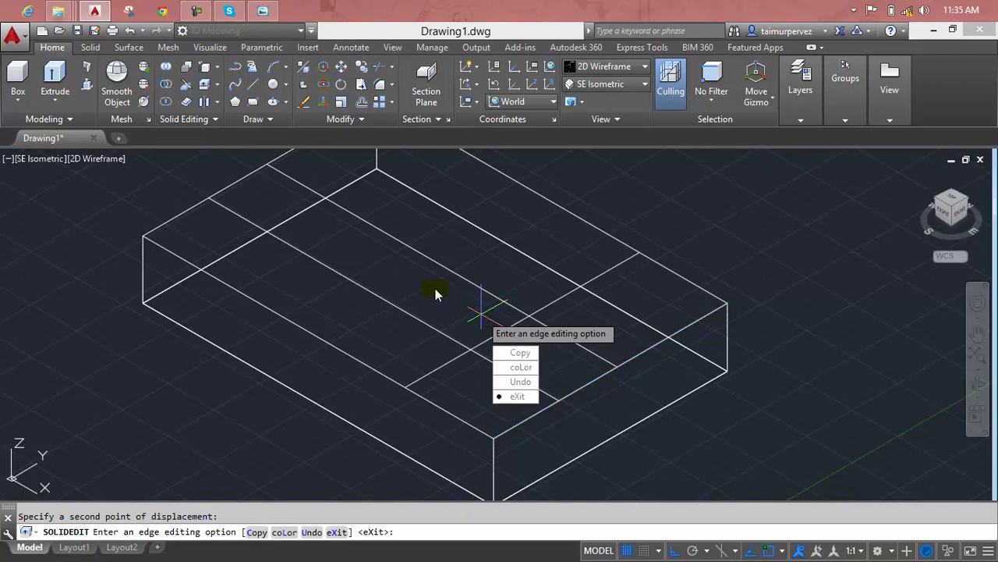
key("Escape")
left_click(491, 337)
key("Delete")
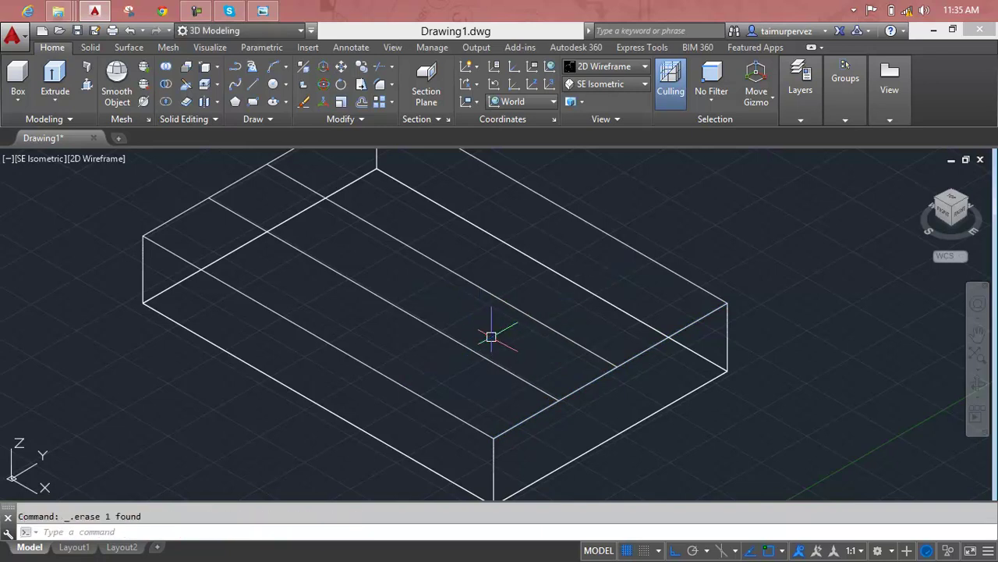
left_click(205, 68)
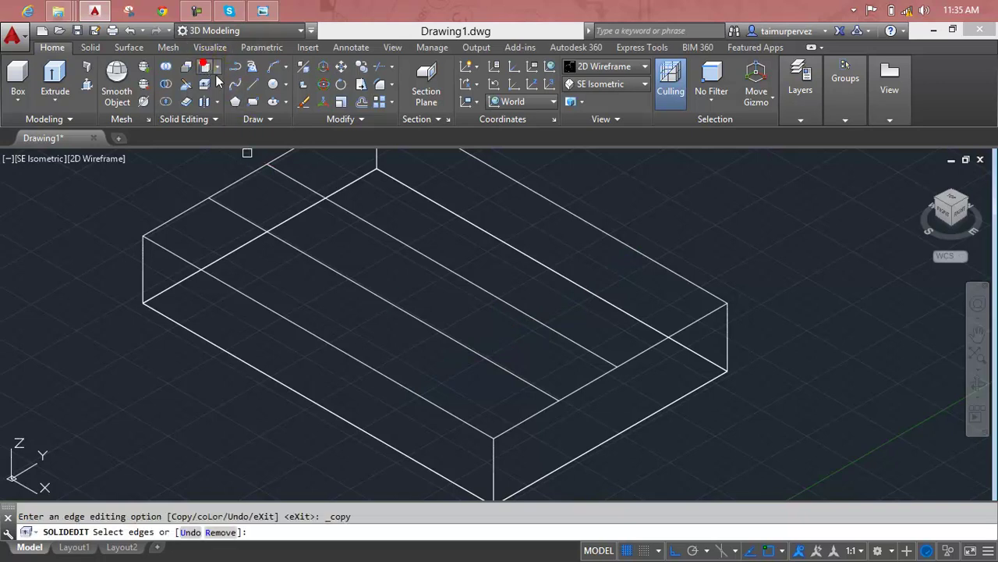
left_click(593, 382)
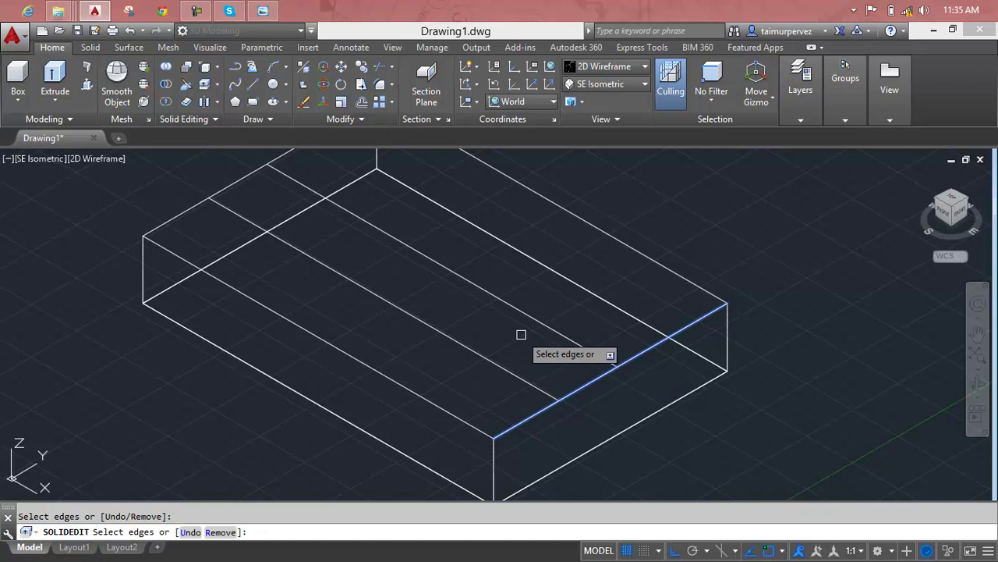
key("Return")
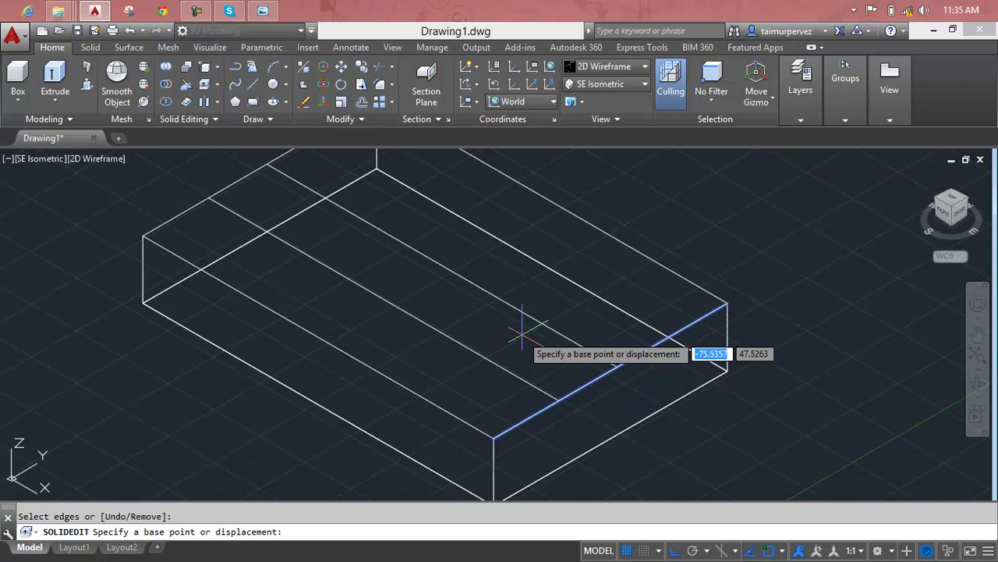
left_click(523, 330)
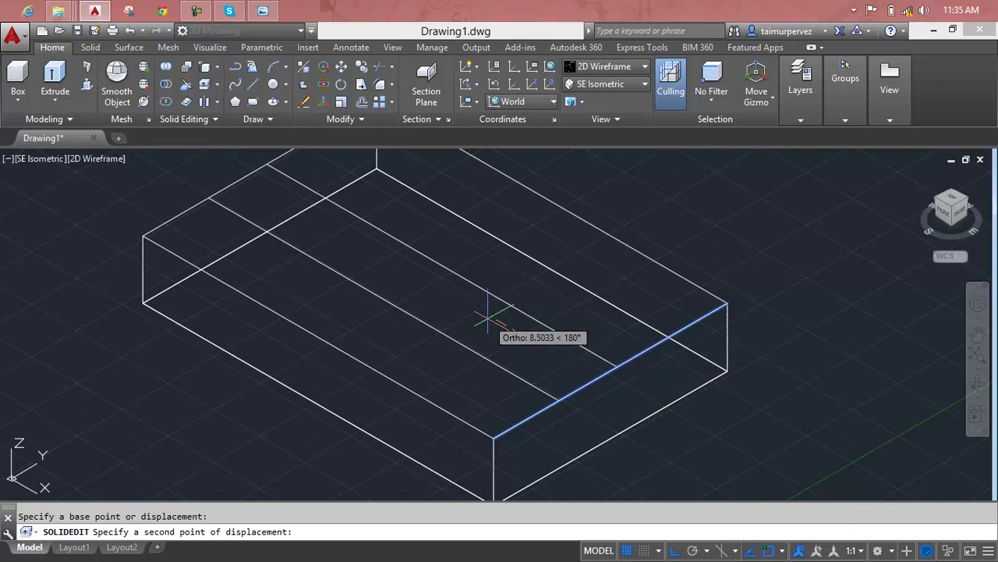
left_click(487, 320)
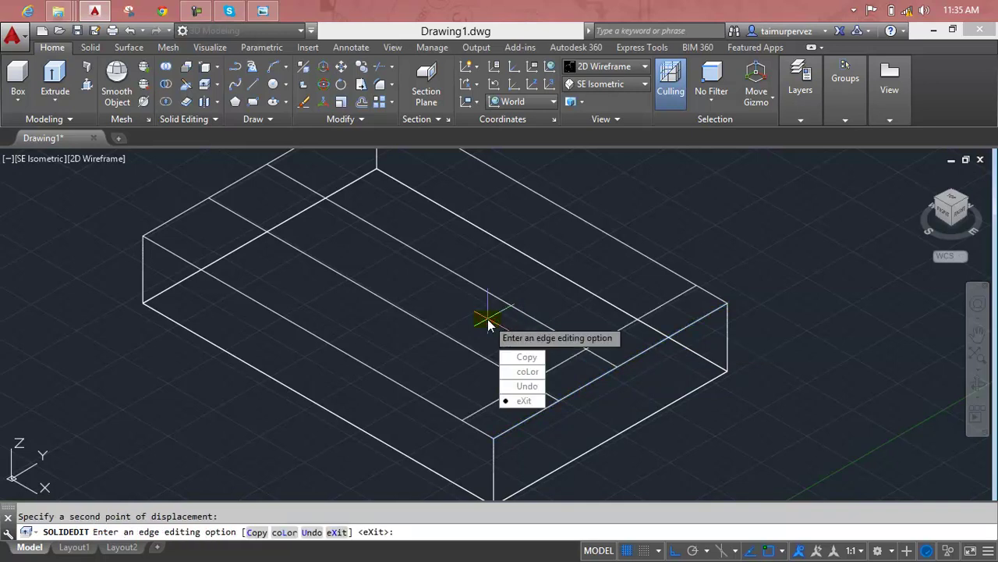
key("Escape")
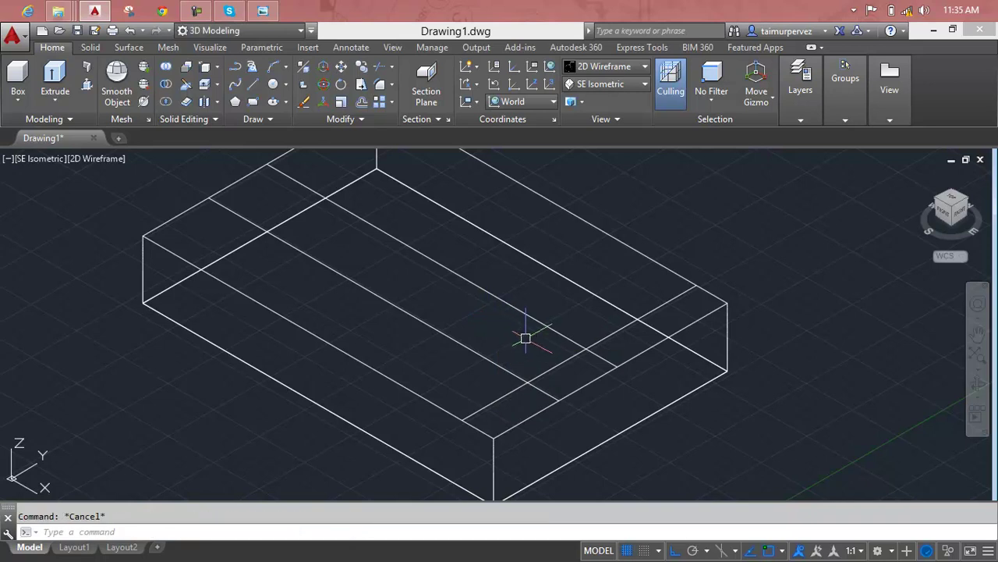
left_click(555, 361)
left_click(558, 364)
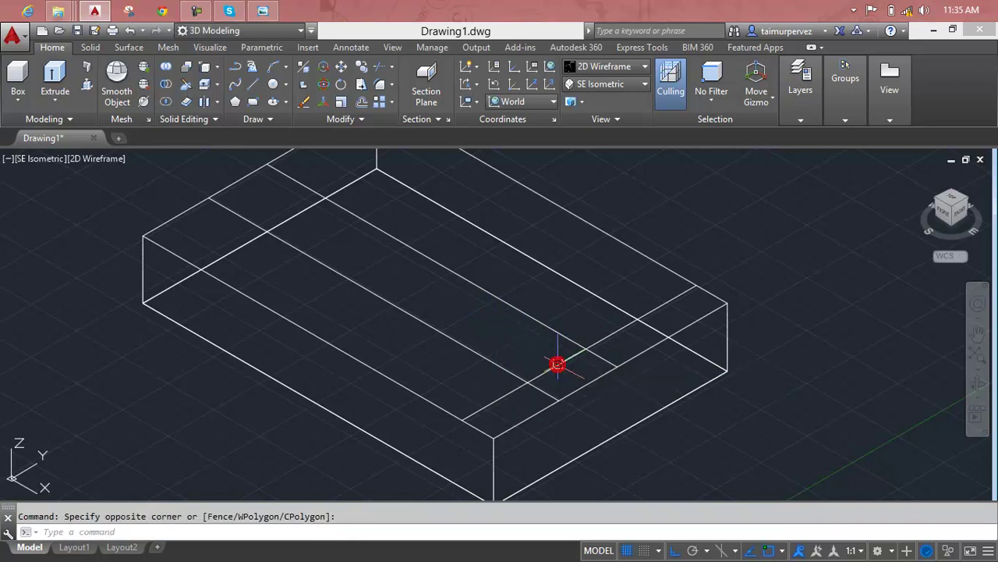
left_click(558, 363)
key("Delete")
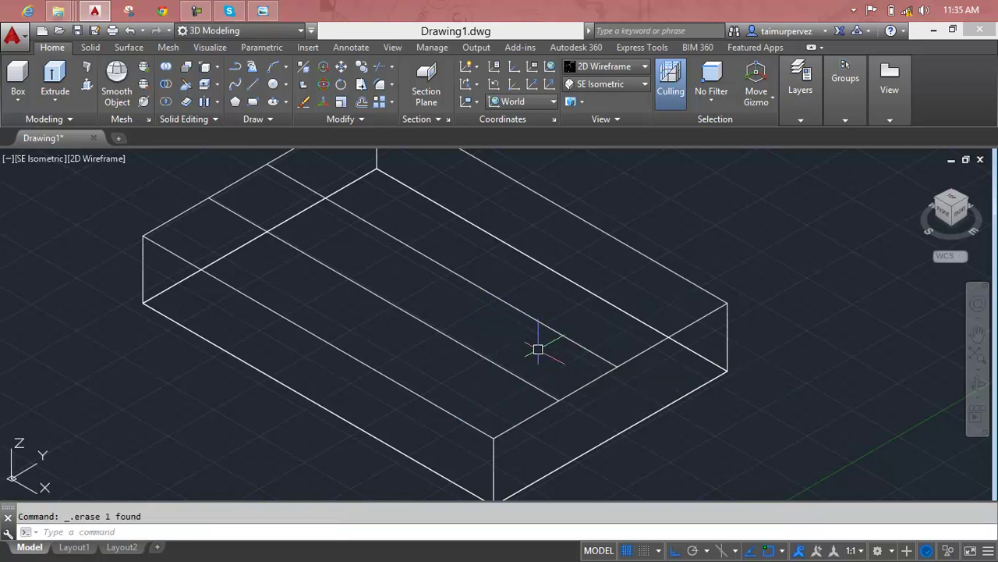
left_click(204, 67)
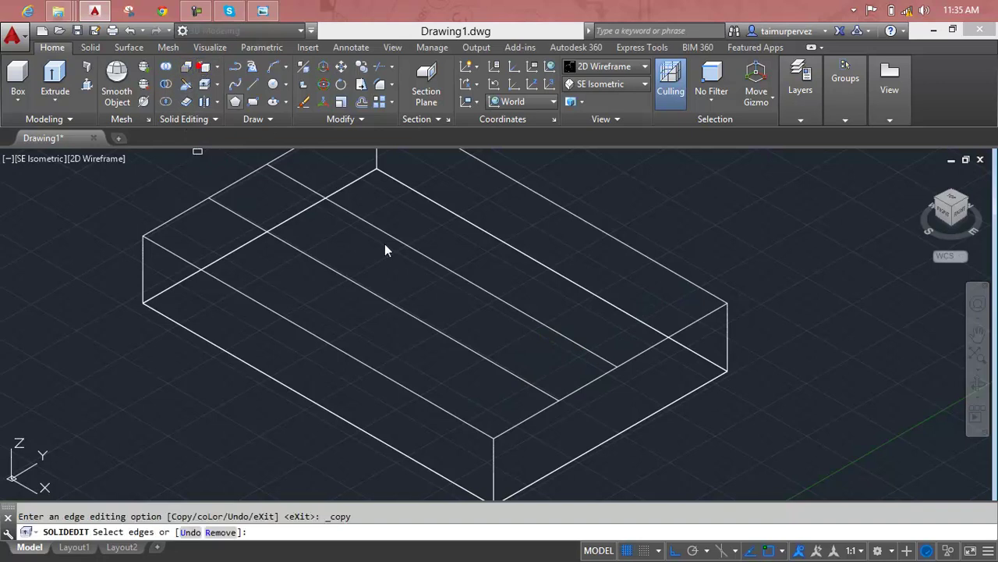
left_click(569, 398)
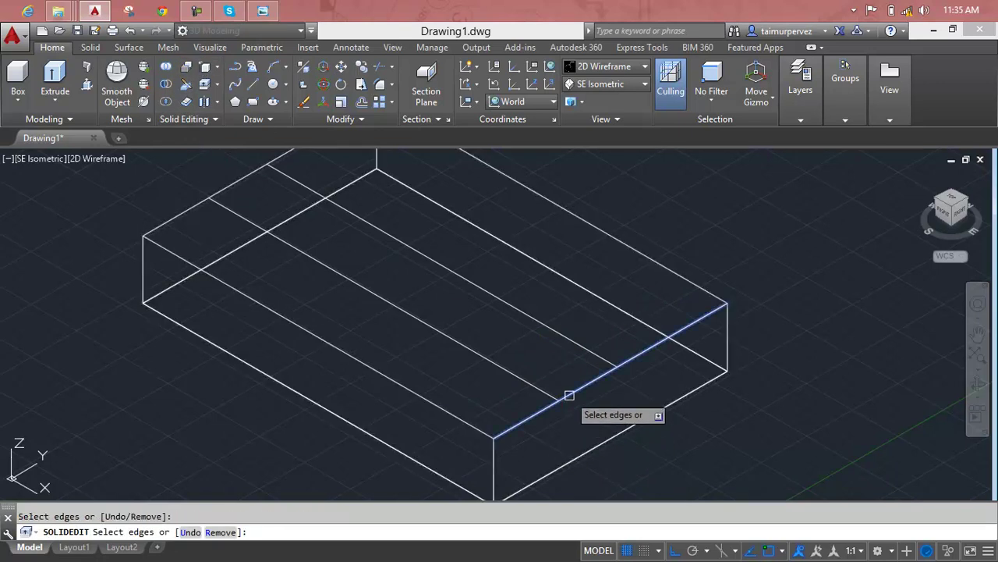
key("Return")
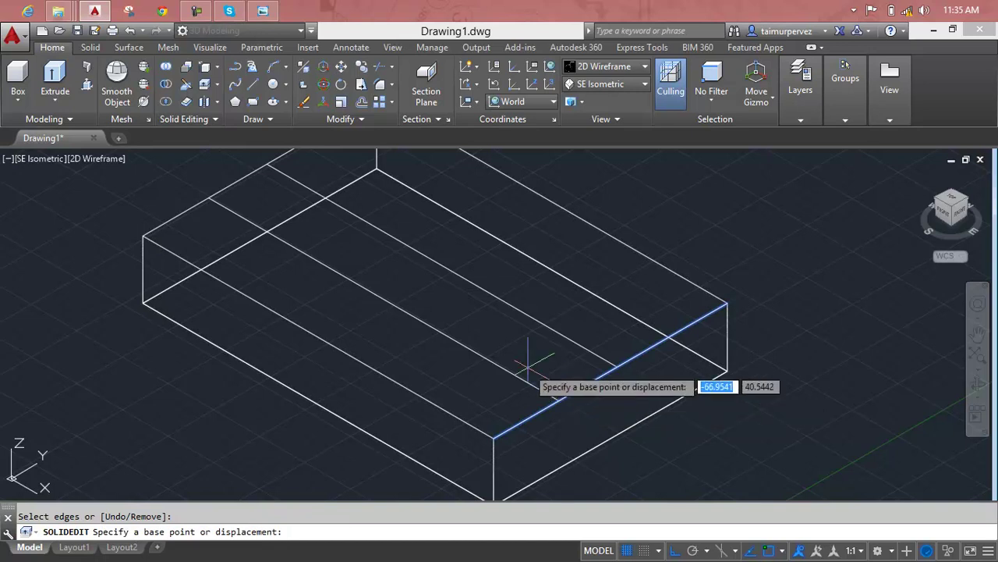
type("20")
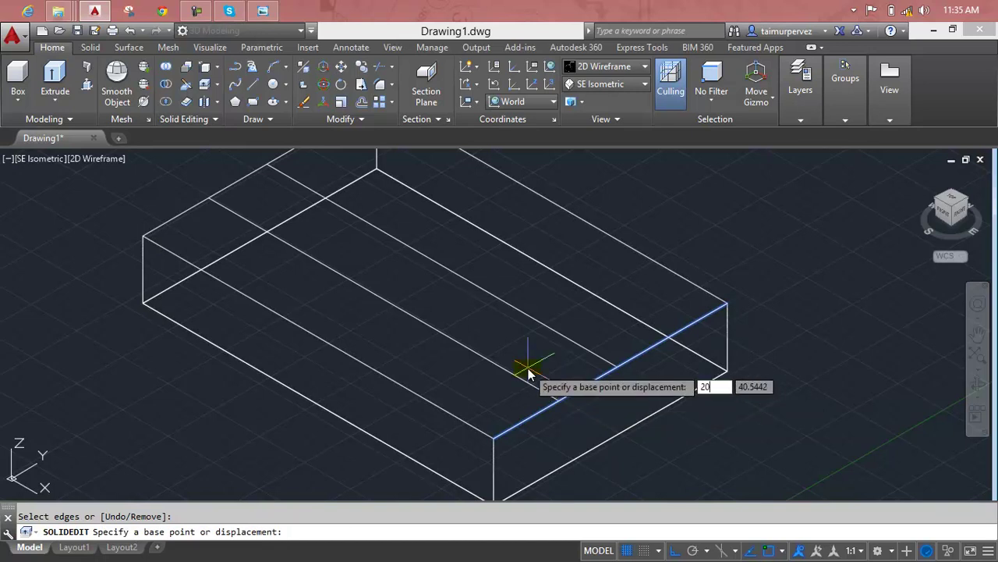
key("Return")
left_click(527, 365)
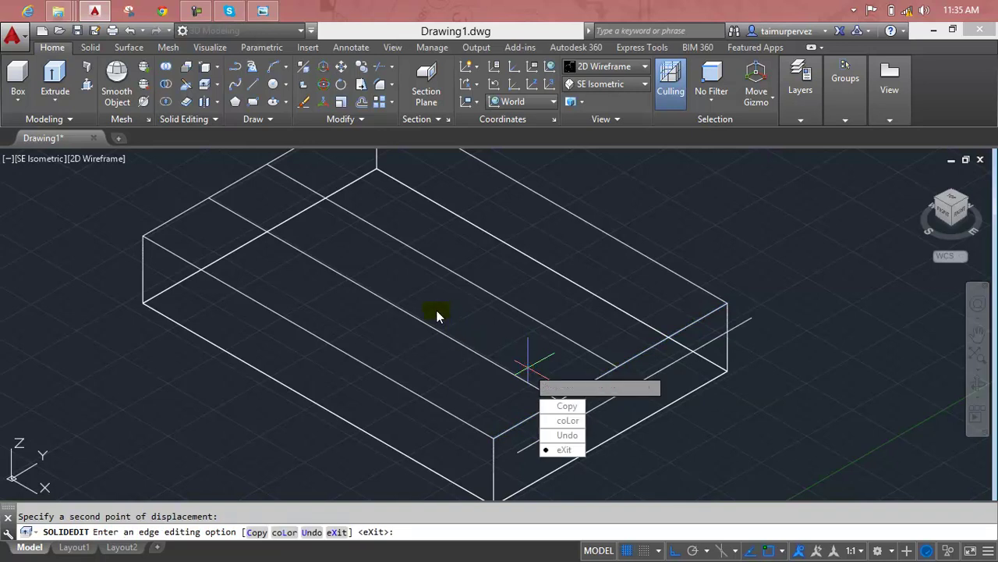
key("Escape")
left_click(583, 419)
key("Delete")
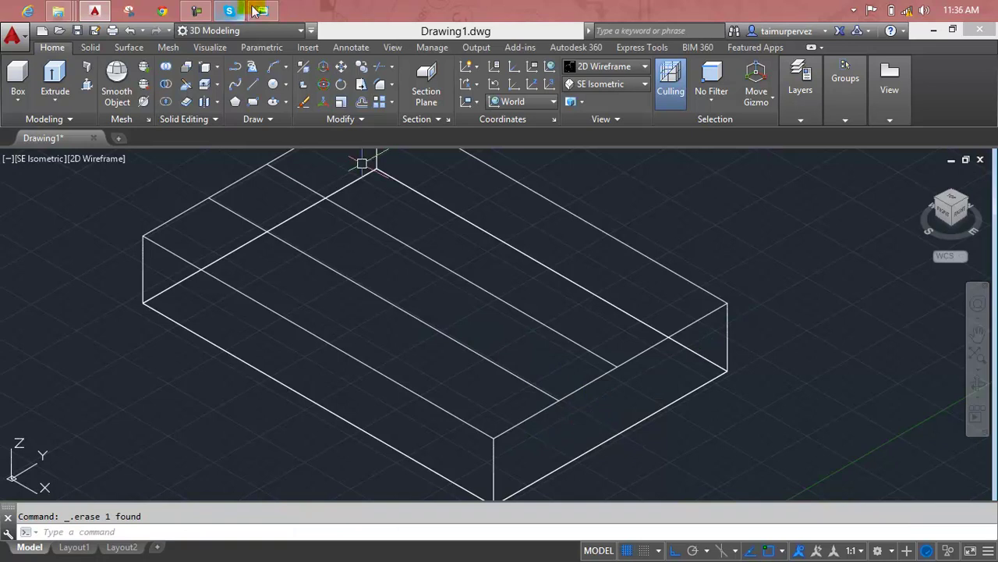
left_click(257, 10)
left_click(257, 9)
key("Escape")
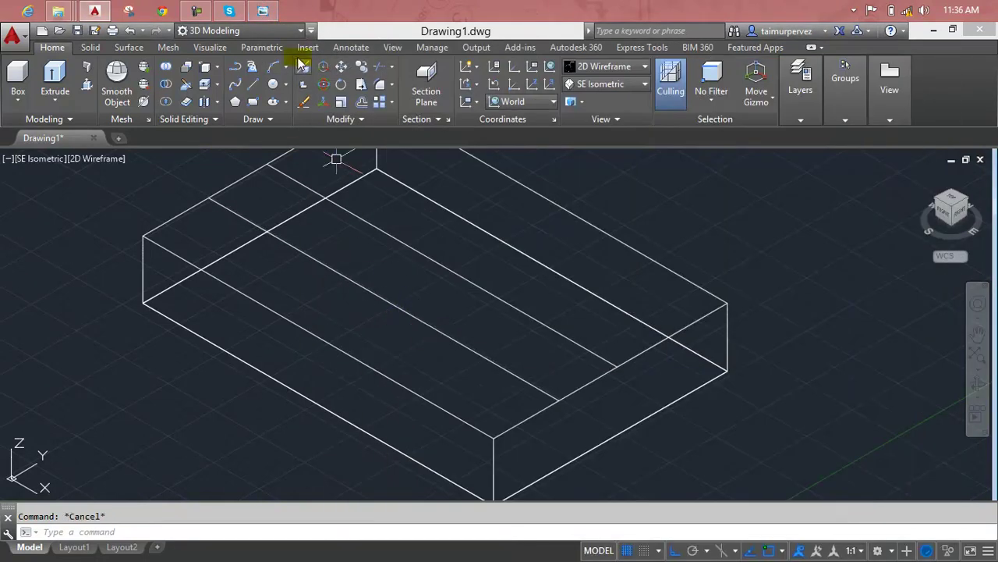
left_click(214, 73)
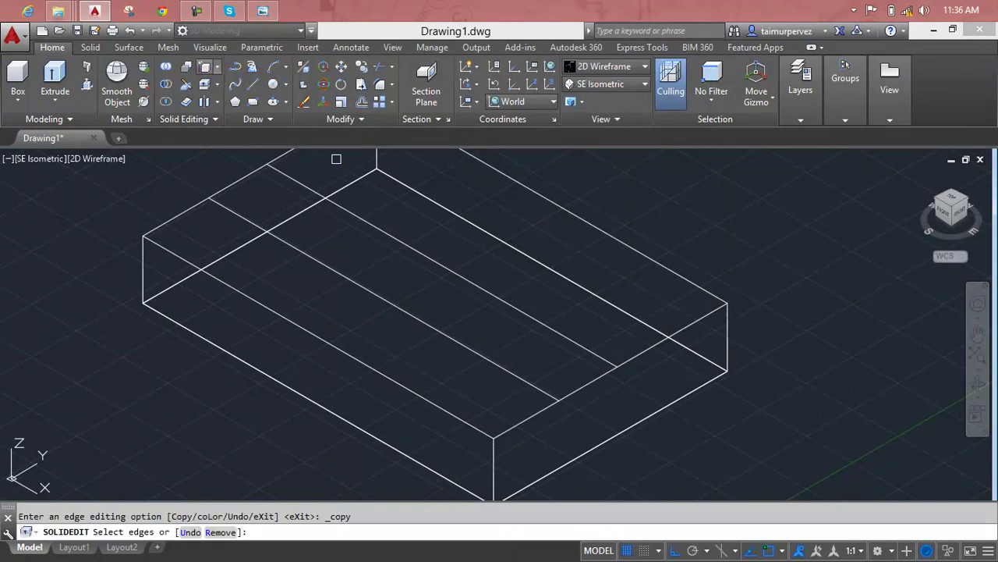
left_click(596, 378)
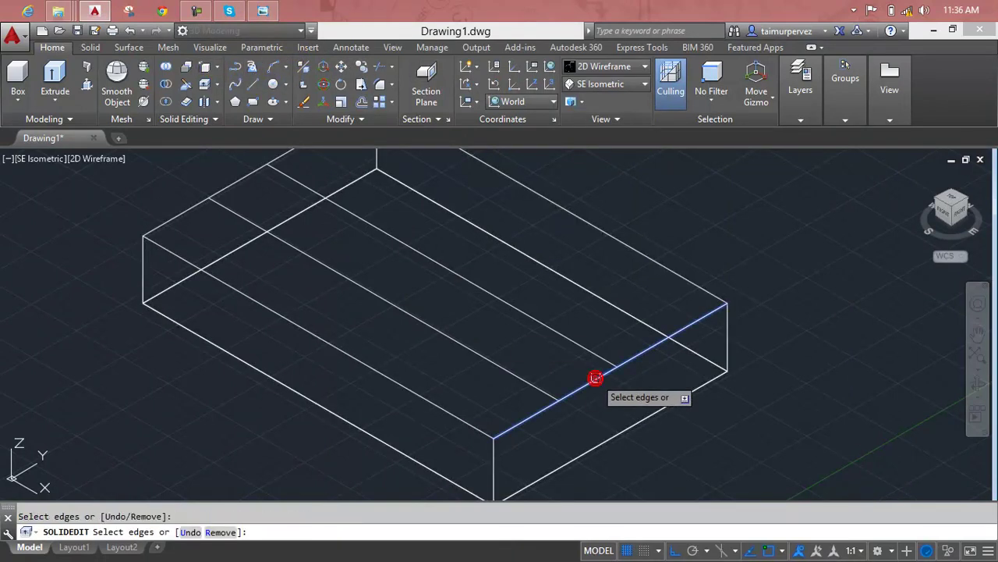
key("Return")
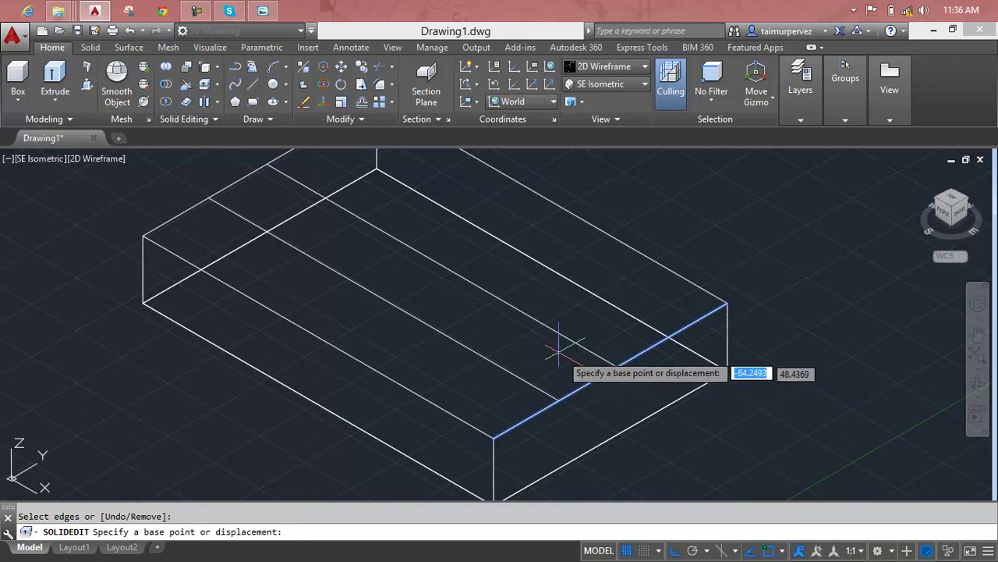
type("20")
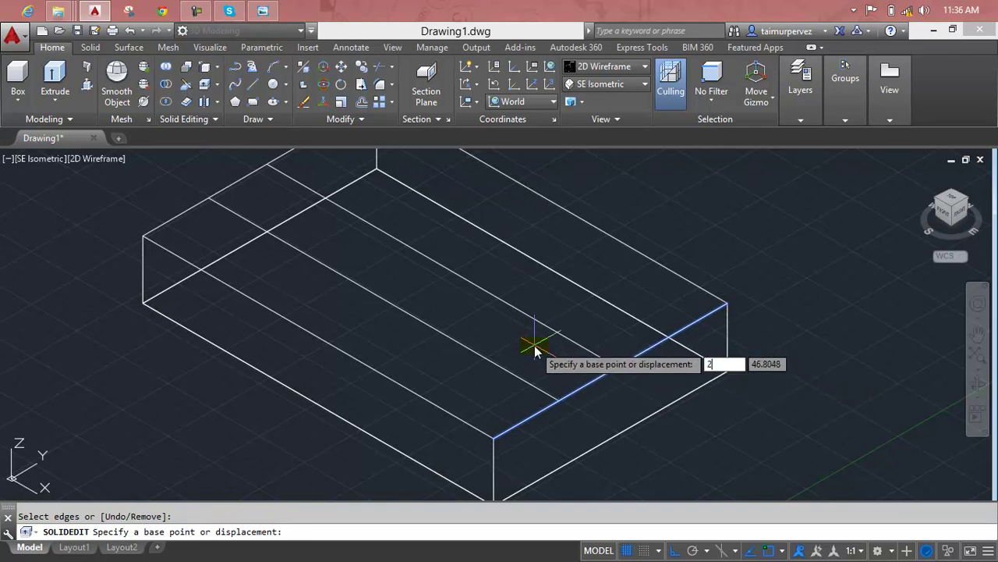
key("Return")
key("Return")
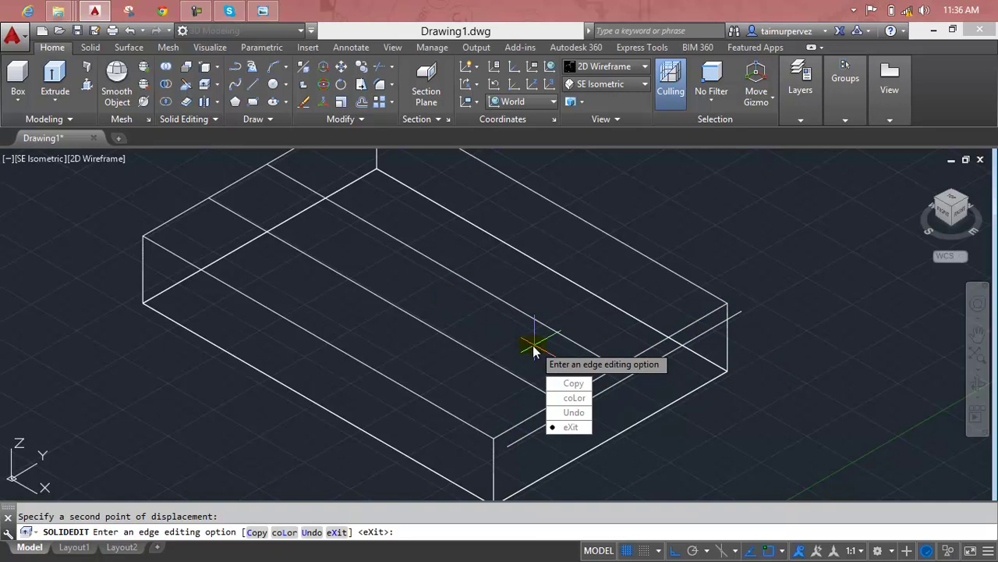
left_click(576, 412)
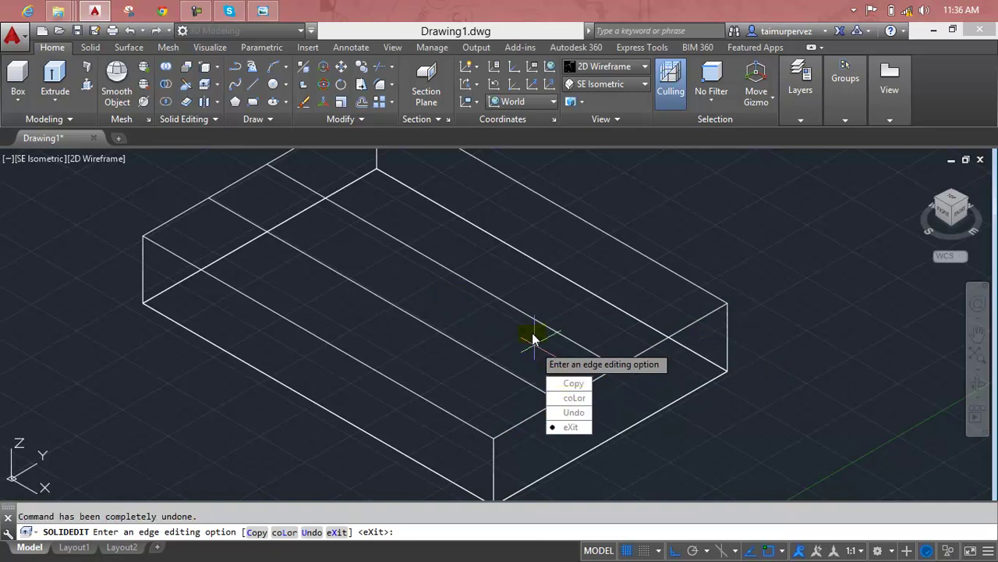
key("Return")
key("Return")
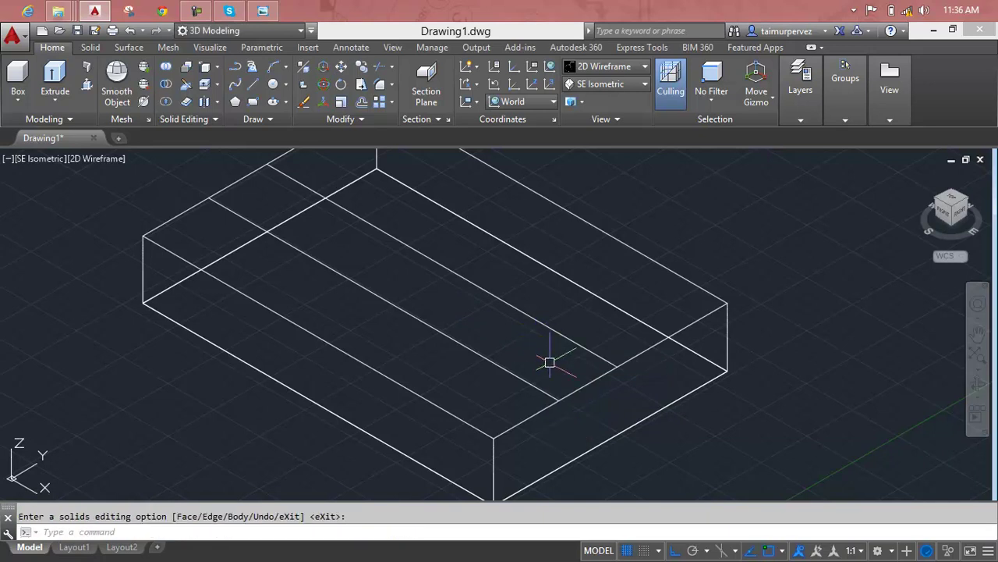
Use Copy Edges to duplicate the box's front top edge 20 units back across the top face
scroll(658, 352, "down", 2)
middle_click_drag(666, 366, 526, 297)
key("Escape")
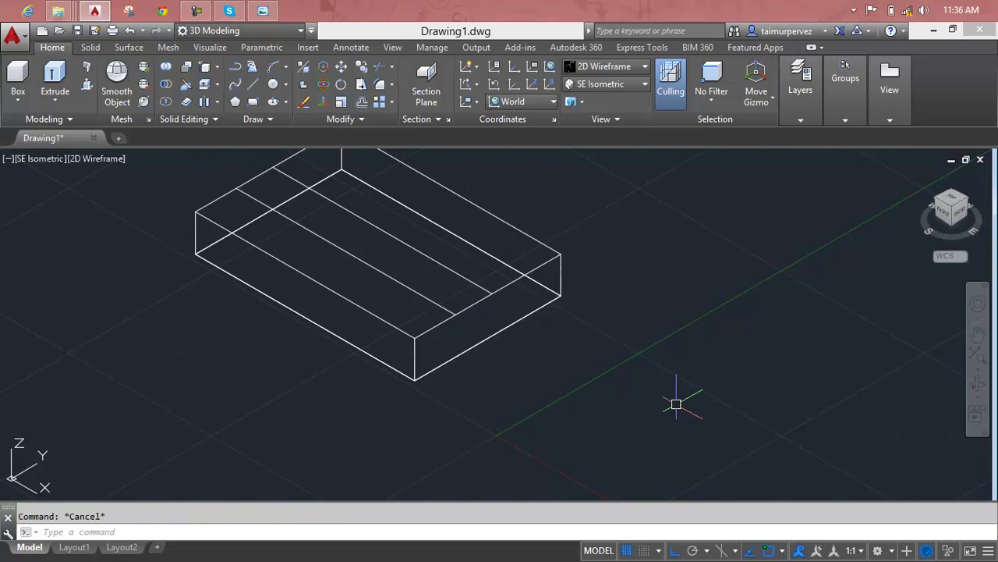
left_click(211, 68)
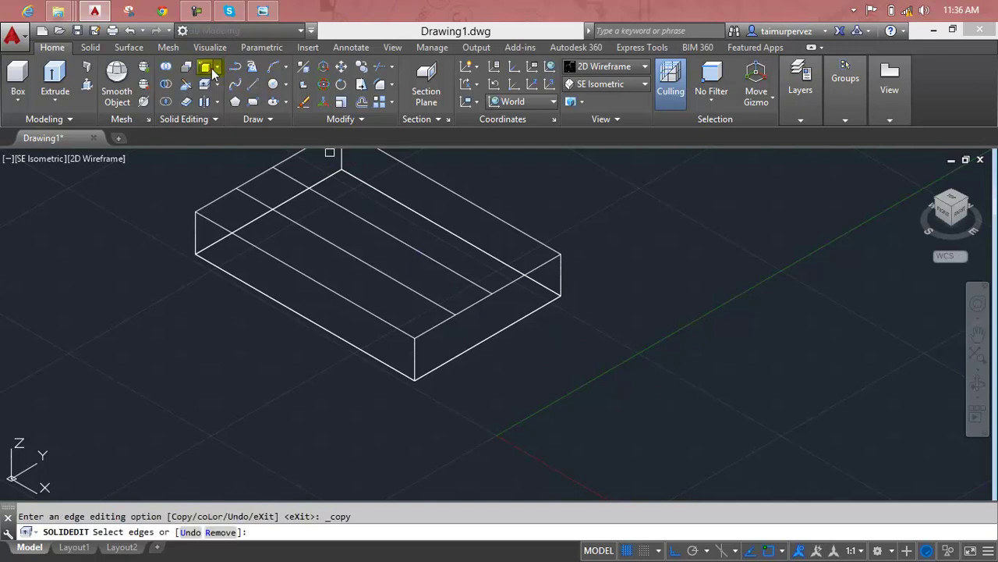
left_click(470, 304)
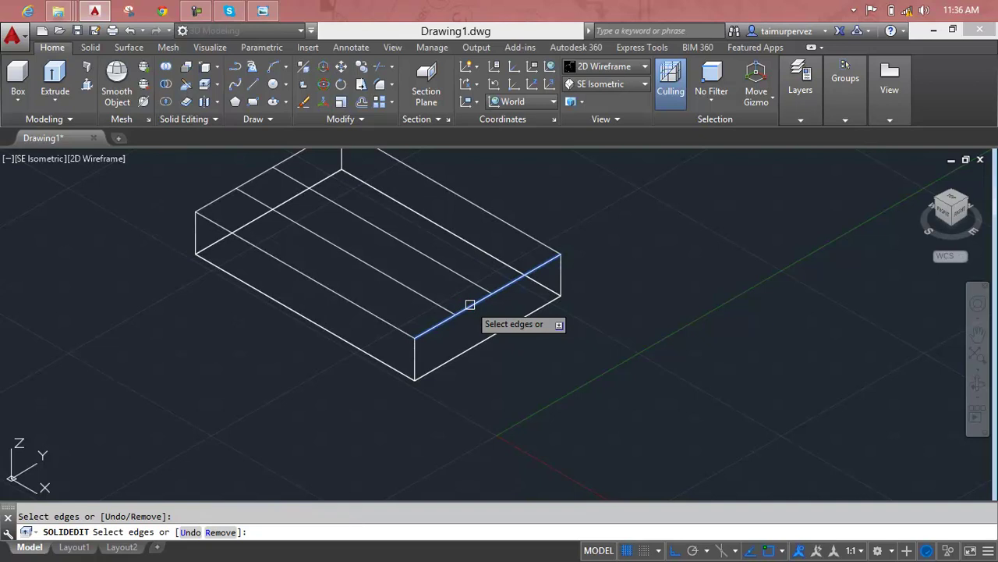
key("Return")
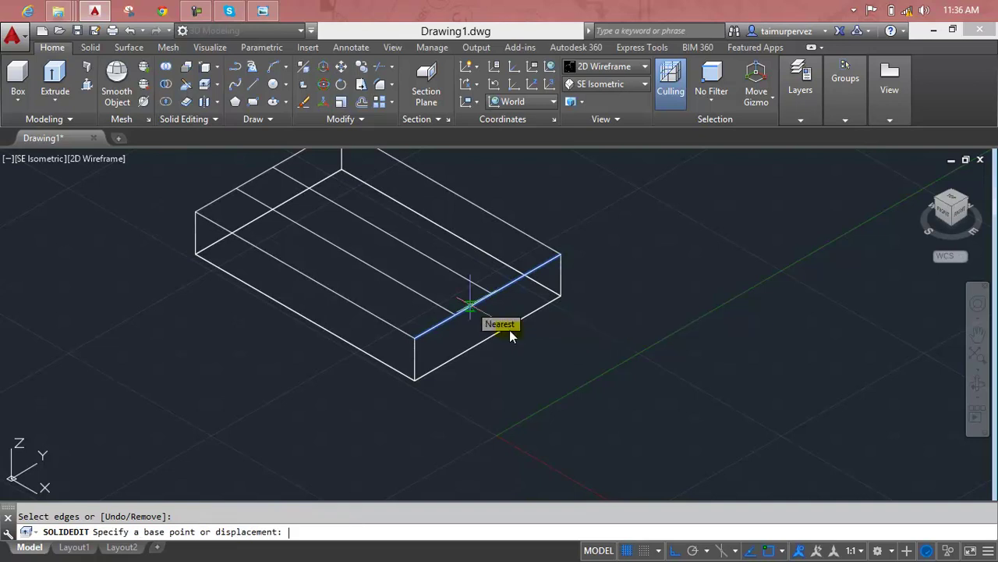
left_click(573, 373)
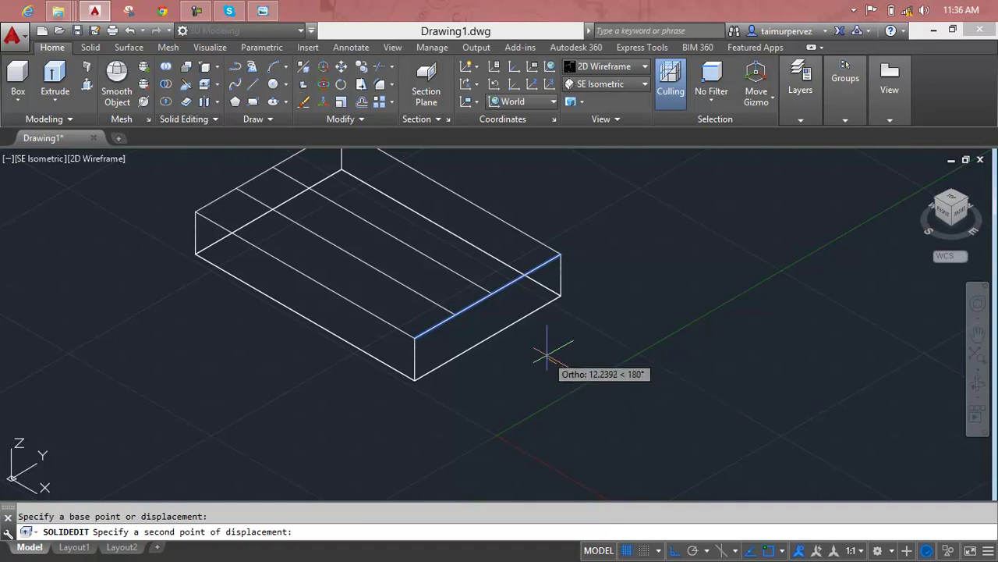
type("20")
key("Return")
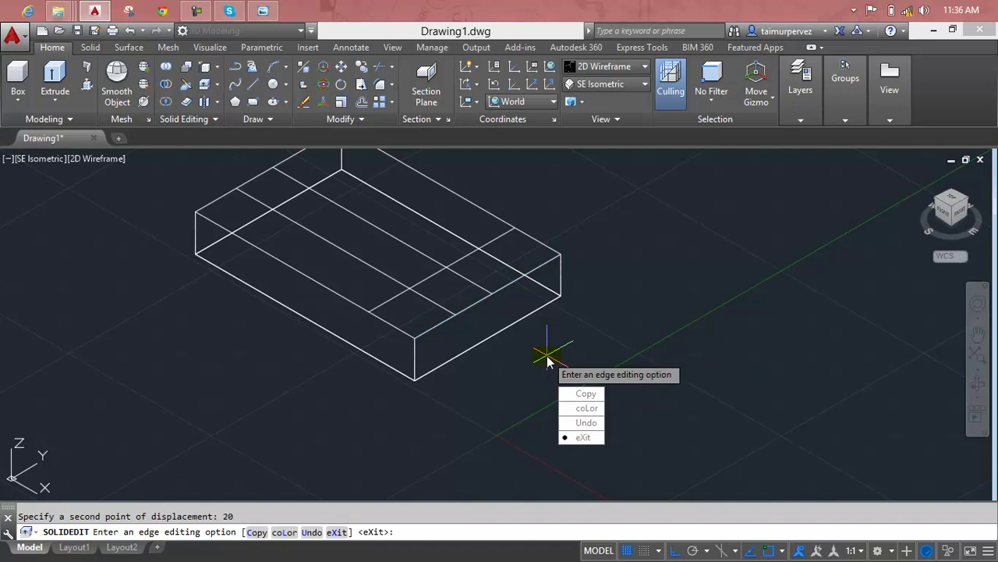
key("Return")
key("Return")
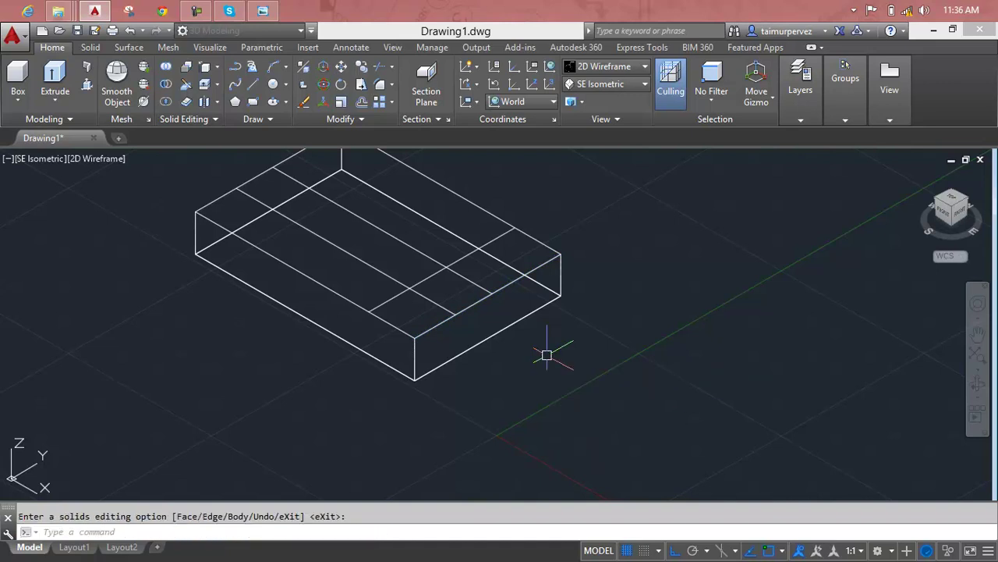
scroll(450, 285, "up", 2)
scroll(452, 292, "up", 2)
scroll(455, 338, "up", 2)
key("Escape")
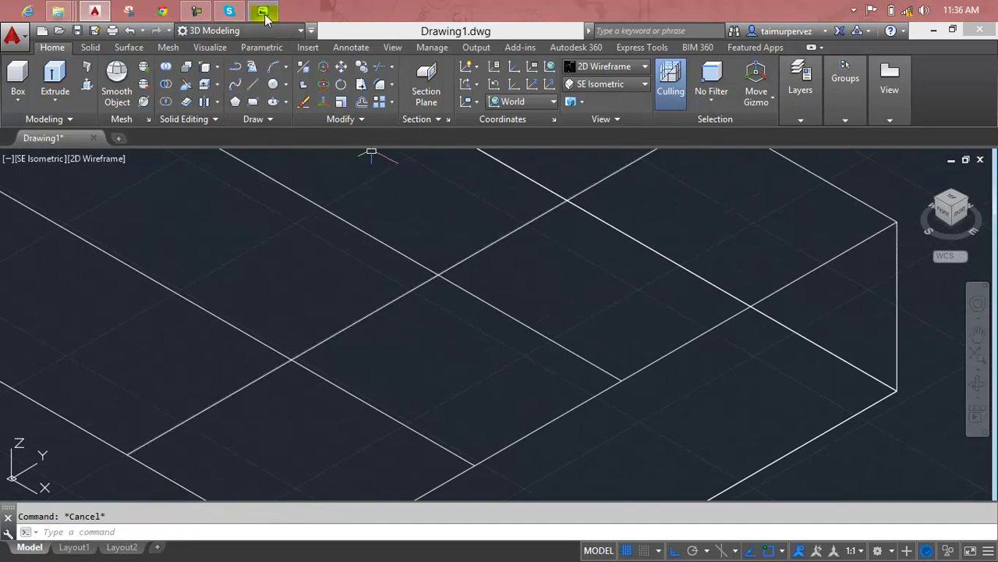
left_click(264, 12)
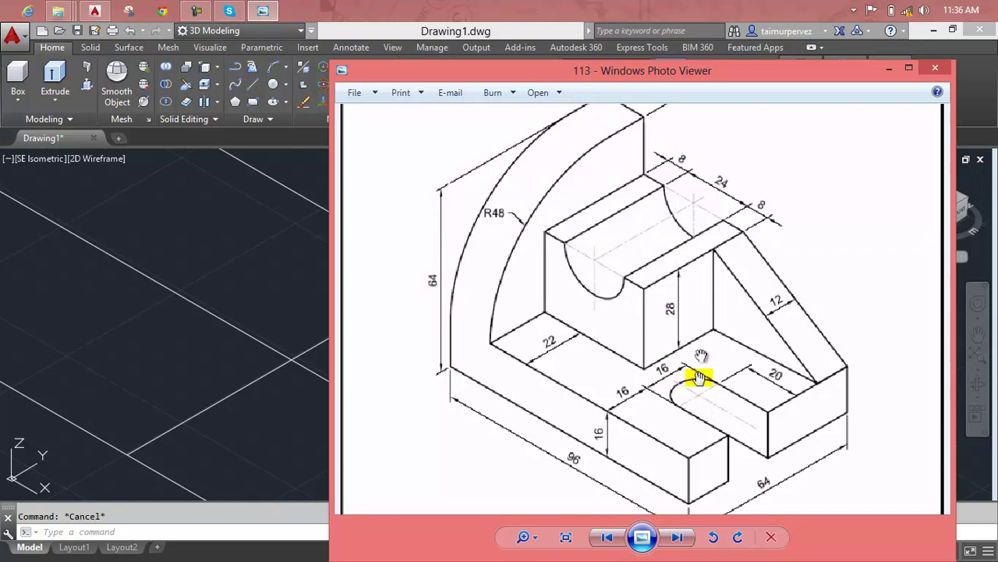
left_click(888, 70)
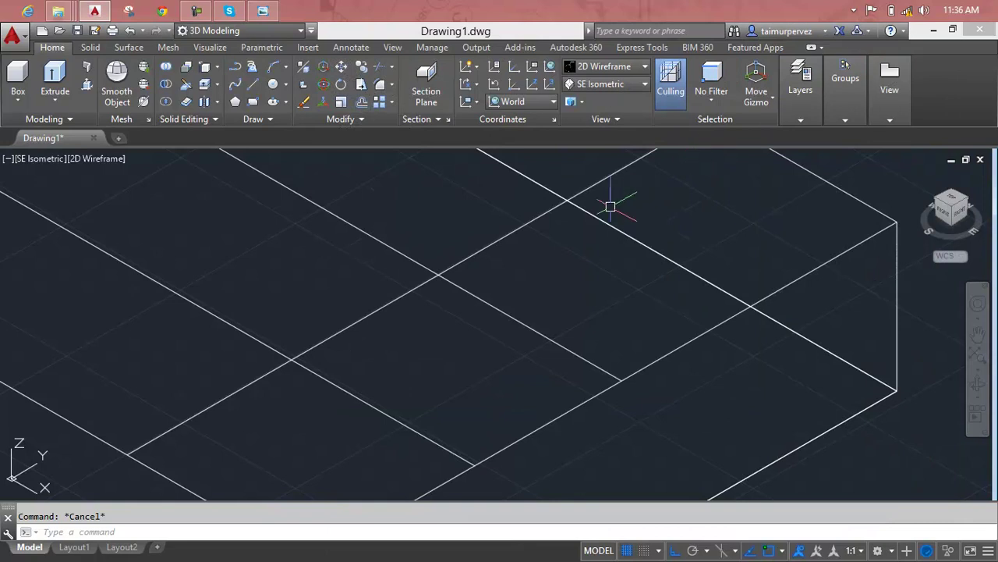
scroll(435, 276, "down", 2)
scroll(436, 276, "down", 2)
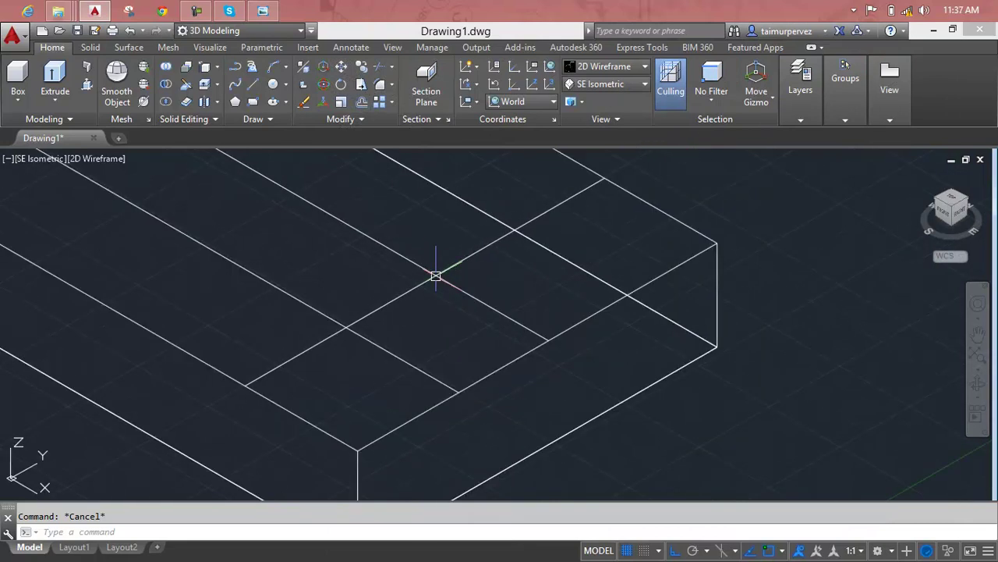
scroll(435, 276, "down", 2)
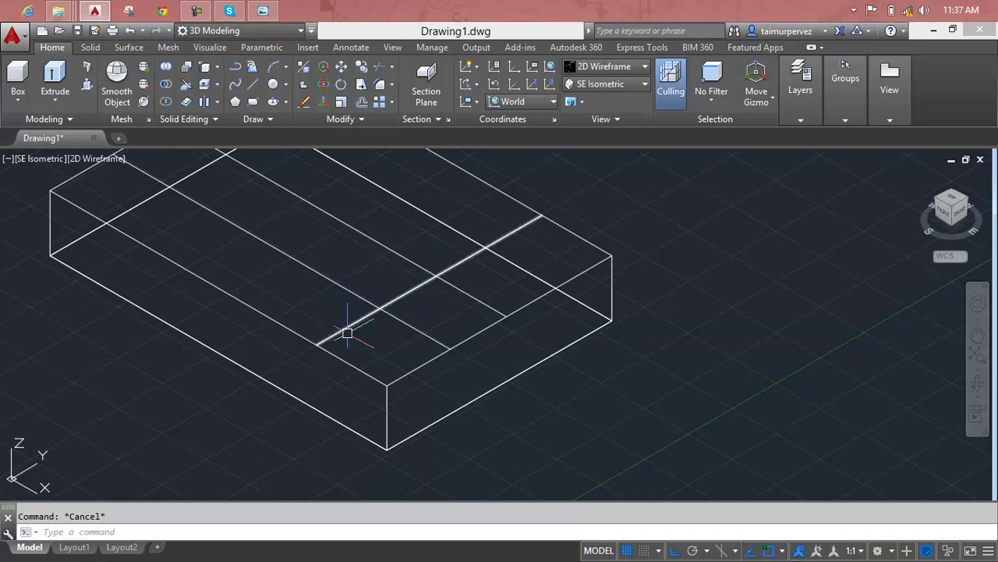
Start TRIM and crossing-select the three top-face lines as cutting edges
type("T")
key("Return")
key("Escape")
key("Escape")
type("tr")
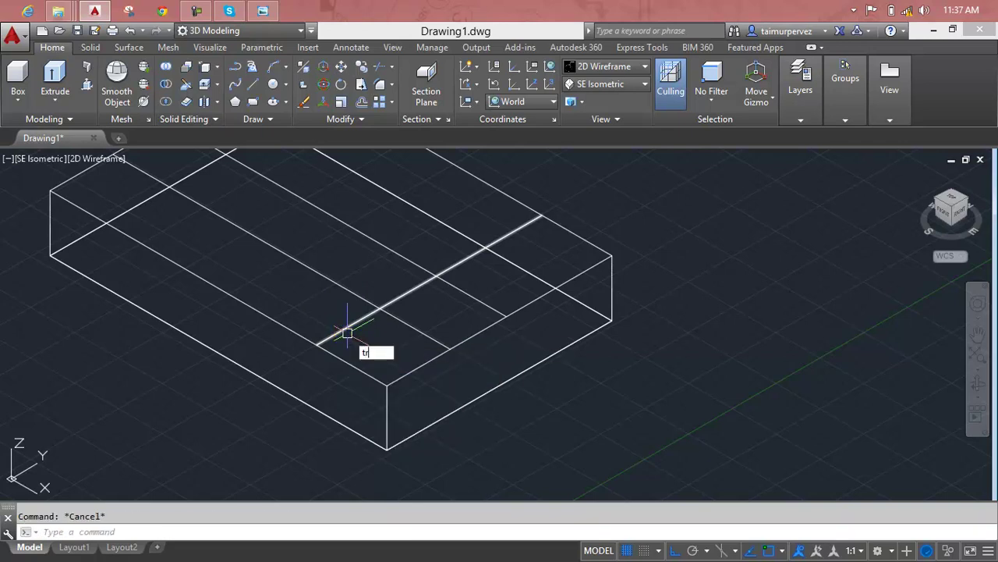
key("Return")
scroll(405, 308, "down", 3)
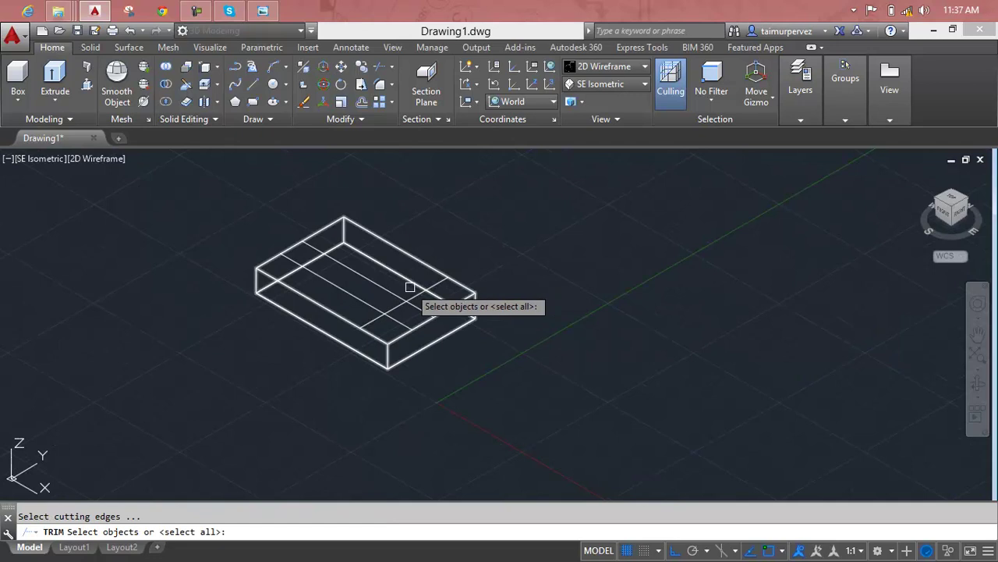
left_click(404, 288)
left_click(389, 321)
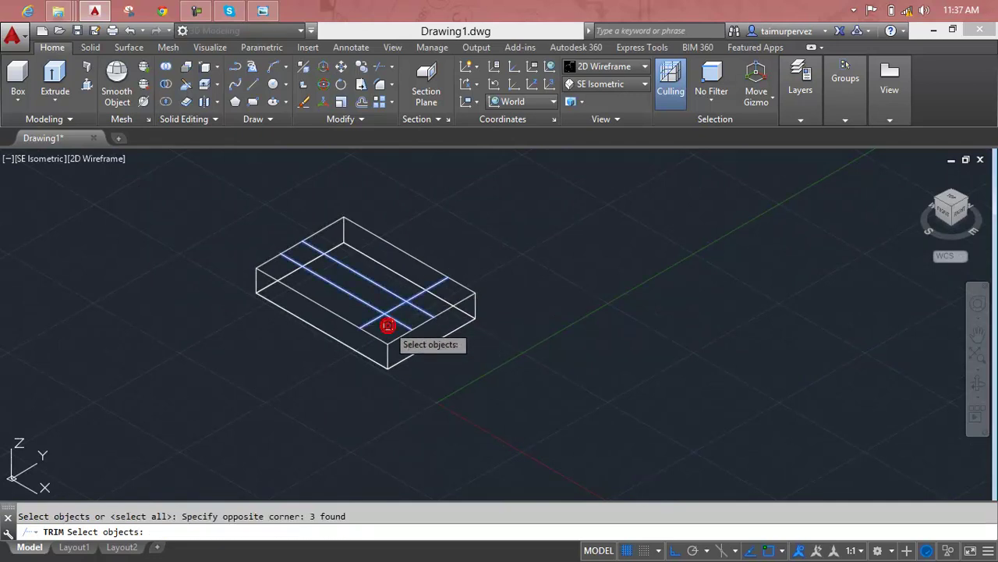
key("Return")
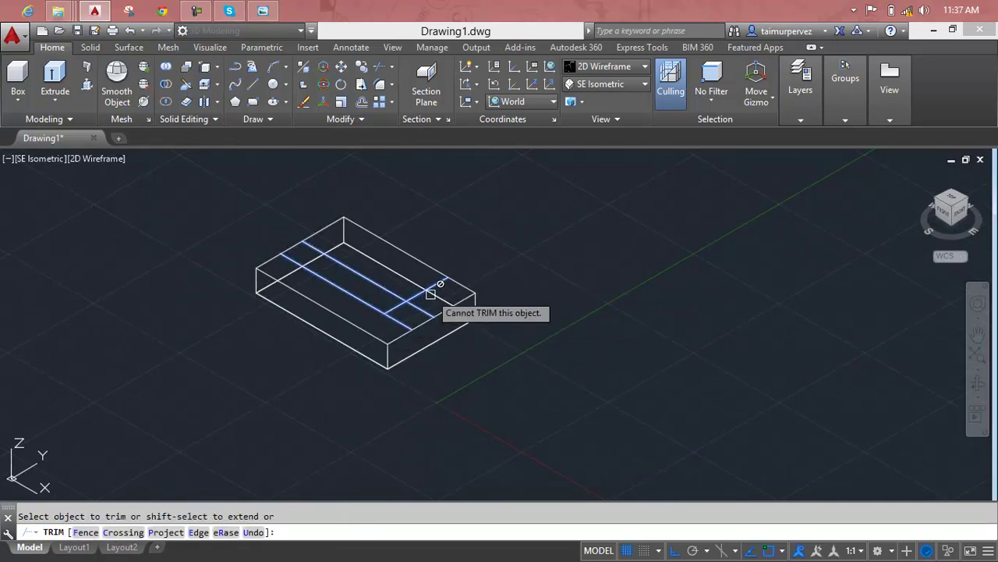
Trim away the excess segments, including the long line crossing the box top
left_click(413, 292)
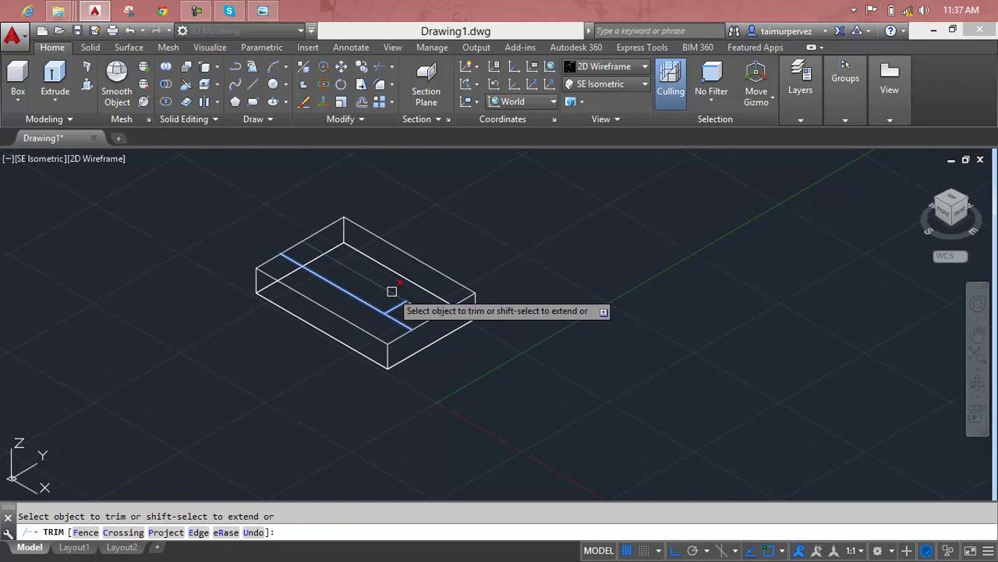
left_click(392, 291)
scroll(363, 298, "up", 4)
scroll(363, 297, "up", 2)
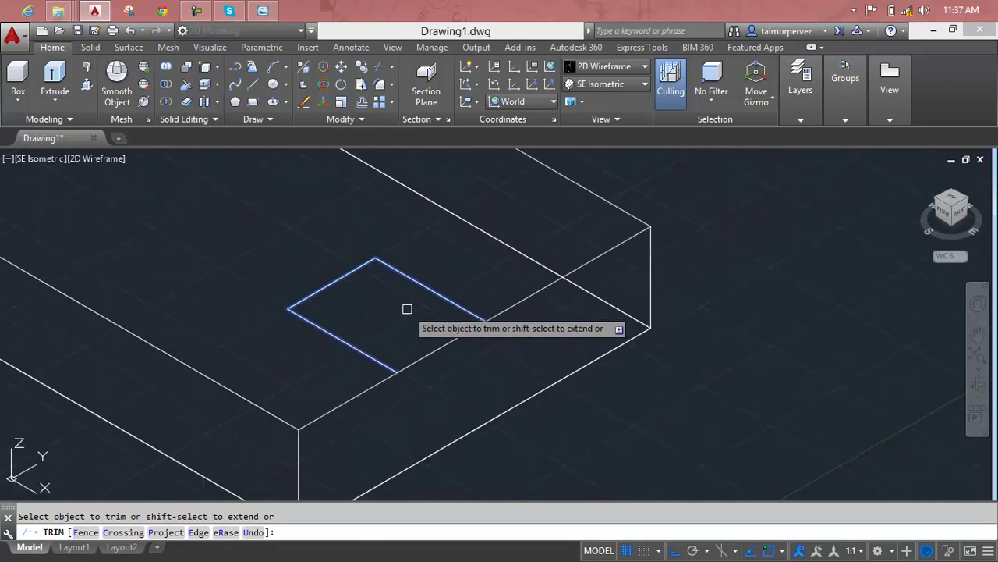
key("Escape")
Erase a leftover edge of the slot outline, then undo the deletion
left_click(343, 277)
key("Delete")
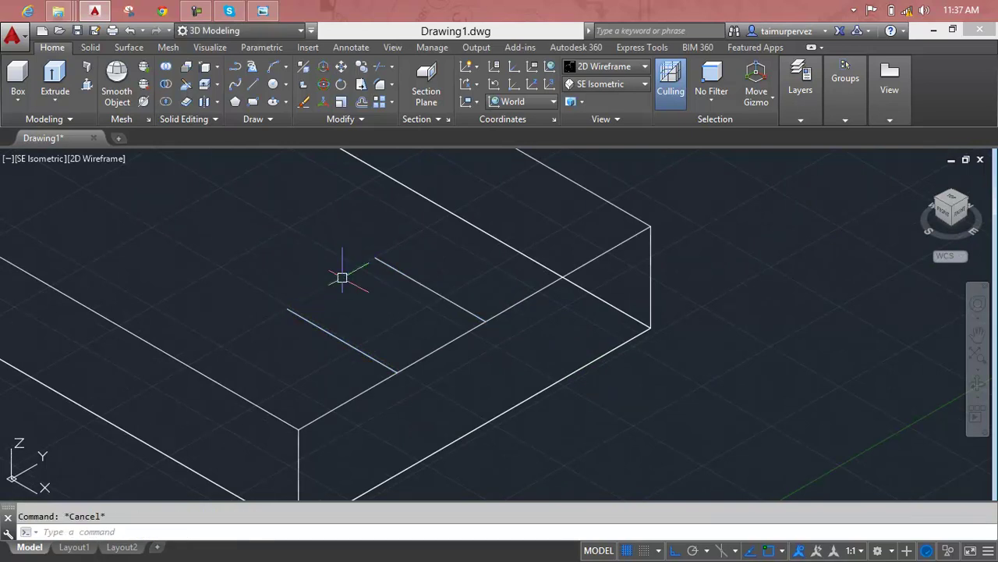
key("ctrl+z")
scroll(343, 277, "up", 3)
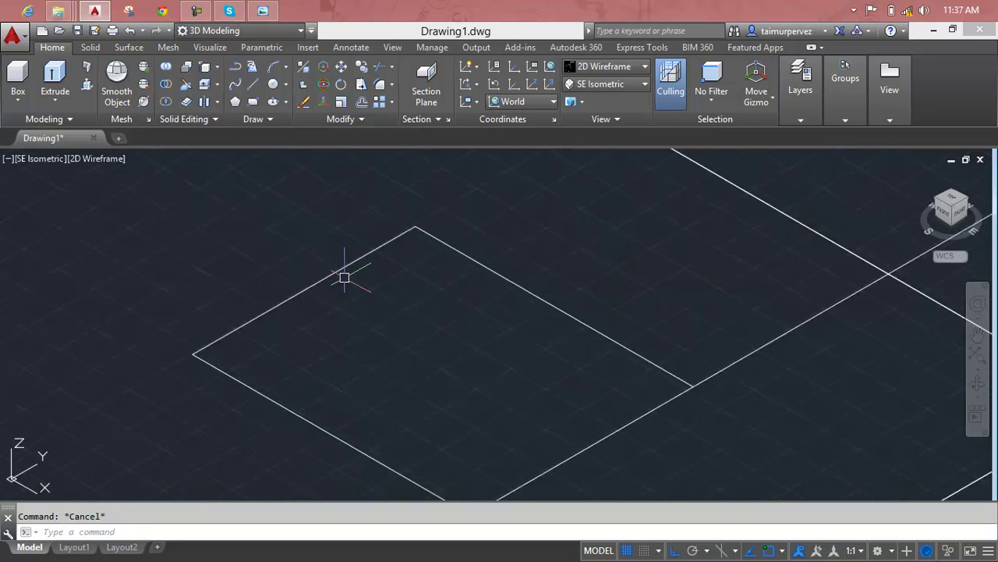
Draw a trial circle centred at the slot corner
type("c")
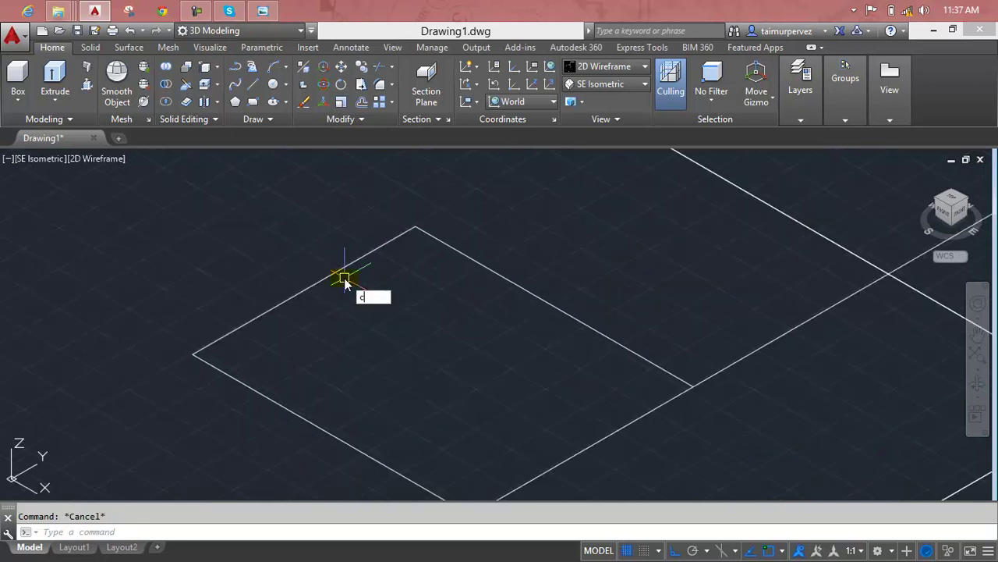
key("Return")
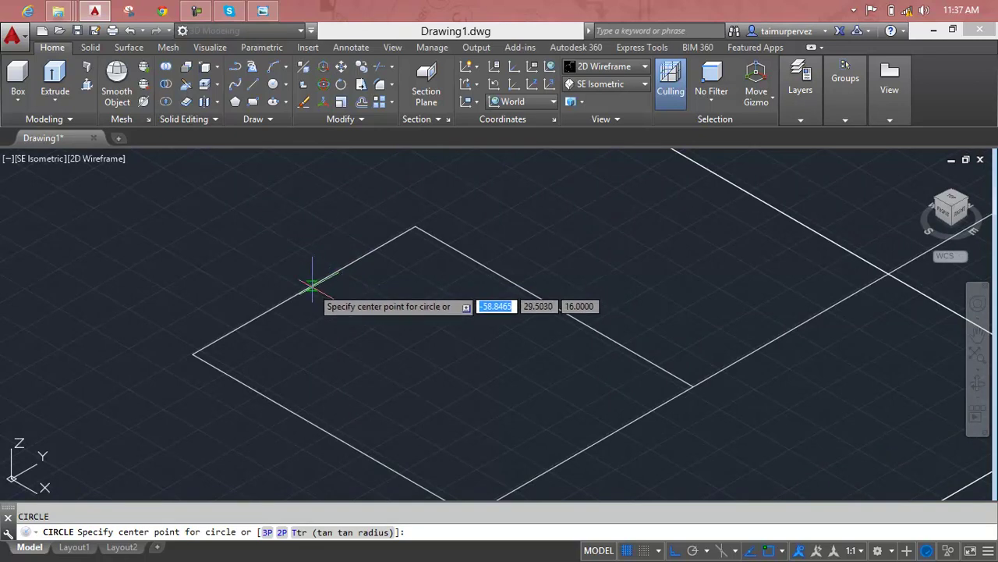
left_click(304, 291)
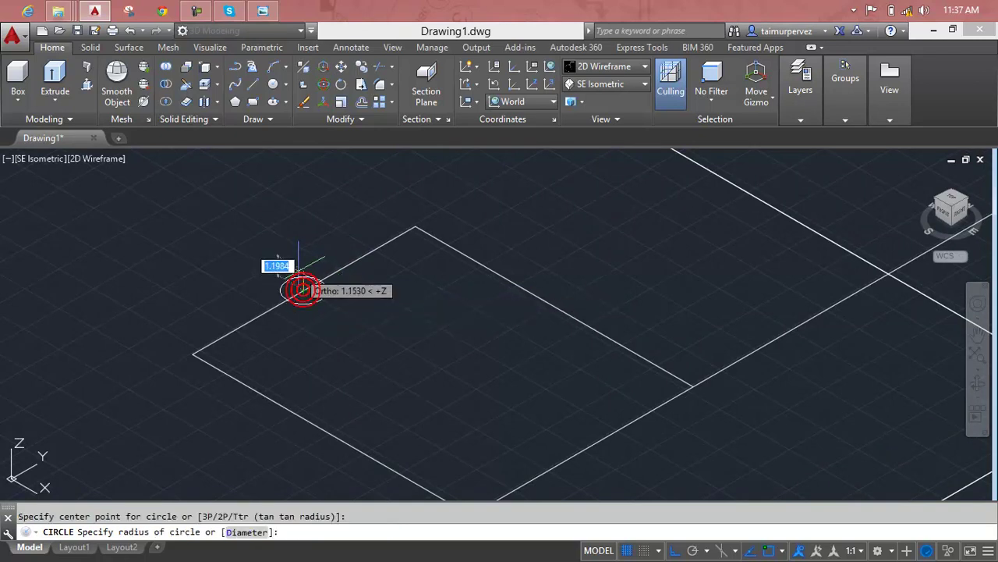
type("18")
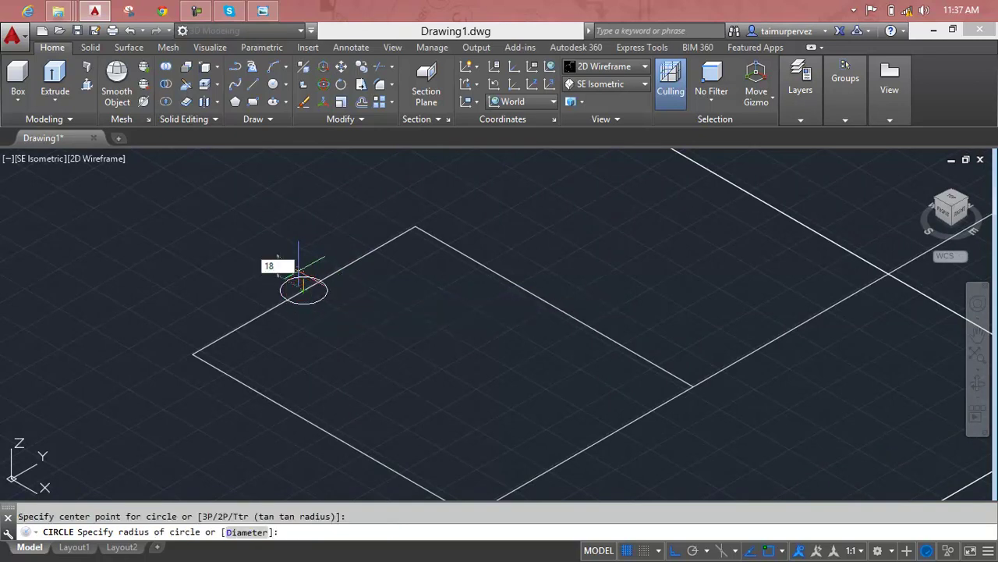
key("Return")
scroll(300, 269, "down", 2)
scroll(312, 245, "down", 1)
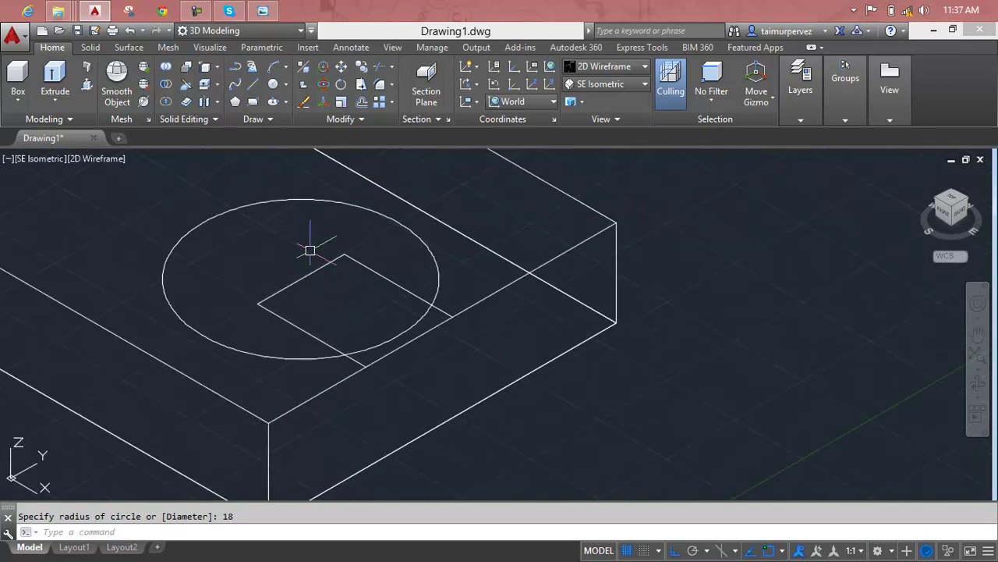
Check the reference drawing, then delete the misplaced circle
left_click(264, 11)
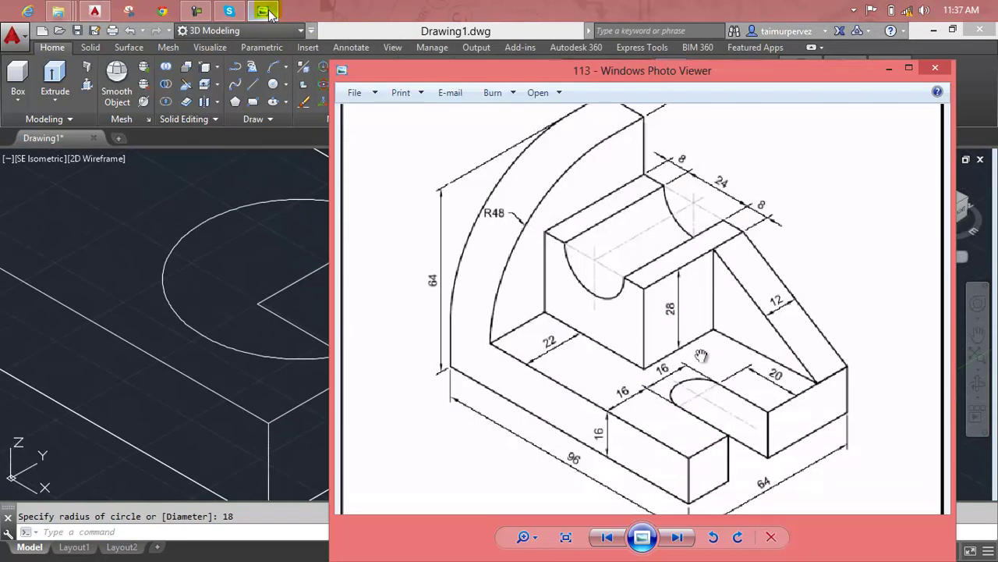
left_click(265, 12)
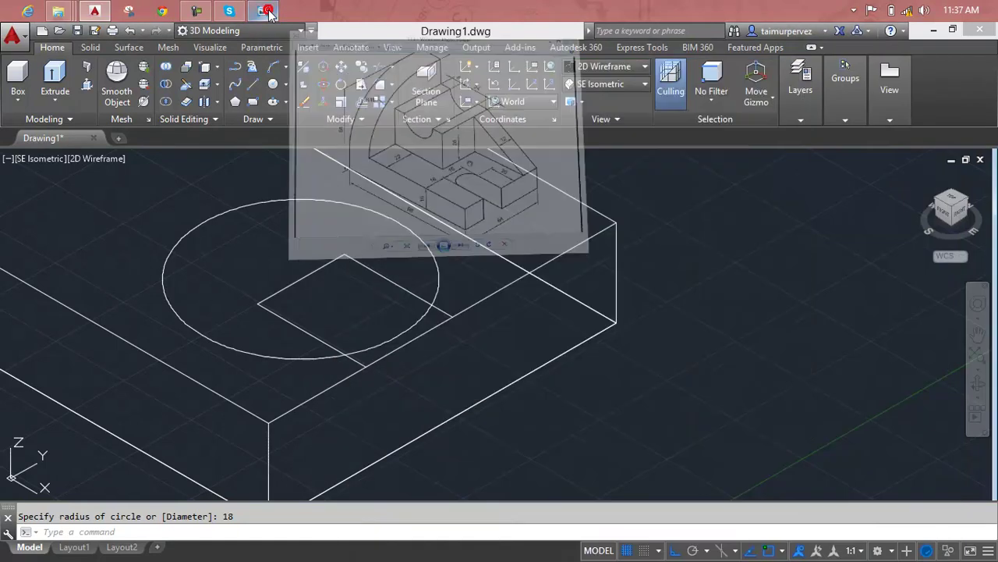
left_click(282, 200)
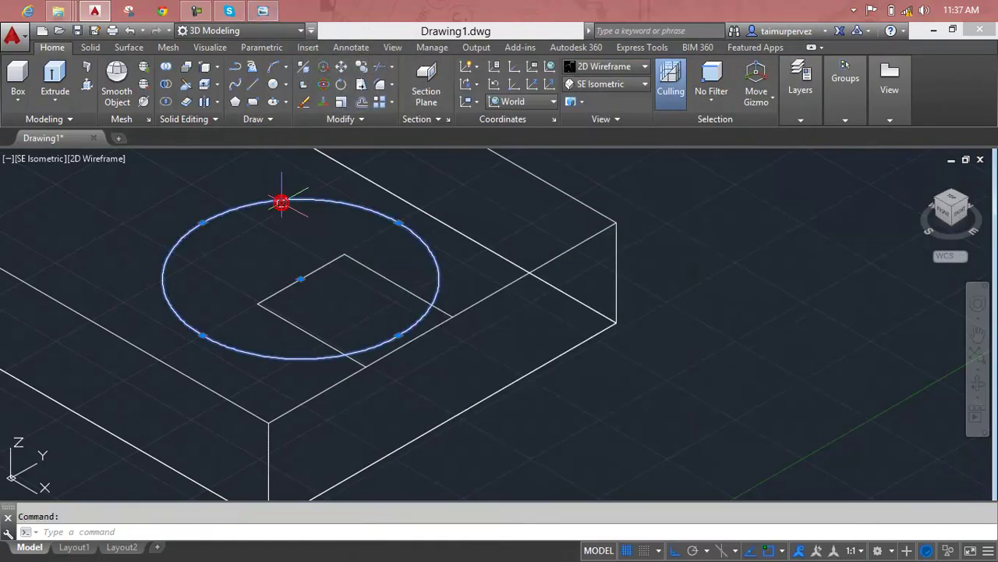
key("Escape")
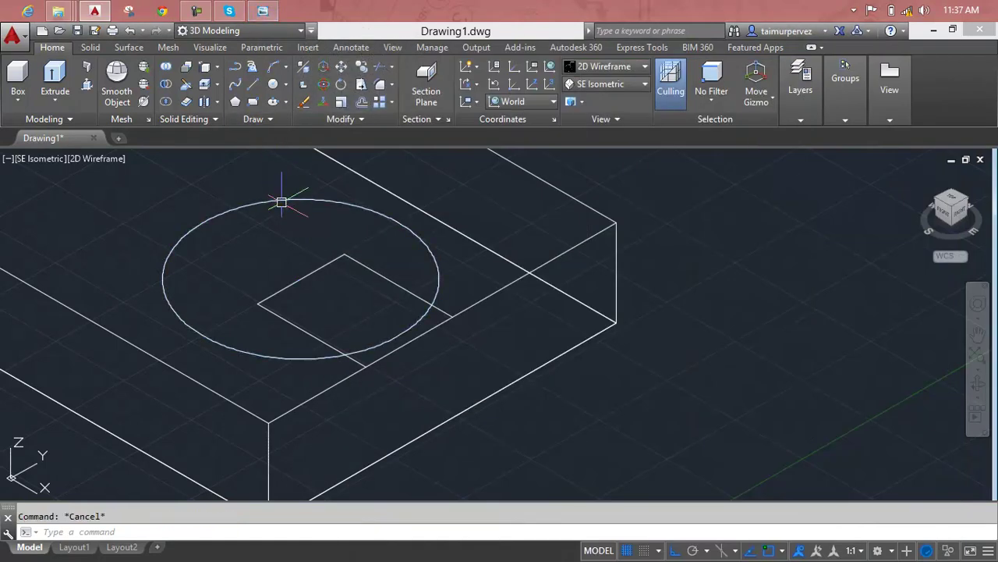
left_click(282, 201)
key("Delete")
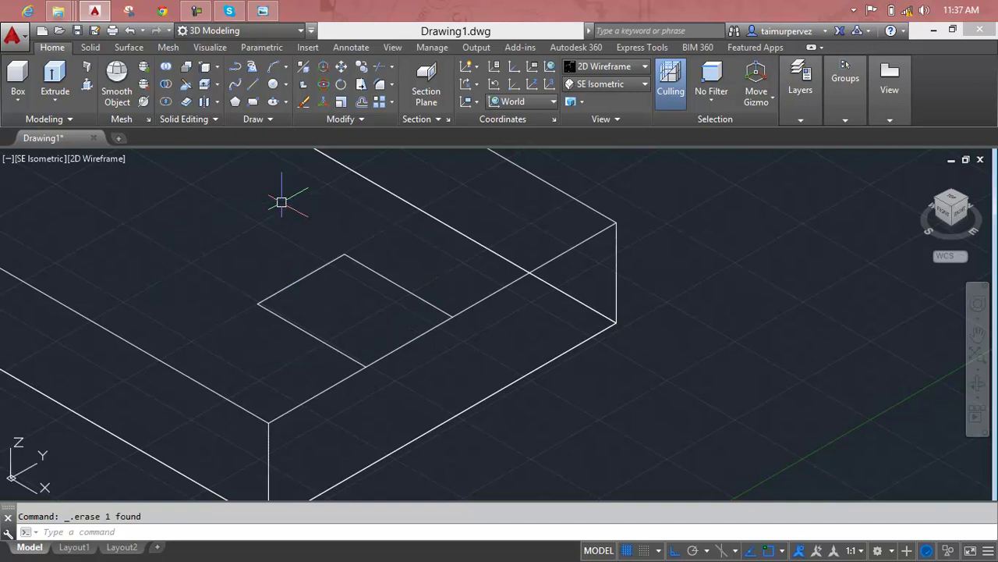
Draw a circle of diameter 16 centred on the slot's closed end
type("c")
key("Return")
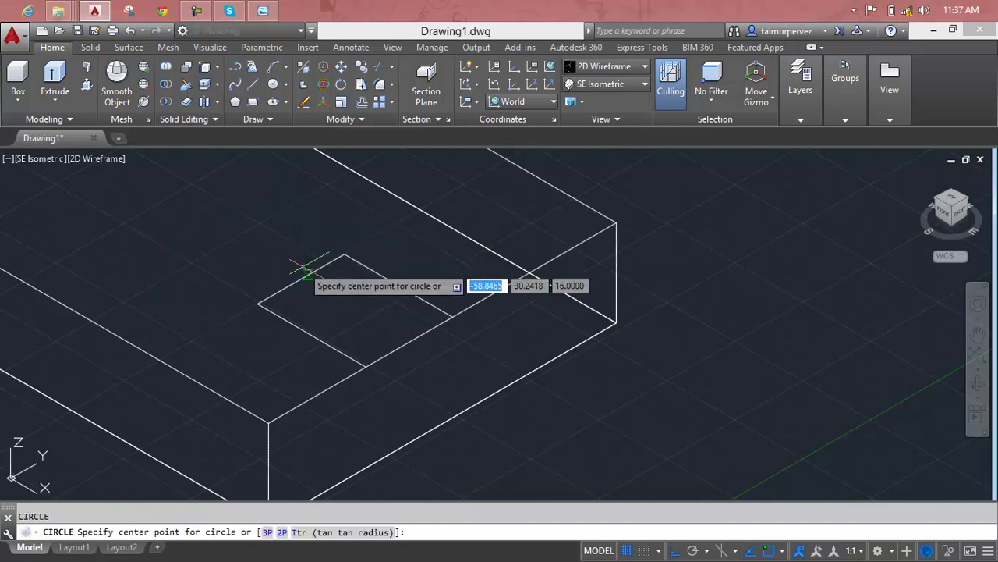
left_click(301, 279)
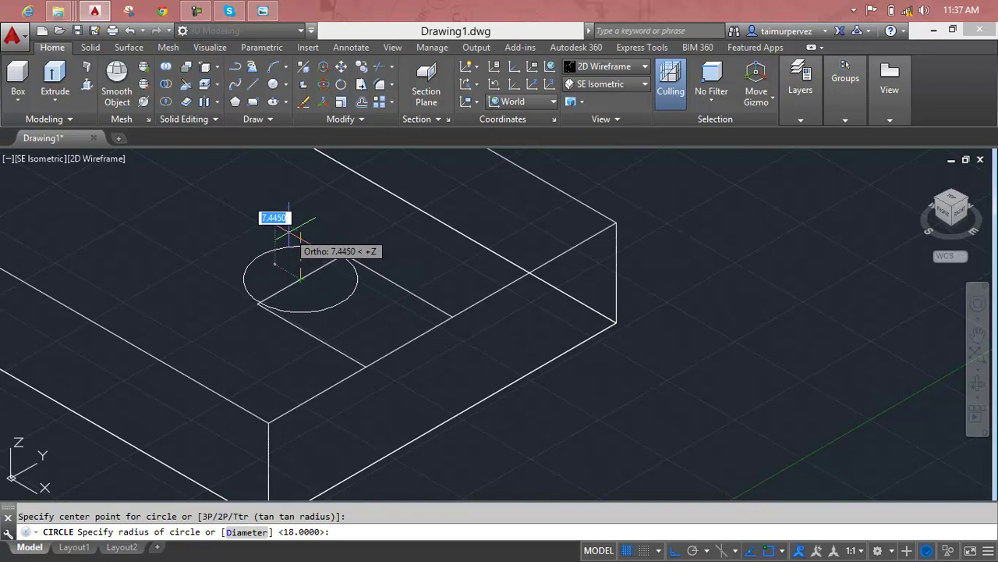
type("d")
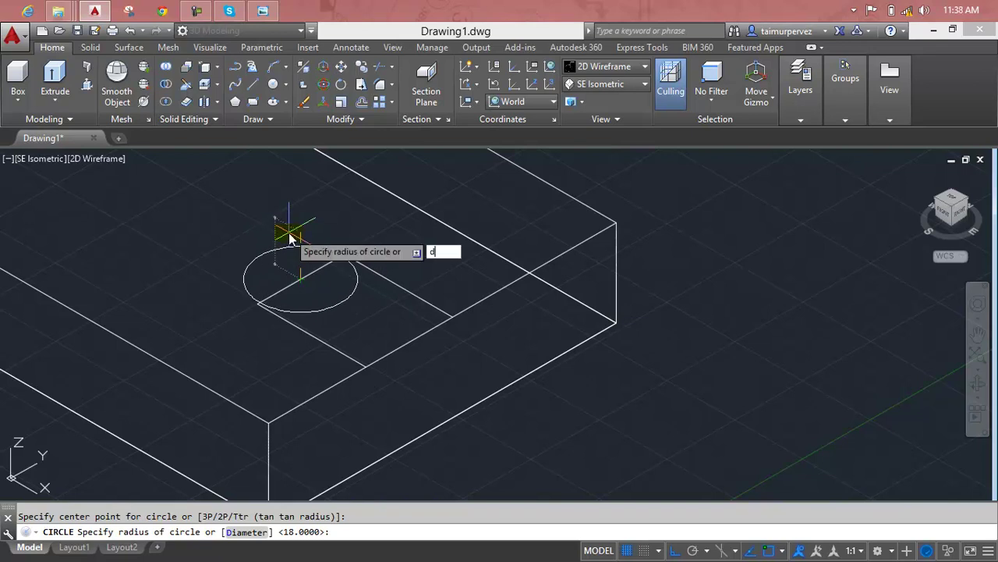
key("Return")
type("16")
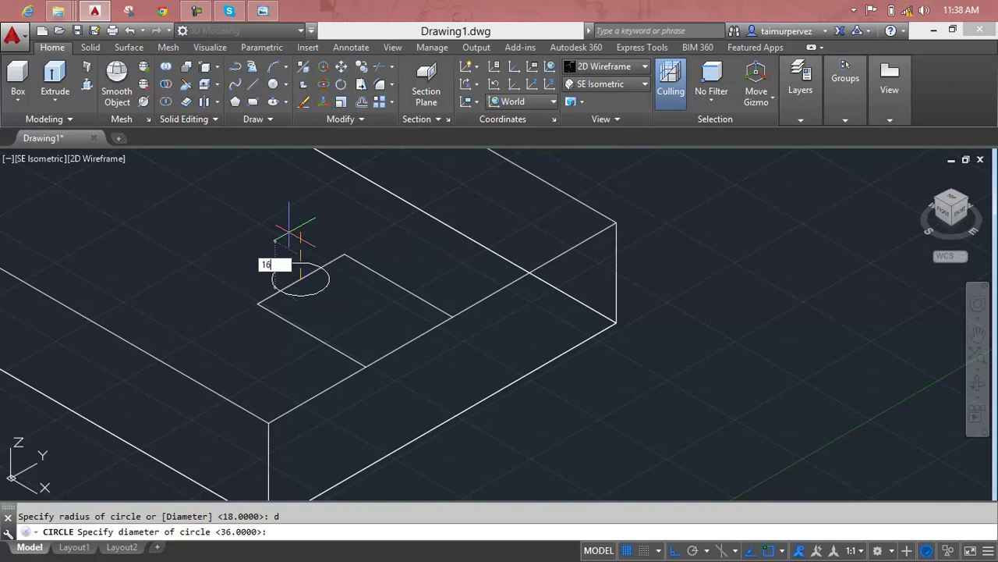
key("Return")
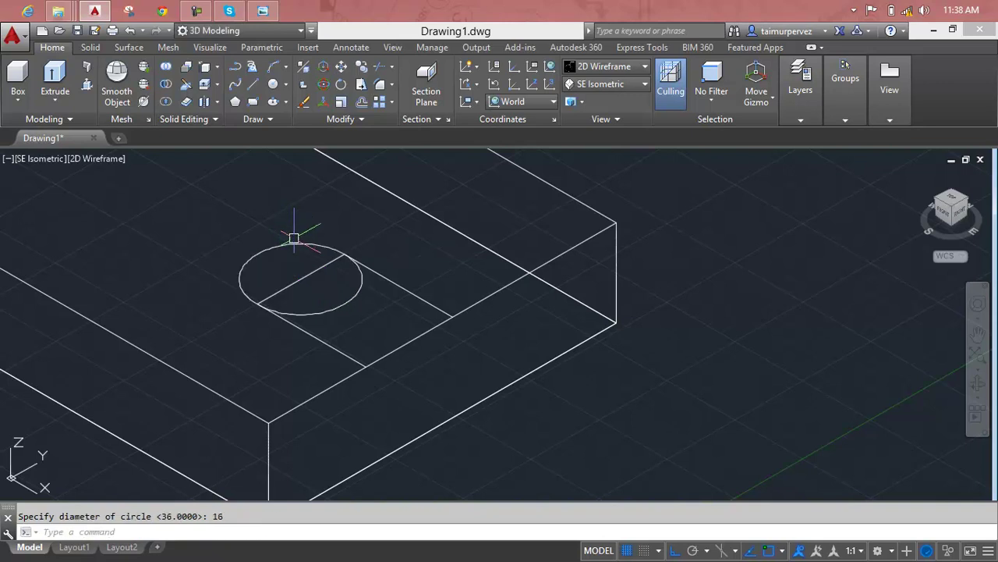
left_click(262, 11)
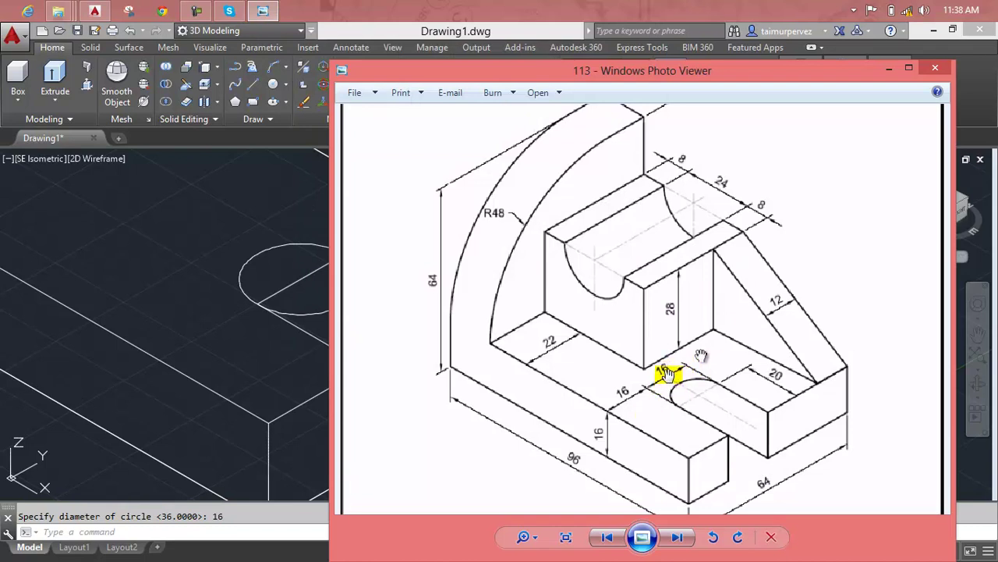
Delete the line crossing through the circle
left_click(247, 271)
key("Escape")
left_click(306, 272)
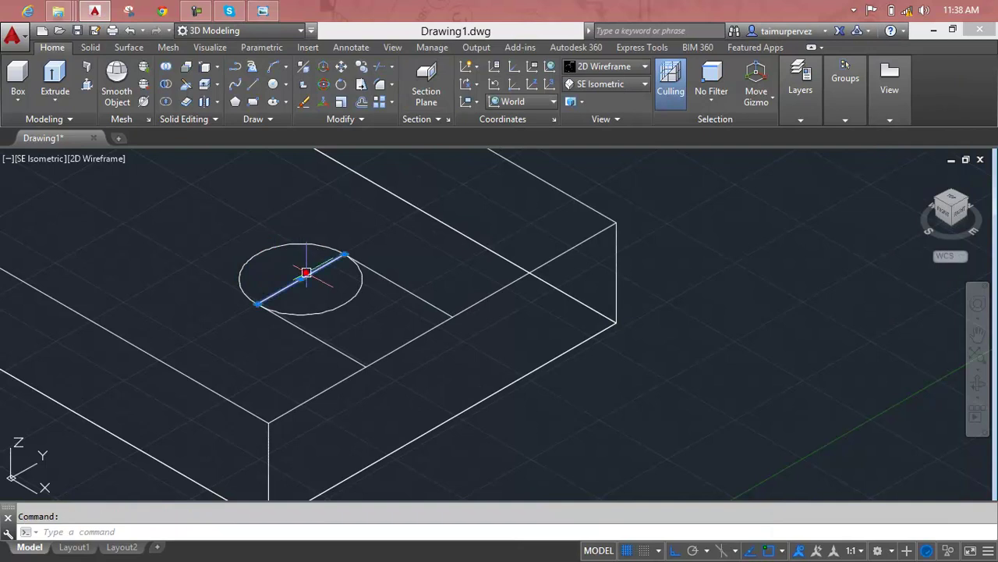
key("Delete")
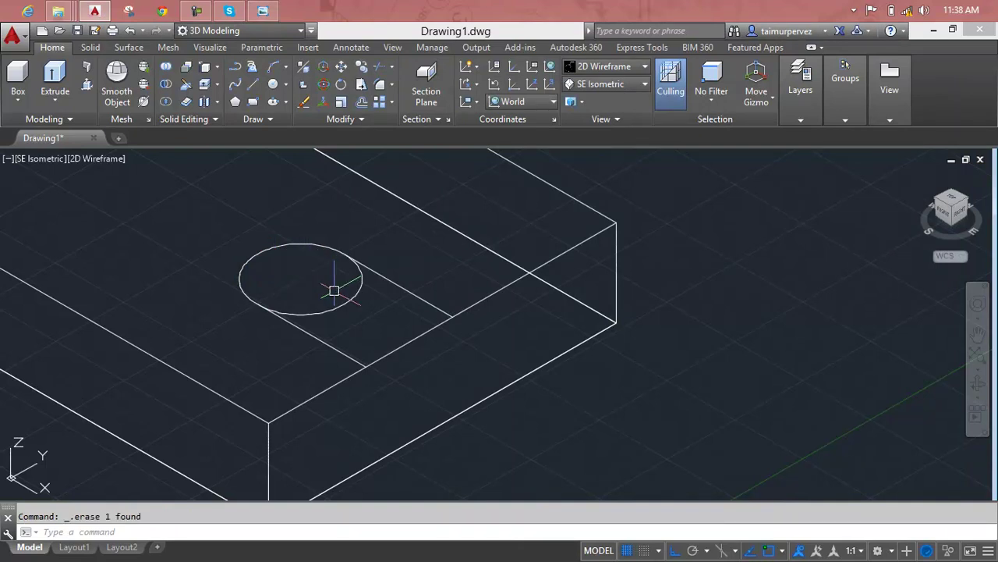
Trim away the circle's unneeded half using all objects as cutting edges
type("tr")
key("Return")
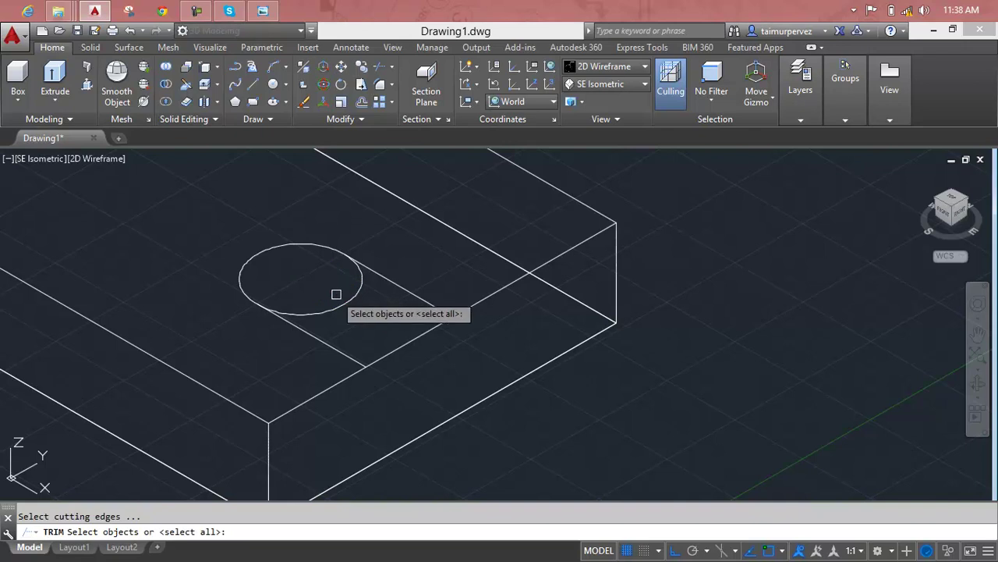
key("Return")
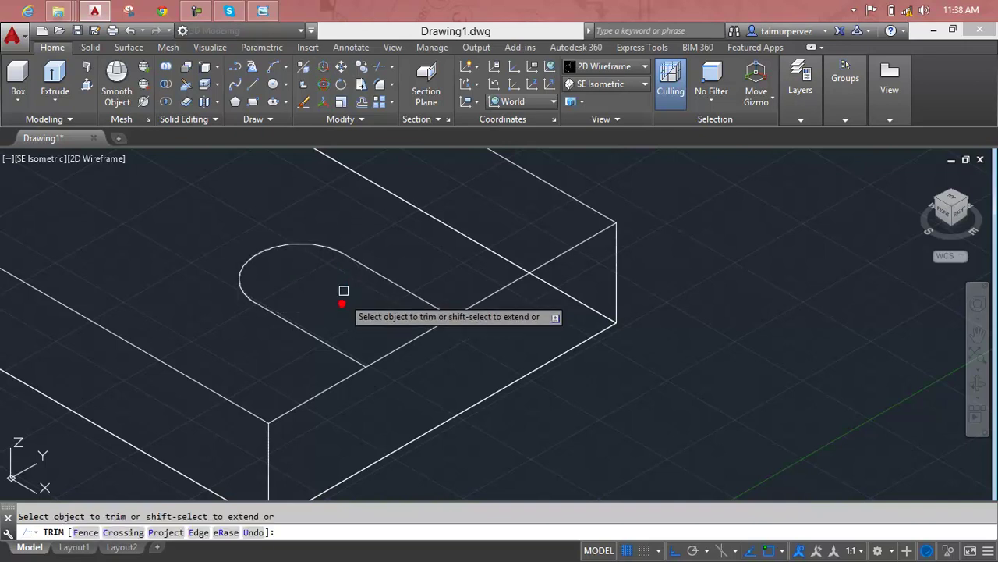
scroll(343, 278, "down", 2)
key("Escape")
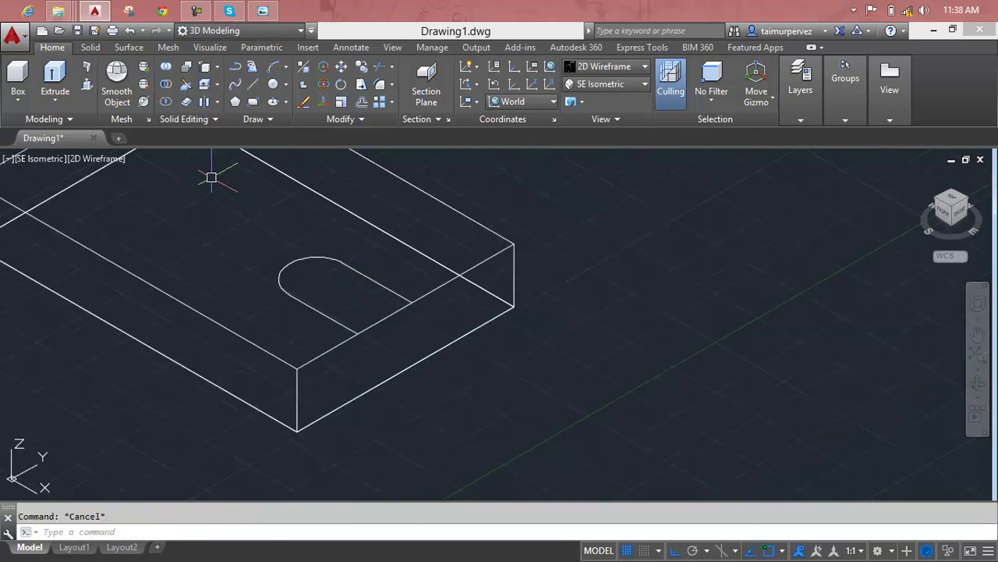
left_click(86, 84)
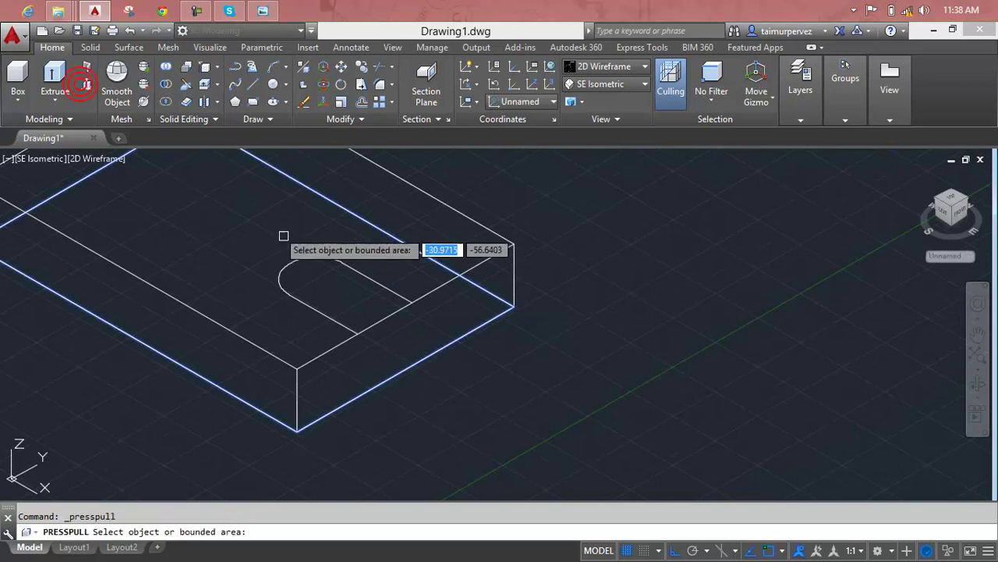
Push-pull the rounded slot area right through the base block
left_click(333, 289)
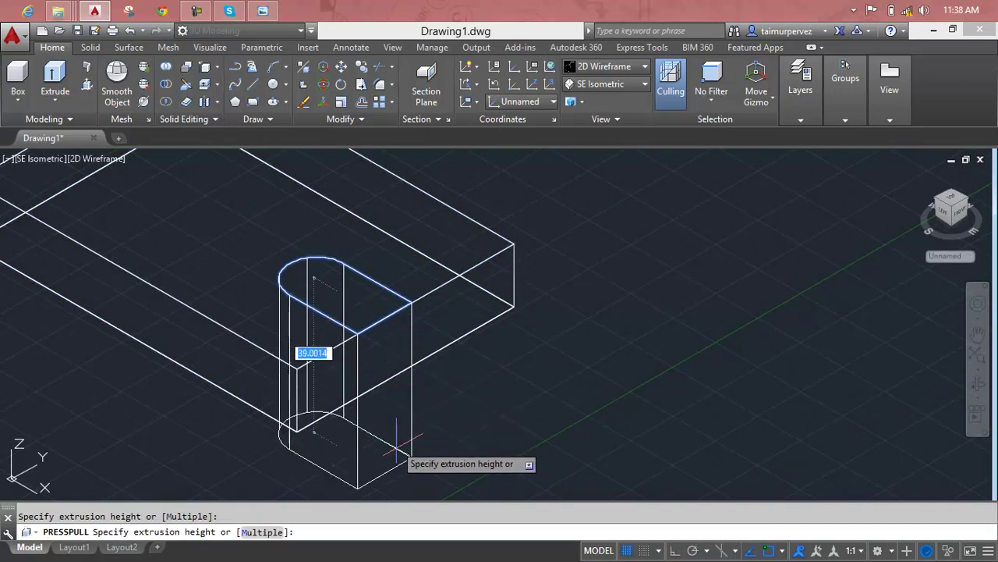
left_click(394, 439)
key("Escape")
scroll(394, 403, "down", 3)
scroll(439, 414, "down", 1)
middle_click_drag(439, 416, 468, 426)
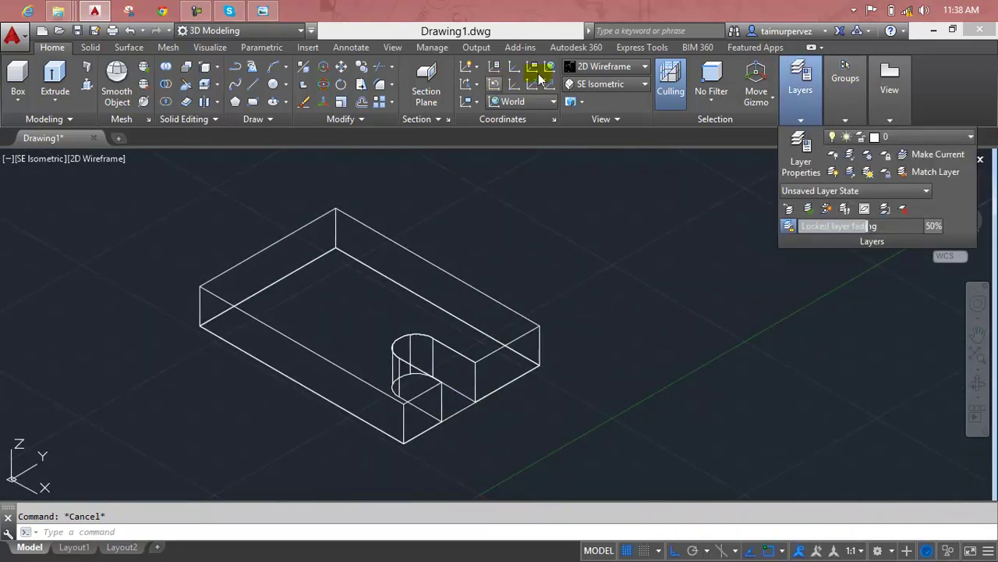
Switch the visual style from Conceptual to Realistic and reframe the block
left_click(643, 68)
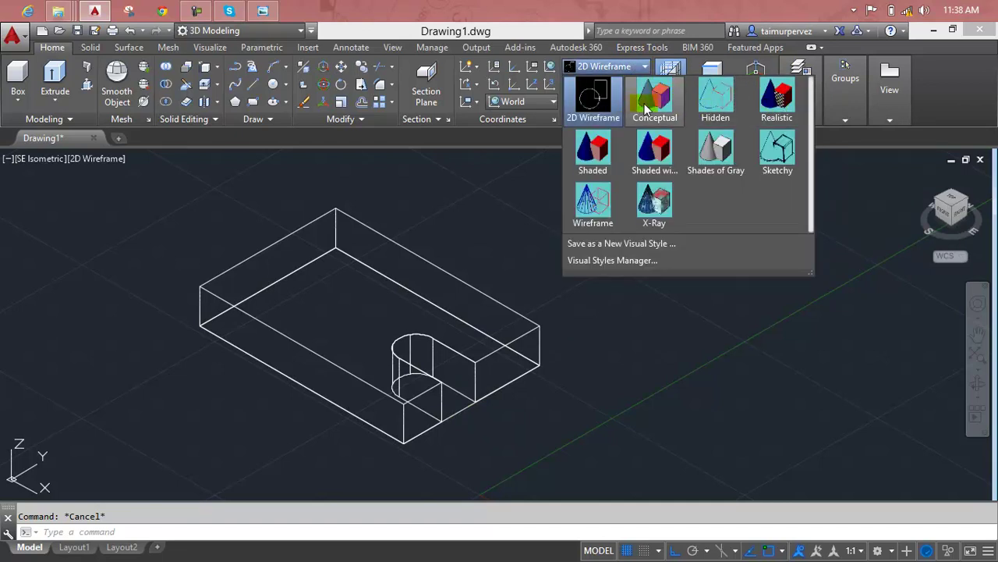
left_click(641, 109)
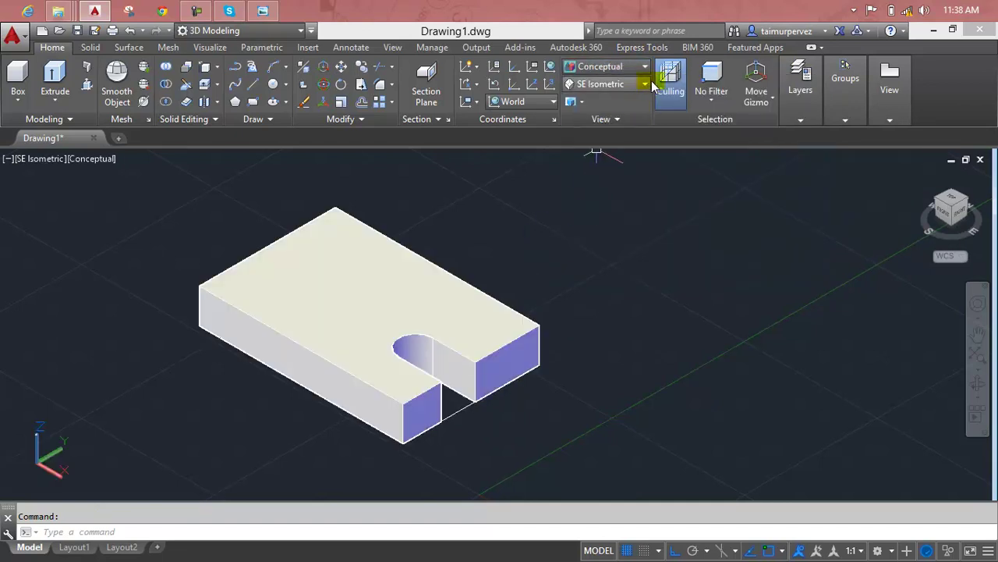
left_click(605, 66)
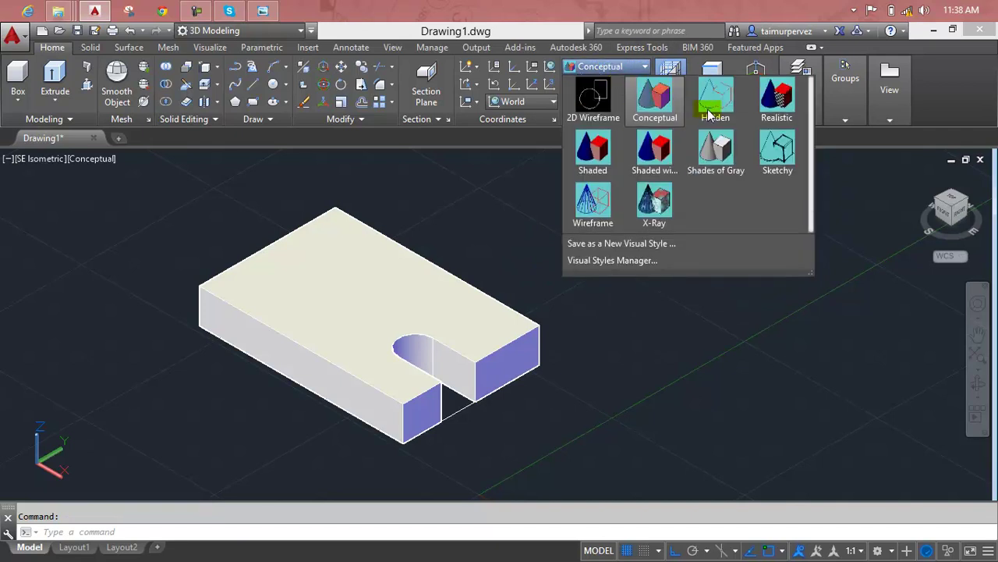
key("Escape")
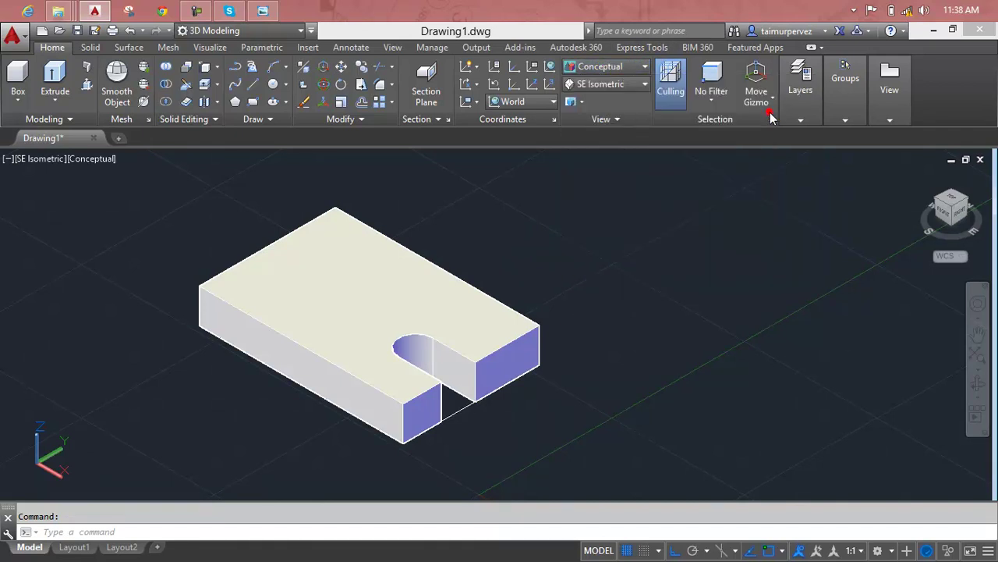
scroll(499, 312, "up", 2)
middle_click_drag(493, 320, 548, 277)
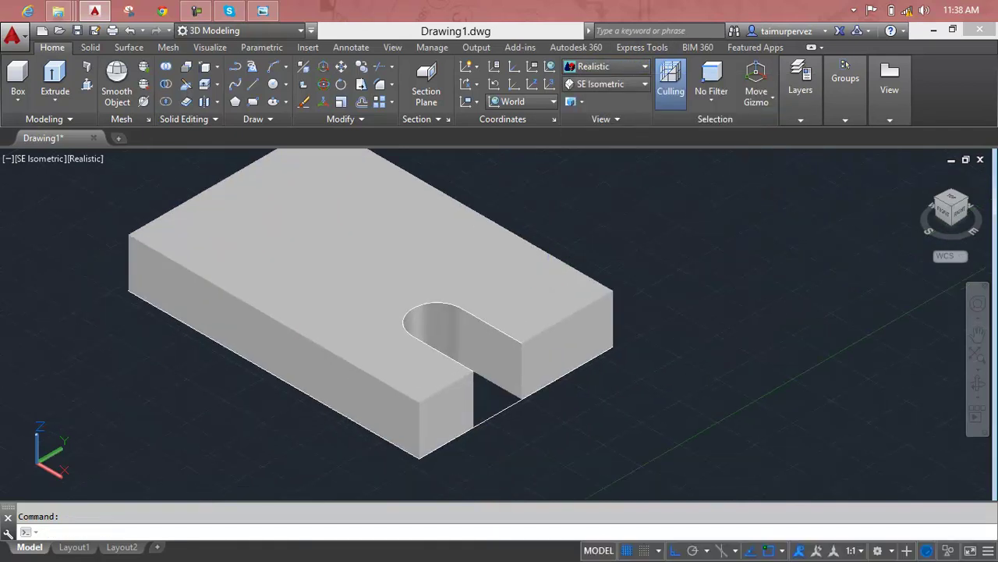
scroll(547, 277, "up", 2)
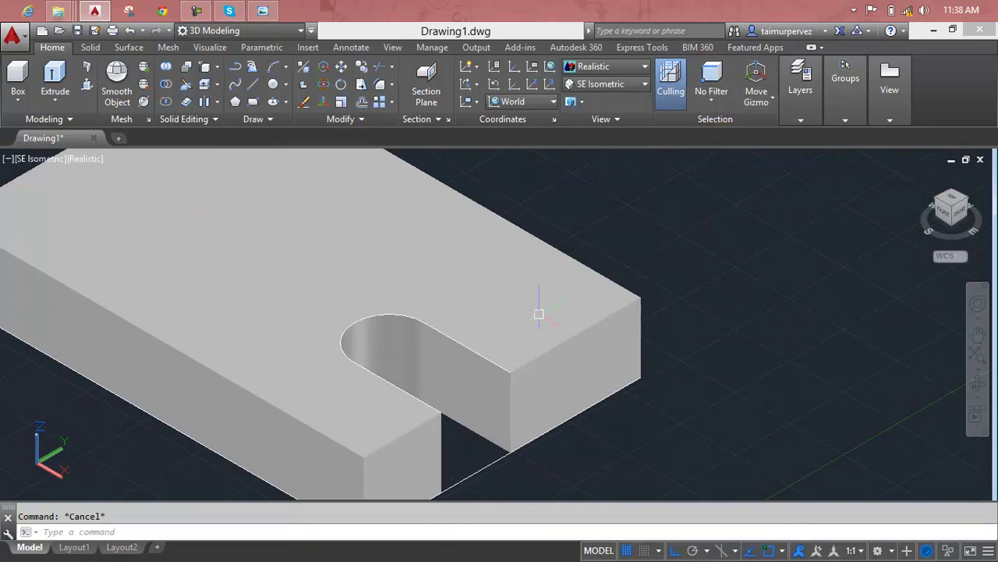
scroll(546, 277, "down", 2)
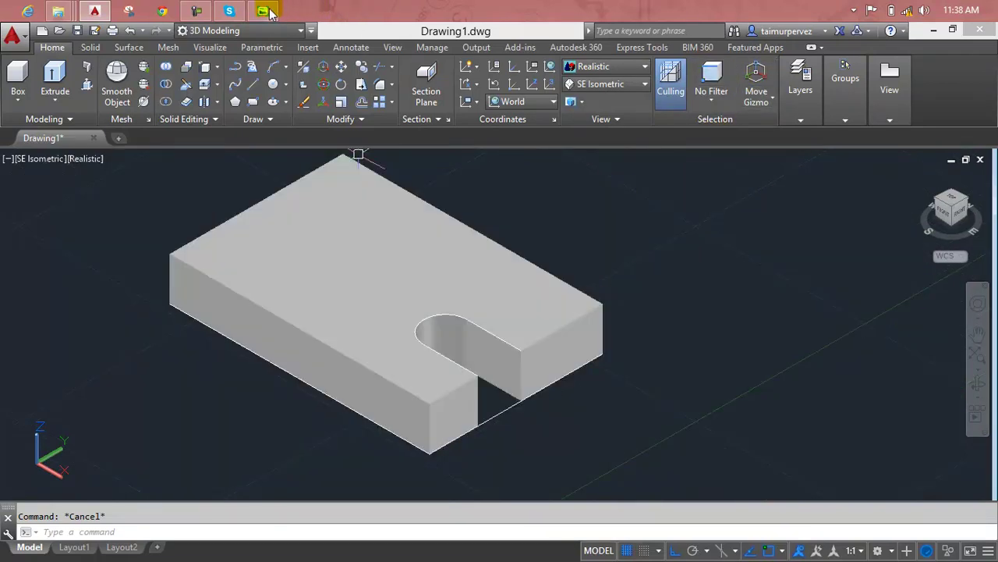
left_click(274, 10)
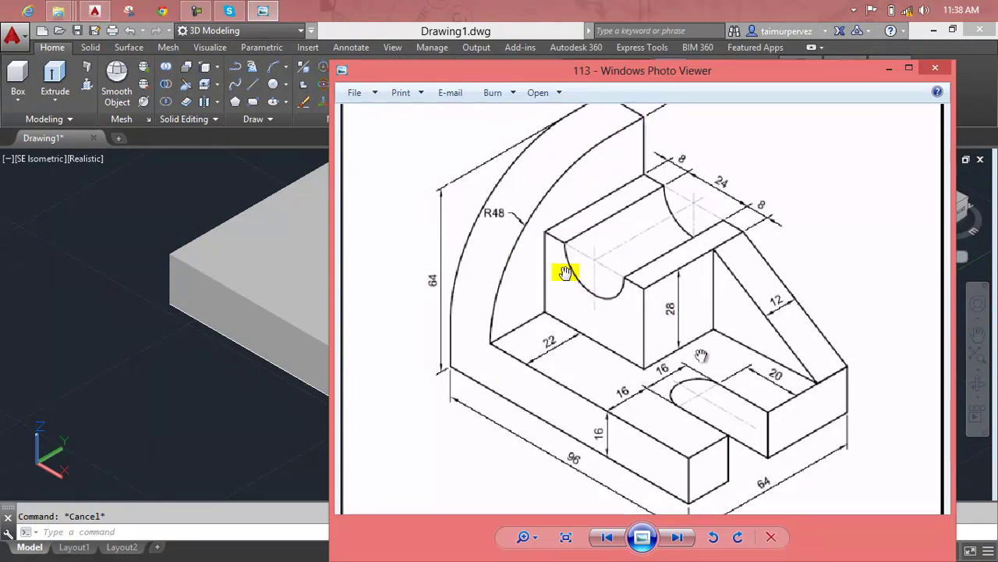
Zoom the bracket reference image to fit, then close Photo Viewer
scroll(565, 272, "down", 2)
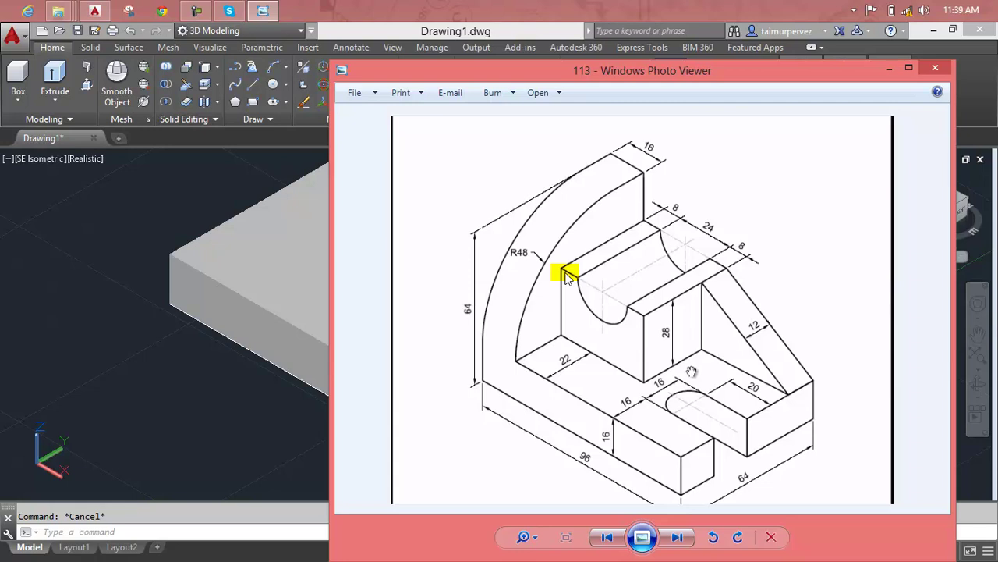
left_click(937, 70)
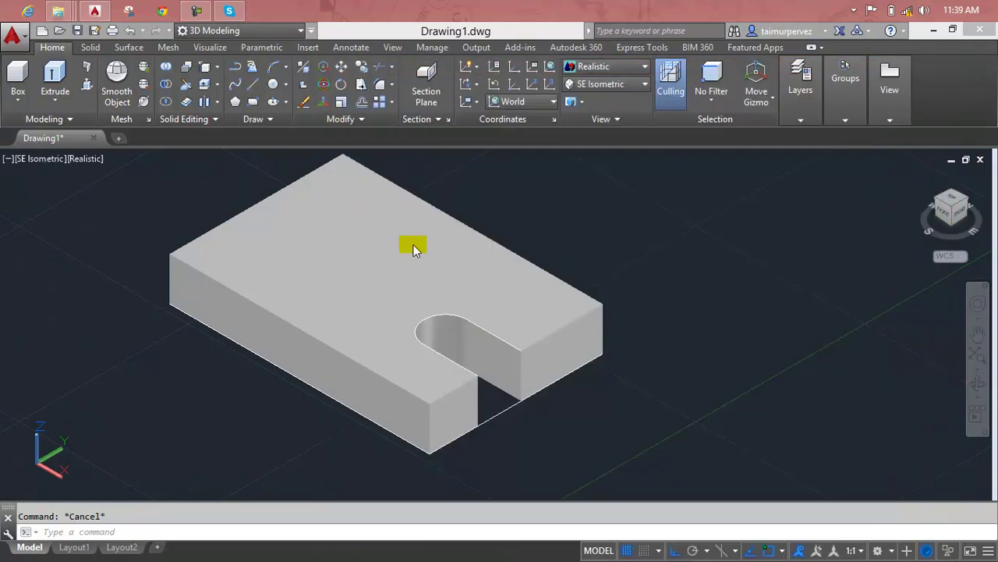
left_click(415, 248)
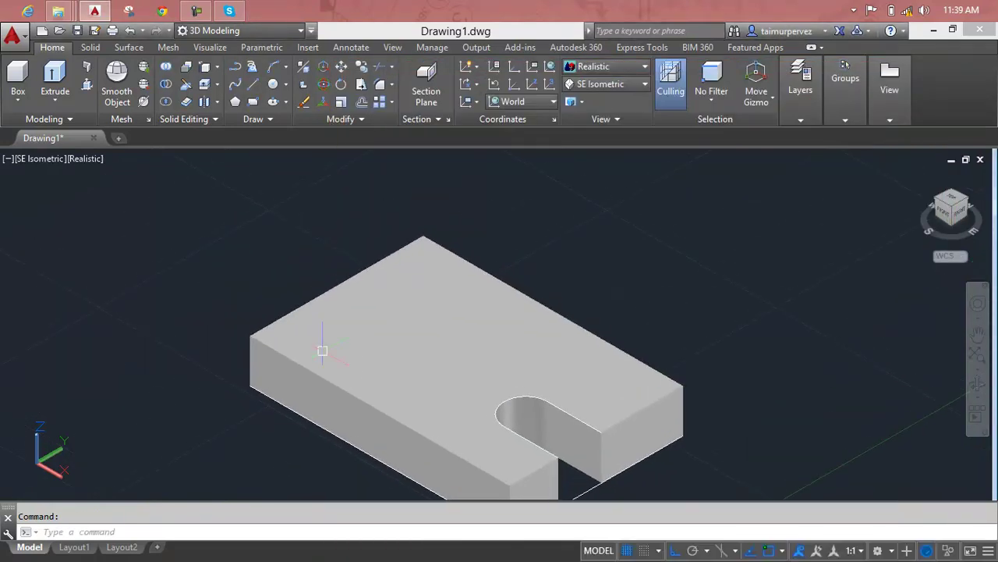
scroll(297, 344, "up", 3)
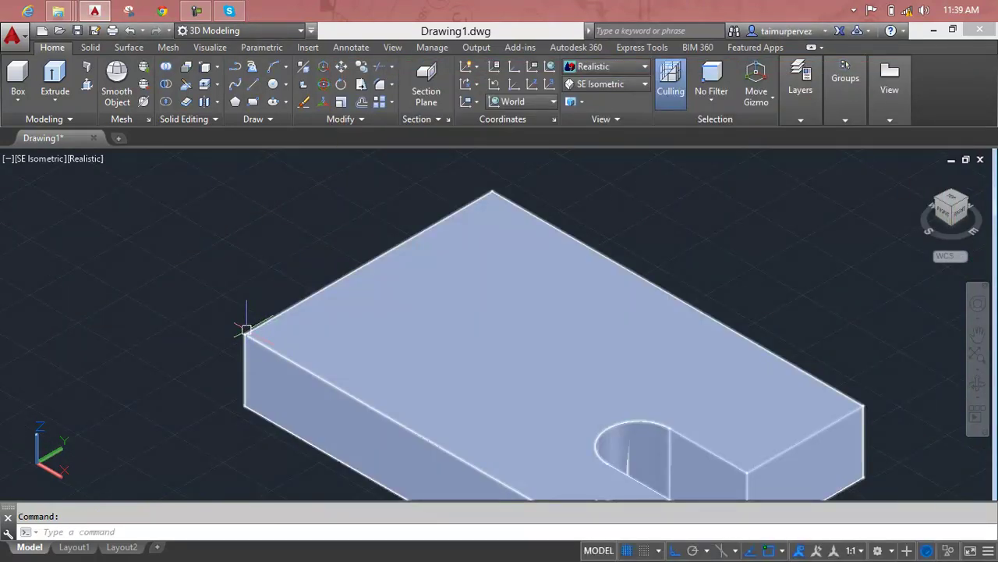
mouse_move(361, 314)
middle_mouse_down()
mouse_move(564, 374)
mouse_move(481, 350)
middle_mouse_up()
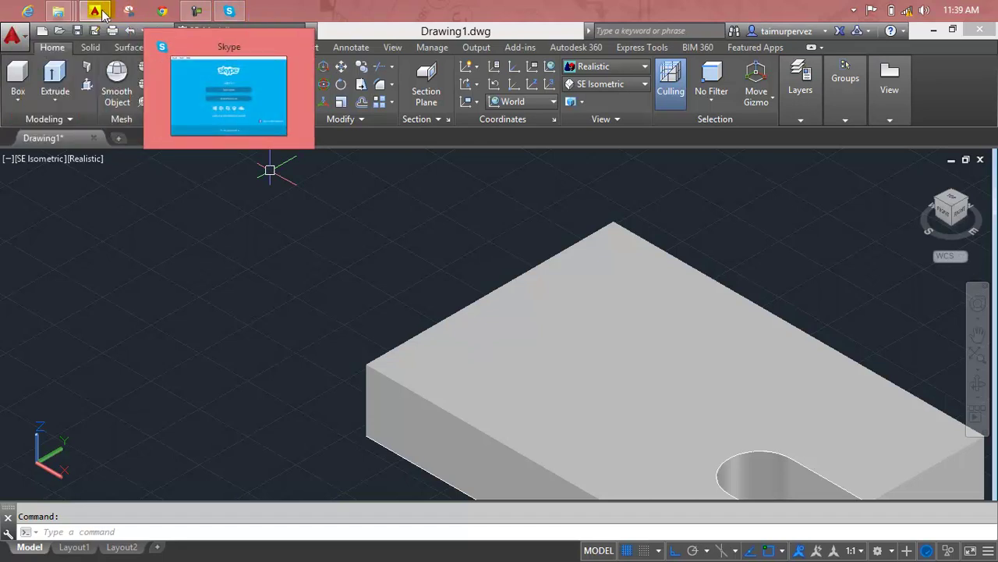
mouse_move(58, 11)
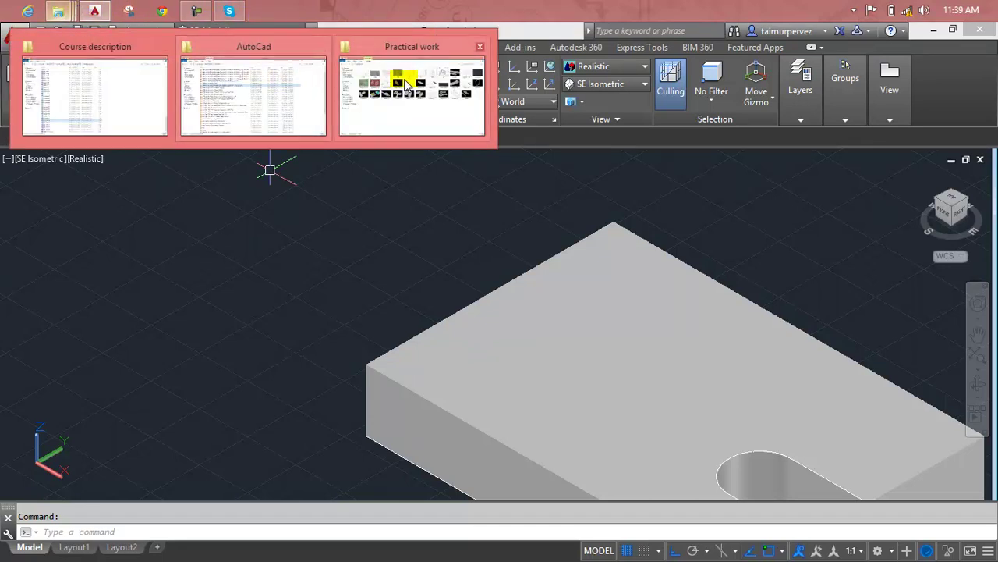
Open image 113 from the Practical work folder in Photo Viewer, then minimise both windows
left_click(406, 90)
double_click(638, 138)
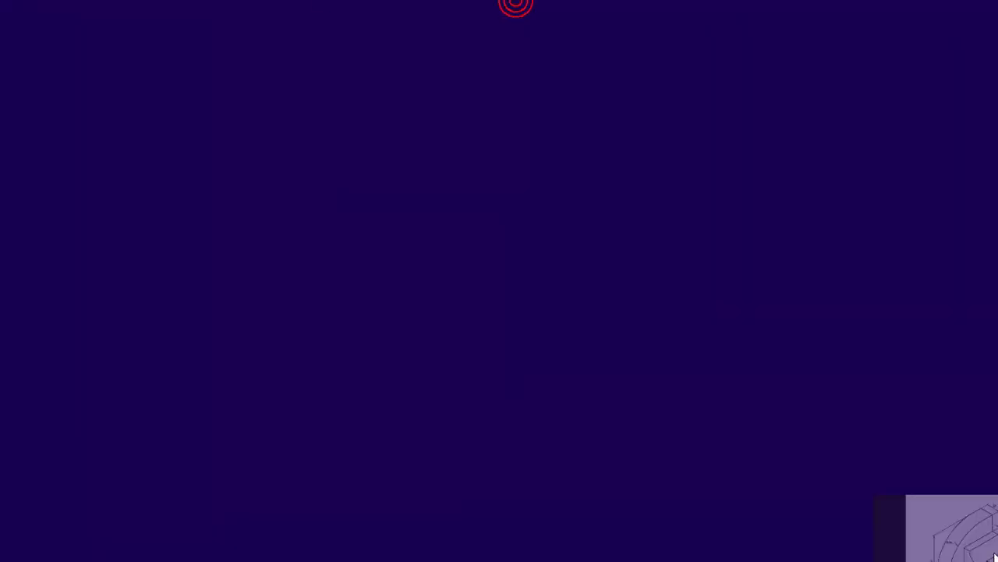
left_click_drag(516, 7, 515, 507)
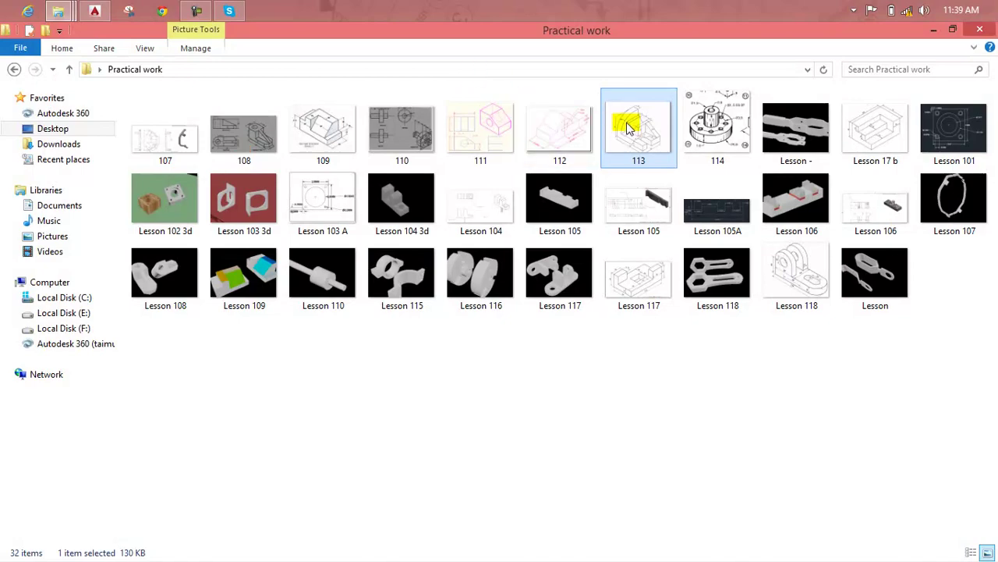
right_click(628, 128)
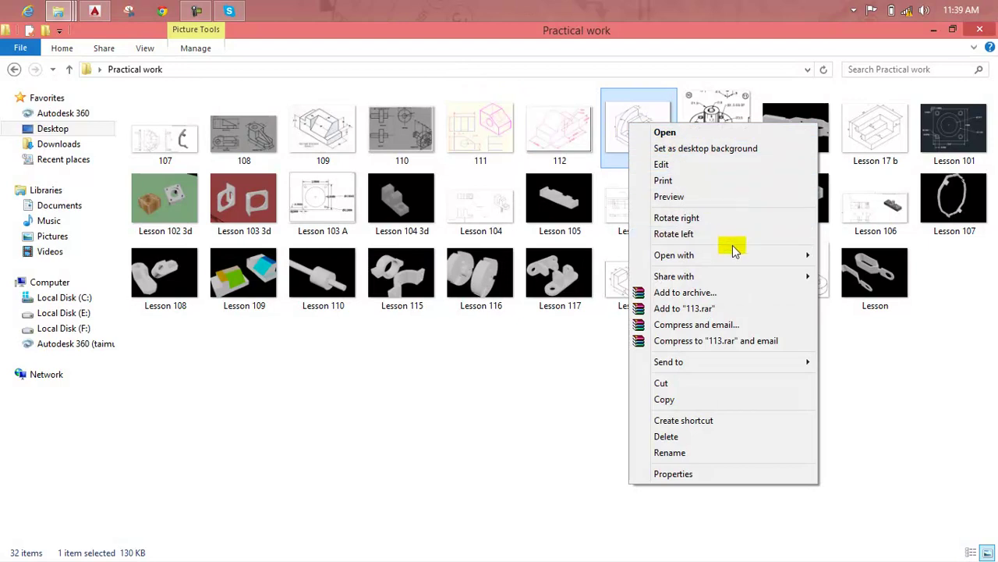
left_click(875, 305)
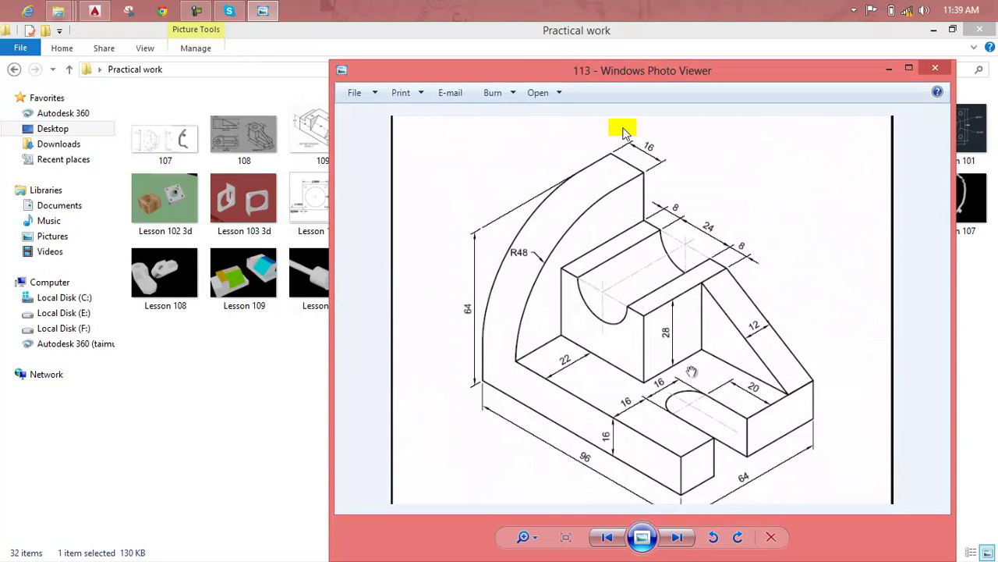
left_click(888, 72)
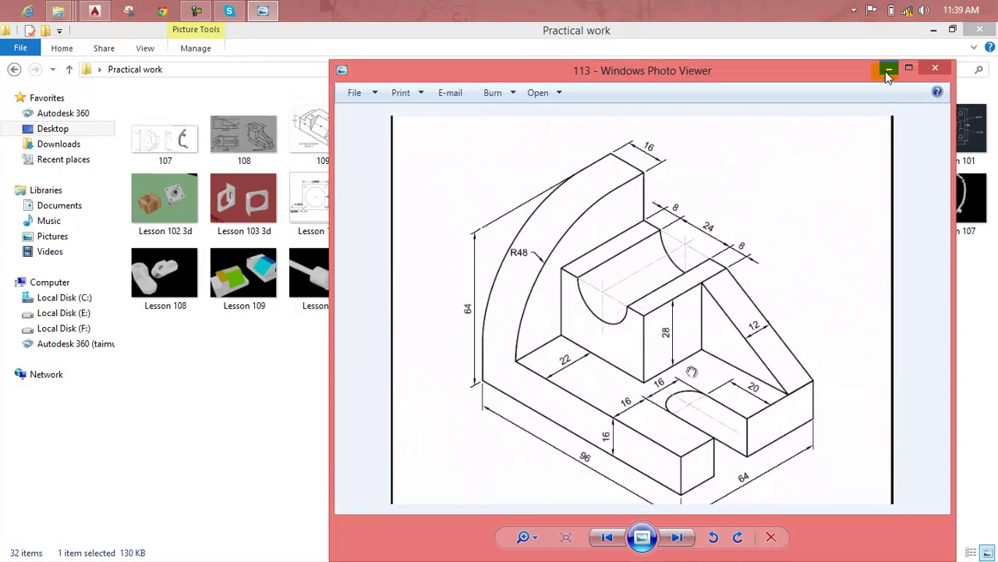
left_click(934, 29)
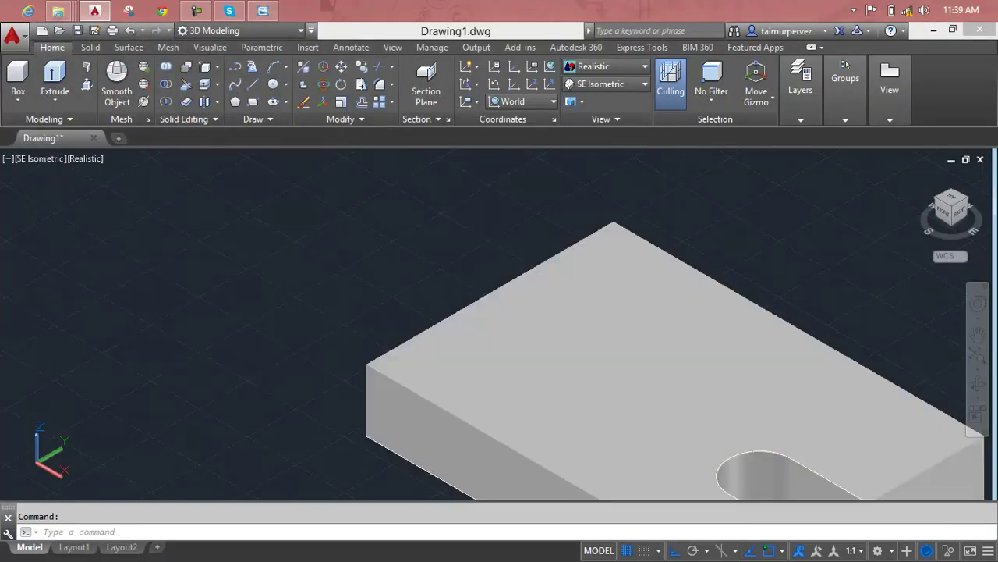
Pan the base solid and consult the reference isometric drawing
middle_click_drag(603, 306, 473, 279)
key("Escape")
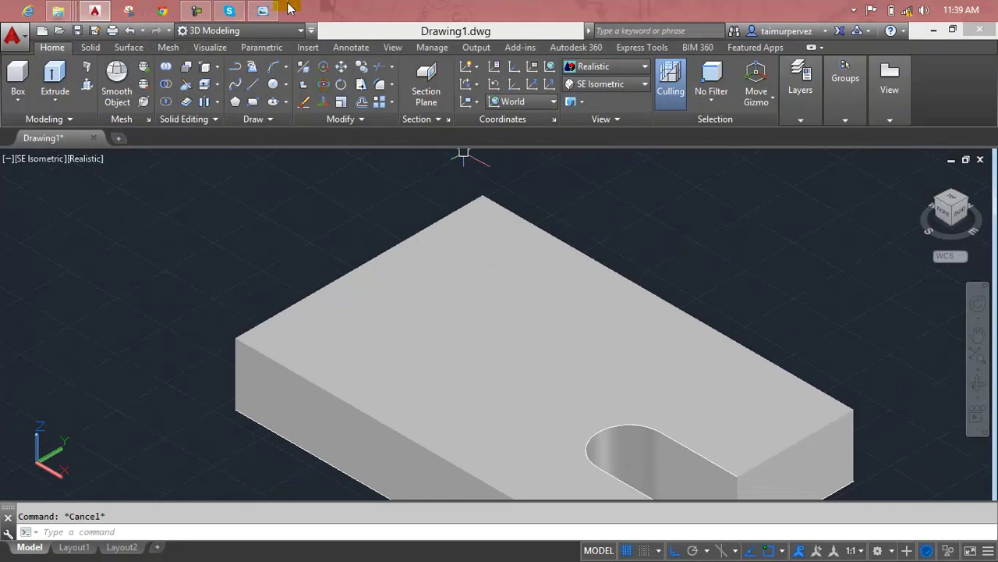
left_click(267, 9)
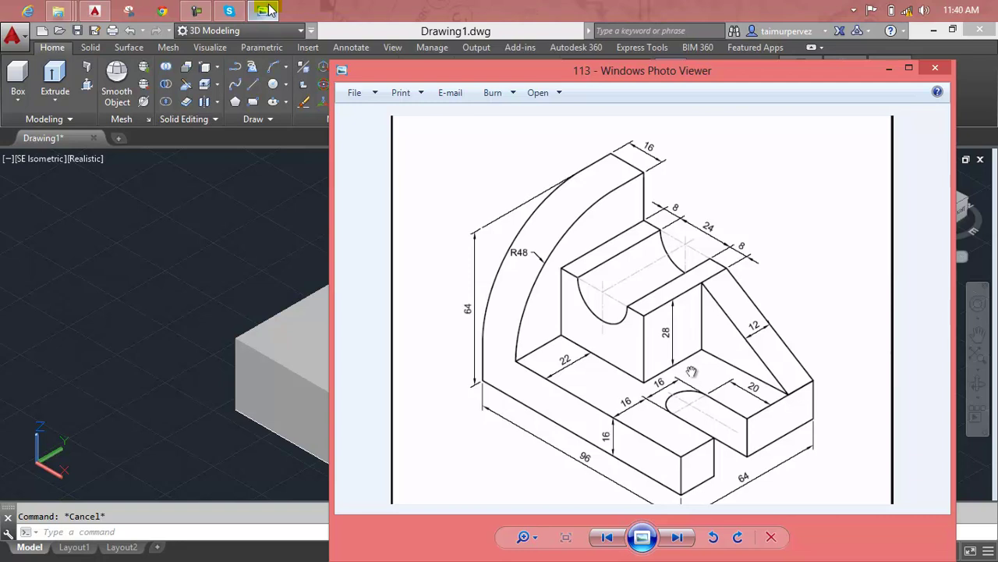
left_click(305, 152)
middle_click_drag(408, 276, 438, 268)
Orbit the slotted base to a low front-facing angle and zoom in
left_click(421, 260)
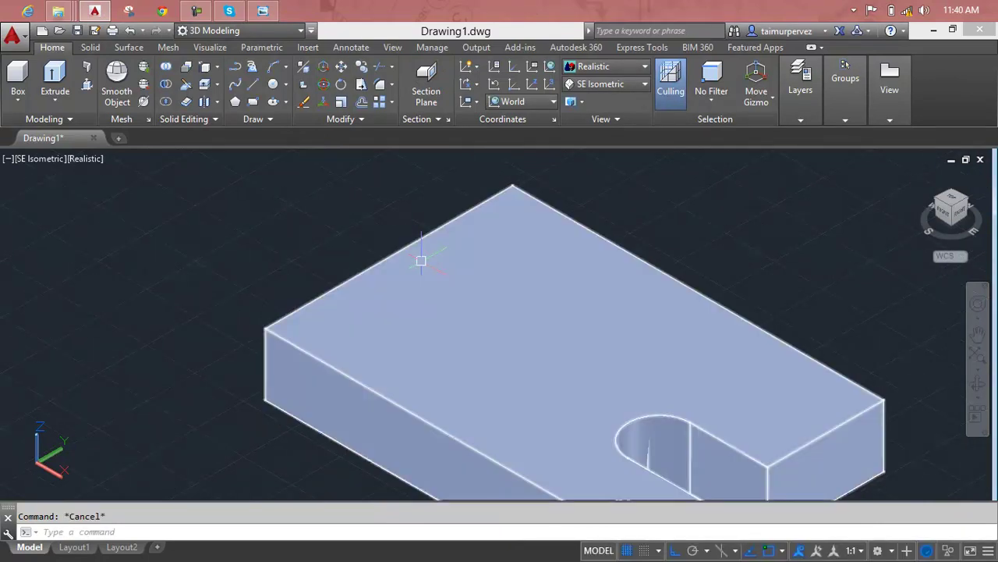
type("o")
key("Escape")
mouse_move(468, 345)
middle_mouse_down("shift")
mouse_move(522, 383)
mouse_move(542, 280)
middle_mouse_up("shift")
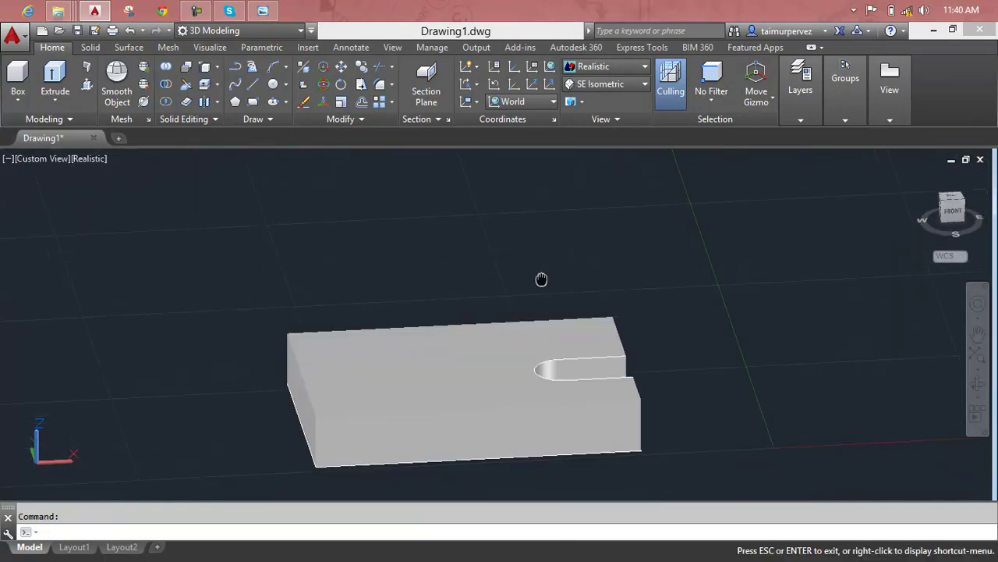
key("Escape")
scroll(334, 349, "up", 3)
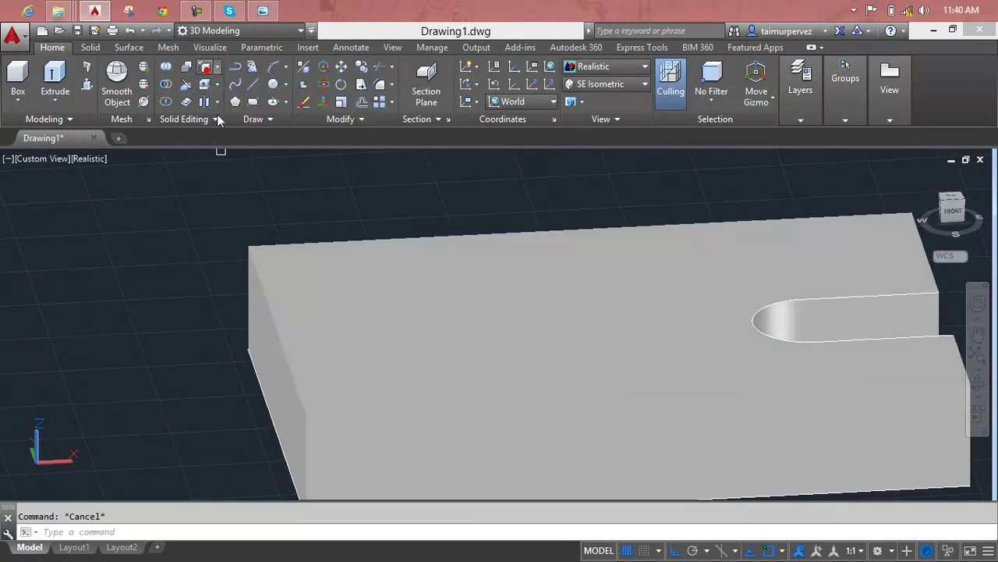
Copy the left end's top edge 16 units inward across the top face
left_click(205, 84)
left_click(268, 305)
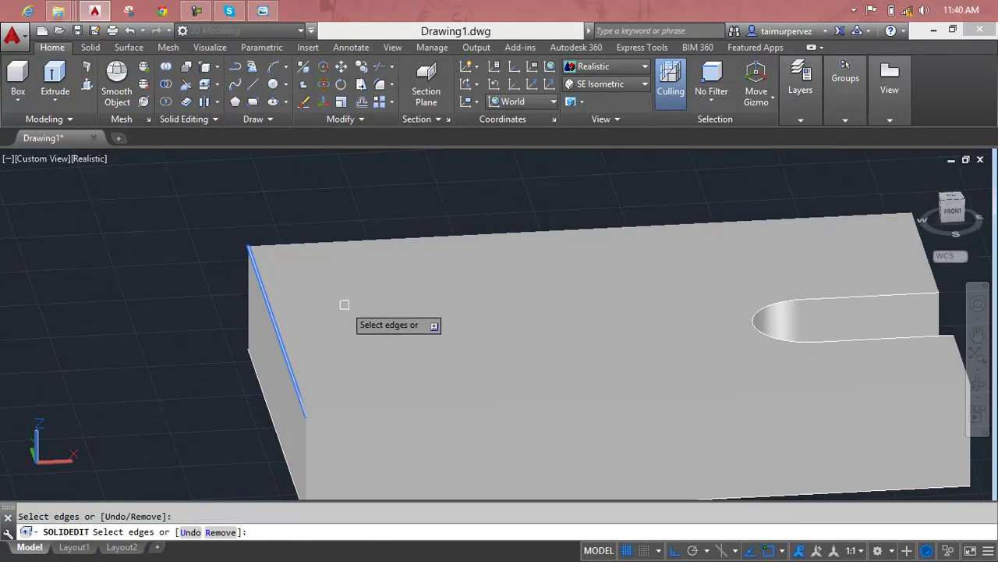
key("Return")
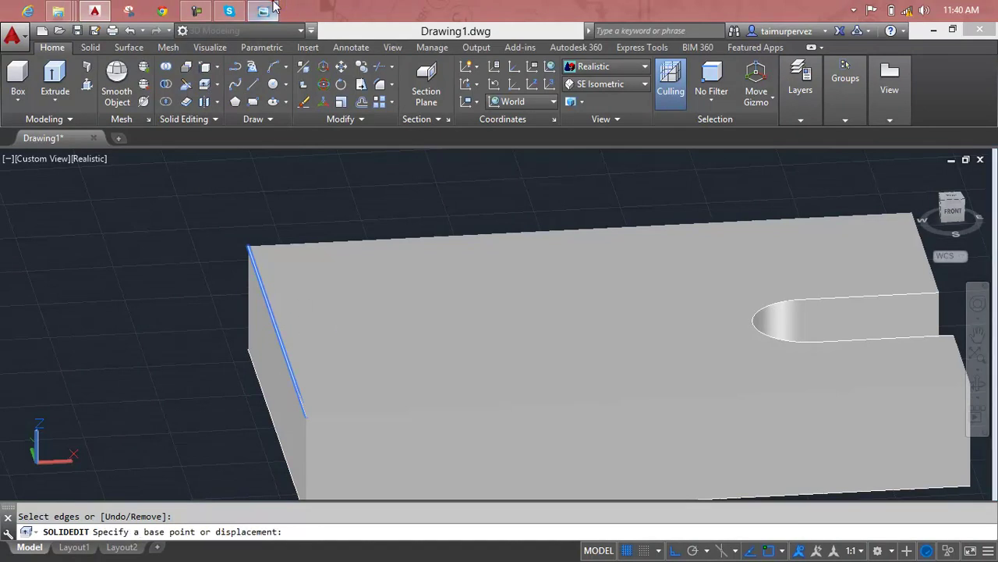
left_click(272, 8)
left_click(271, 8)
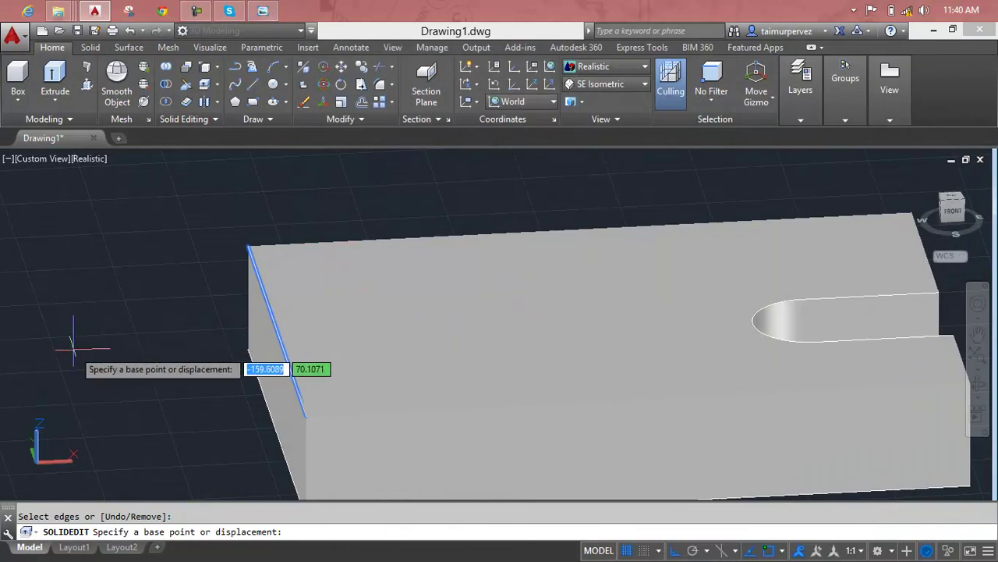
type("16")
key("Return")
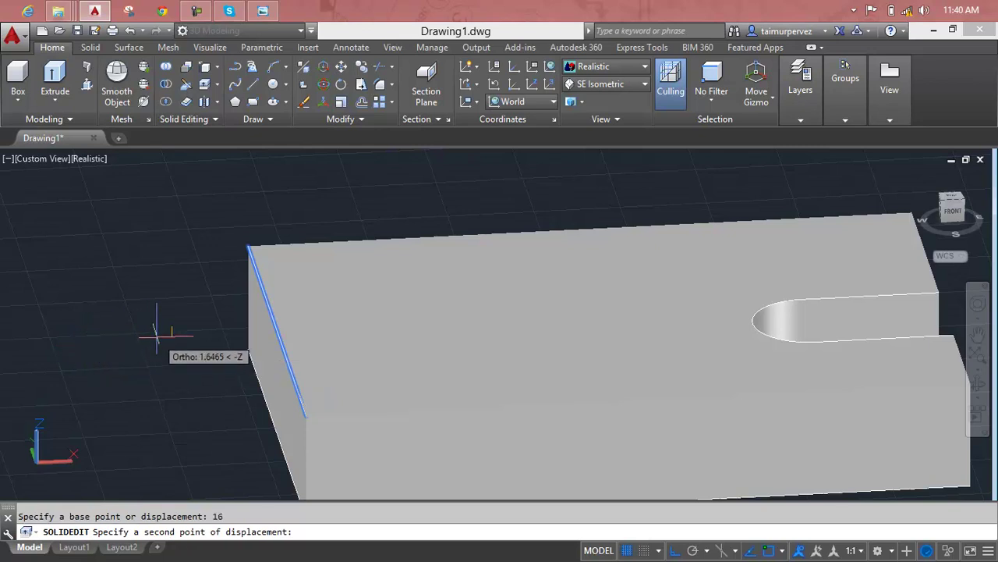
left_click(201, 328)
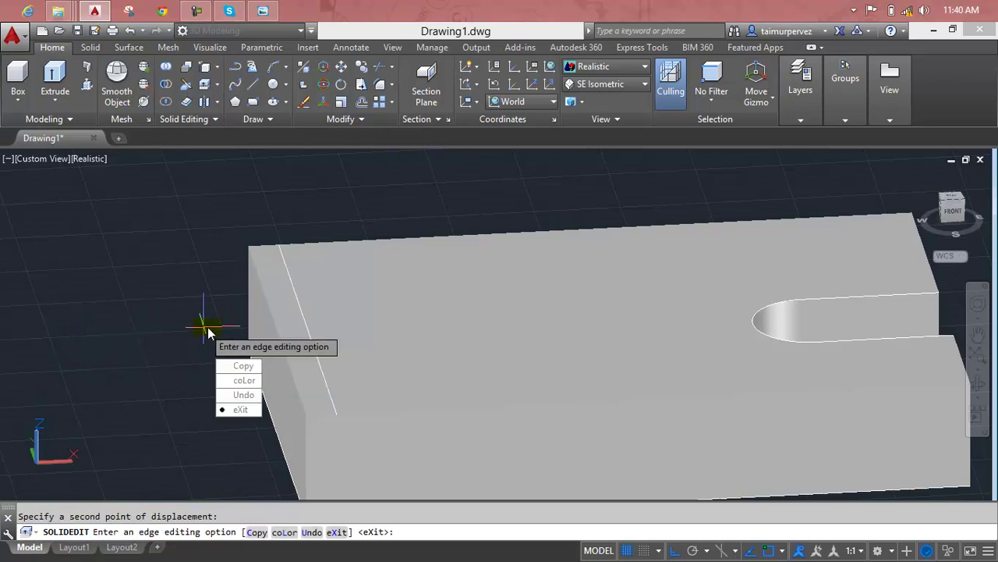
key("Escape")
scroll(266, 241, "up", 2)
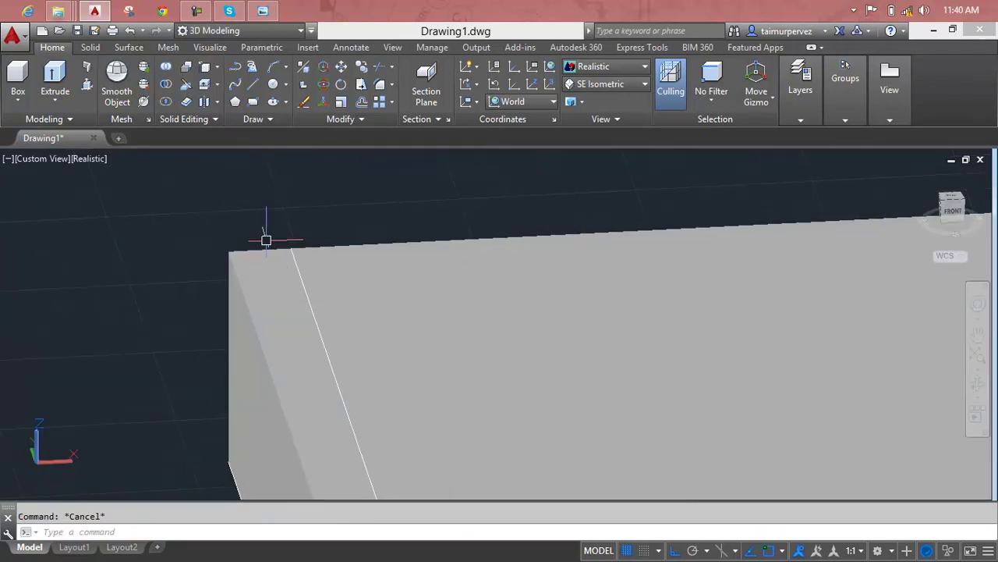
Draw a rectangle from the base's top-left corner to the copied line's end
type("rec")
key("Return")
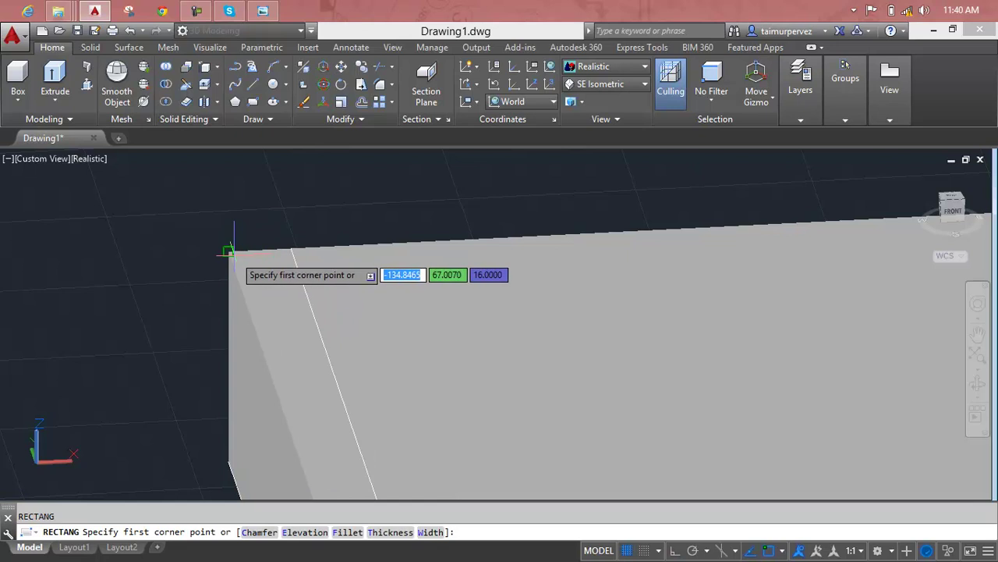
left_click(230, 252)
scroll(340, 394, "down", 2)
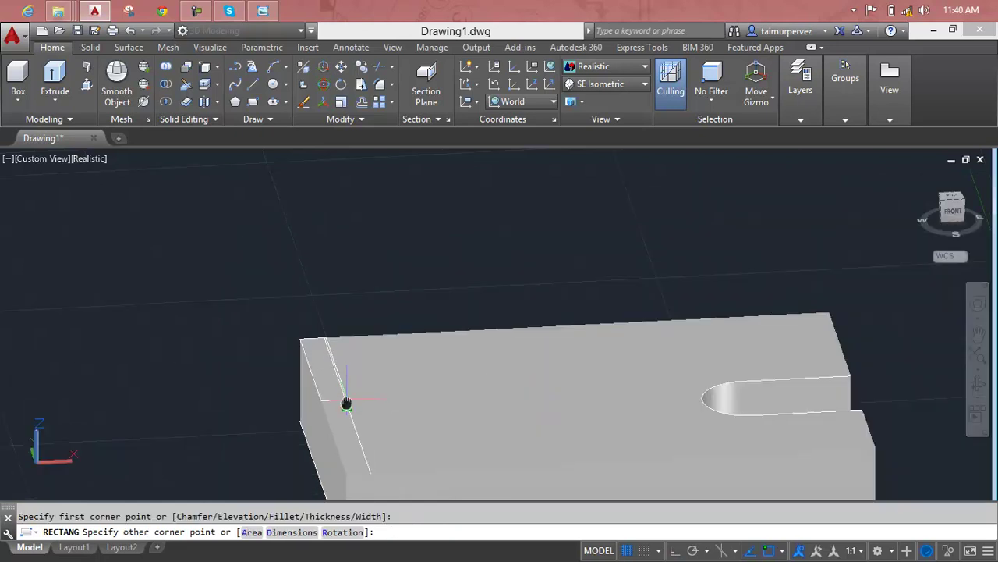
scroll(346, 403, "down", 1)
scroll(331, 331, "up", 4)
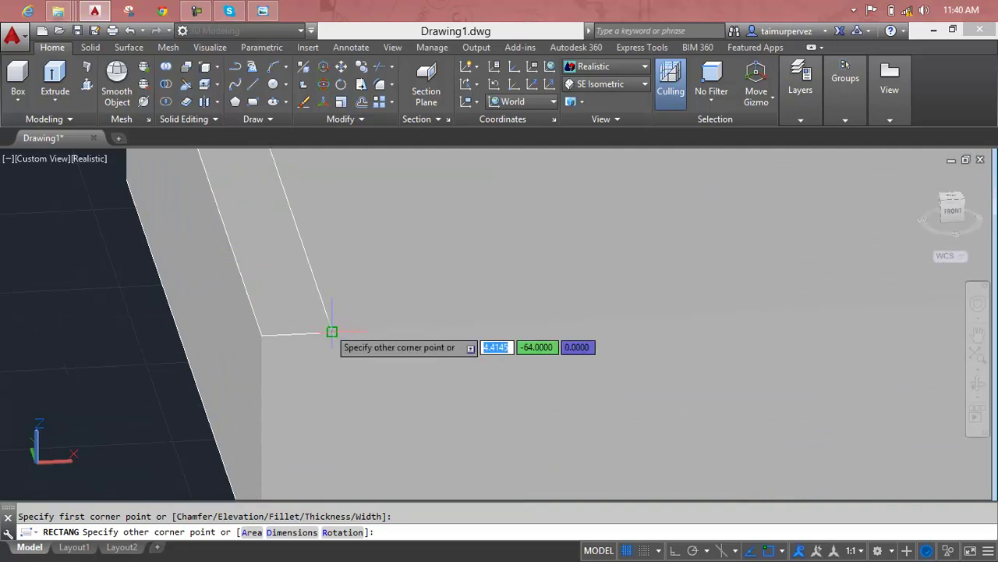
left_click(329, 328)
scroll(328, 328, "down", 4)
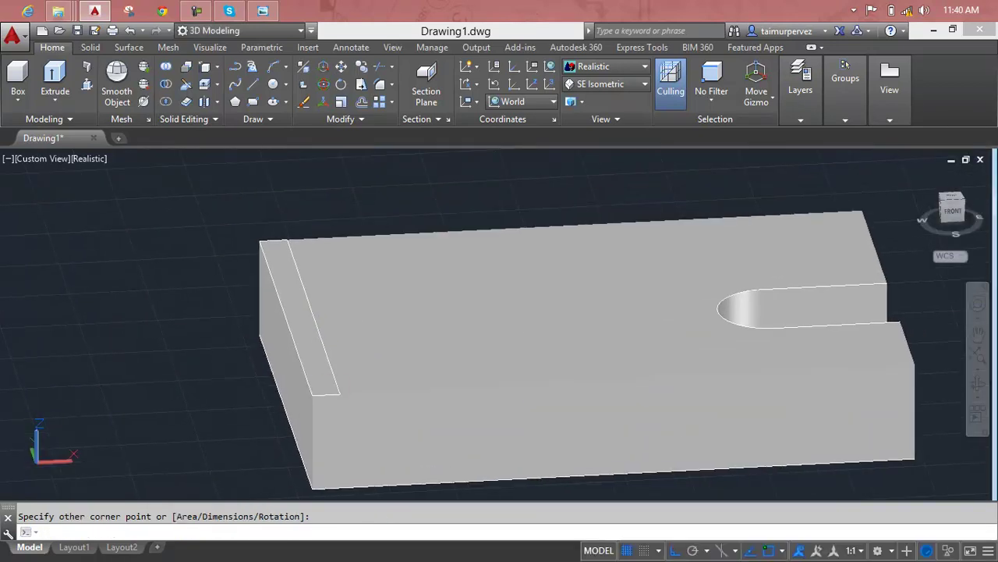
left_click(316, 336)
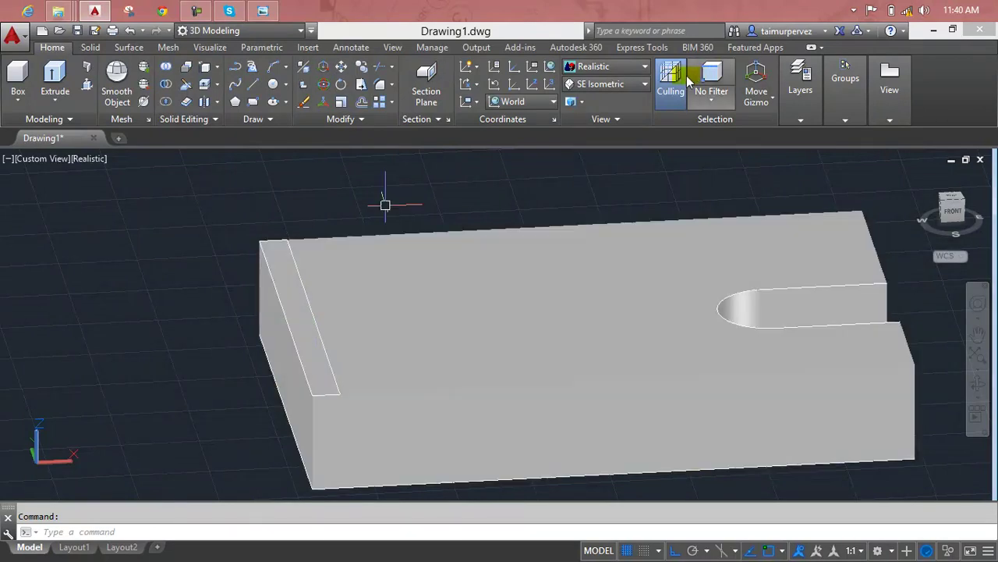
Switch the visual style to 2D Wireframe and glance at the reference drawing
left_click(624, 68)
left_click(597, 99)
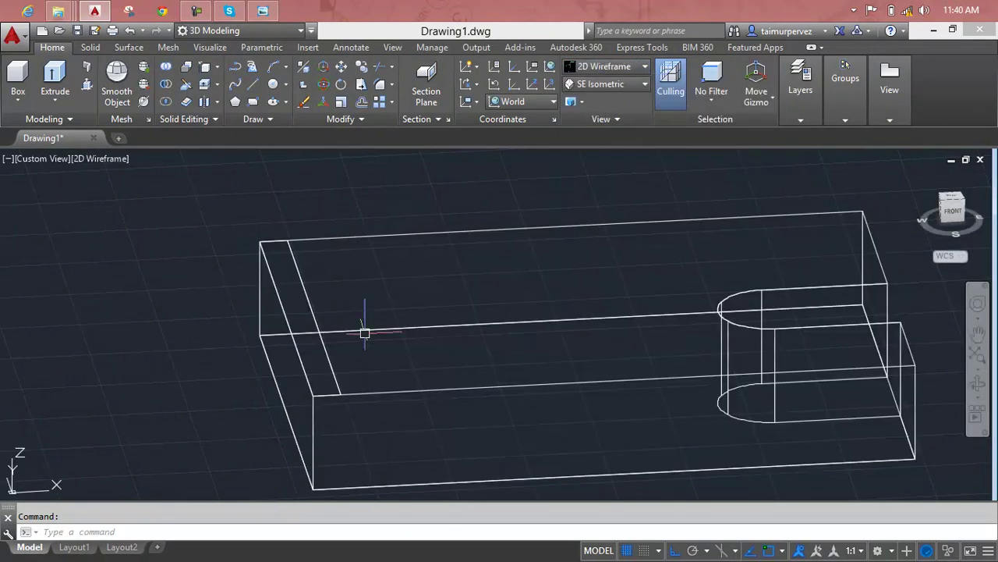
key("Escape")
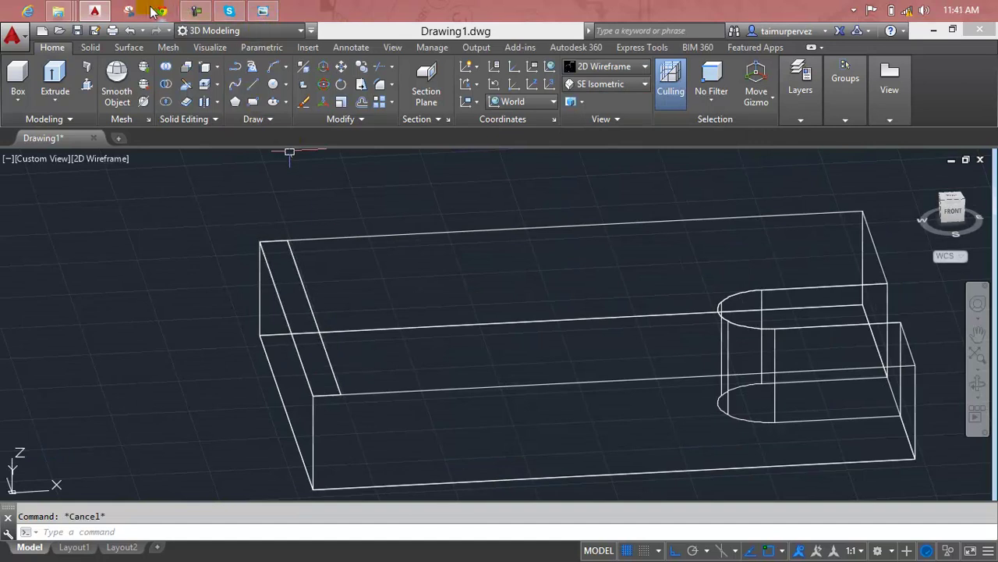
left_click(268, 12)
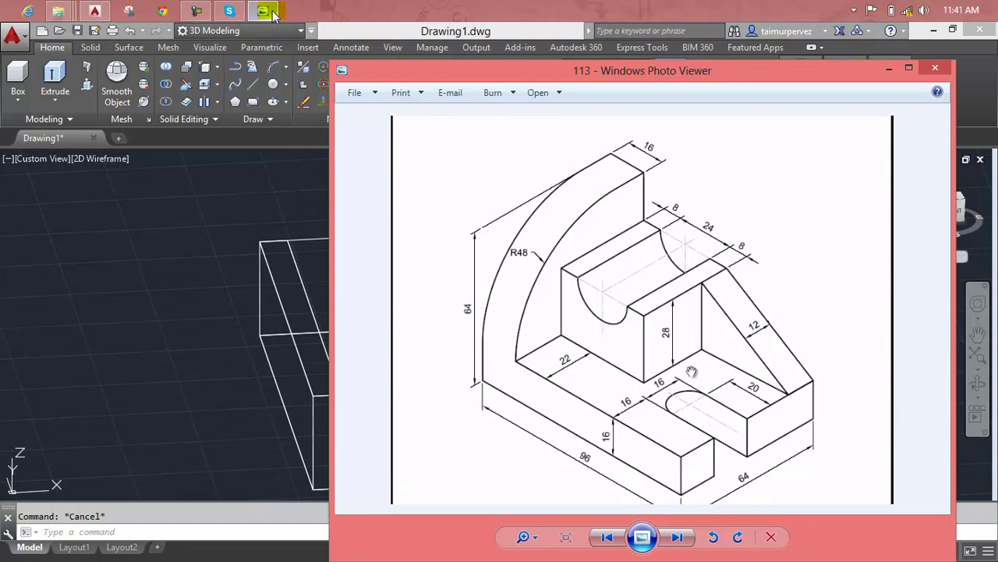
left_click(269, 12)
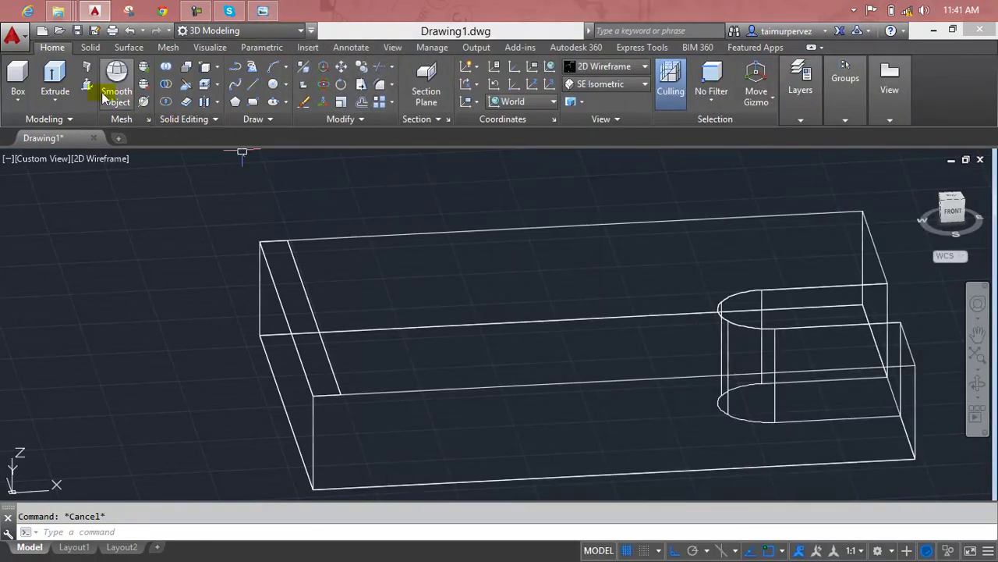
Press-pull the 16-wide left-end strip 64 units upward into an upright
left_click(87, 84)
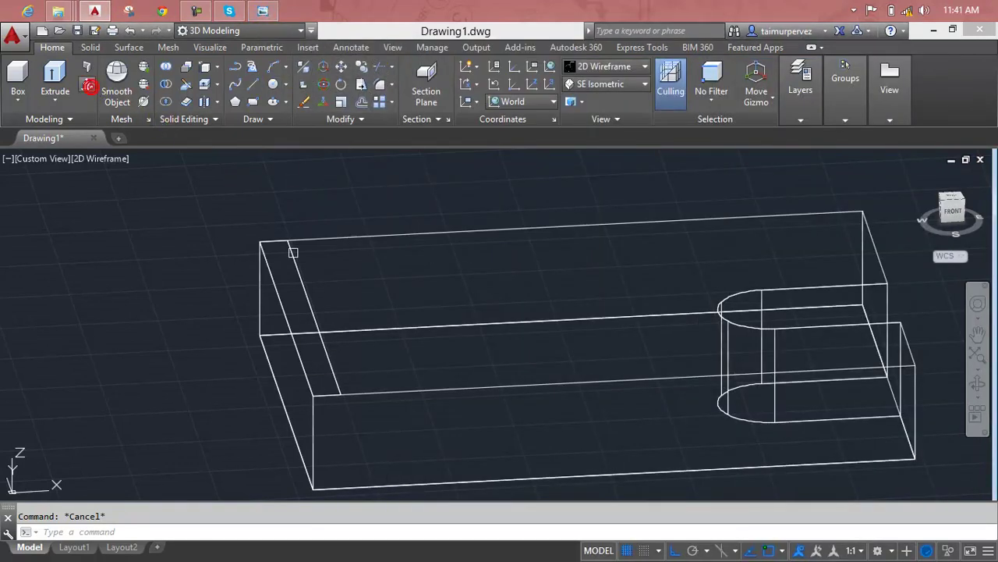
left_click(312, 322)
scroll(316, 234, "down", 4)
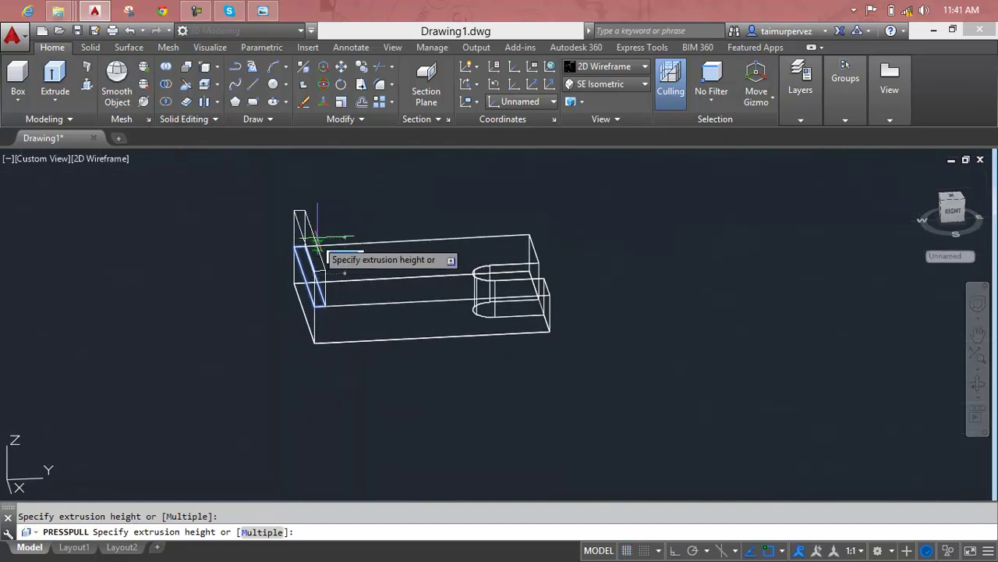
type("6")
key("Return")
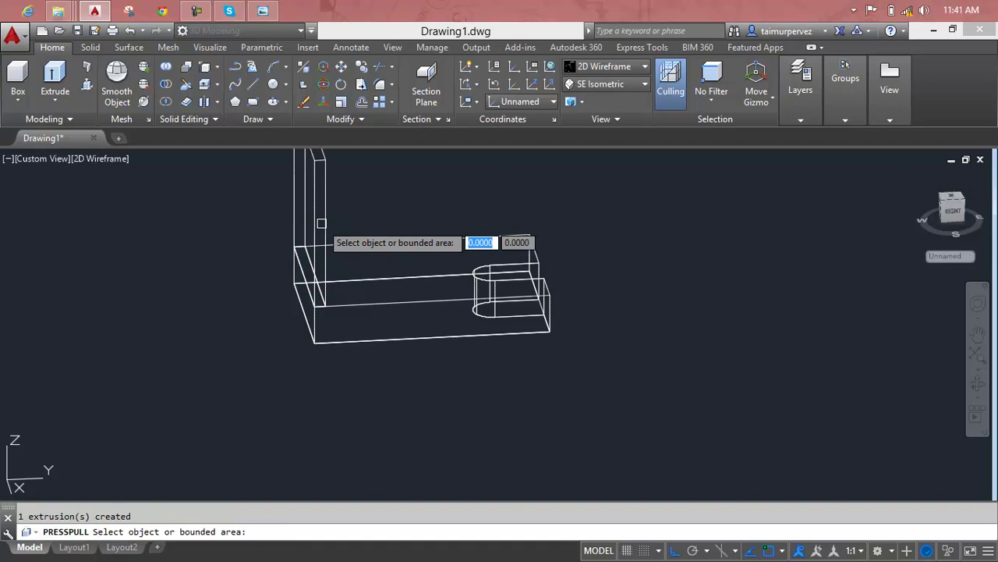
scroll(323, 227, "down", 3)
key("Escape")
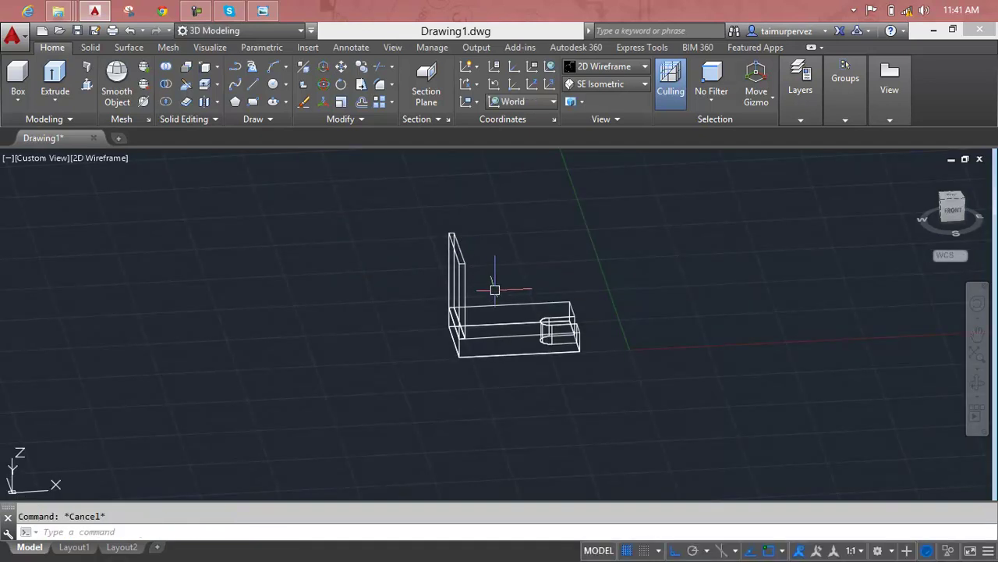
Orbit to inspect the L-shaped bracket and compare it with the reference drawing
middle_click_drag(498, 299, 460, 291, "shift")
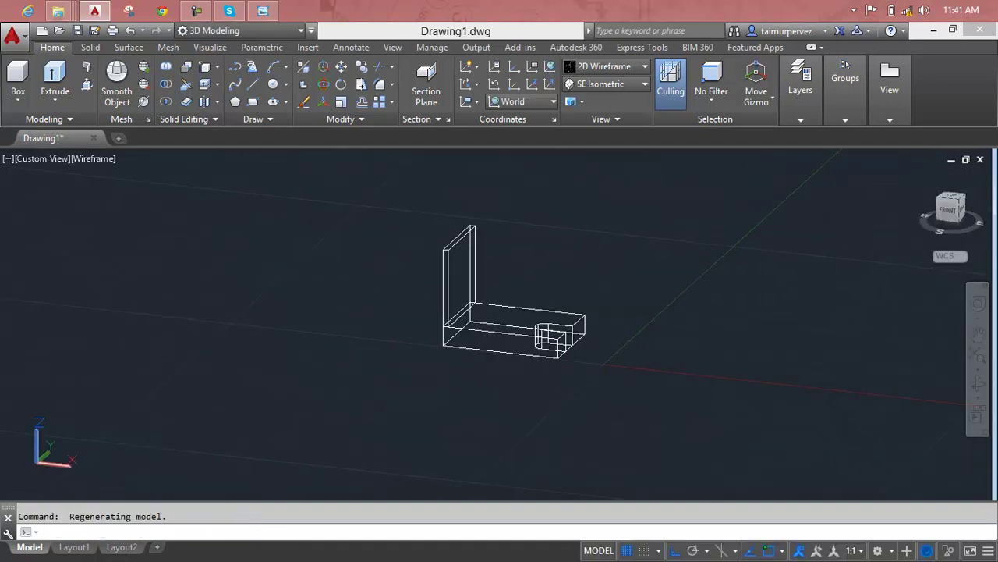
scroll(451, 287, "up", 4)
scroll(474, 276, "up", 2)
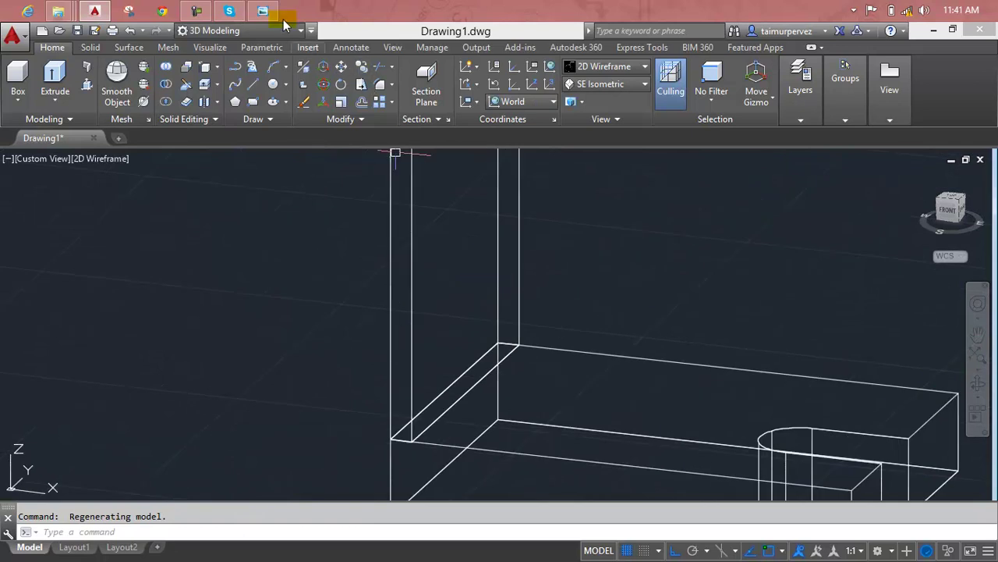
left_click(262, 9)
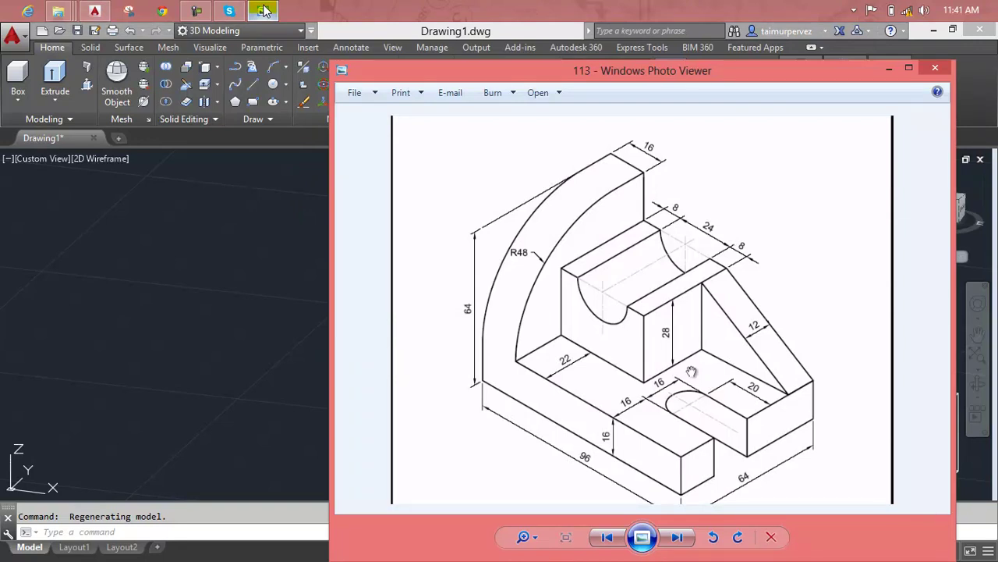
left_click(263, 10)
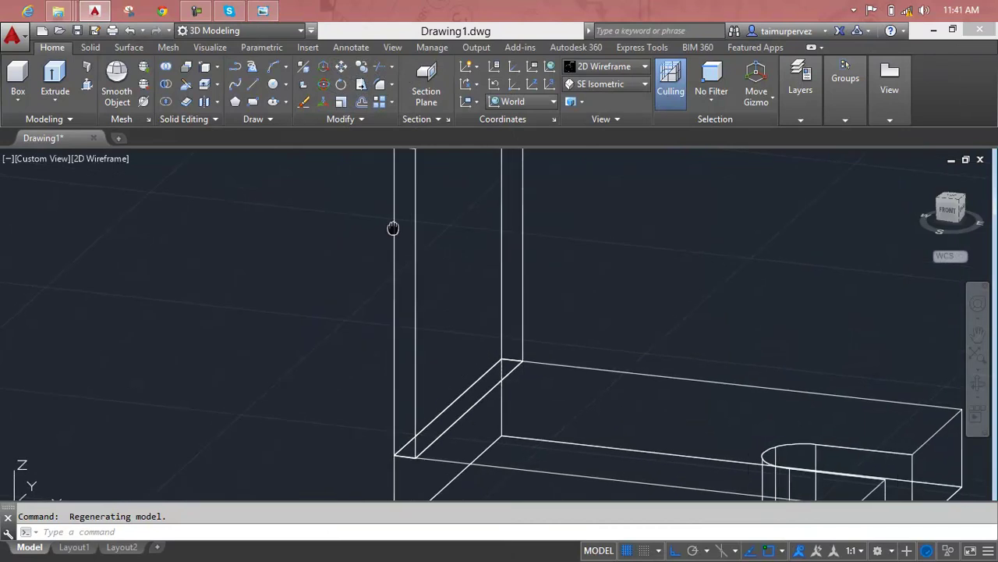
Zoom and orbit to the upright's top corner, then start FILLET with the Radius option
scroll(418, 289, "up", 2)
scroll(454, 252, "up", 1)
scroll(397, 281, "up", 1)
scroll(323, 286, "up", 1)
mouse_move(519, 416)
middle_mouse_down("shift")
mouse_move(574, 422)
mouse_move(535, 414)
middle_mouse_up("shift")
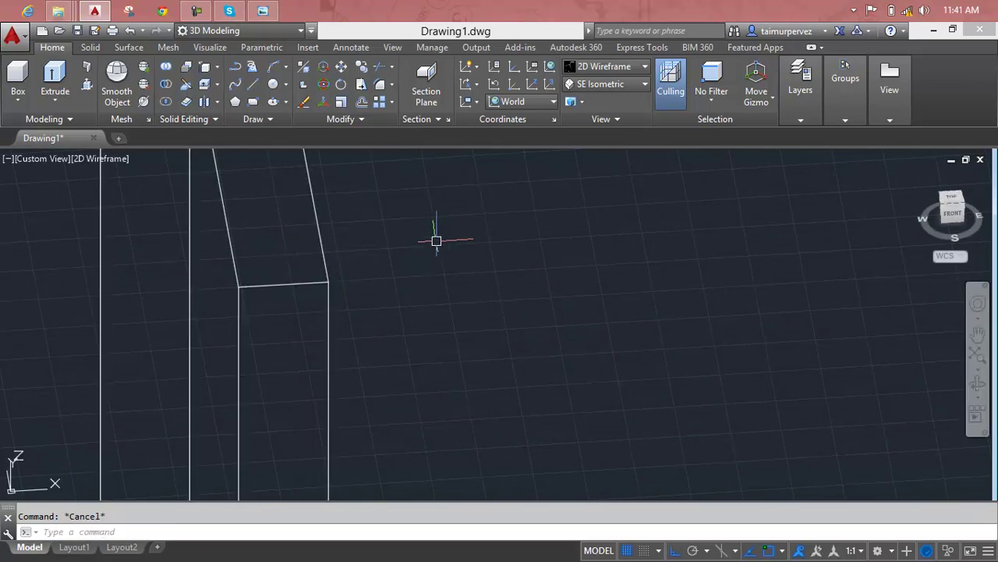
type("f")
key("Return")
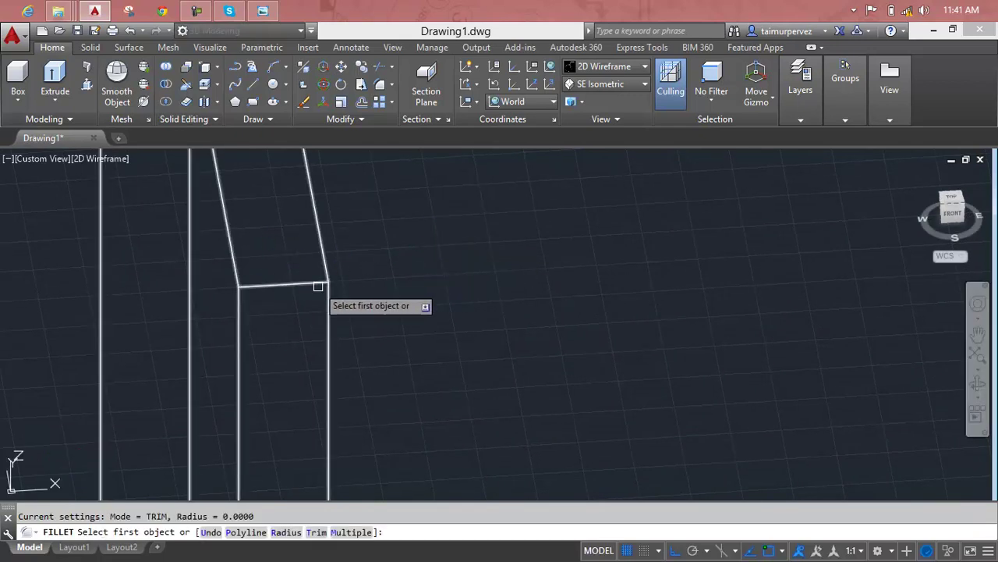
type("r")
key("Return")
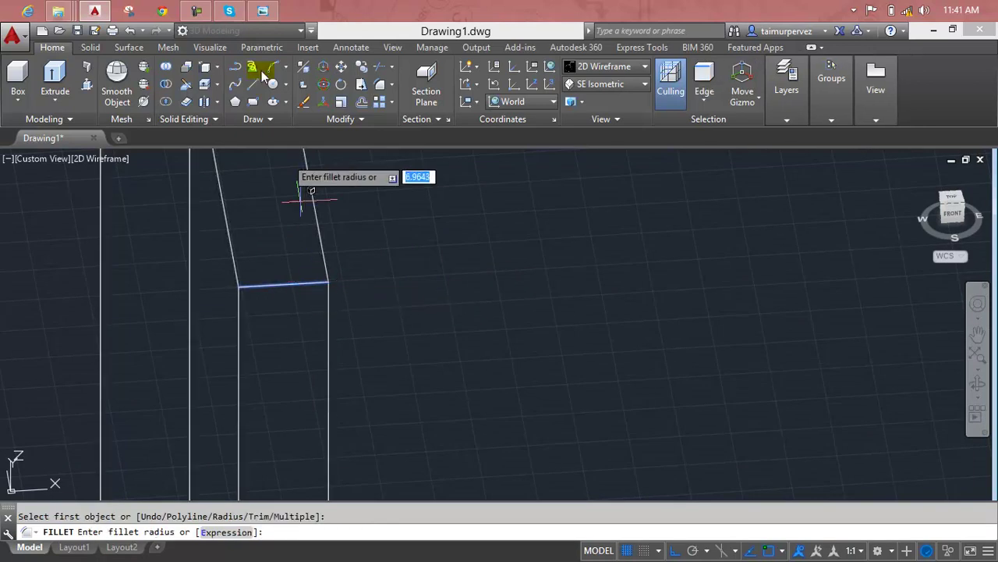
Check the reference, then fillet the upright's top edge with radius 48
left_click(263, 12)
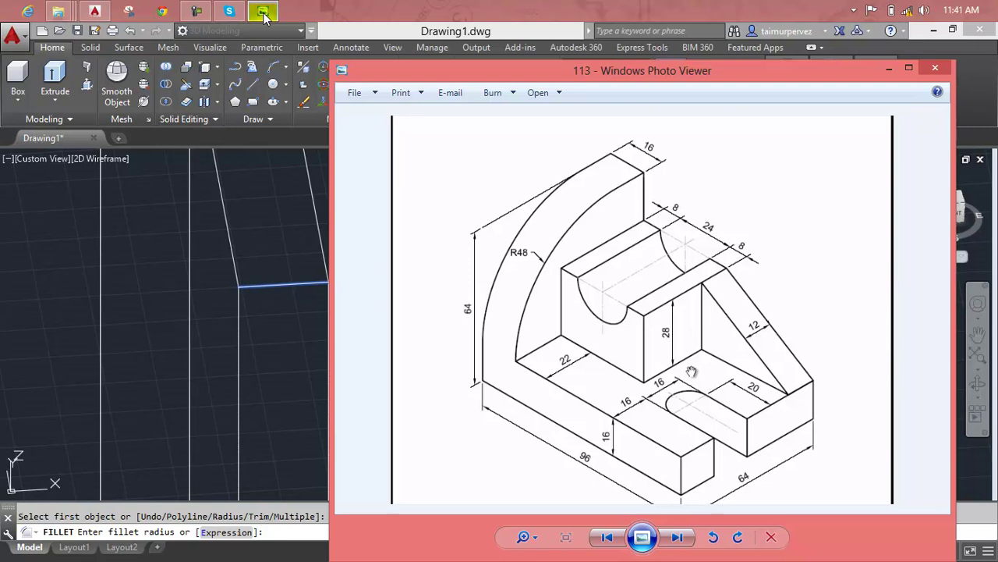
left_click(263, 12)
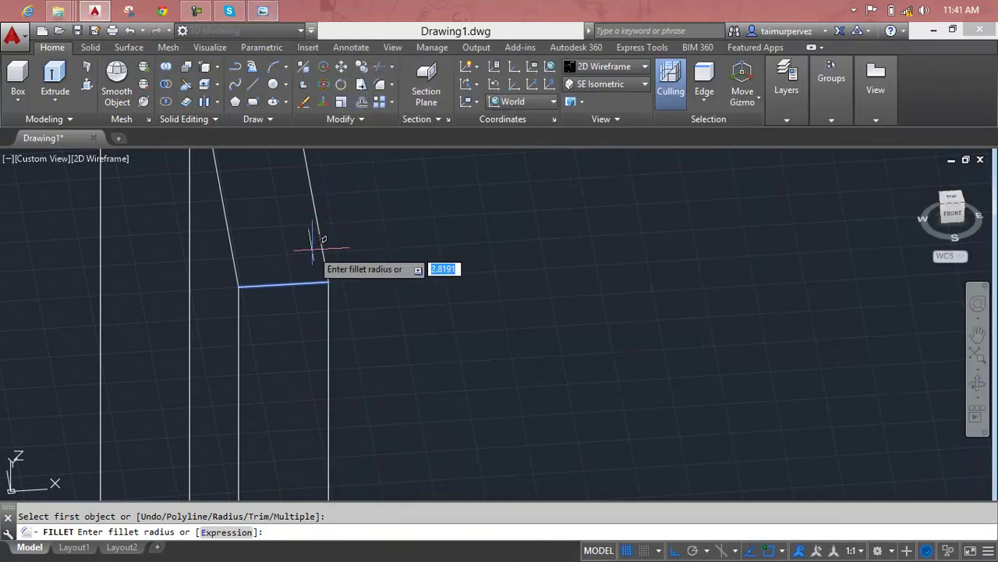
type("8")
key("Return")
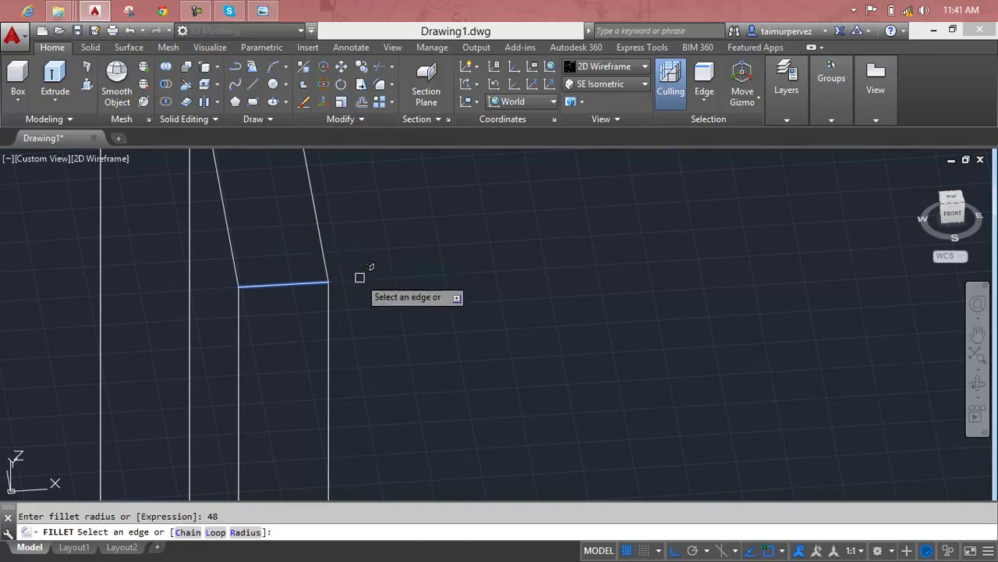
key("Return")
scroll(360, 277, "down", 5)
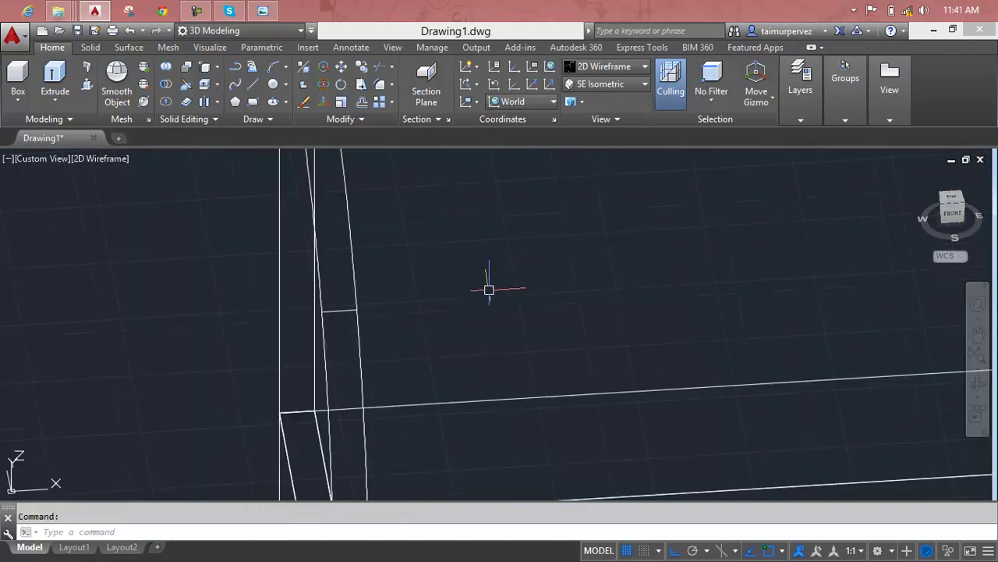
Orbit to a top-tilted isometric view and switch to Realistic shading
middle_click_drag(507, 298, 356, 404, "shift")
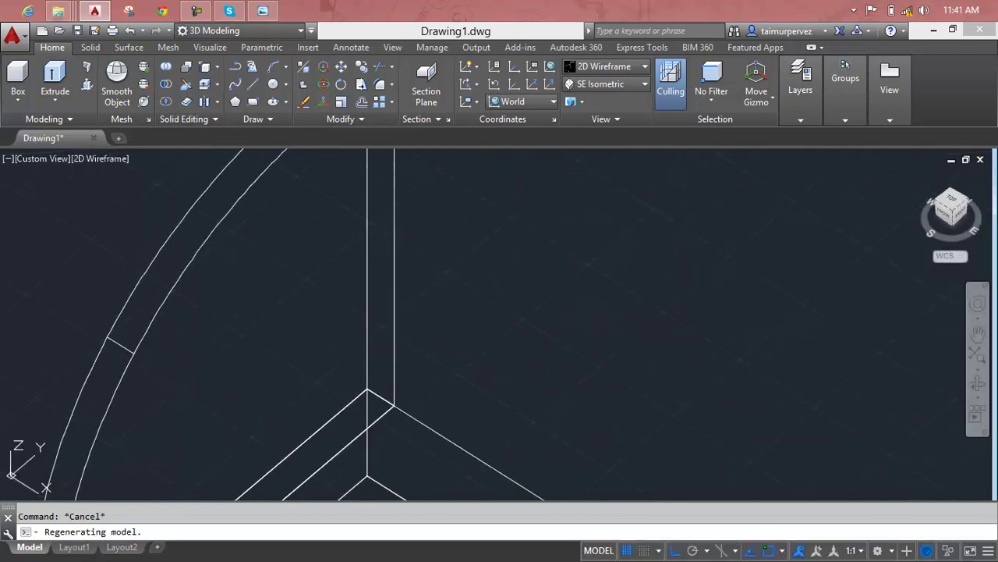
scroll(394, 315, "down", 5)
scroll(394, 278, "up", 1)
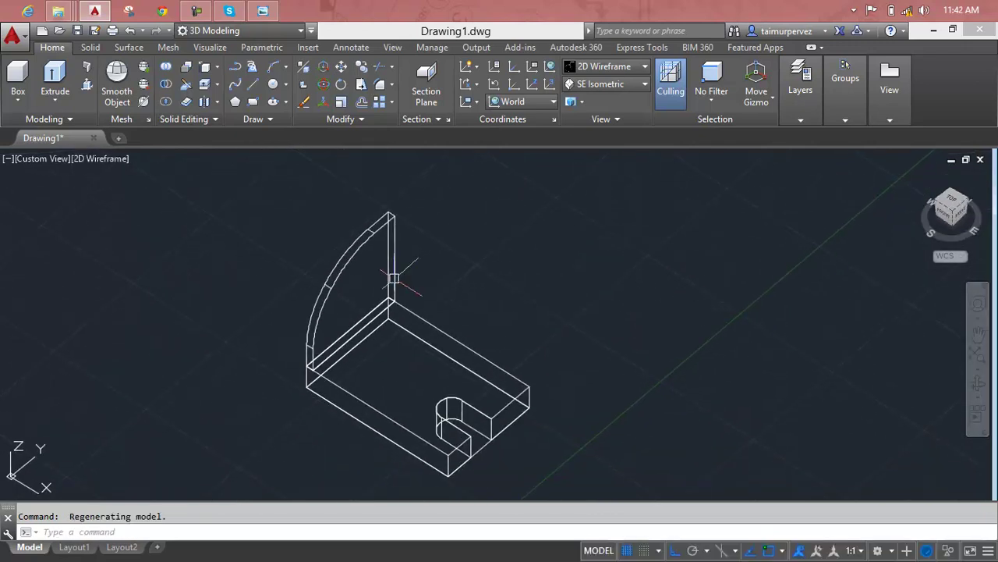
scroll(394, 279, "up", 3)
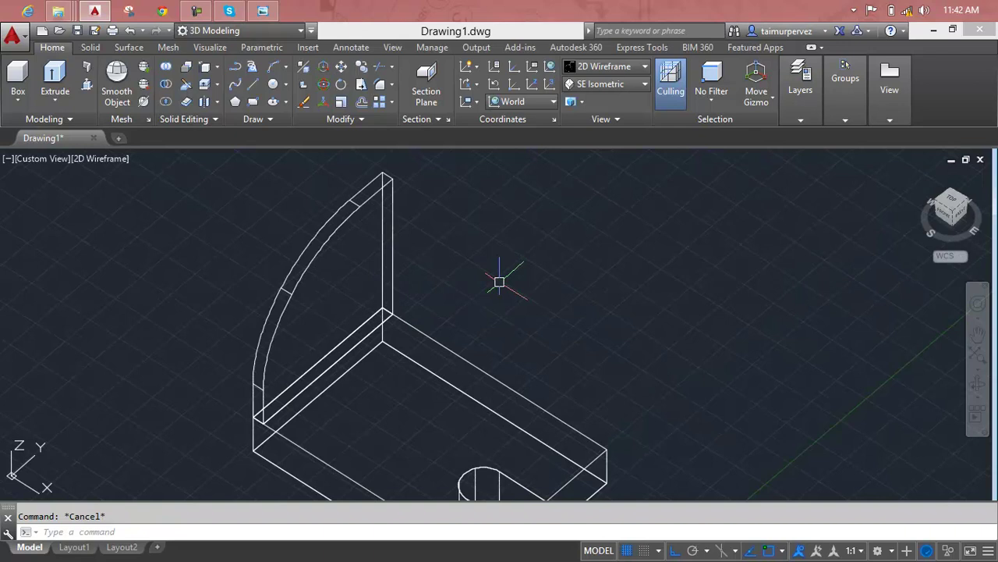
left_click(607, 70)
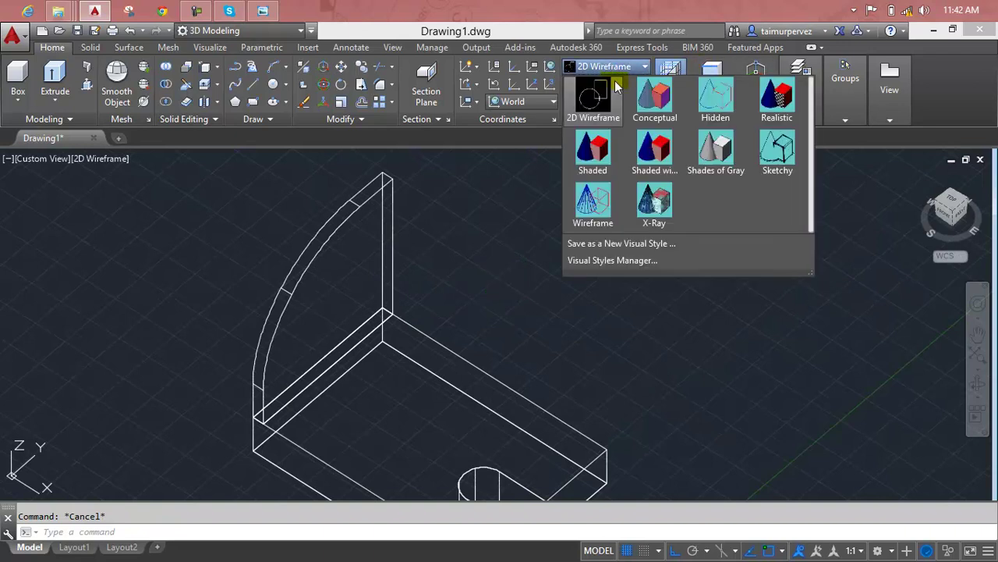
left_click(777, 97)
mouse_move(800, 78)
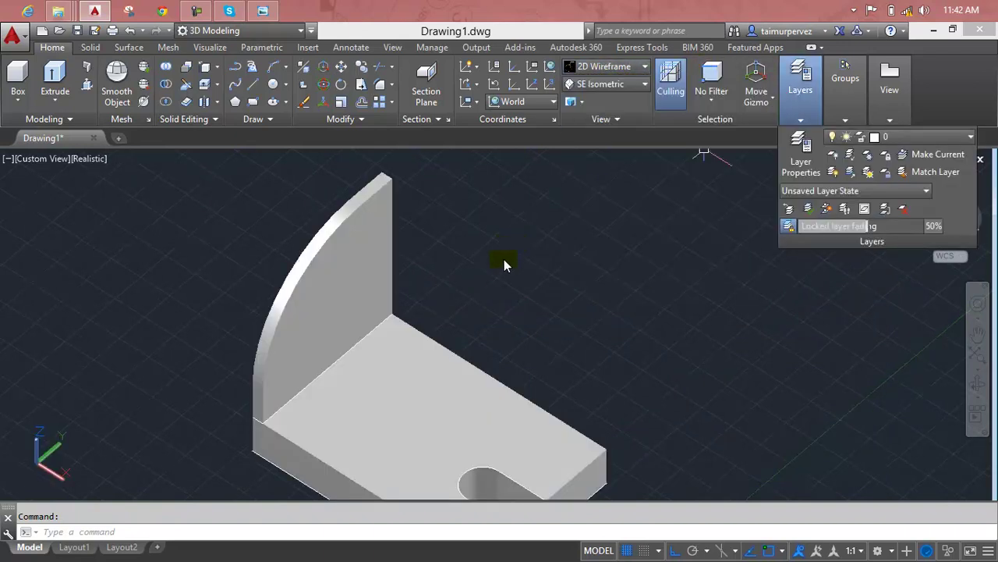
scroll(434, 330, "up", 2)
Recentre and orbit to a near-front view, comparing it against the reference drawing
middle_click_drag(430, 346, 468, 248)
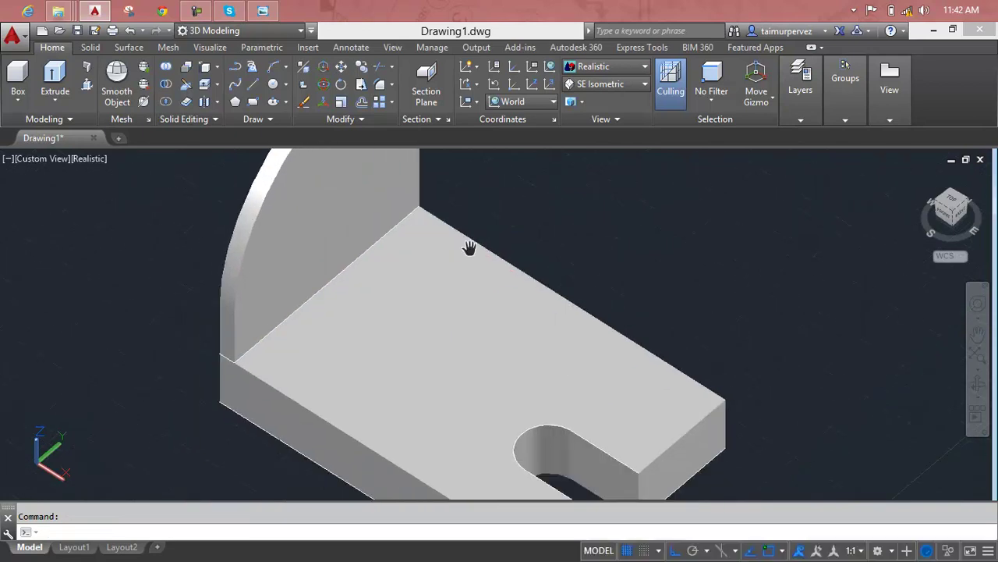
middle_click_drag(419, 327, 513, 330, "shift")
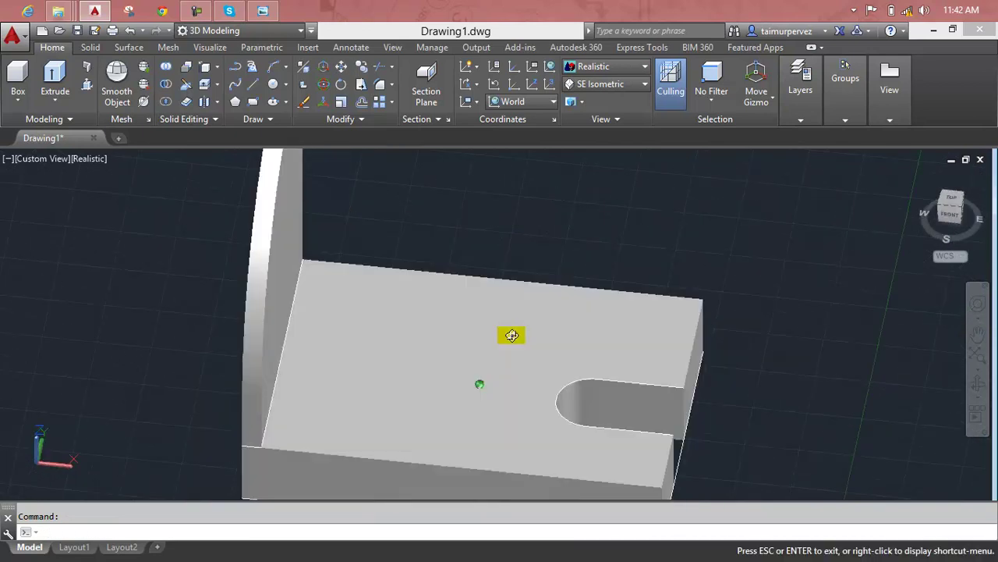
left_click(265, 10)
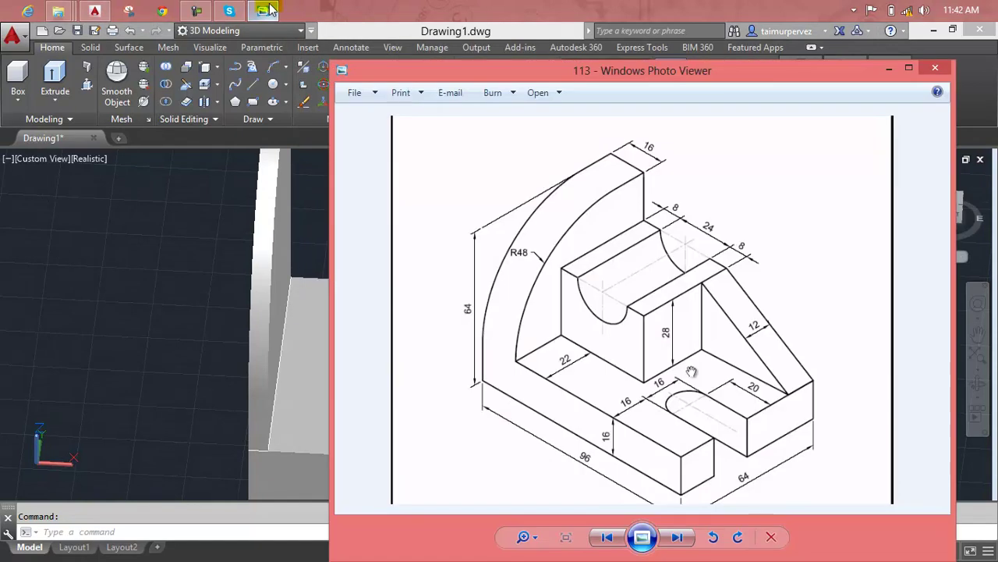
left_click(267, 10)
scroll(284, 459, "up", 2)
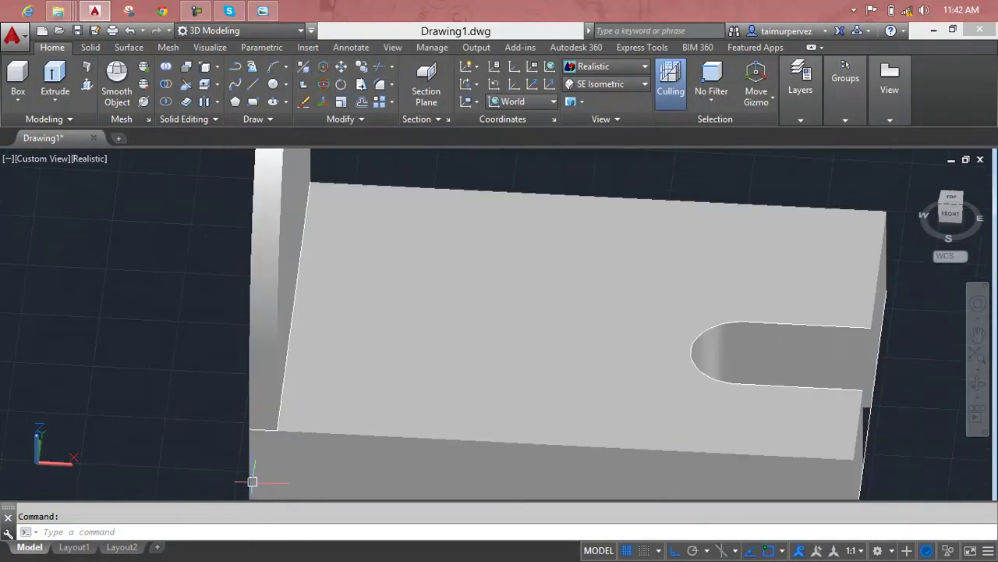
scroll(260, 456, "up", 4)
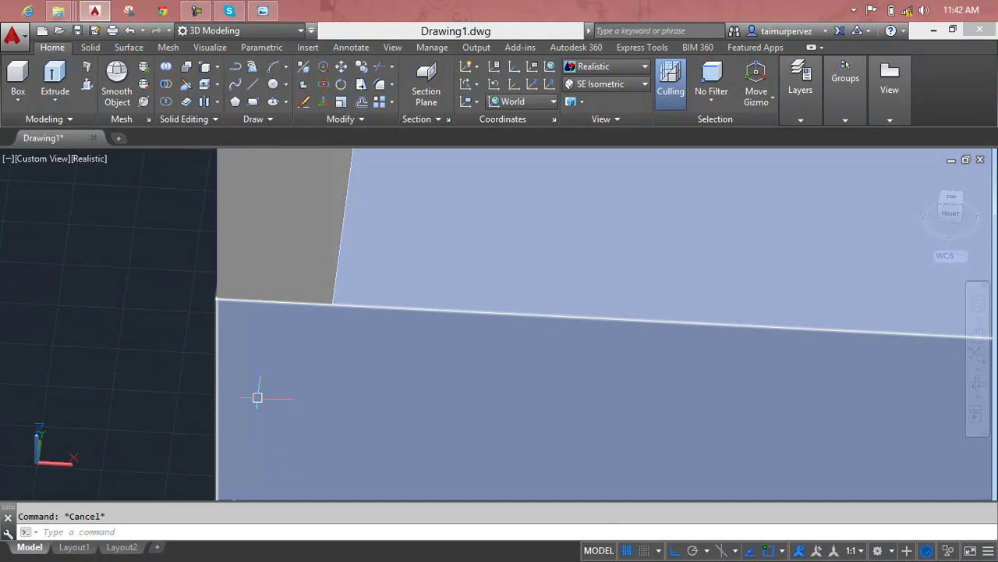
Measure with DIST from the base edge corner beside the upright, then cancel
type("DI")
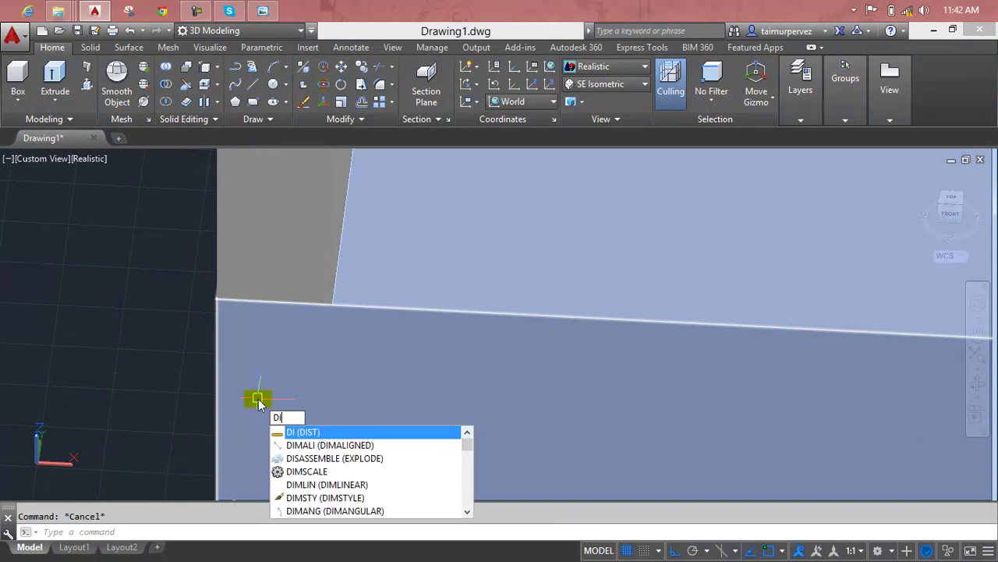
key("Return")
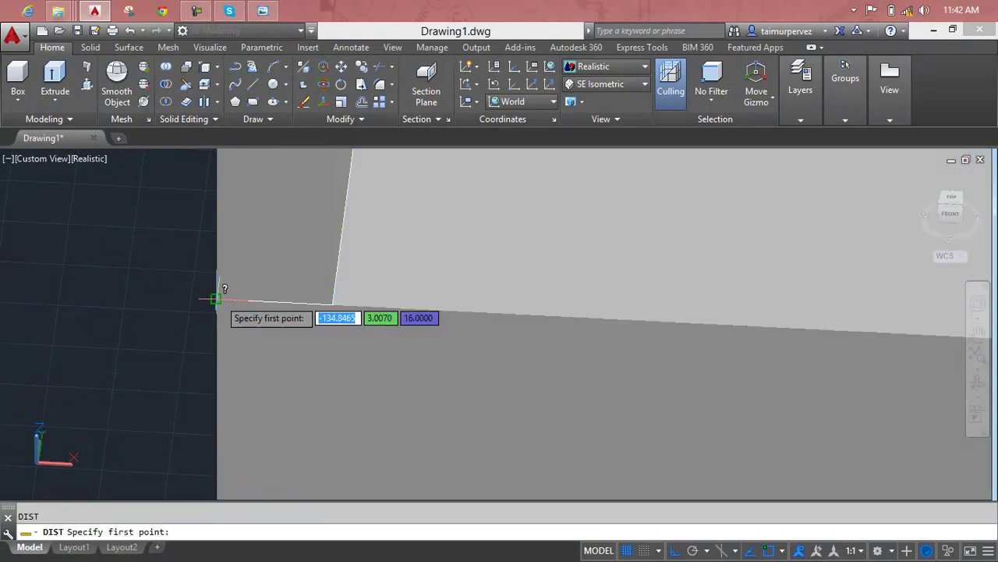
left_click(219, 299)
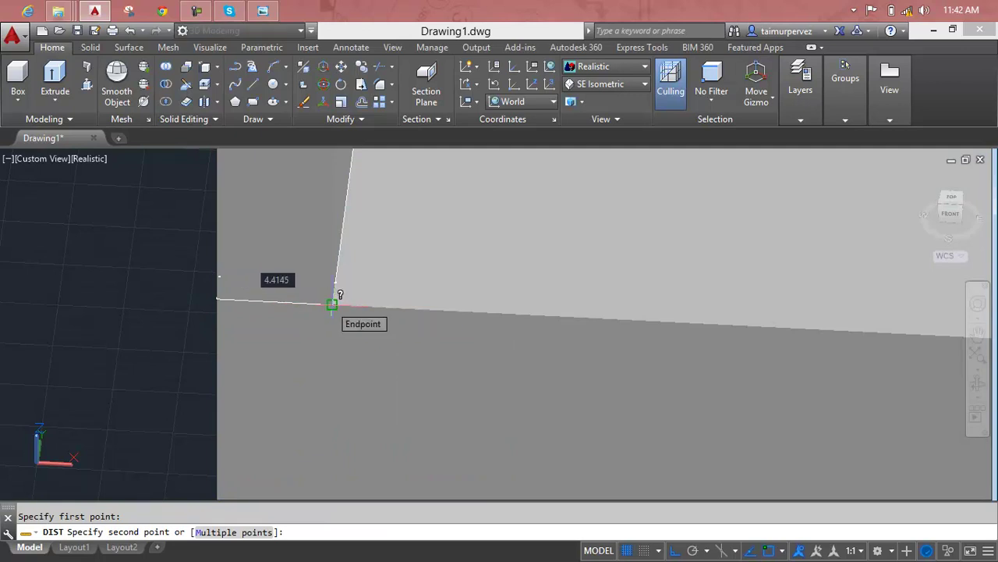
key("Escape")
scroll(325, 276, "down", 3)
Delete the filleted upright plate from the slotted base
scroll(324, 274, "down", 3)
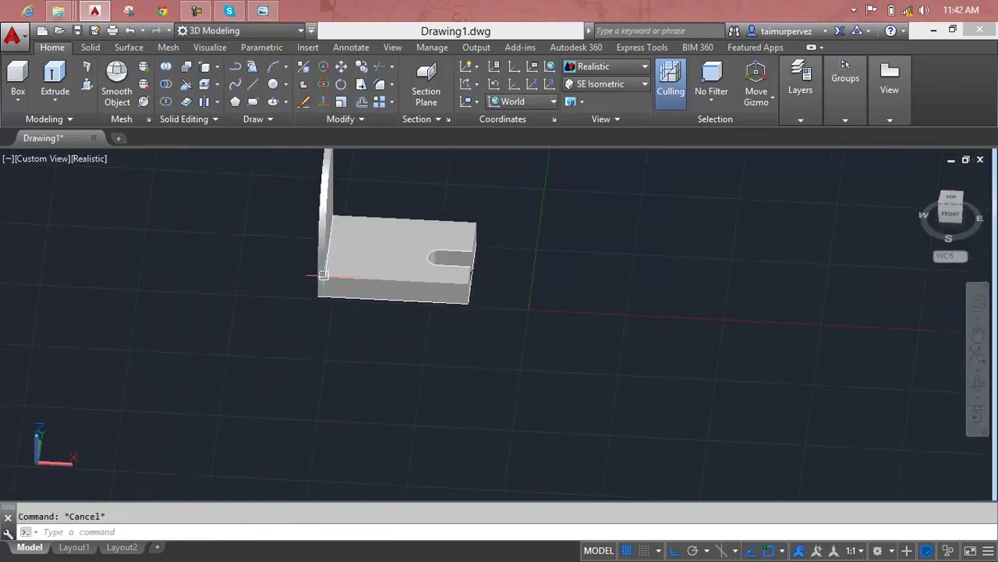
middle_click_drag(324, 275, 327, 370)
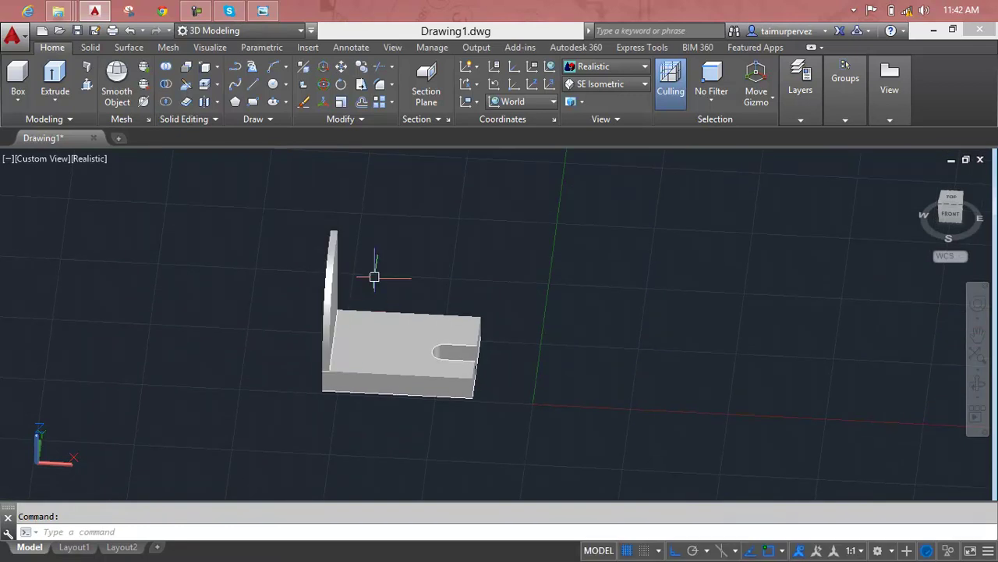
scroll(316, 372, "up", 2)
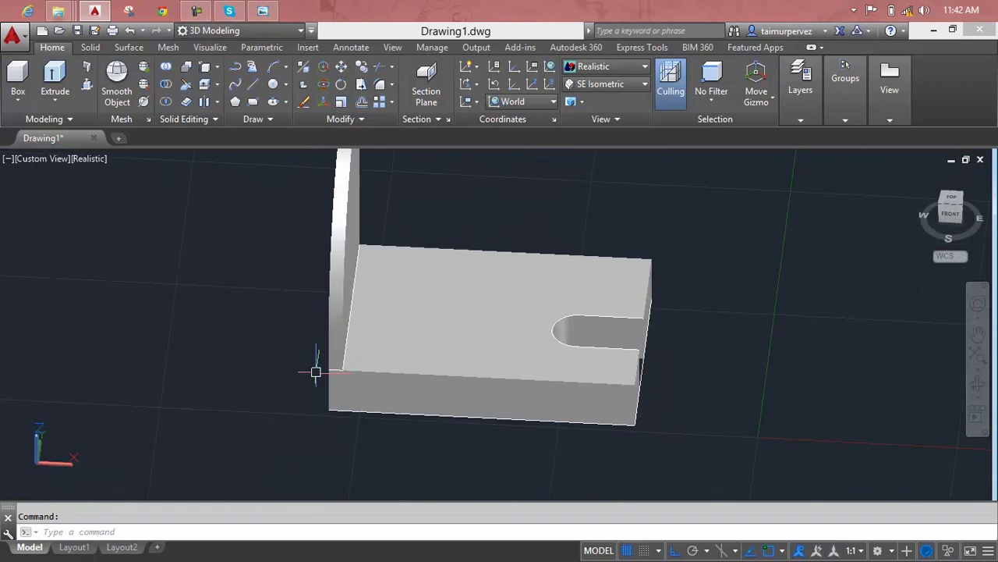
scroll(357, 374, "up", 4)
left_click(391, 320)
scroll(390, 316, "down", 5)
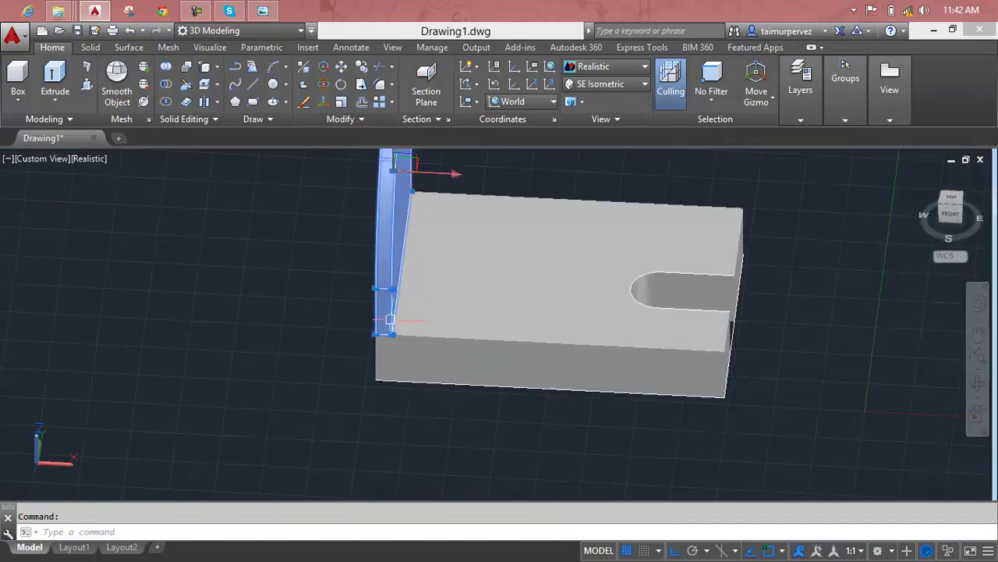
scroll(257, 422, "down", 1)
key("Delete")
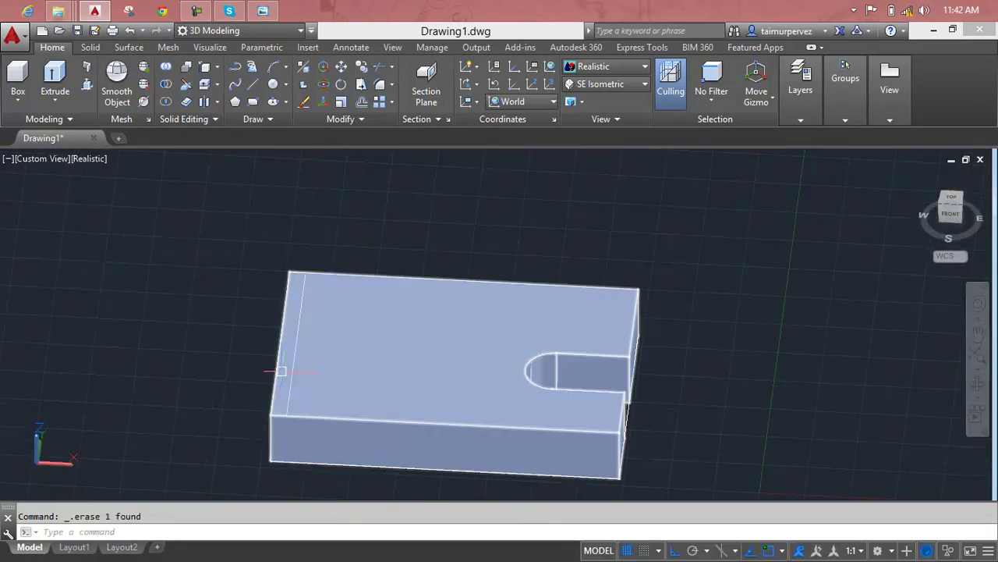
Switch to 2D Wireframe and delete the leftover thin plate on the base
scroll(308, 363, "up", 3)
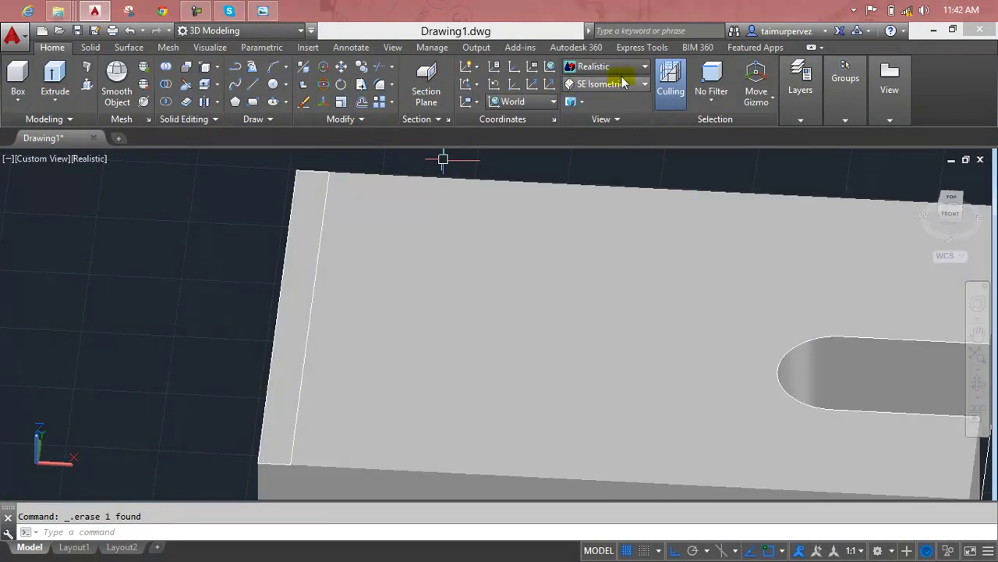
left_click(622, 67)
left_click(612, 104)
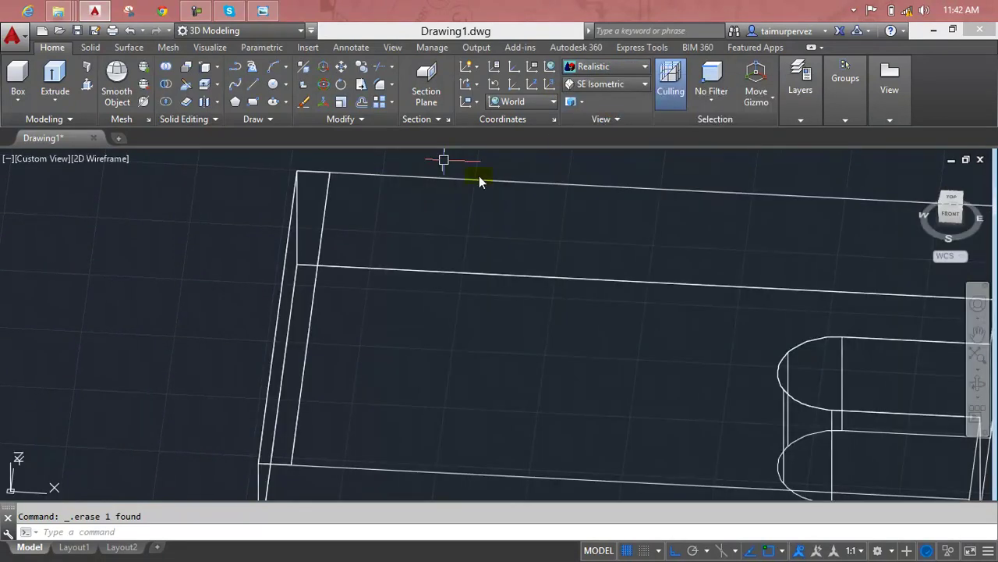
left_click(305, 351)
key("Delete")
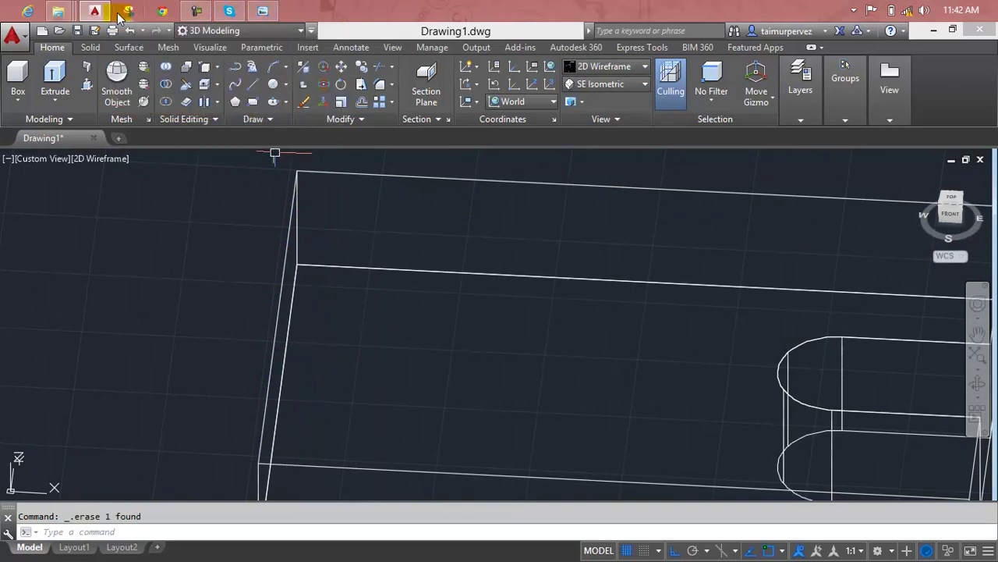
left_click(261, 11)
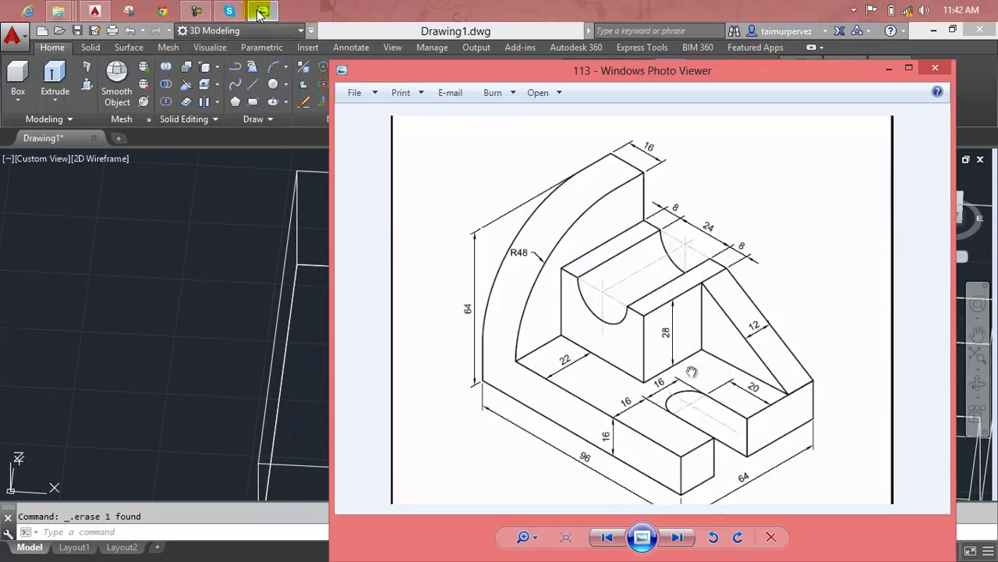
left_click(261, 10)
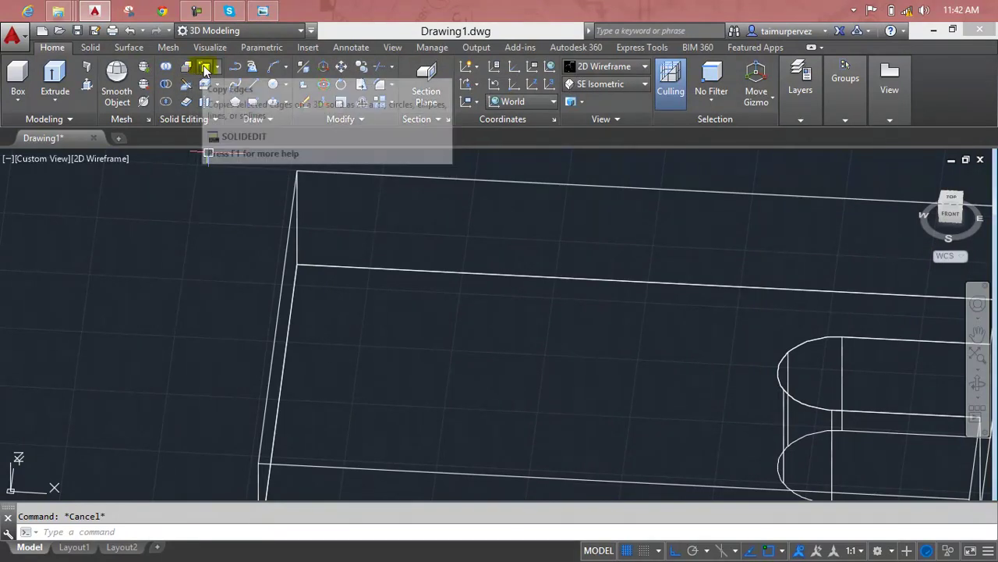
left_click(209, 71)
scroll(241, 223, "down", 4)
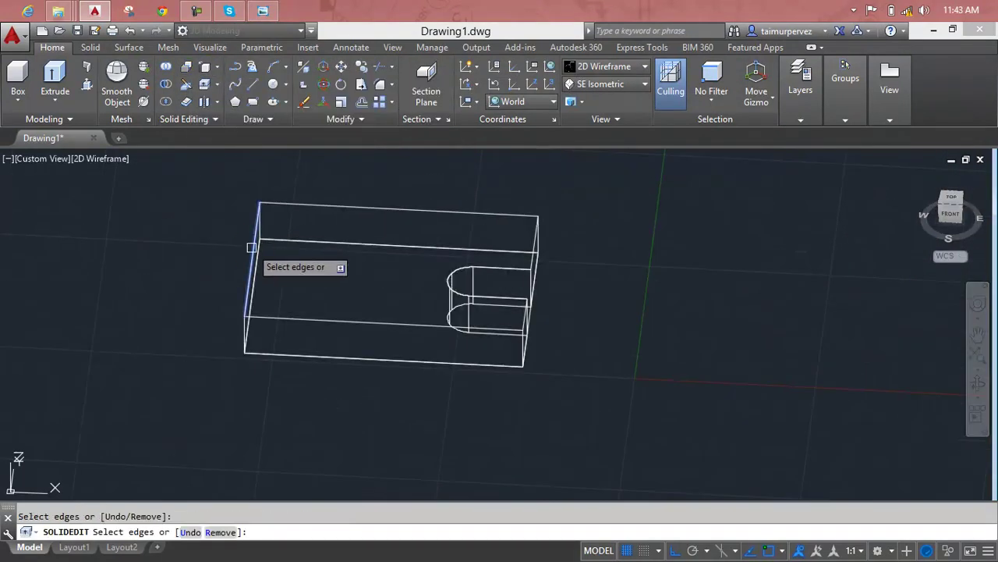
left_click(251, 247)
key("Return")
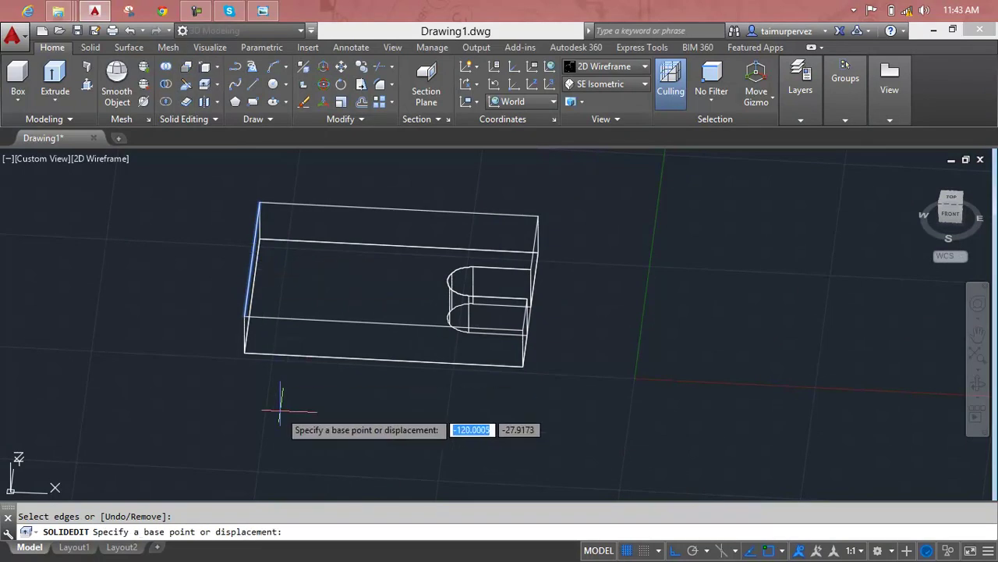
type("16")
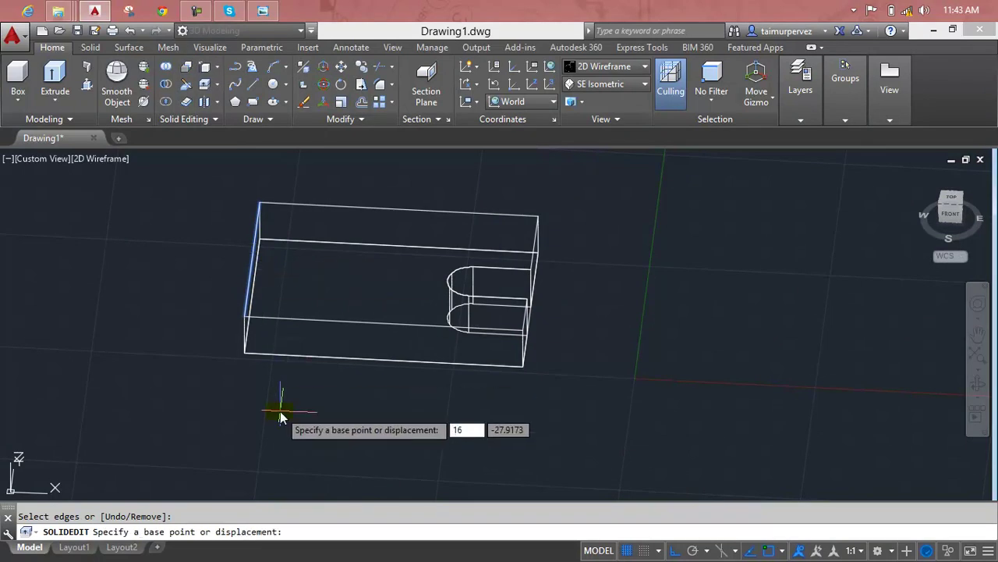
key("Return")
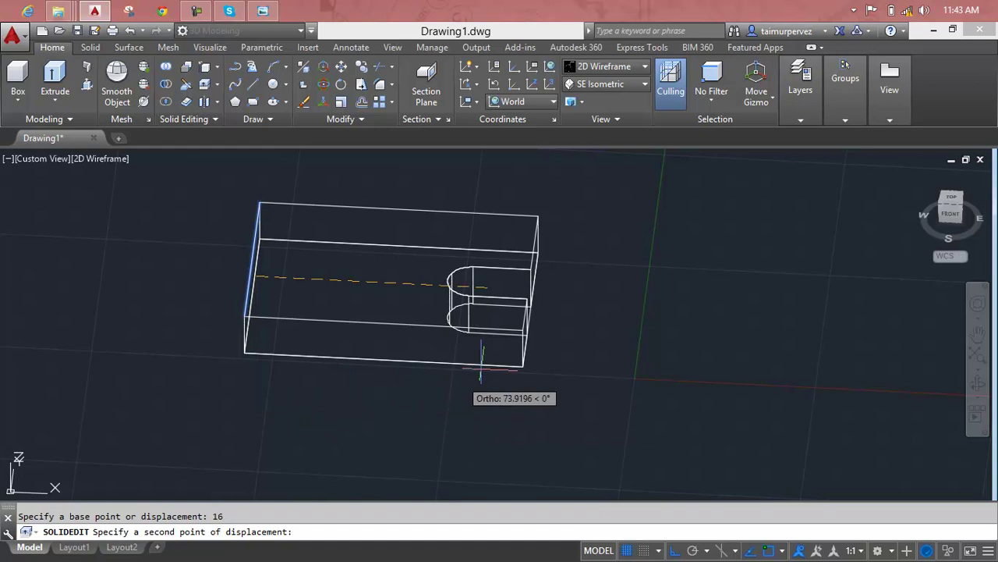
left_click(631, 304)
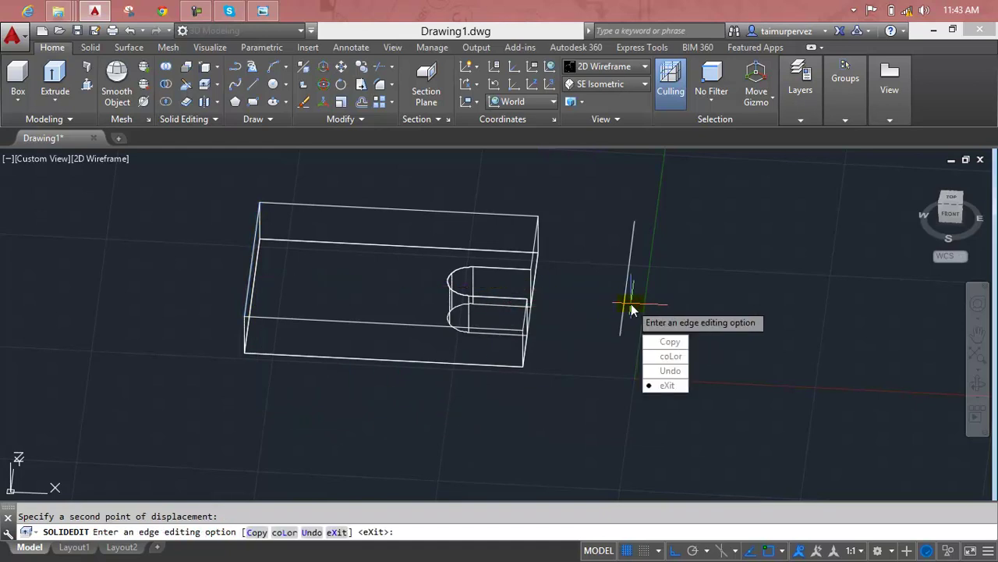
key("Return")
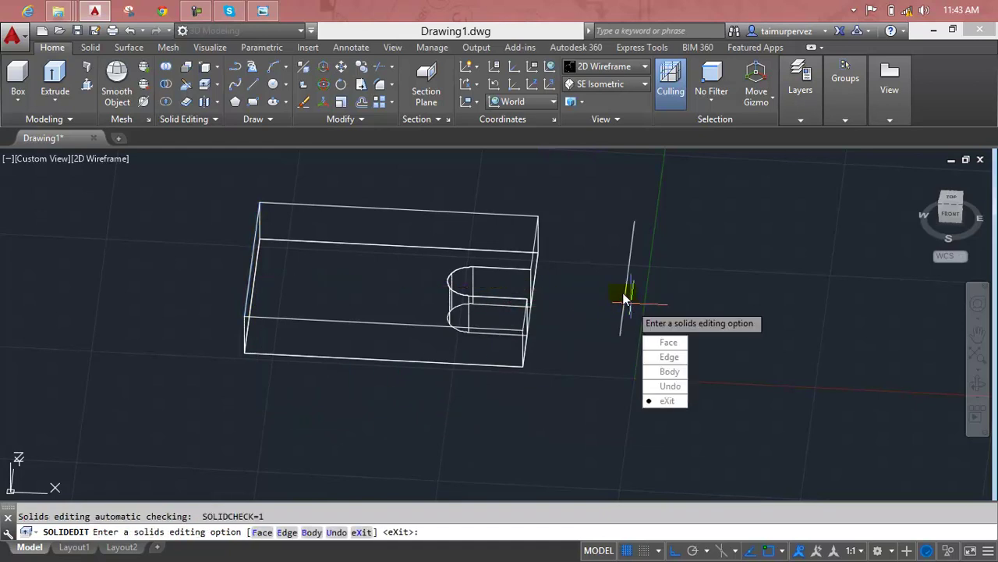
key("Escape")
left_click(627, 278)
key("Delete")
type("l")
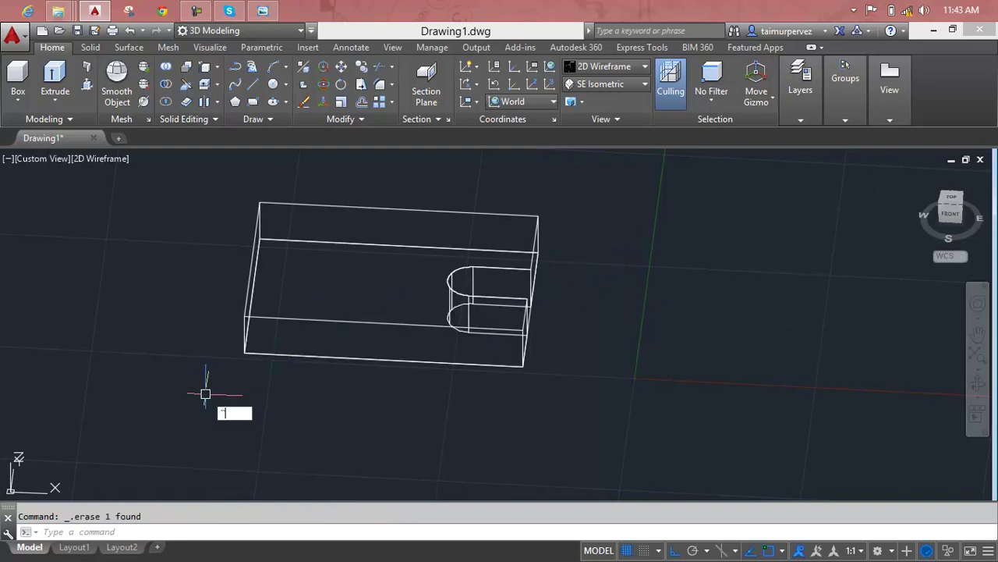
key("Escape")
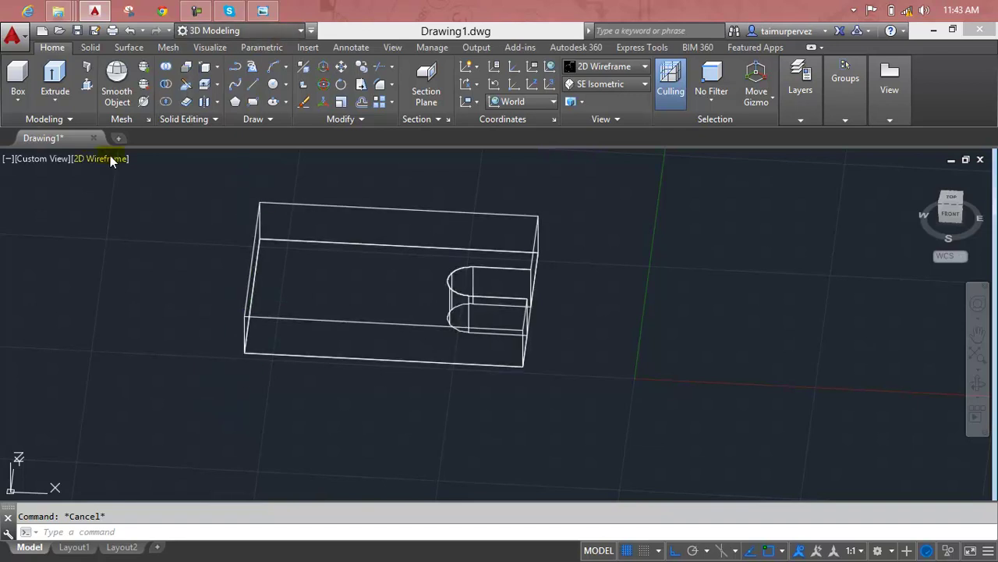
Switch to the Right view, return to the Home view and pan the model
left_click(592, 70)
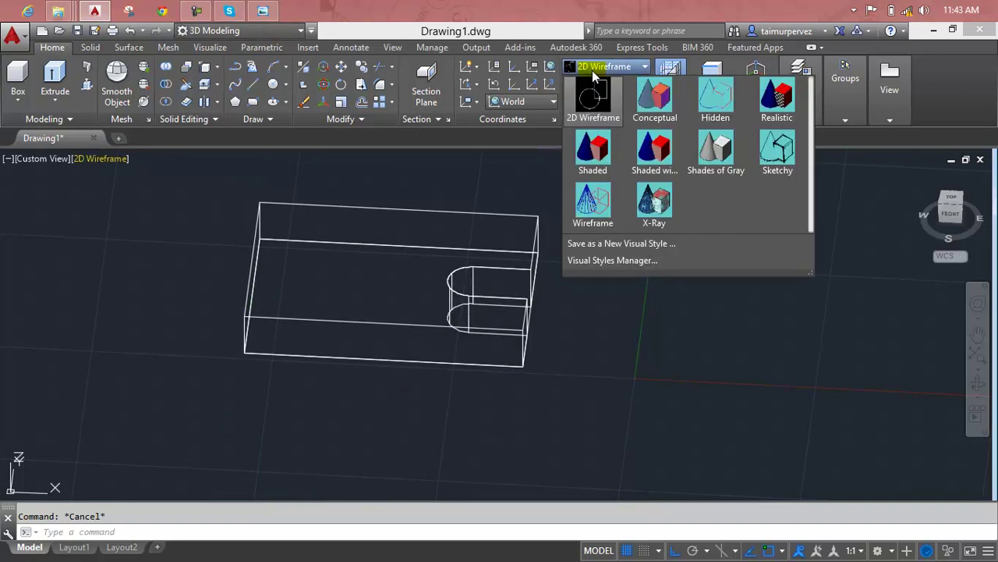
left_click(592, 70)
left_click(597, 85)
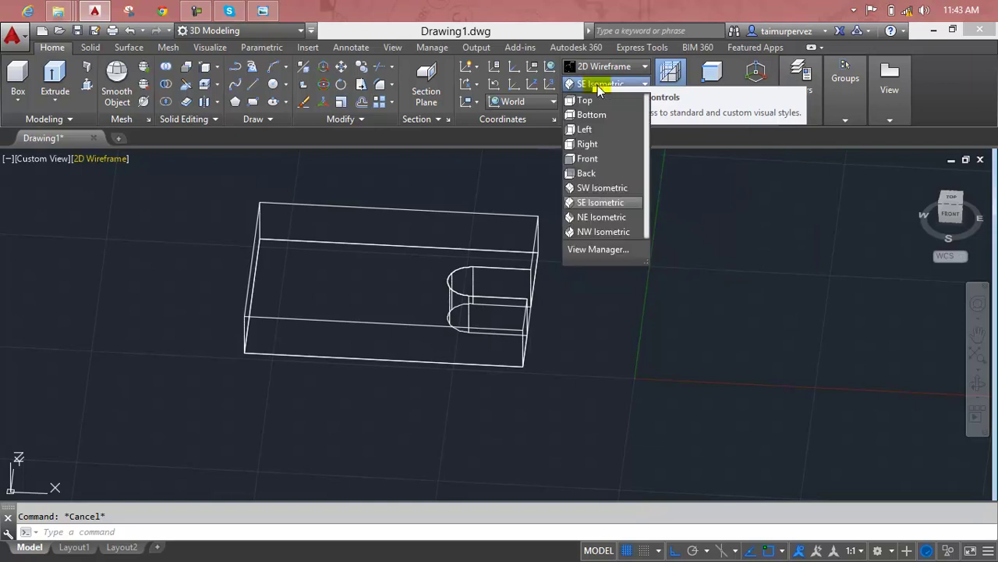
left_click(604, 144)
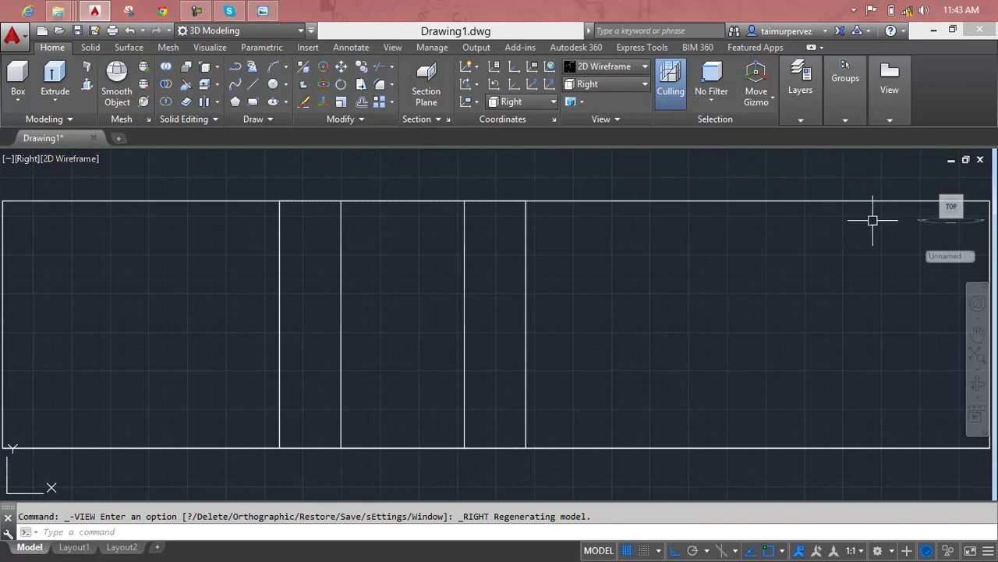
left_click(920, 176)
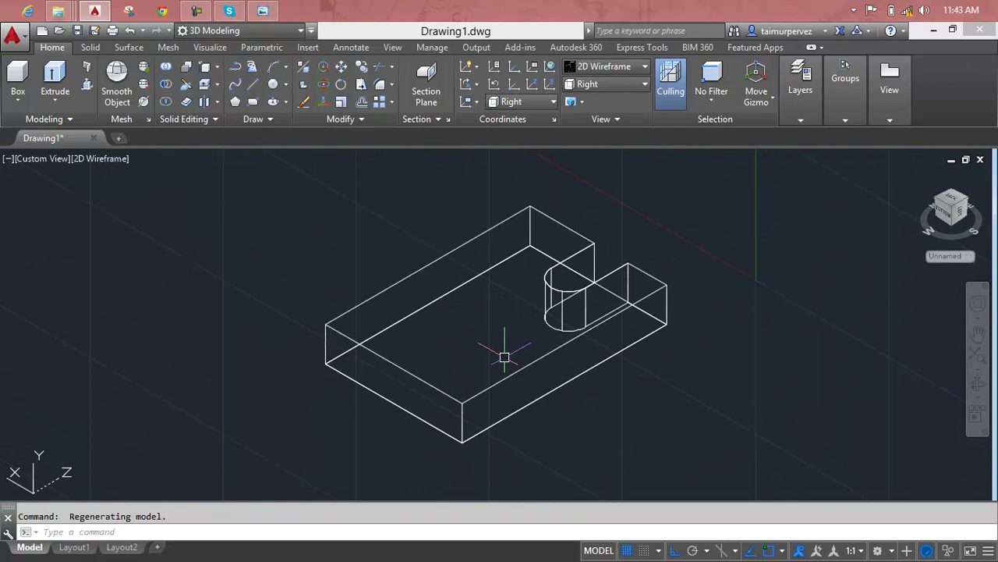
middle_click_drag(505, 357, 498, 341)
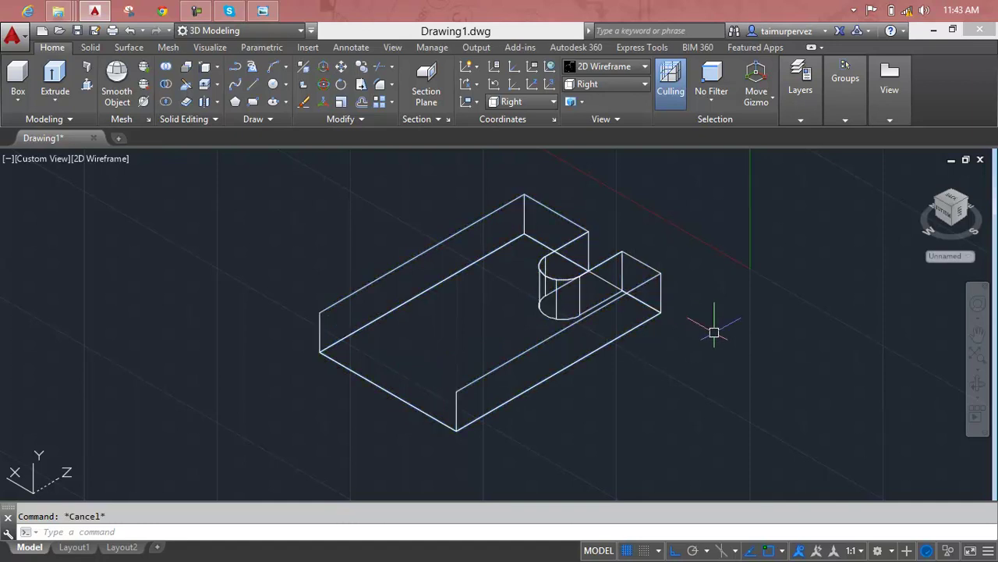
Set the view to SE Isometric and zoom out on the base
scroll(718, 333, "down", 4)
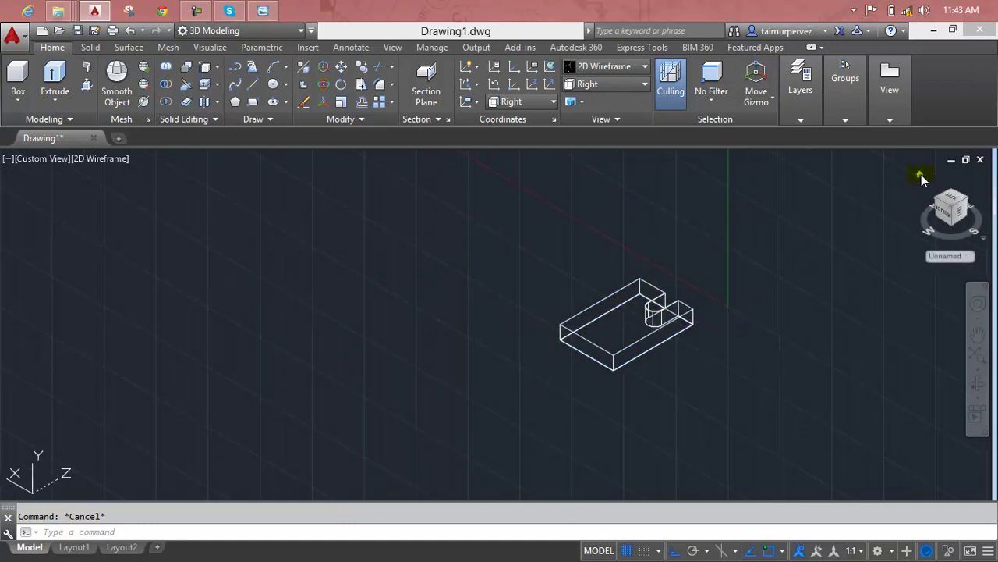
left_click(920, 177)
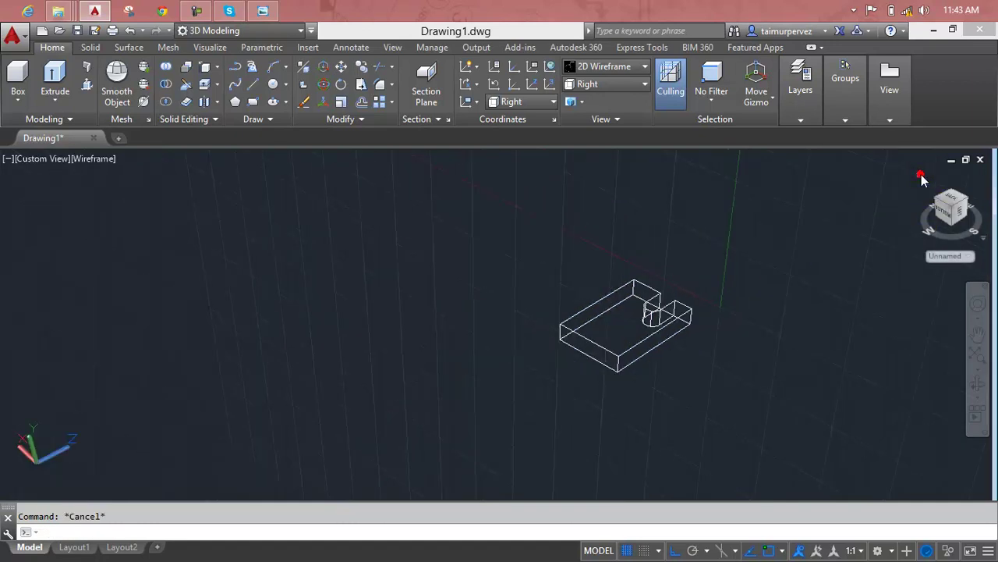
left_click(620, 90)
left_click(599, 203)
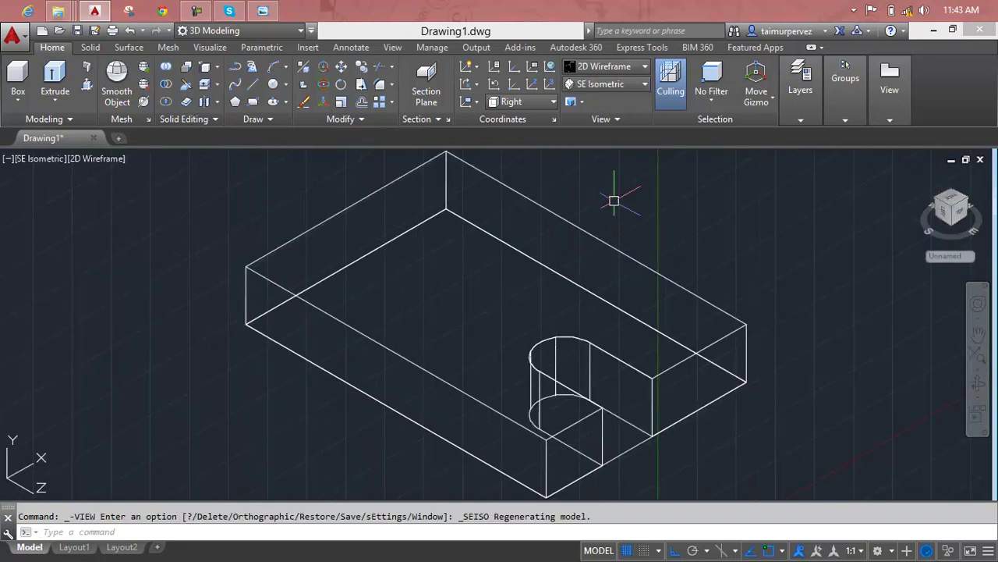
key("Escape")
scroll(449, 312, "down", 1)
scroll(429, 314, "down", 2)
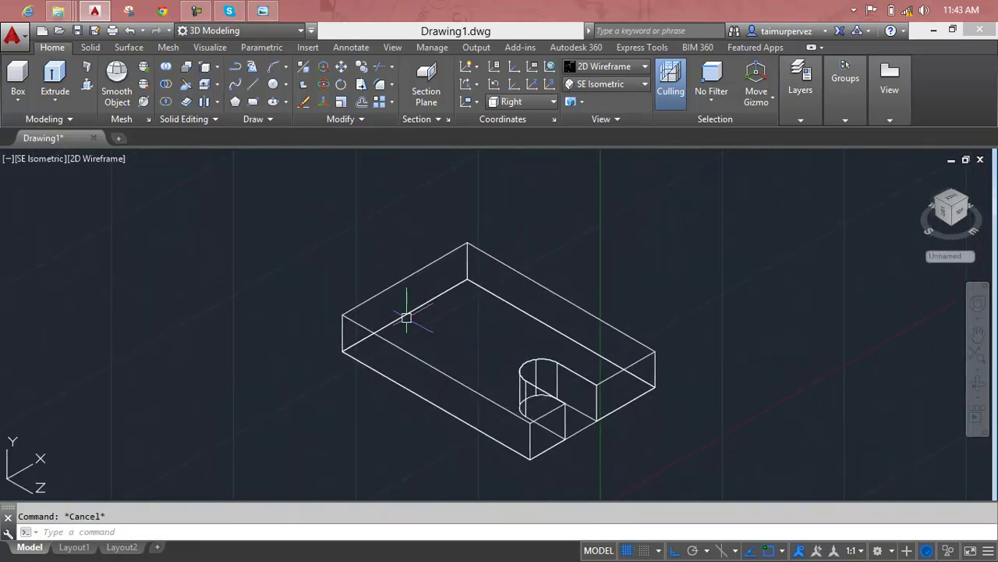
Copy the base's top far-end edge 16 units inward across the top face
left_click(205, 87)
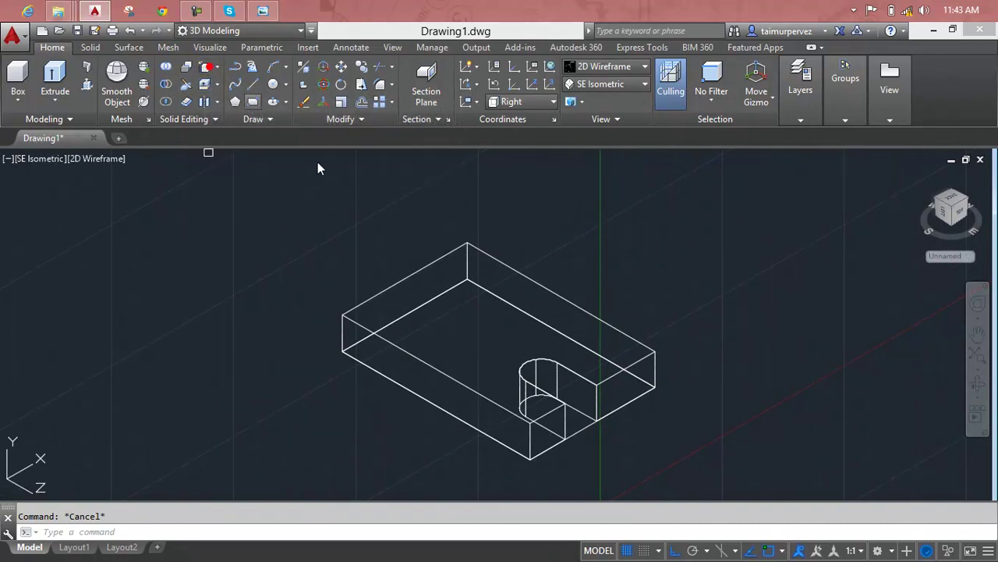
left_click(400, 278)
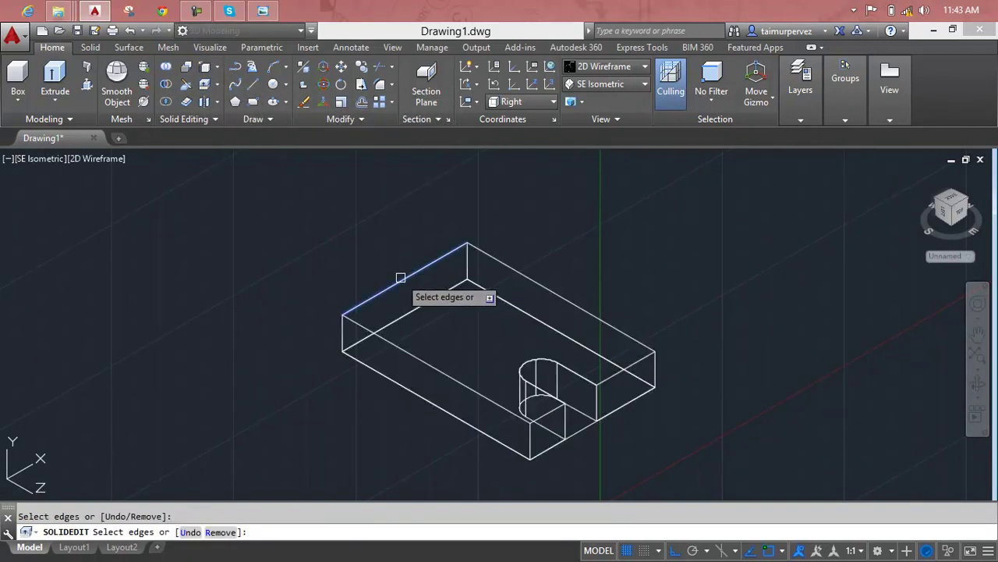
key("Return")
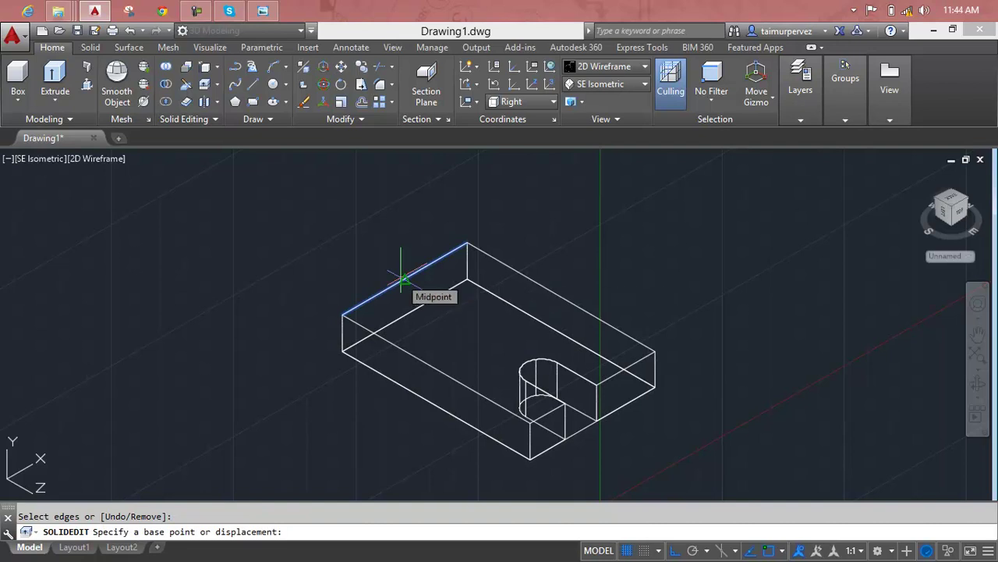
left_click(265, 9)
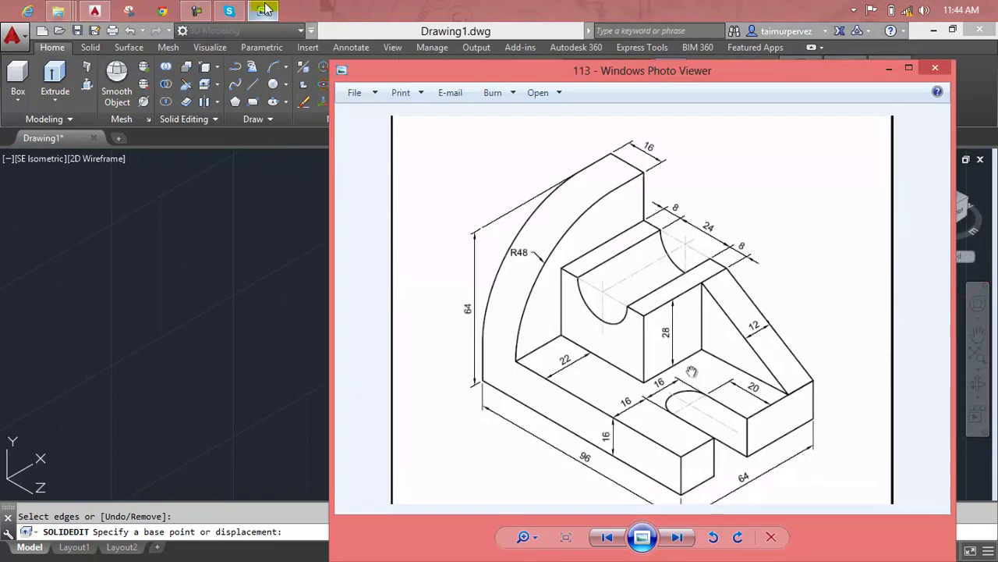
left_click(265, 9)
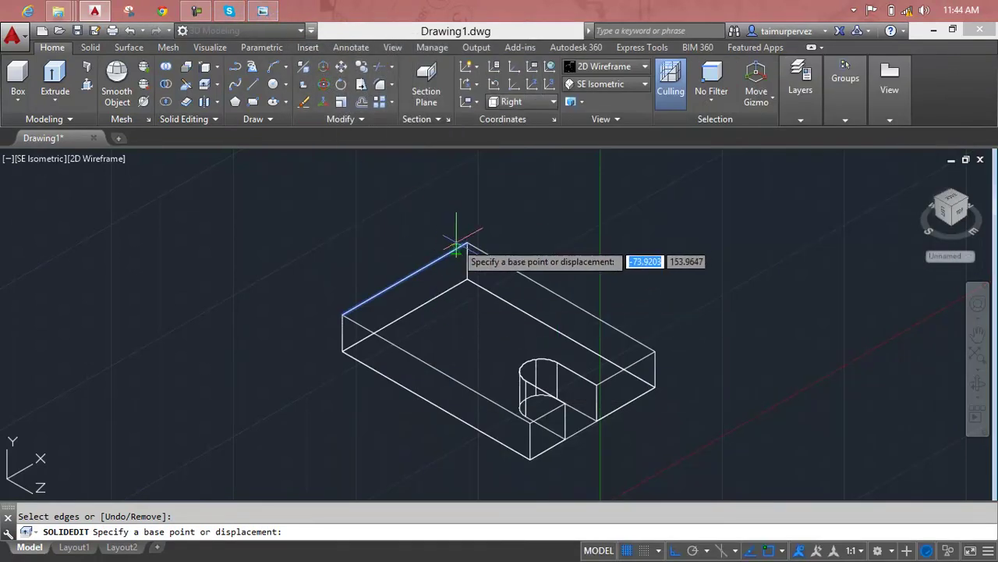
left_click(465, 244)
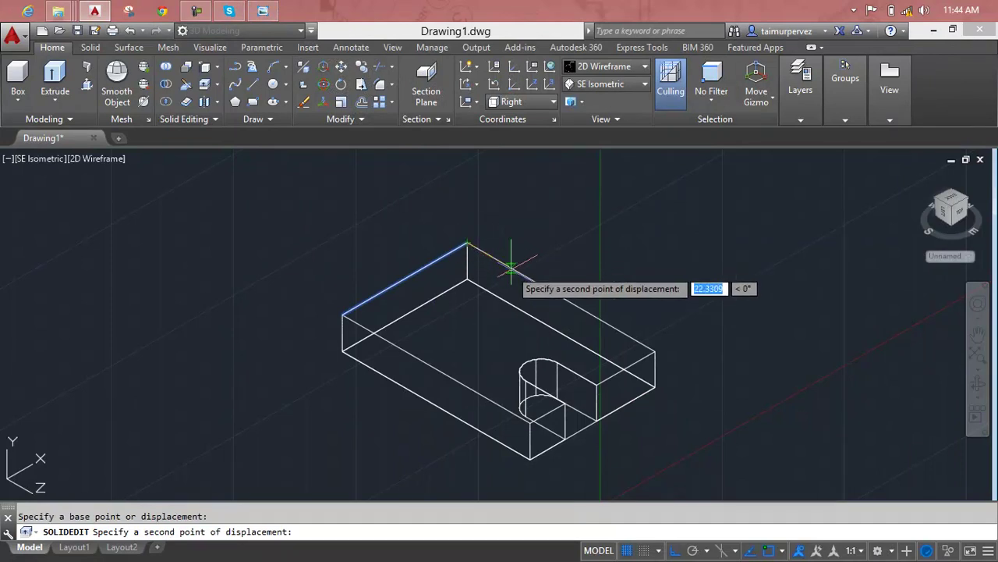
type("16")
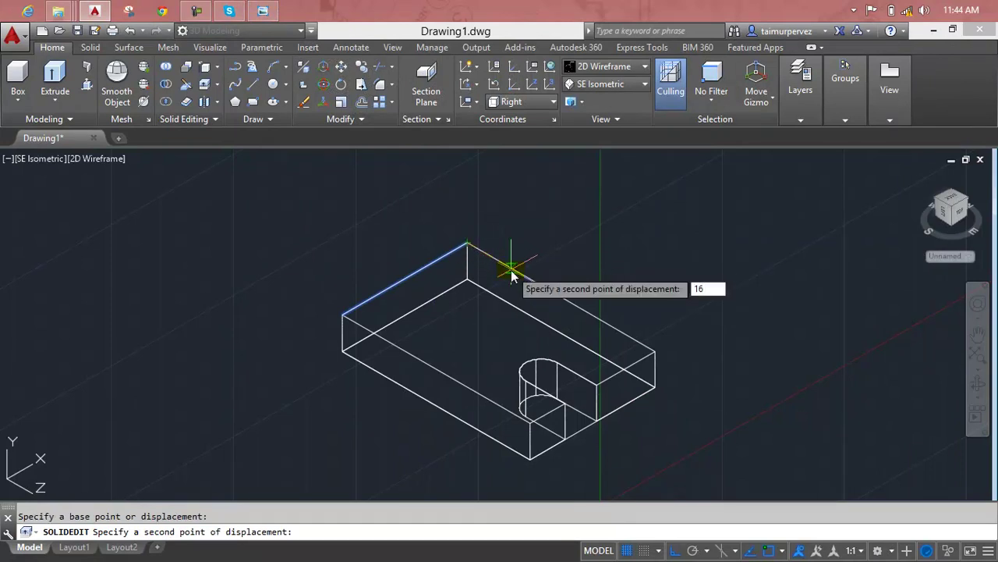
key("Return")
key("Escape")
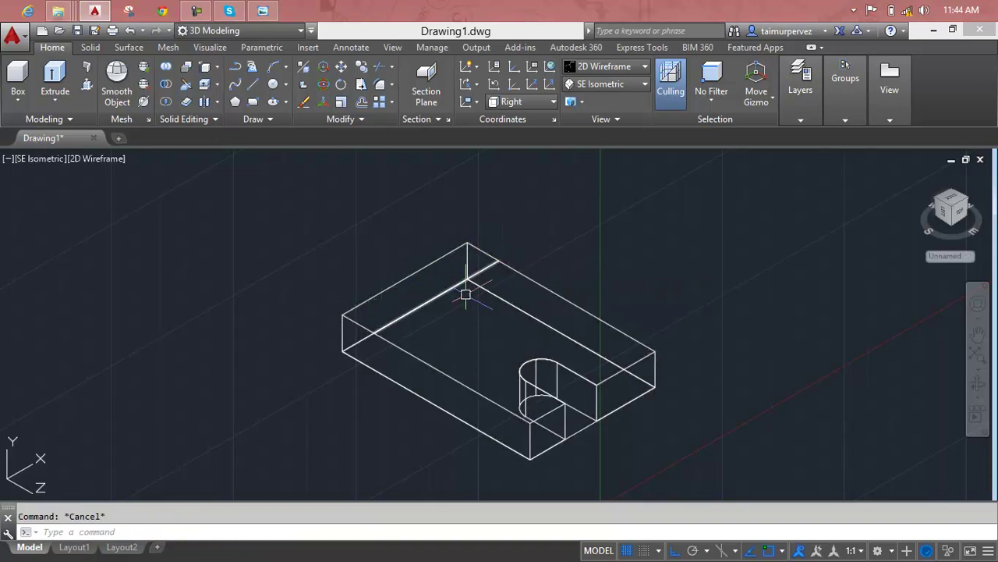
Imprint the copied line onto the base's top face, deleting the source line
middle_click_drag(457, 365, 428, 359, "shift")
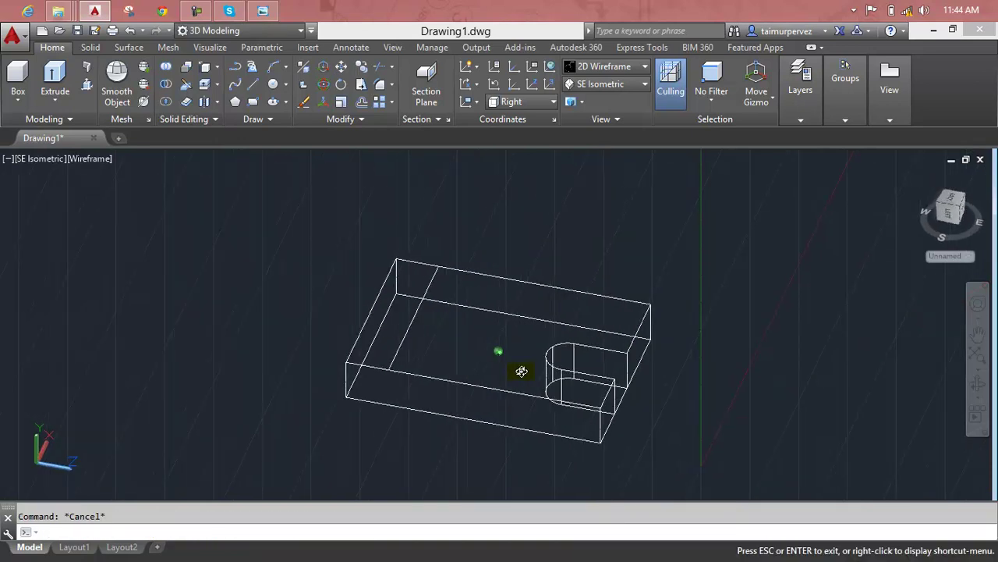
key("Escape")
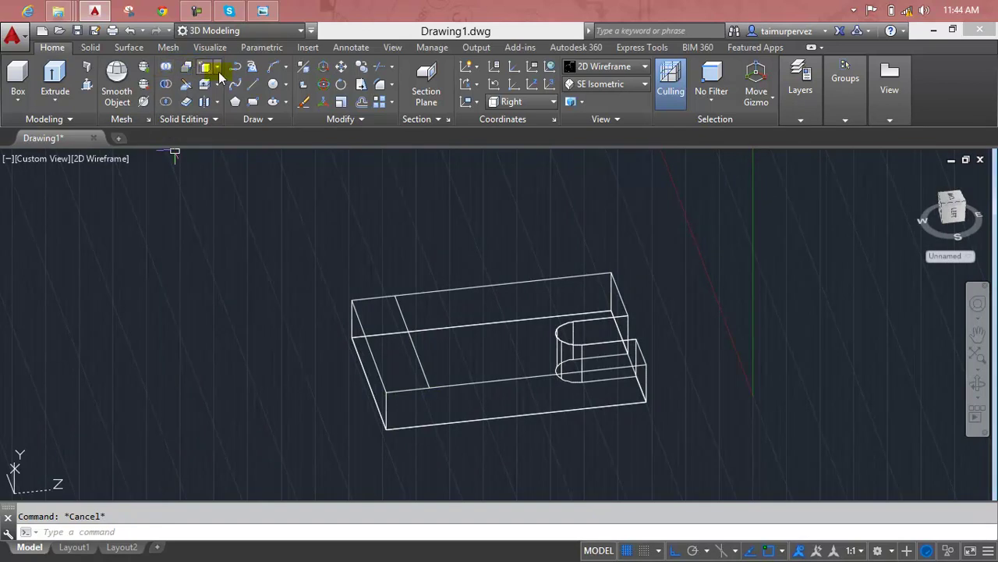
left_click(219, 69)
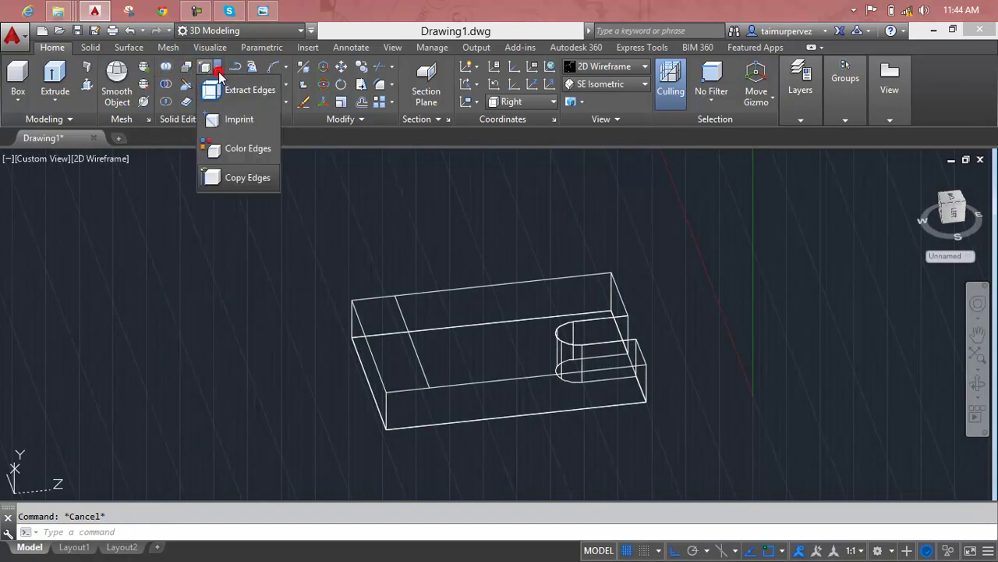
left_click(226, 118)
left_click(531, 397)
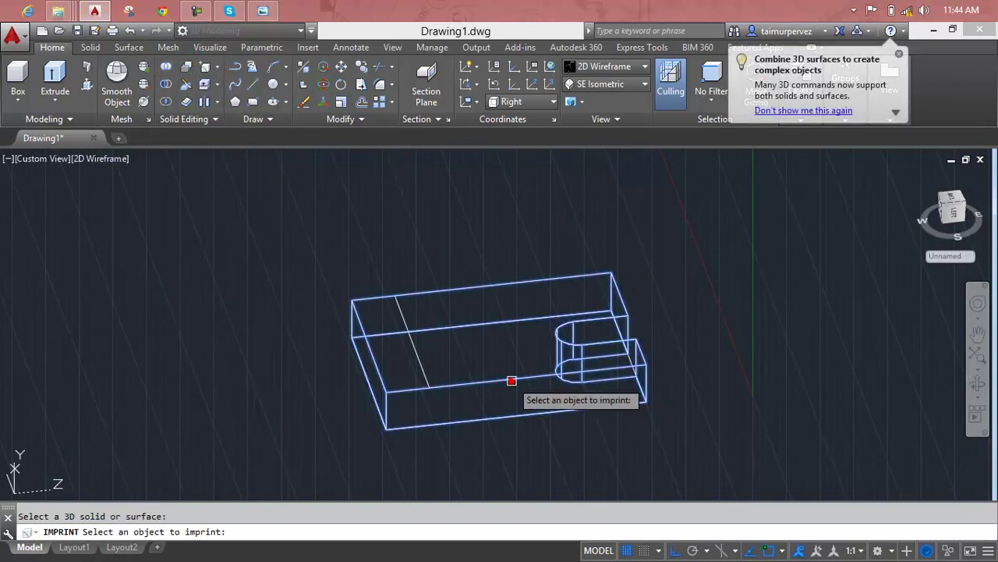
left_click(415, 347)
type("y")
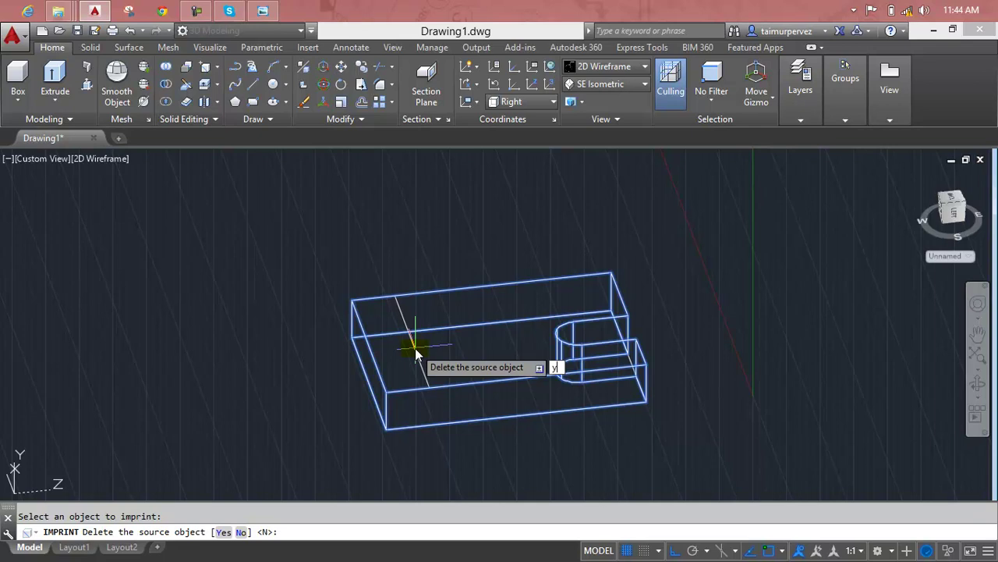
key("Return")
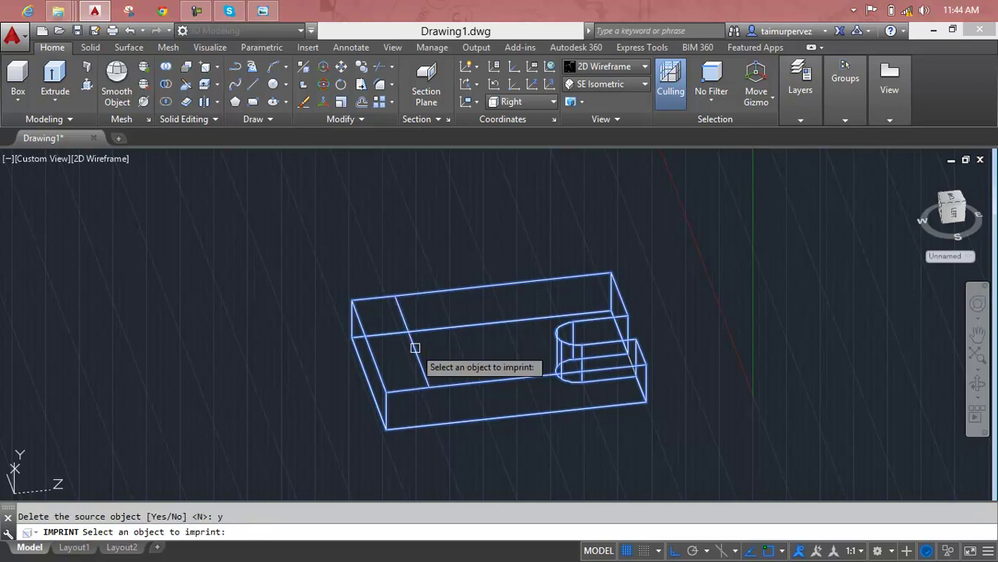
key("Escape")
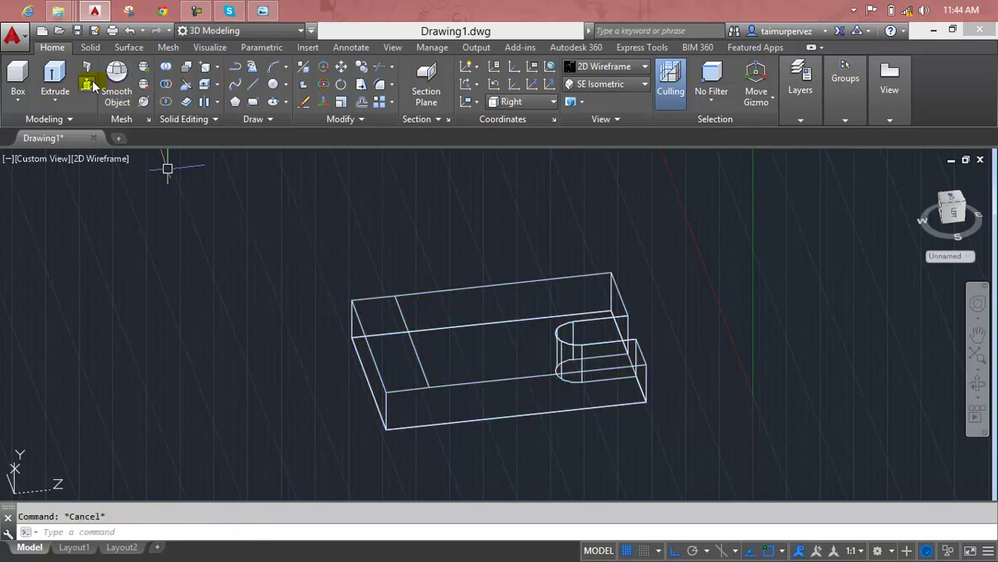
Press-pull the imprinted left-end strip 64 units up into an upright plate
left_click(87, 83)
left_click(396, 325)
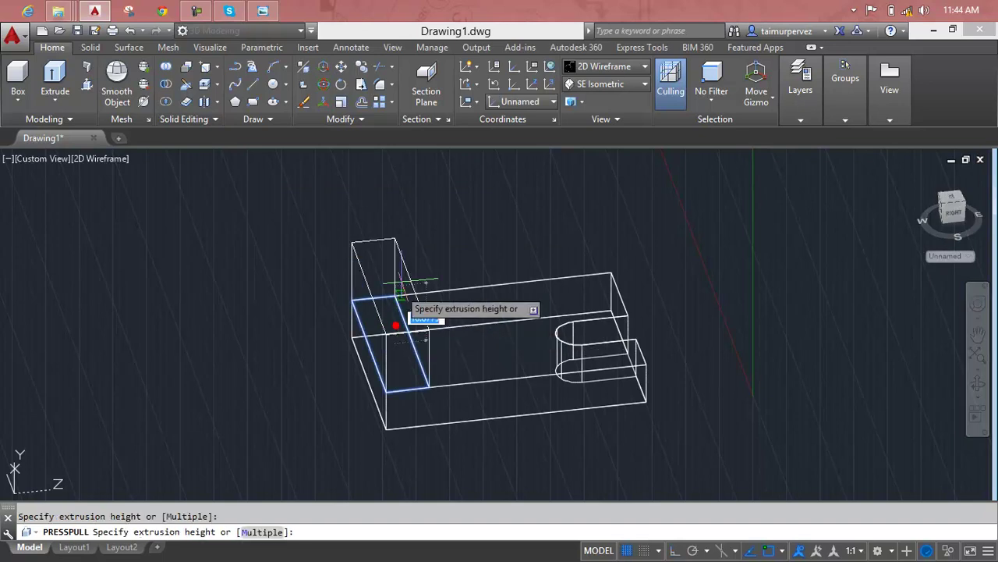
left_click(272, 15)
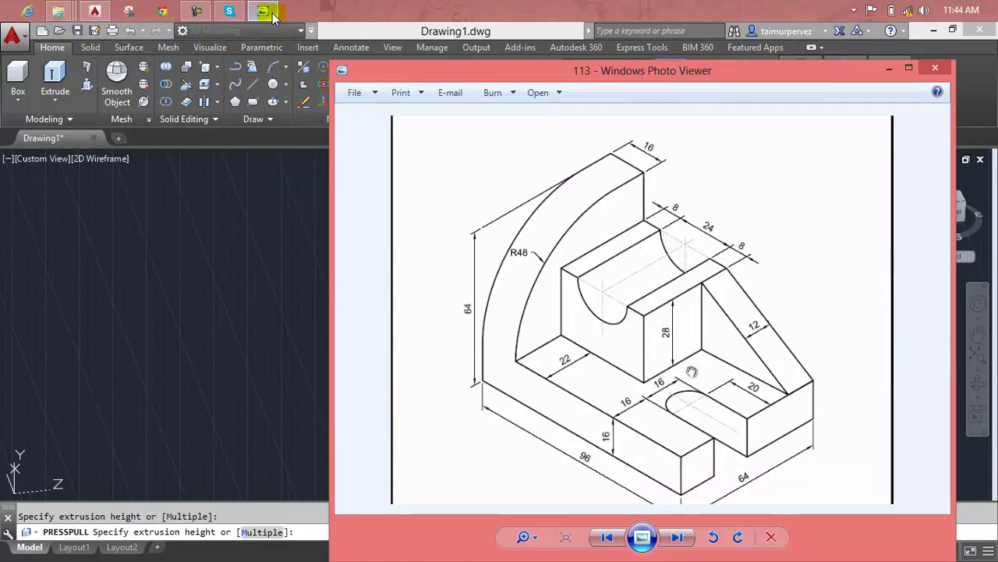
left_click(272, 16)
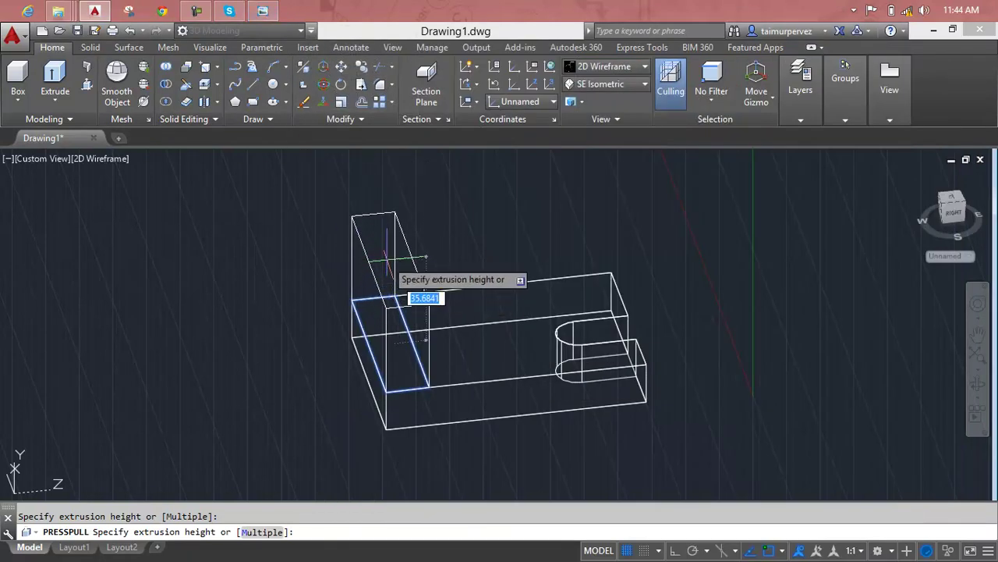
type("64")
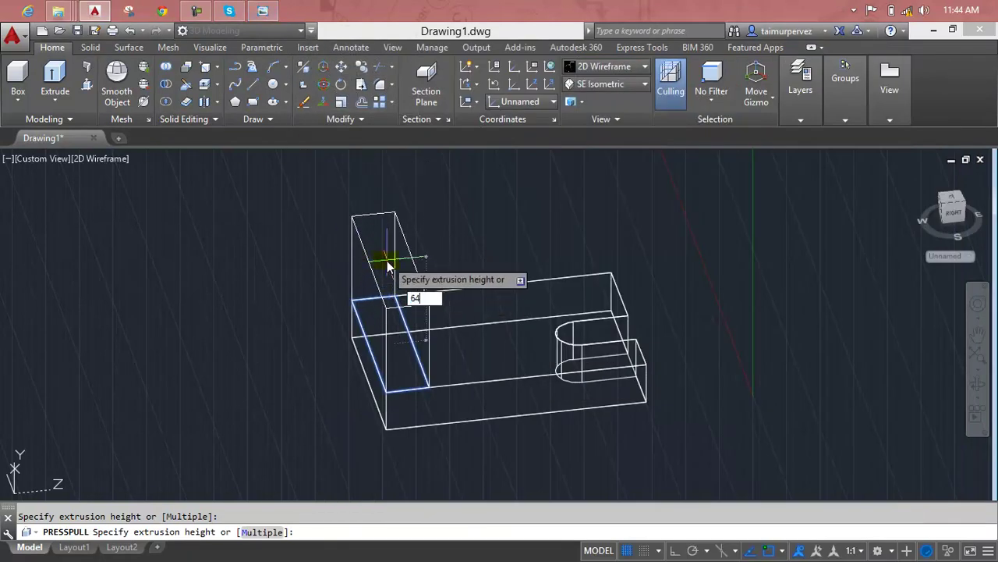
key("Return")
scroll(428, 301, "down", 3)
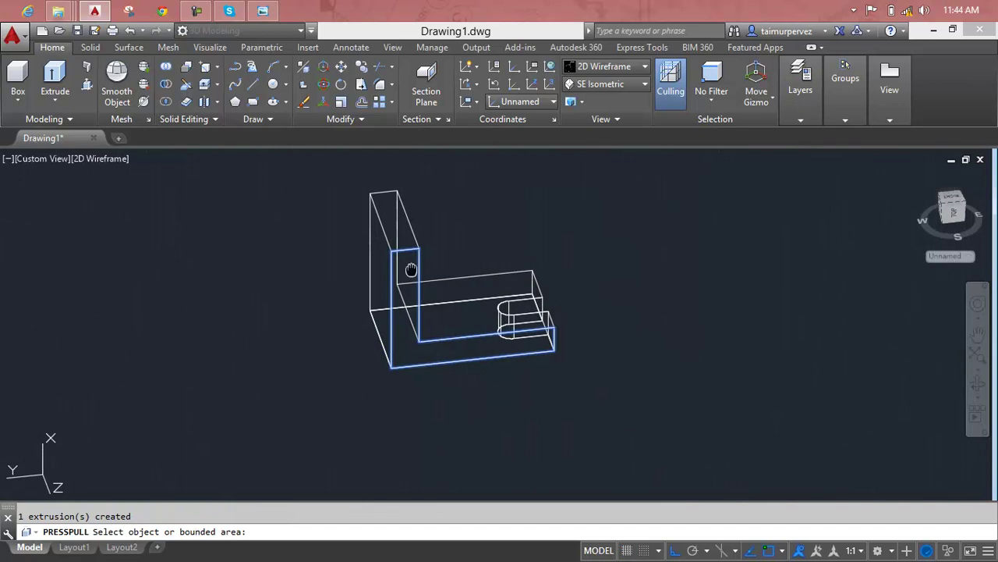
middle_click_drag(428, 300, 403, 315, "shift")
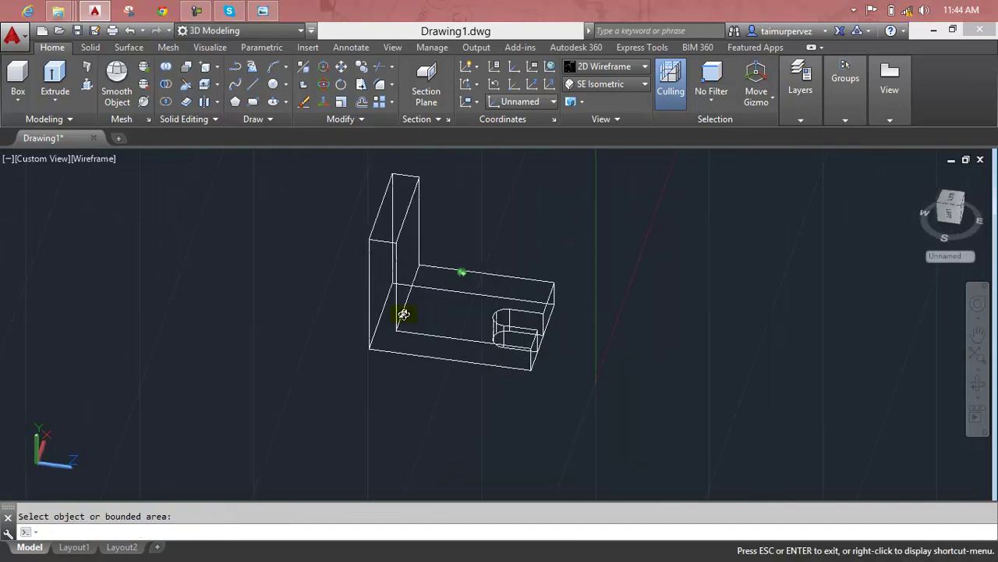
scroll(390, 190, "up", 4)
Fillet the upright's top outer edge at radius 48 and orbit to view it
key("Escape")
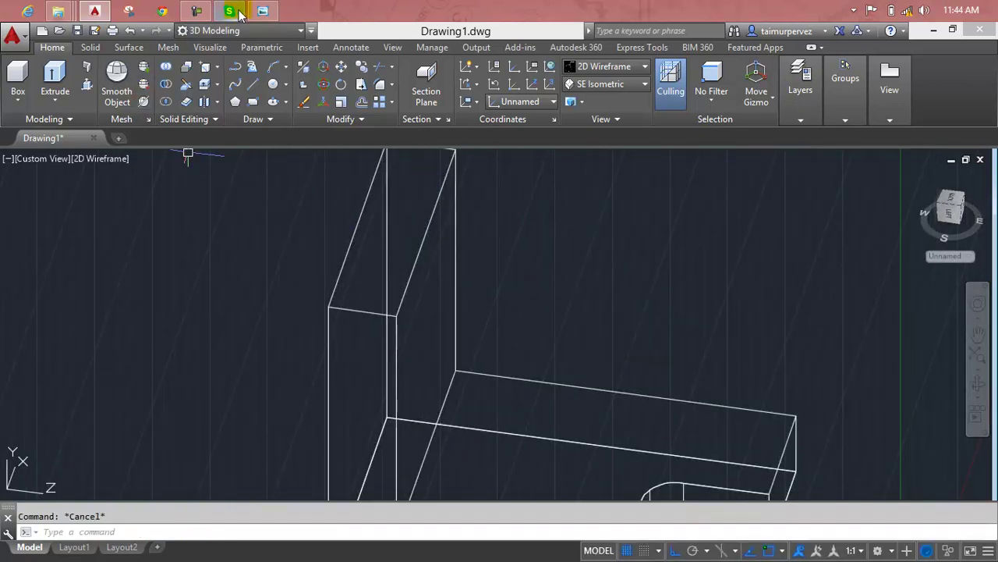
type("f")
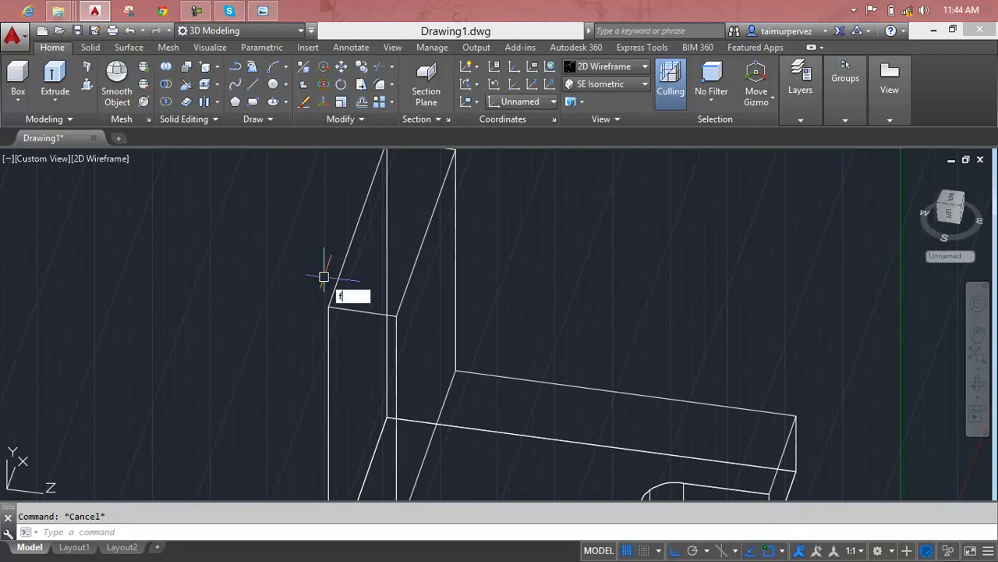
key("Return")
type("r")
key("Return")
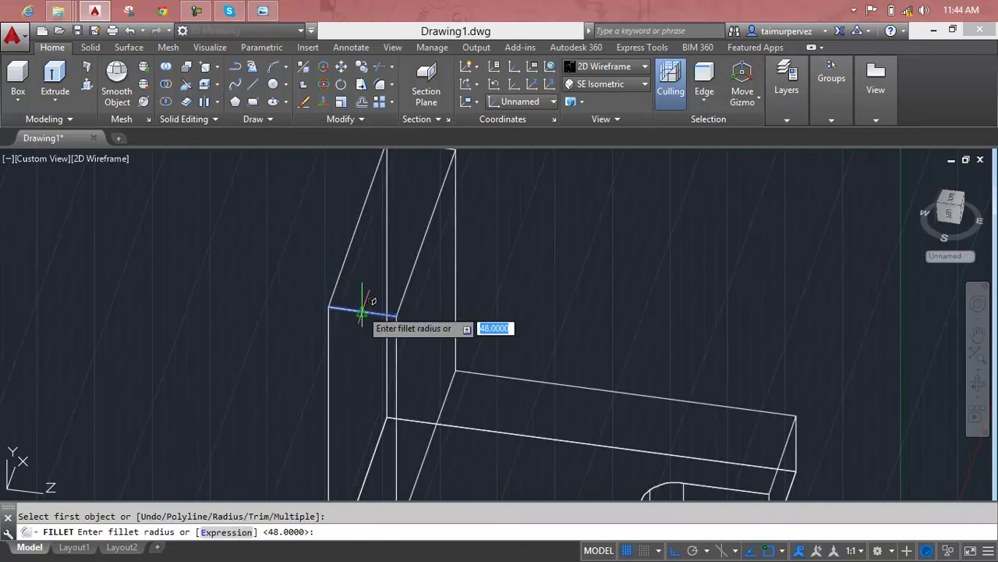
left_click(263, 11)
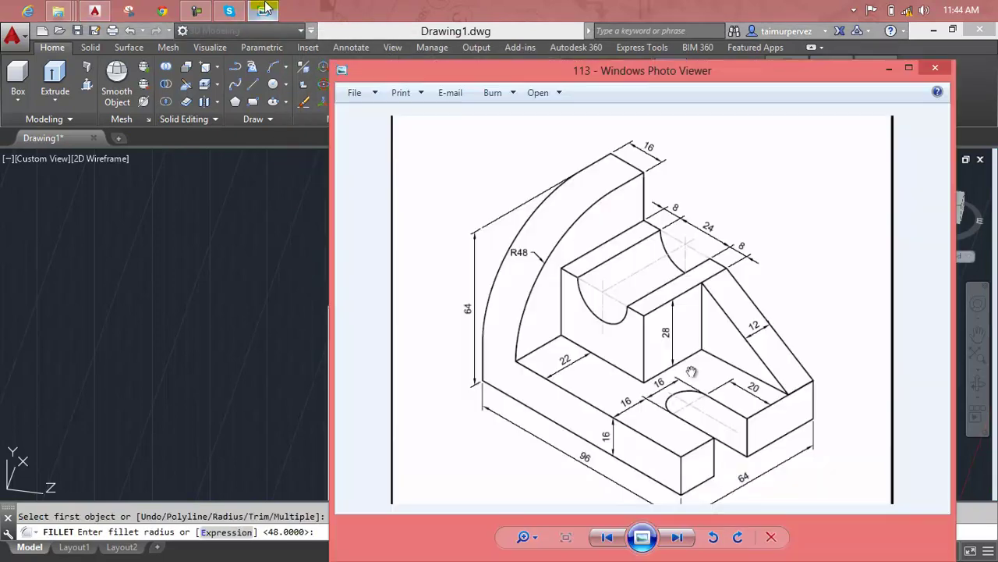
left_click(263, 10)
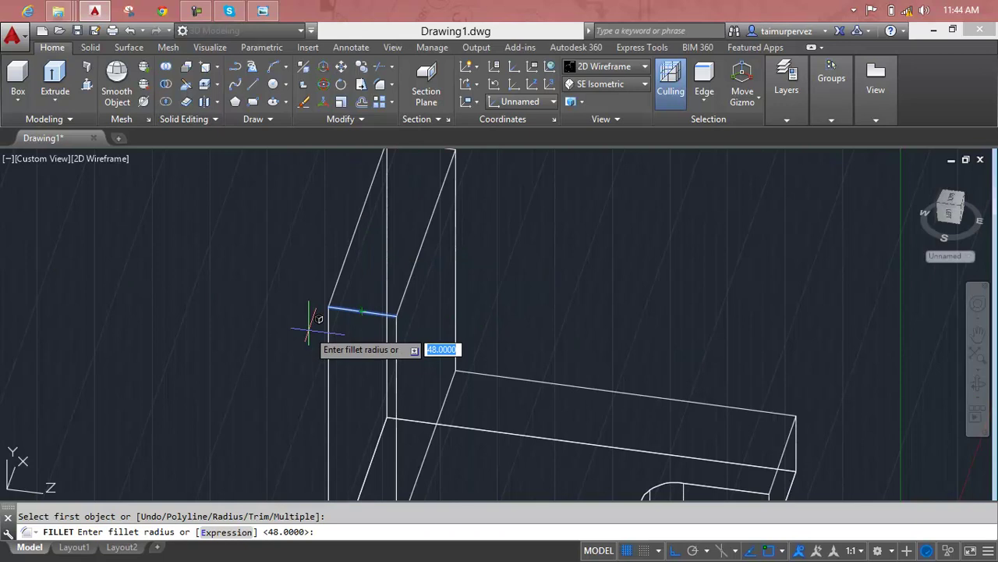
key("Return")
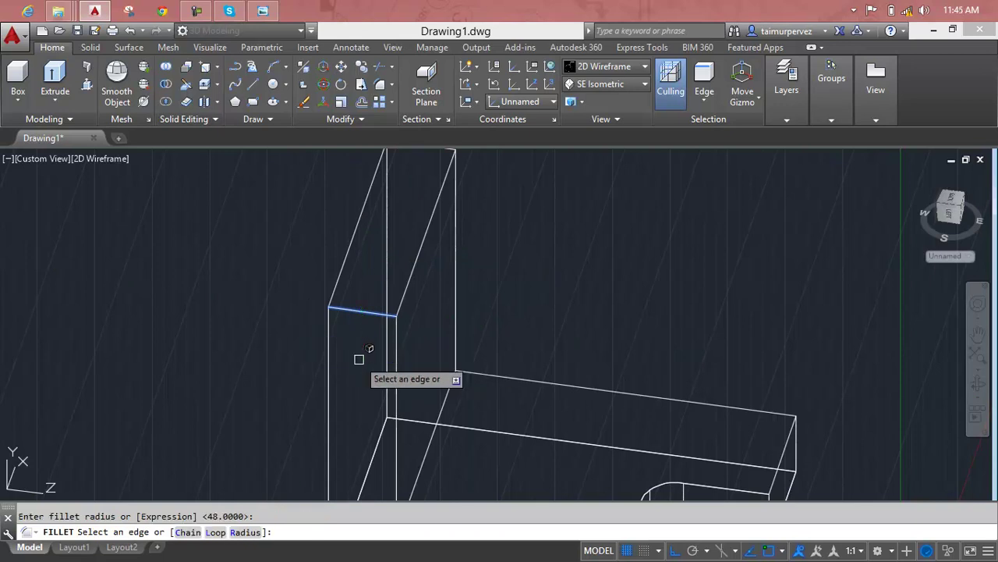
key("Return")
key("Escape")
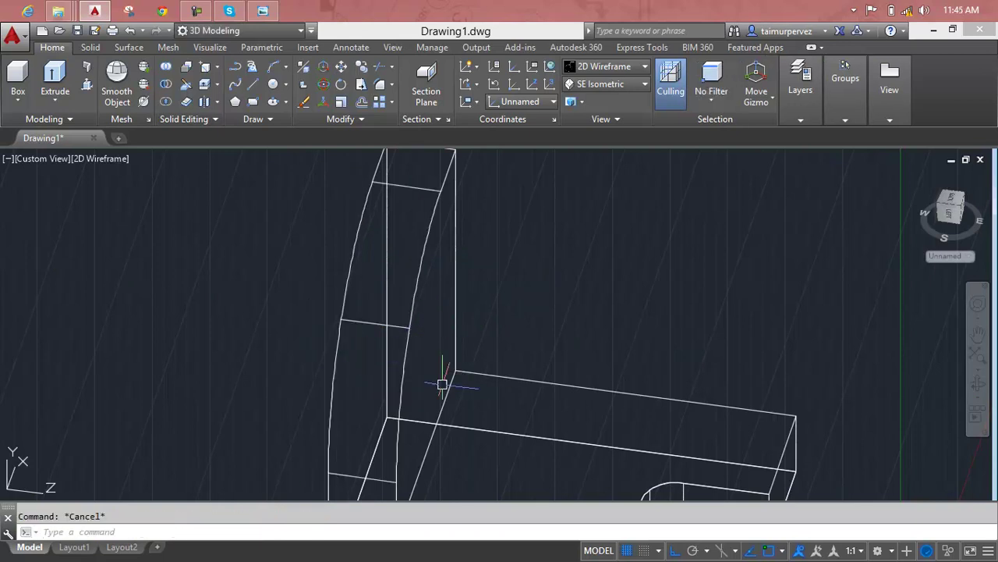
mouse_move(455, 417)
middle_mouse_down("shift")
mouse_move(363, 434)
mouse_move(462, 435)
mouse_move(424, 382)
middle_mouse_up("shift")
Compare the R48 bracket against the reference drawing and zoom into the base
key("Escape")
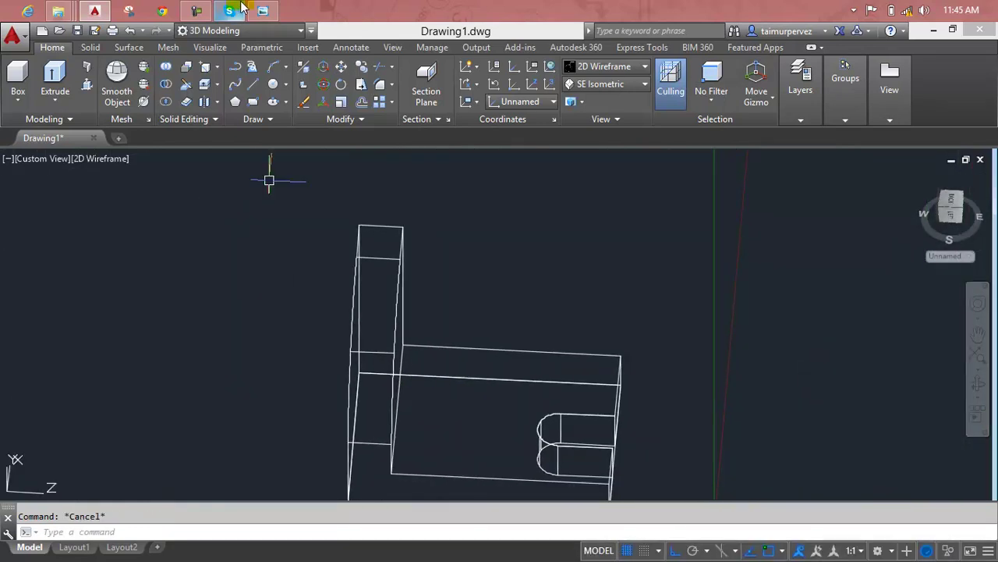
left_click(265, 9)
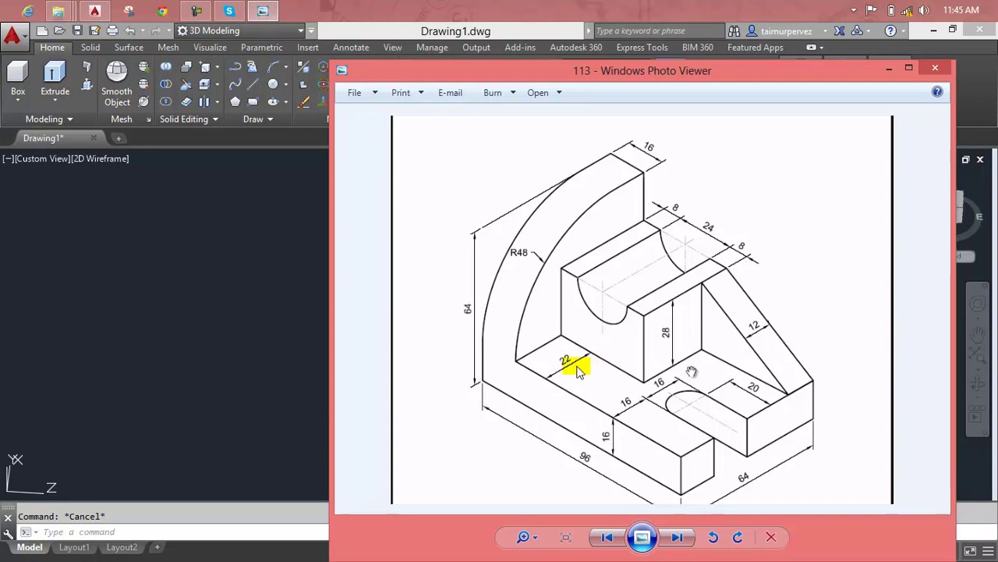
left_click(266, 16)
scroll(377, 296, "up", 2)
scroll(377, 297, "up", 2)
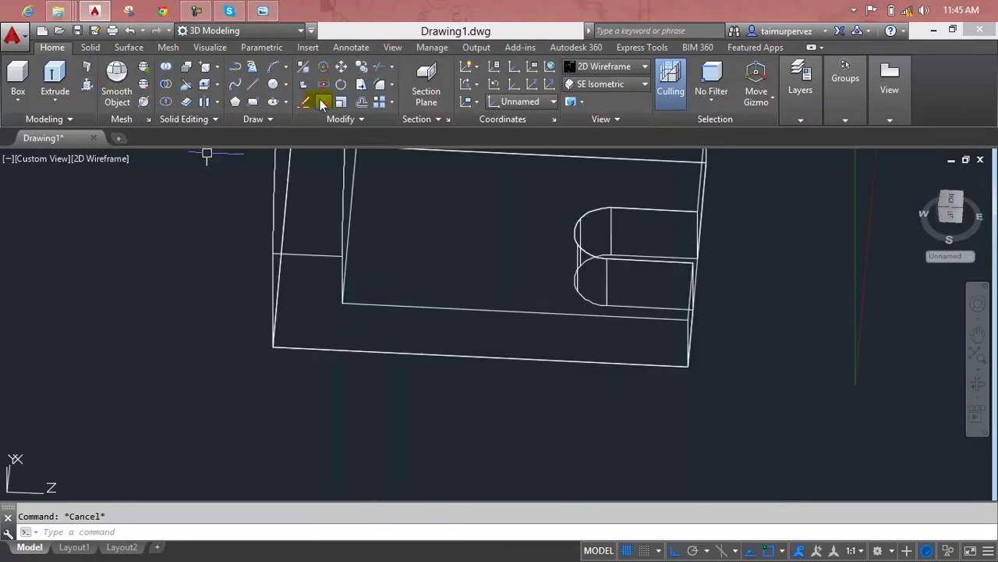
Copy the lower inner top edge of the base 22 units across the top face, then reopen the reference image in Photo Viewer
left_click(217, 67)
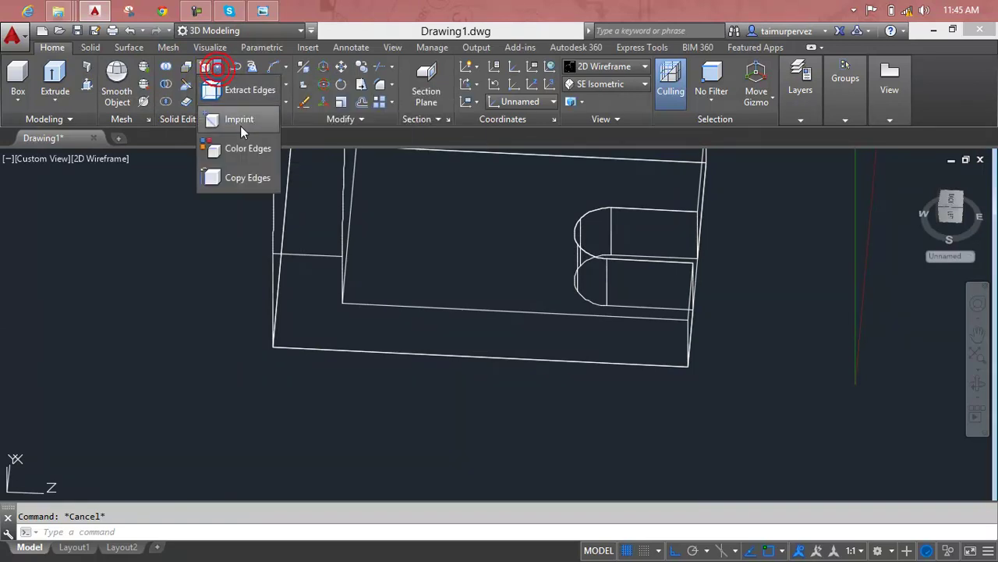
left_click(245, 179)
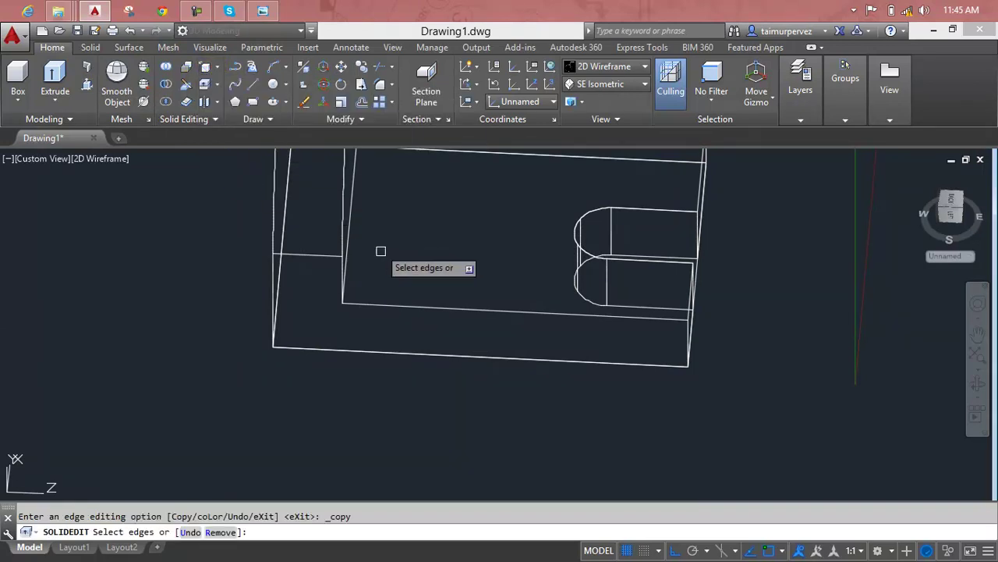
left_click(399, 304)
key("Return")
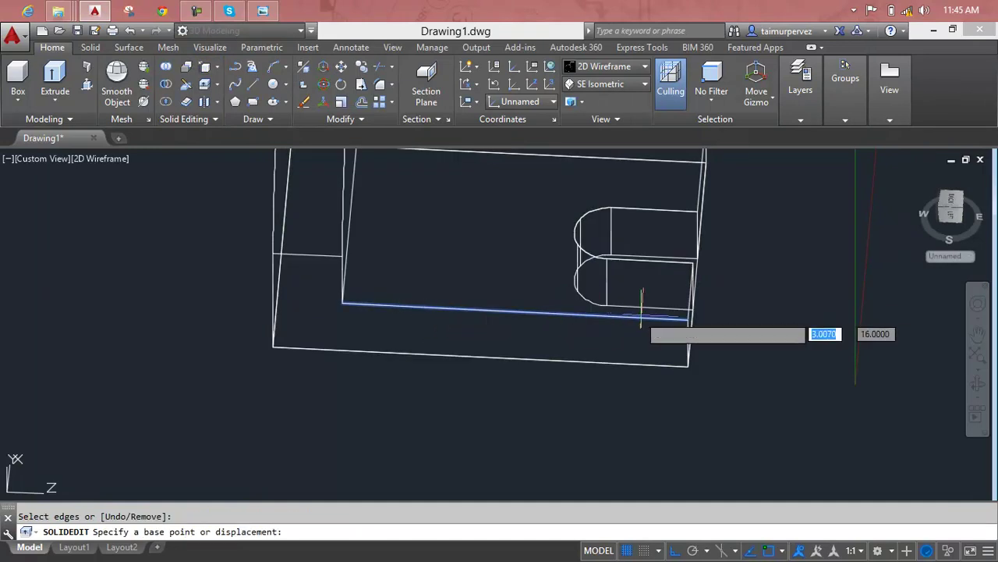
left_click(516, 312)
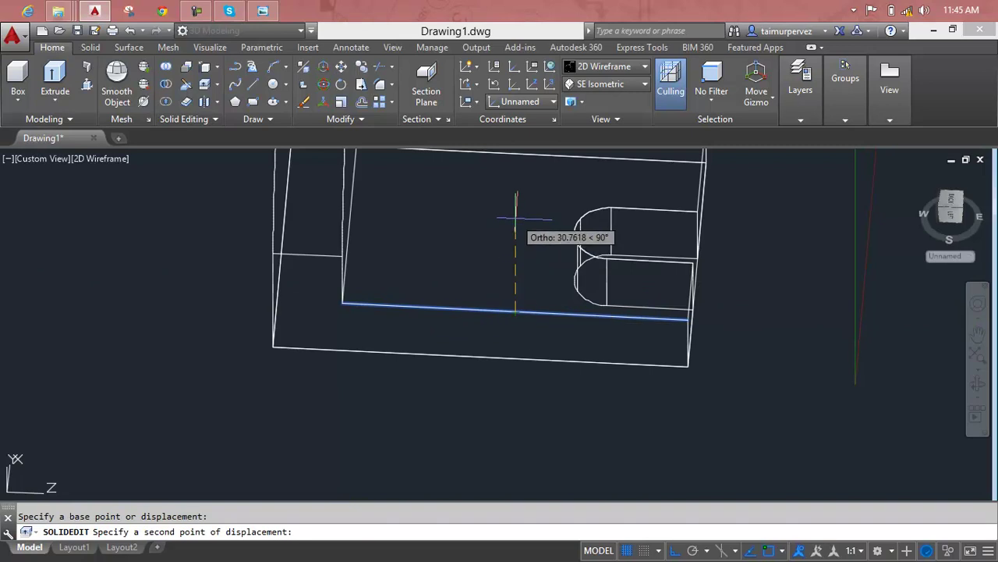
key("F7")
type("22")
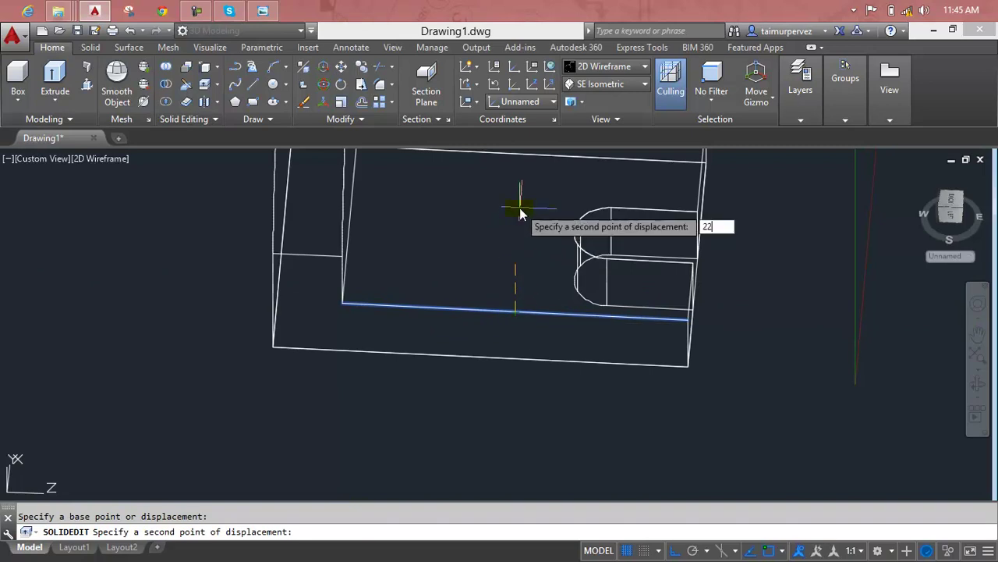
key("Return")
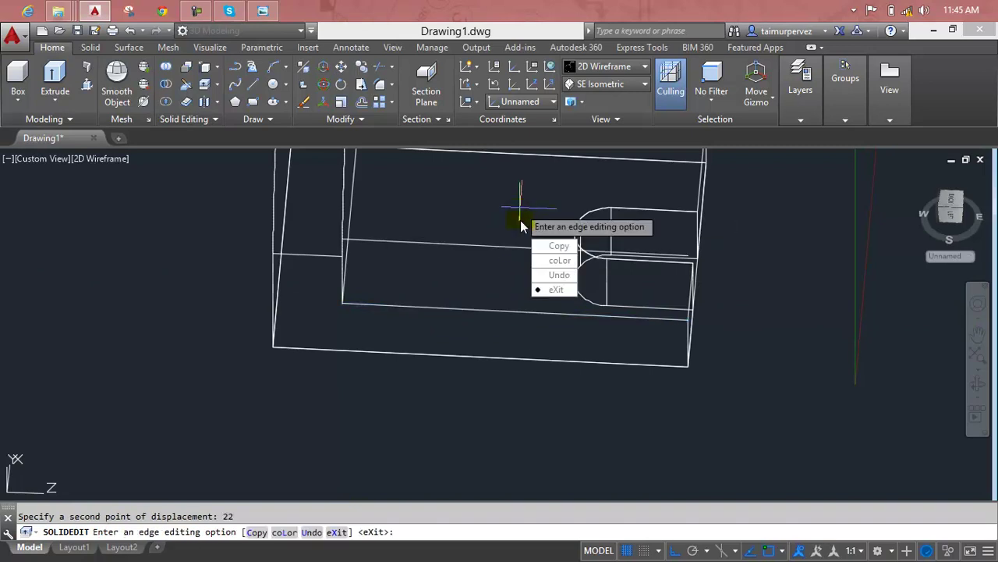
key("Return")
key("Return")
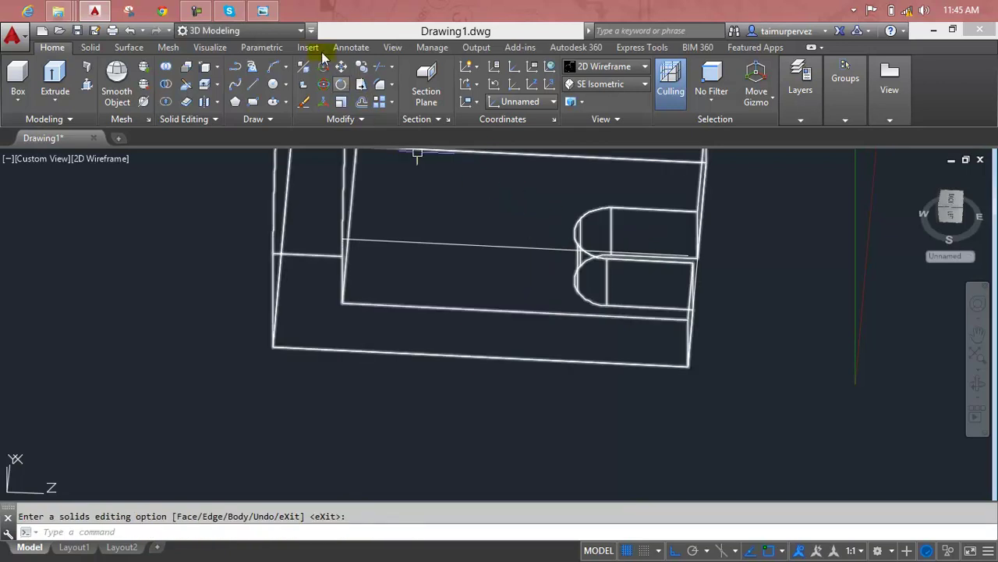
key("Escape")
left_click(265, 10)
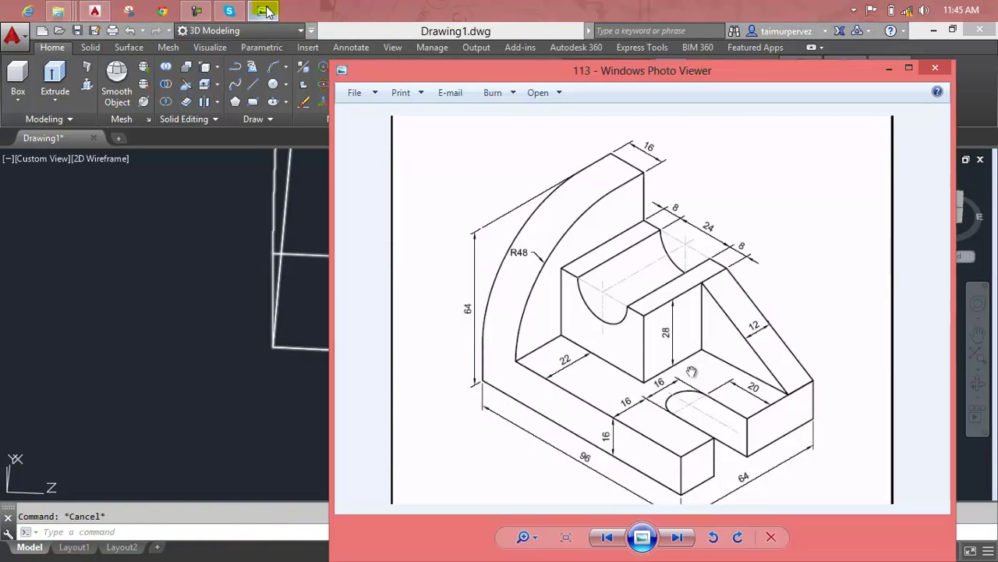
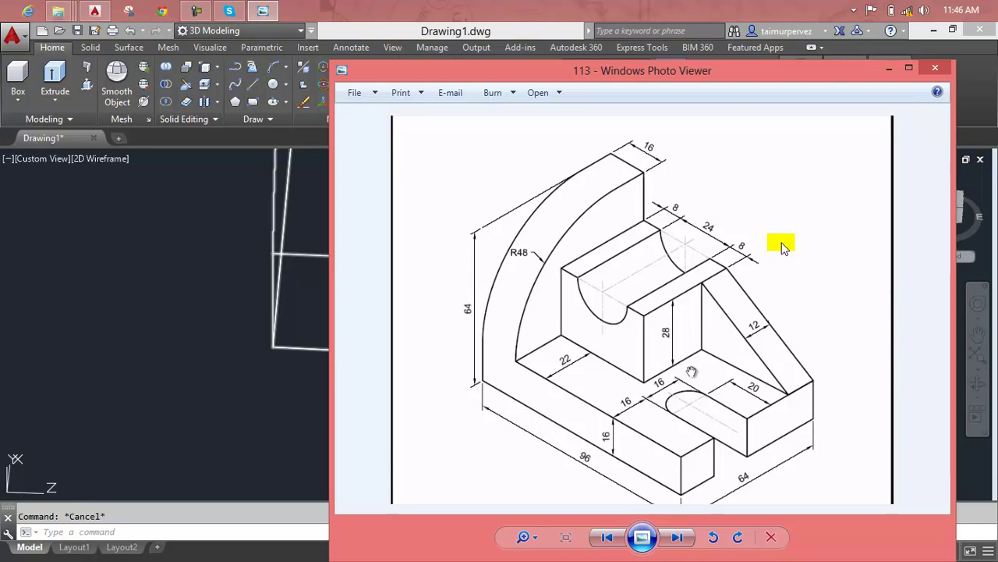
Set aside the Photo Viewer reference sketch so the wireframe bracket in Drawing1.dwg shows again
left_click(197, 11)
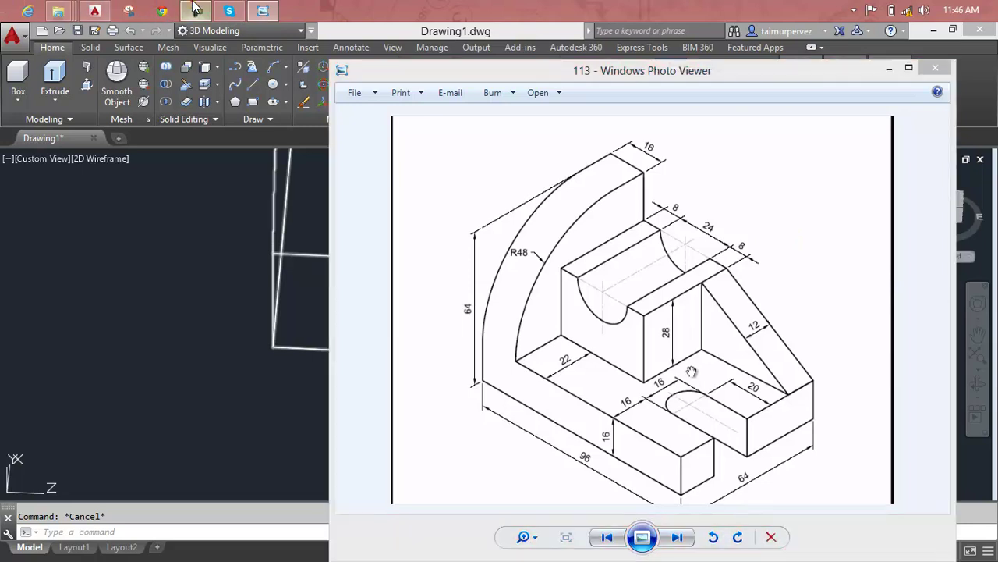
left_click(877, 515)
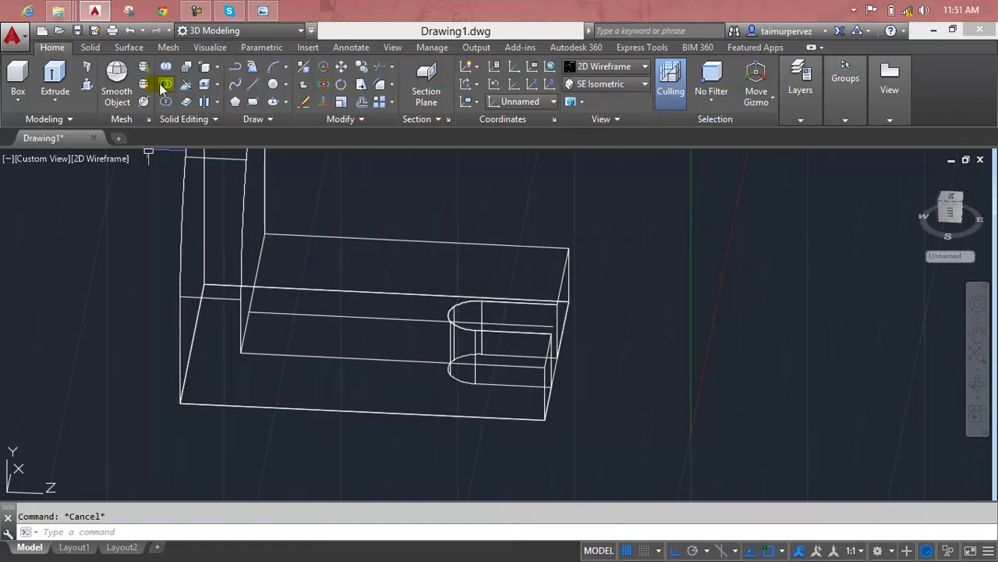
Copy the inner edge of the base's top face 40 units along as a crosswise guide line
left_click(206, 68)
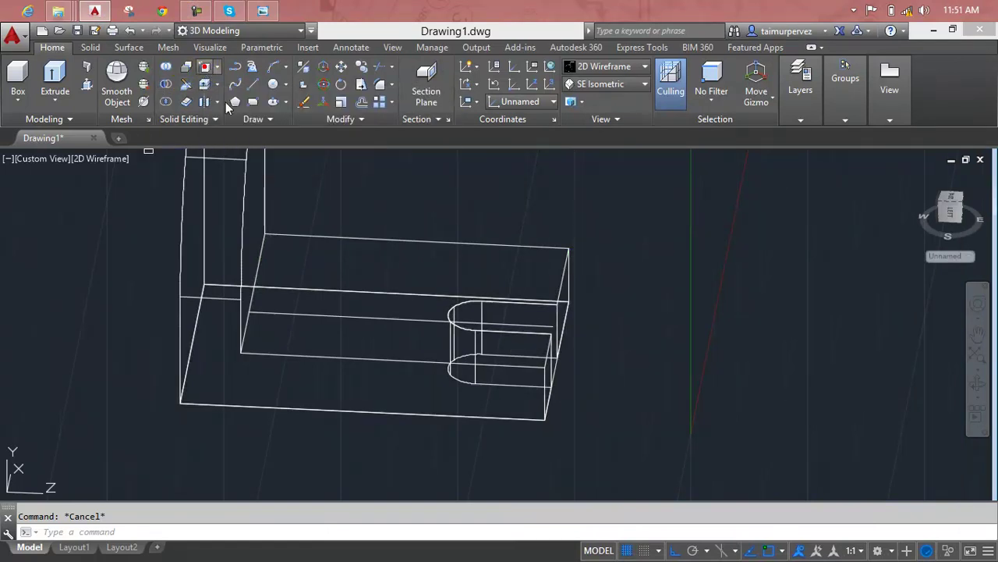
left_click(266, 245)
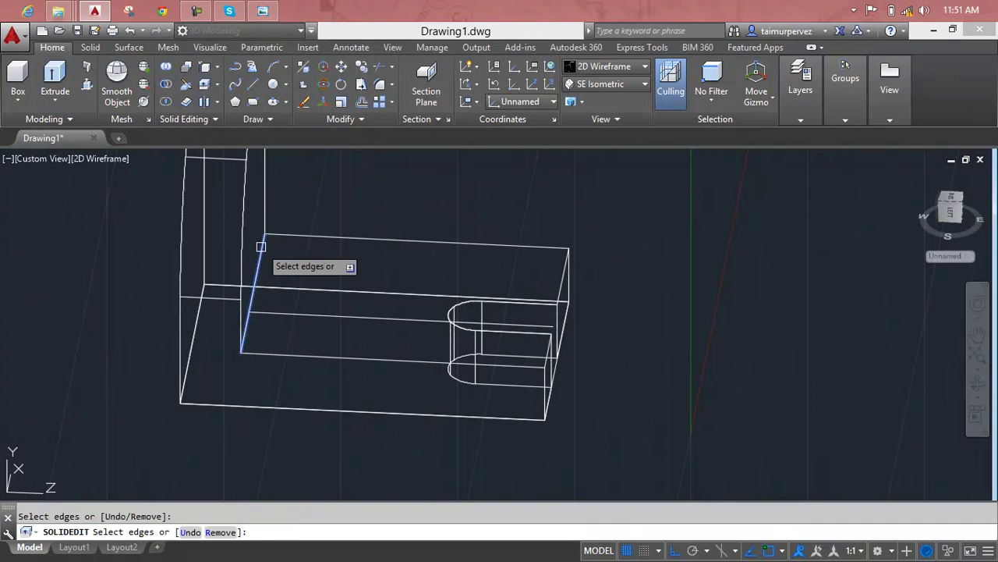
key("Return")
left_click(264, 234)
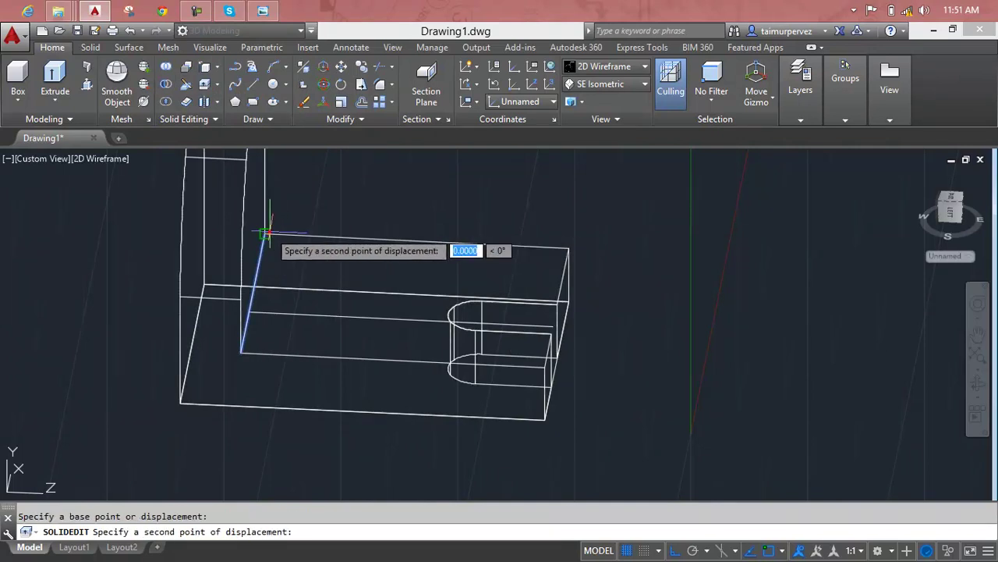
type("40")
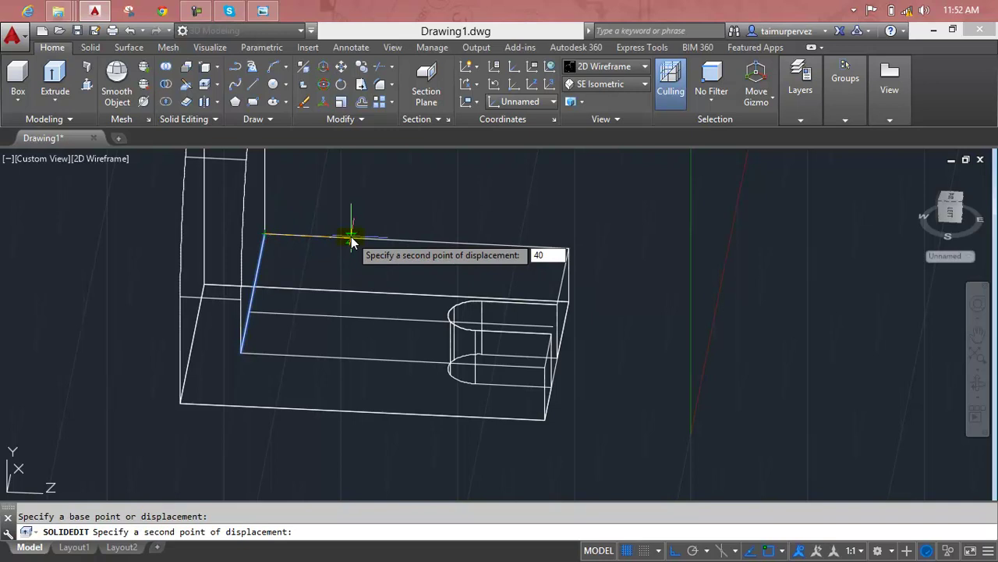
key("Return")
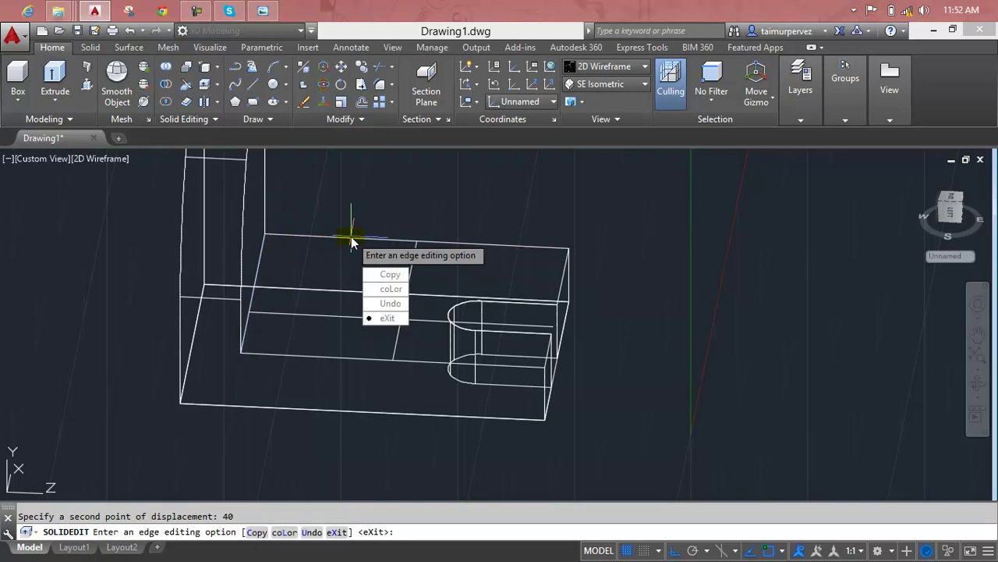
key("Return")
key("Return")
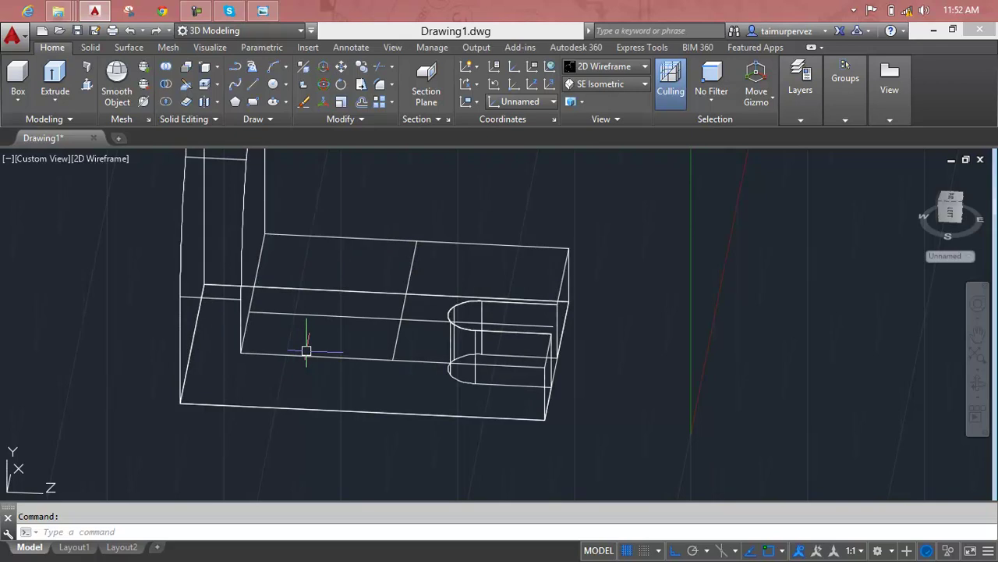
scroll(394, 338, "up", 2)
scroll(399, 338, "up", 2)
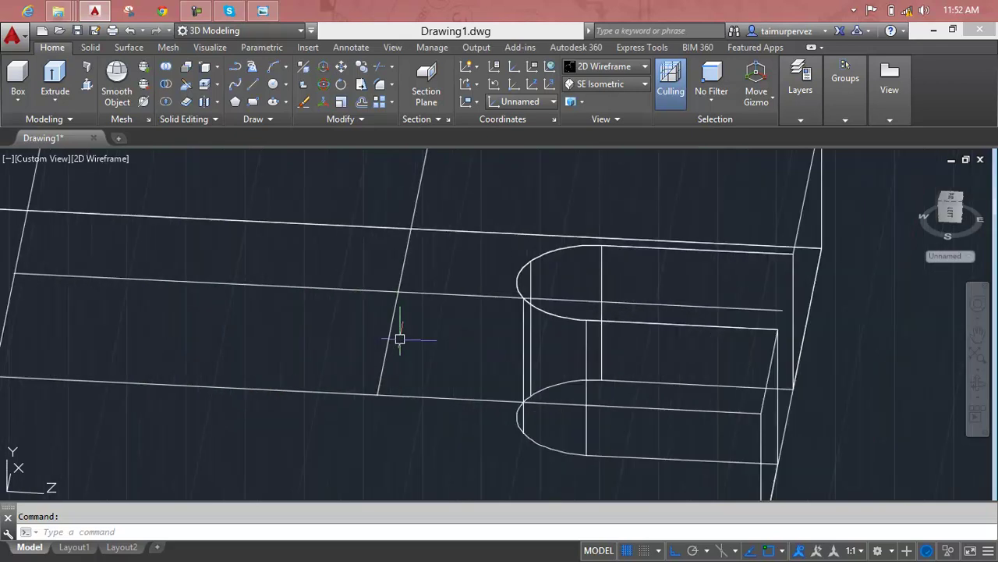
scroll(456, 316, "down", 2)
scroll(453, 320, "down", 2)
key("Escape")
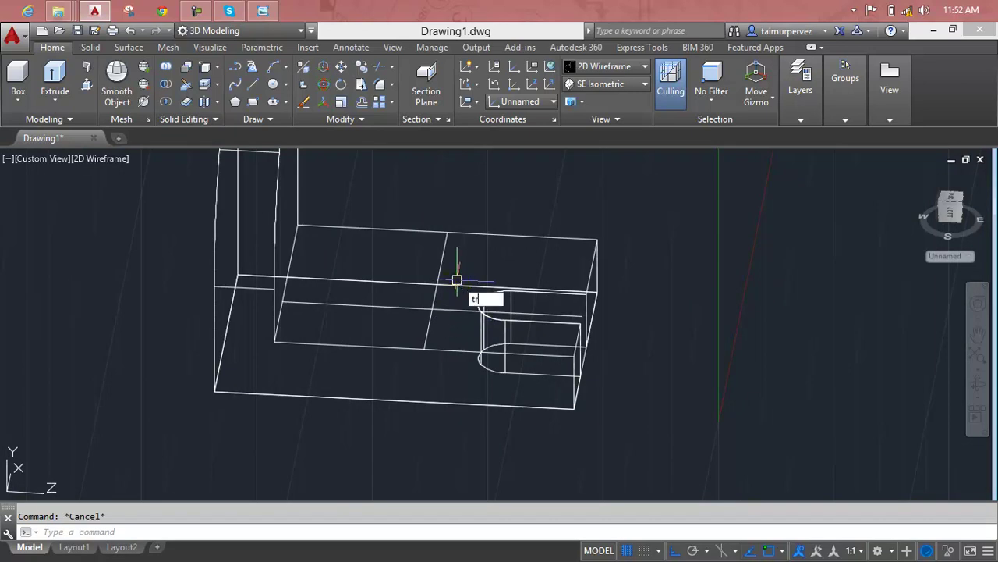
key("Return")
left_click(441, 264)
left_click(419, 309)
key("Return")
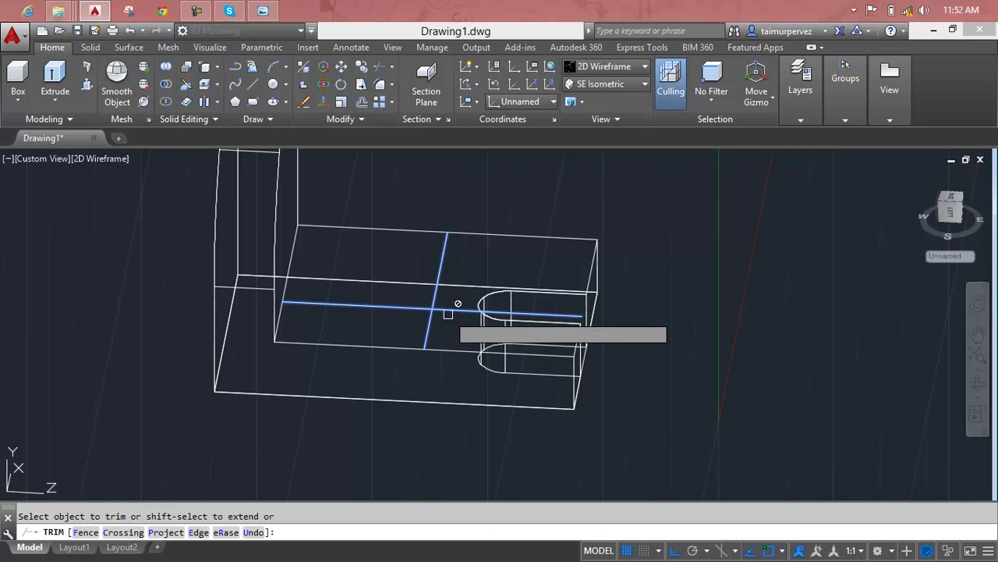
key("Escape")
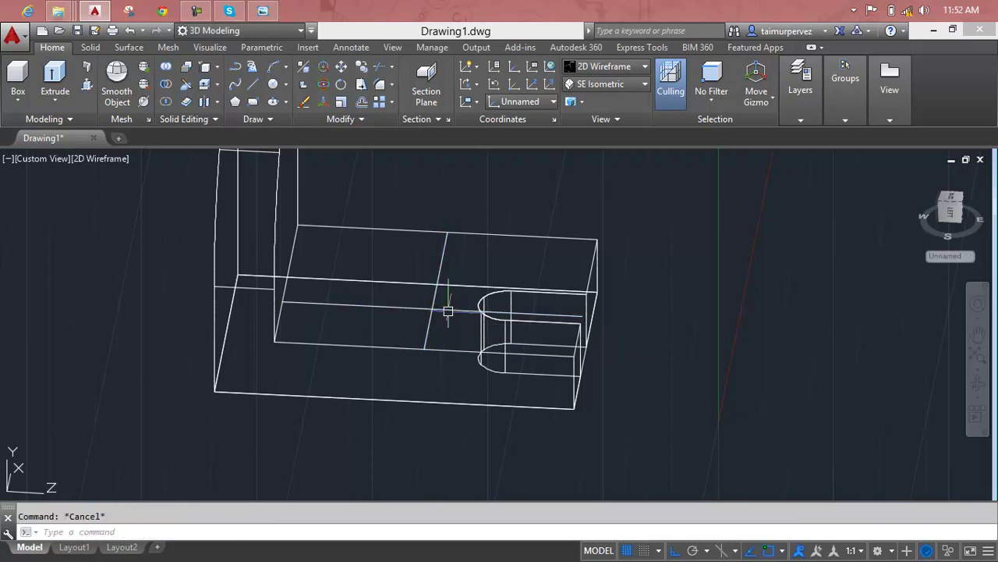
type("tr")
key("Return")
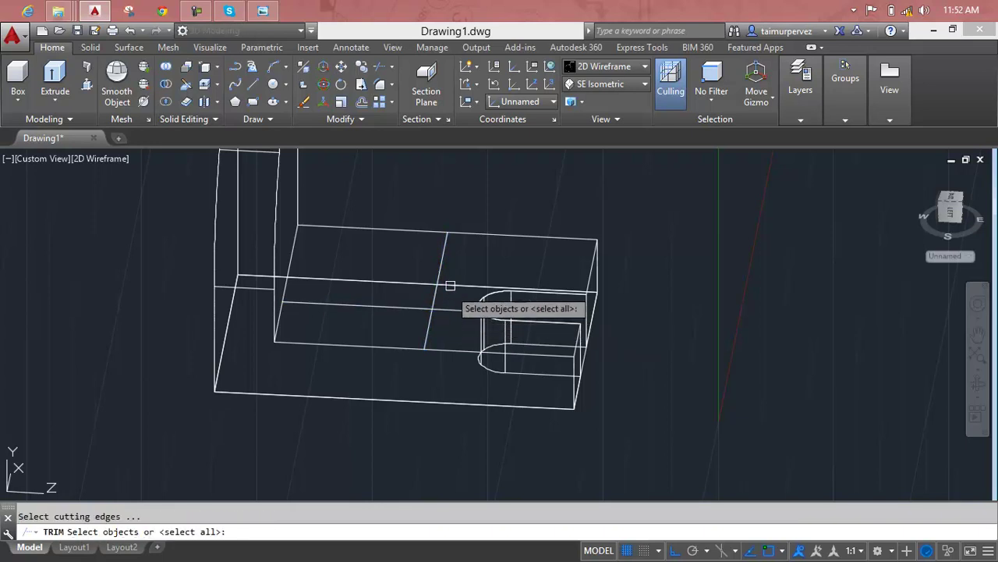
left_click(442, 258)
left_click(414, 310)
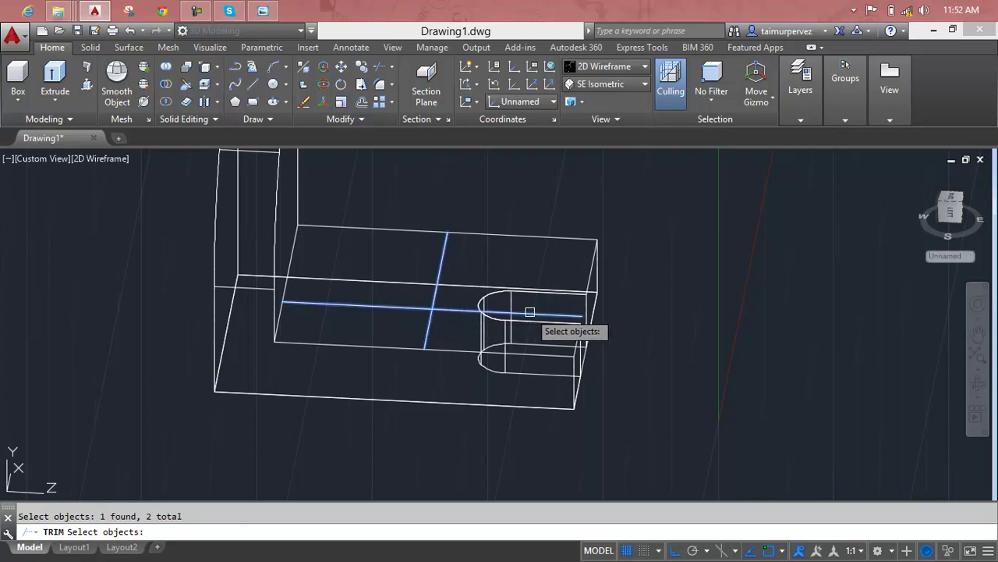
key("Escape")
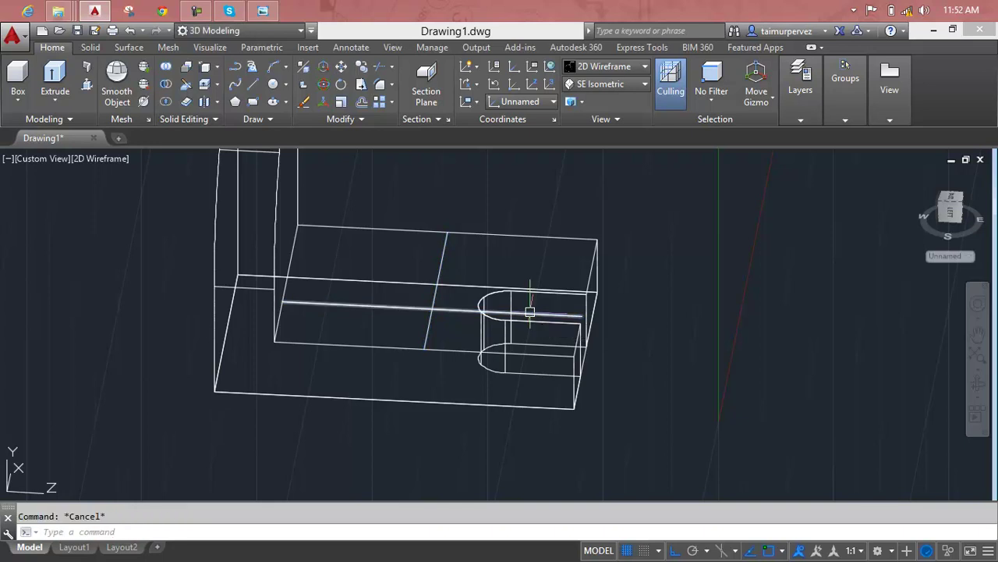
type("tr")
key("Return")
left_click(657, 228)
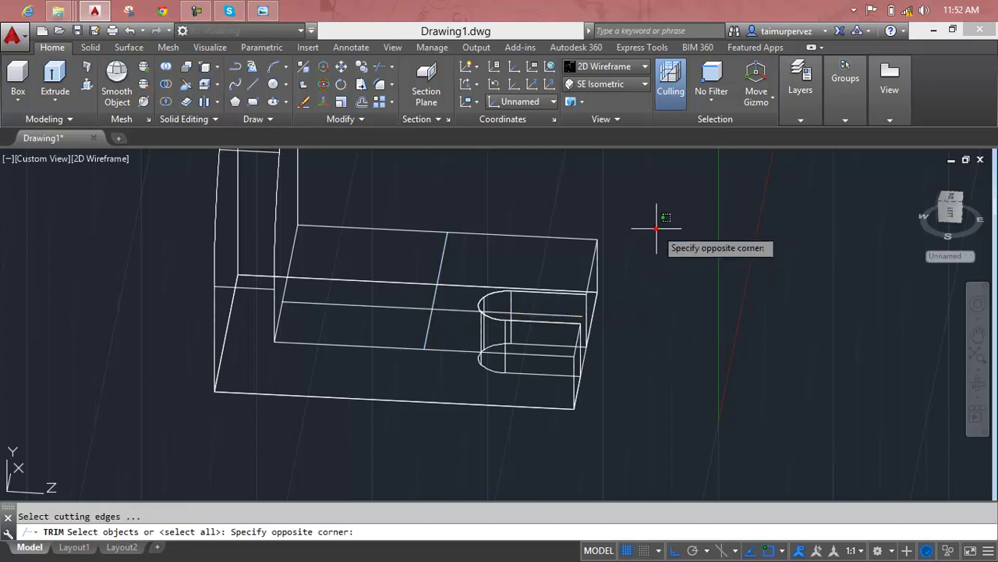
left_click(355, 405)
key("Return")
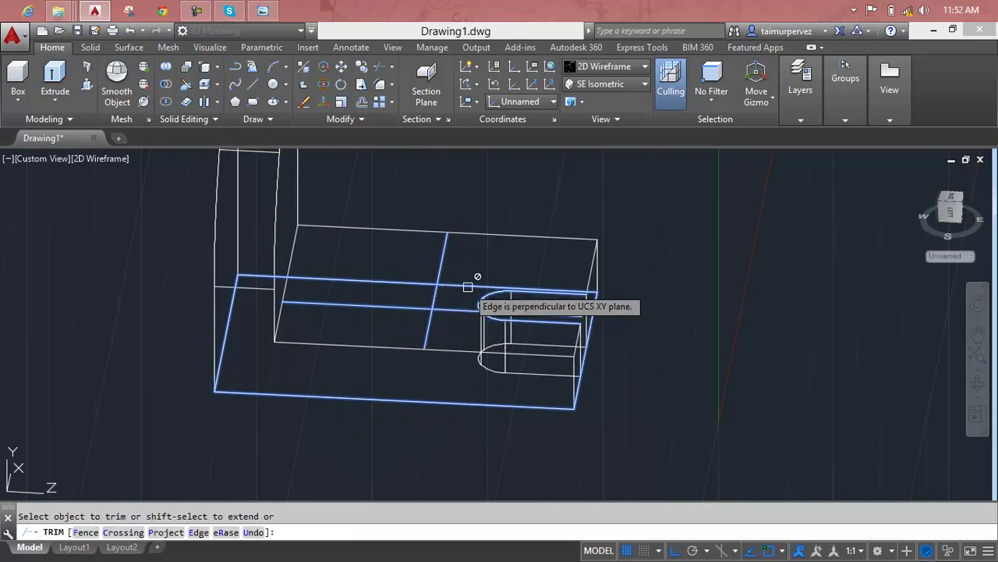
key("Escape")
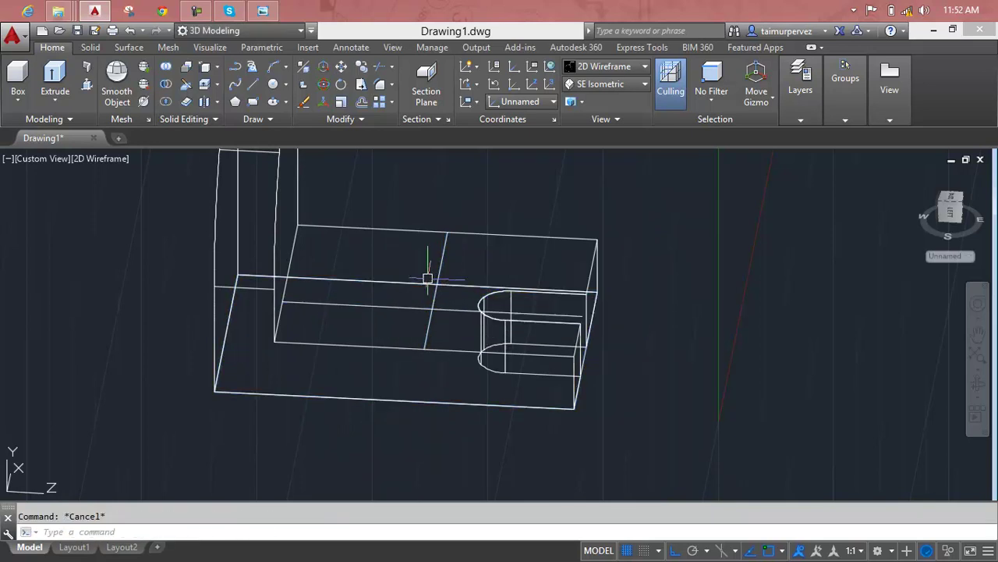
scroll(427, 279, "down", 5)
scroll(401, 290, "up", 4)
scroll(400, 297, "up", 1)
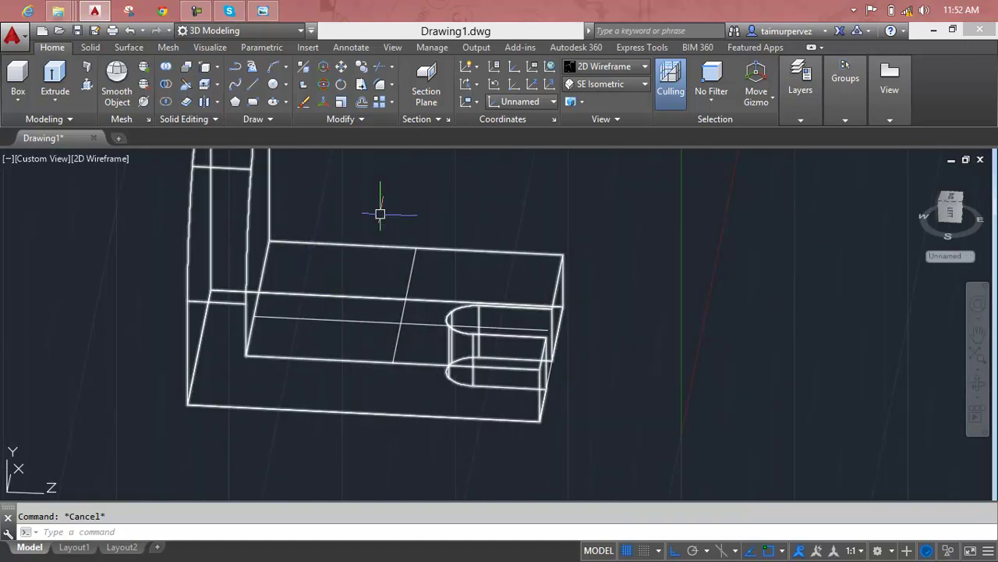
Press-pull the rectangle beside the upright wall 28 units up, then erase the stray guide line
left_click(89, 87)
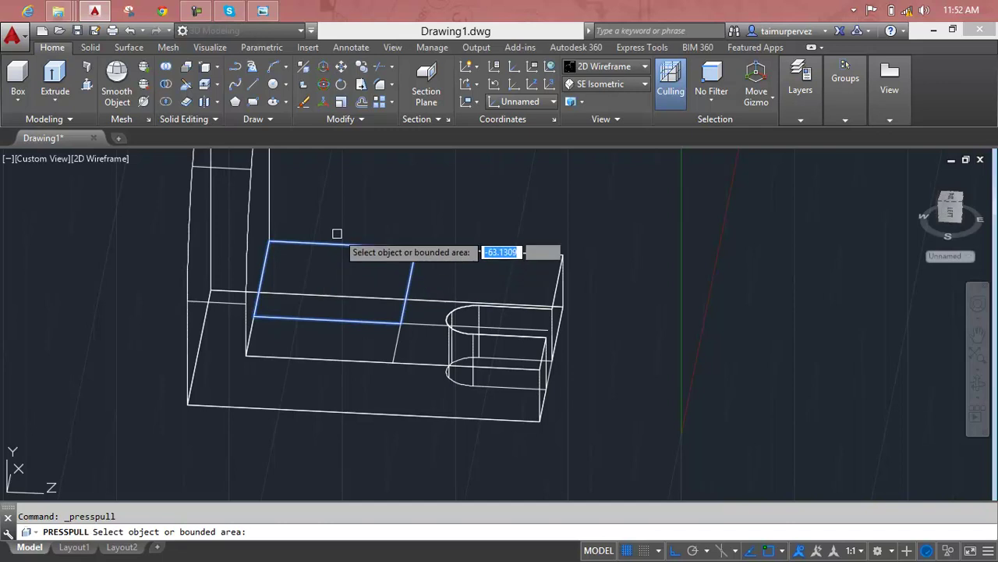
left_click(330, 279)
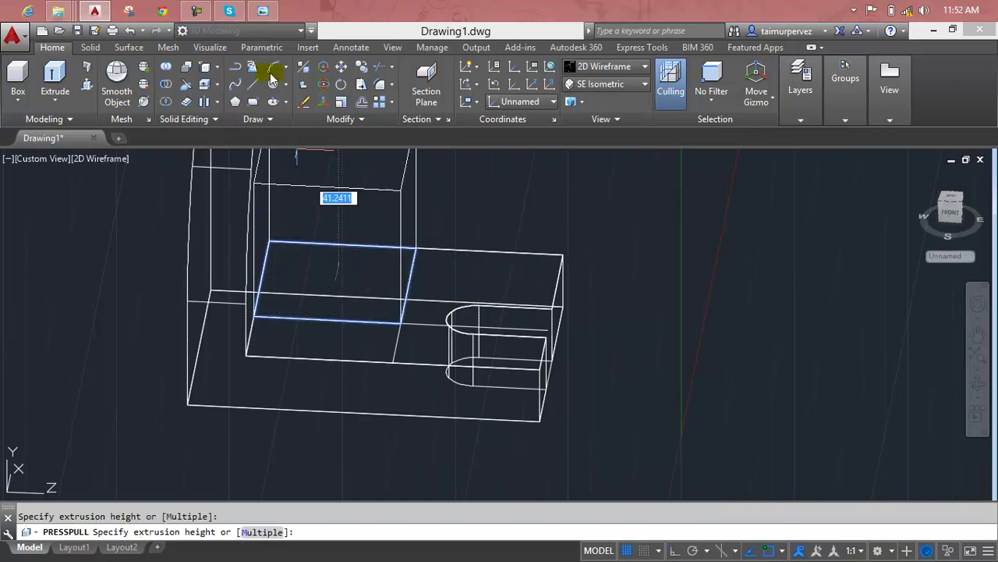
left_click(265, 10)
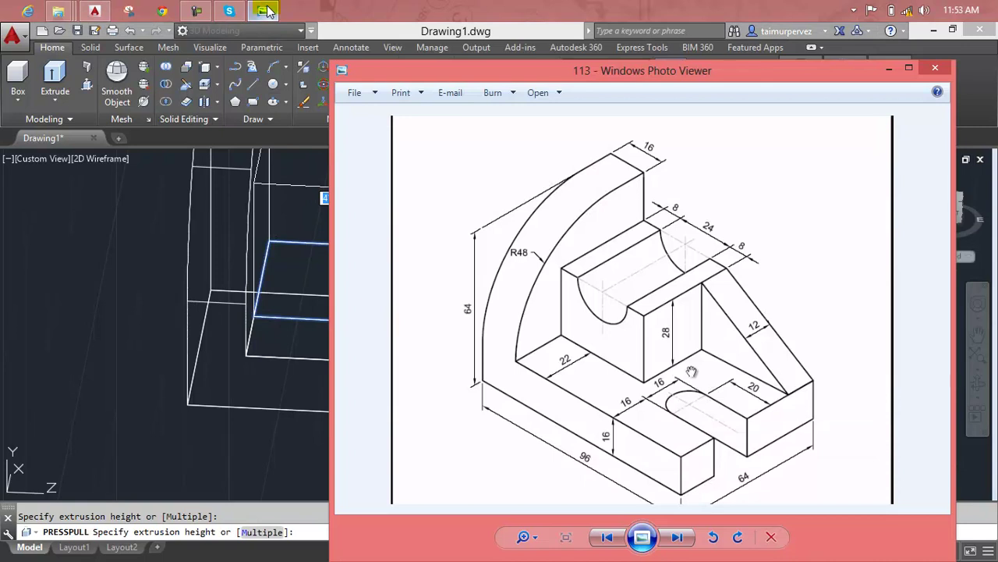
left_click(266, 11)
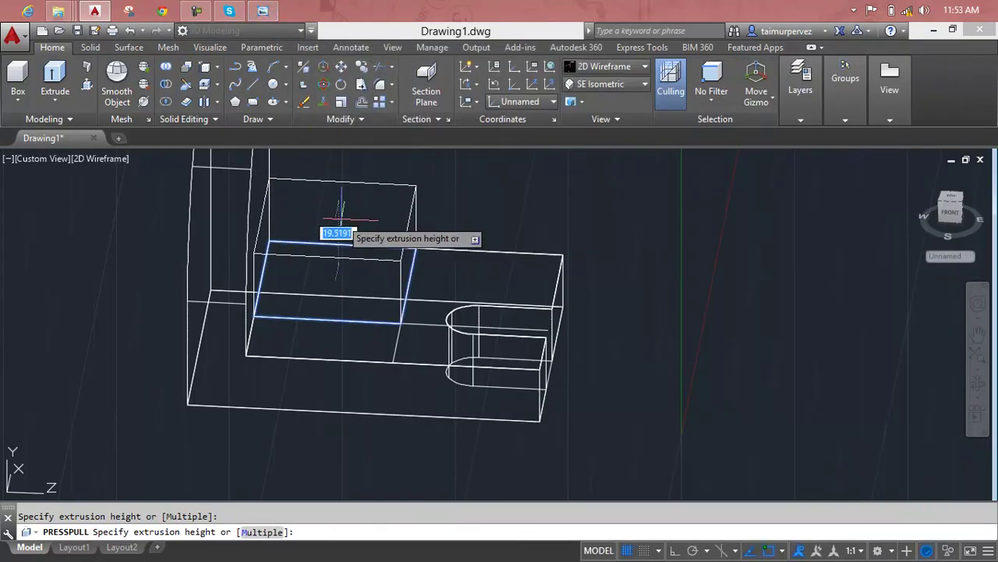
key("Return")
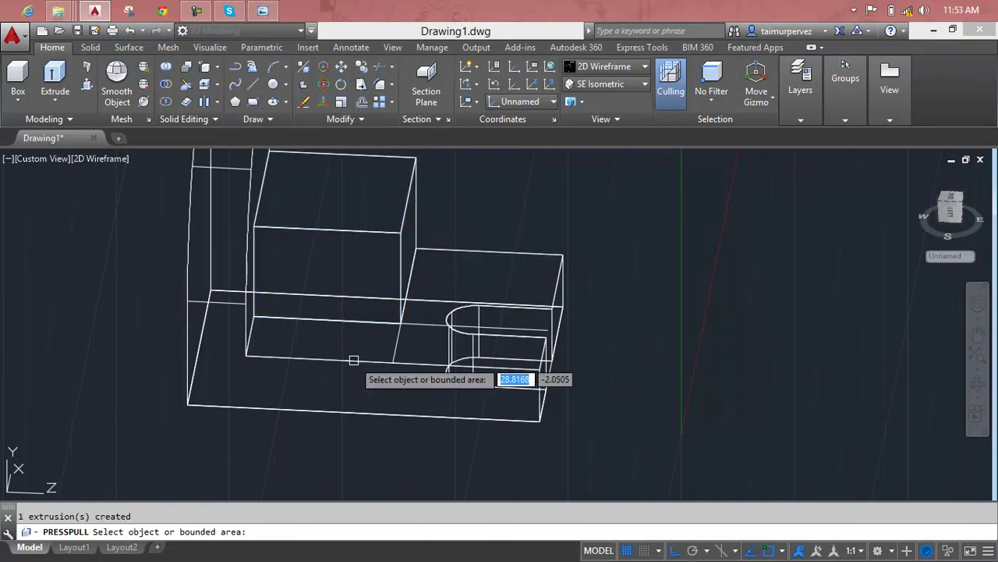
key("Return")
left_click(411, 328)
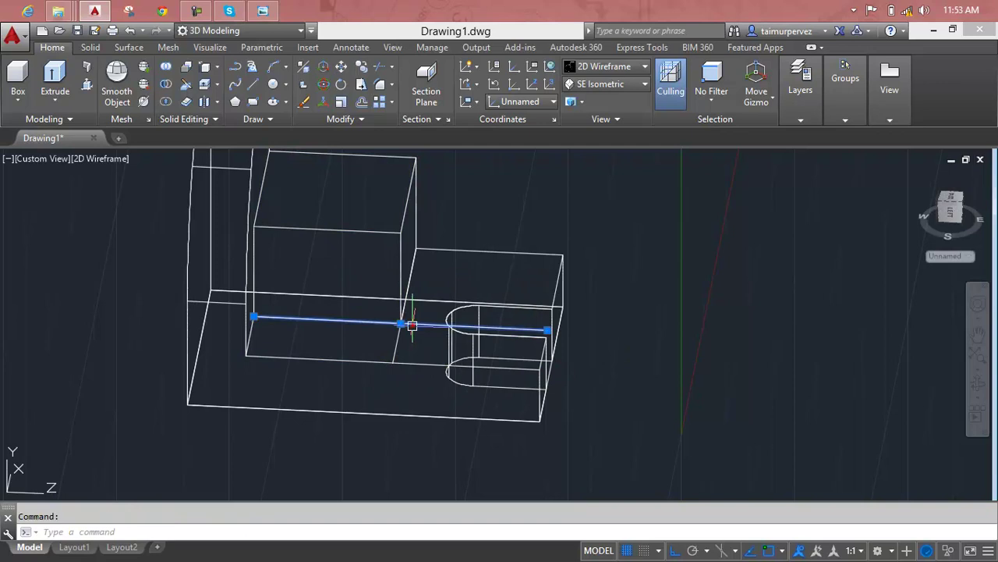
key("Delete")
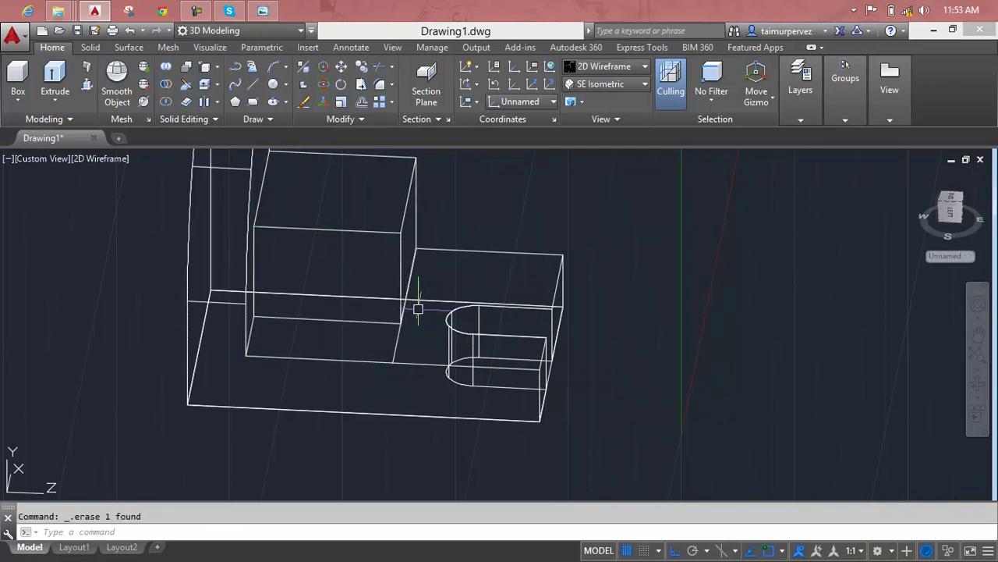
Delete another leftover line on the solid
left_click(398, 347)
key("Delete")
scroll(332, 304, "up", 1)
scroll(325, 291, "up", 1)
scroll(341, 375, "up", 1)
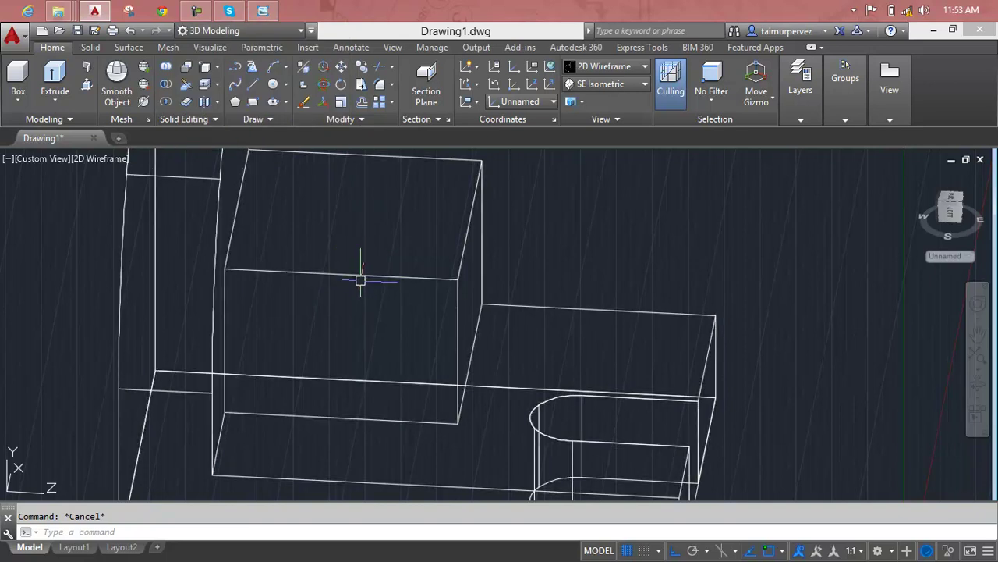
Start a circle on the block's edge, cancel it, and check the visual styles list unchanged
type("c")
key("Return")
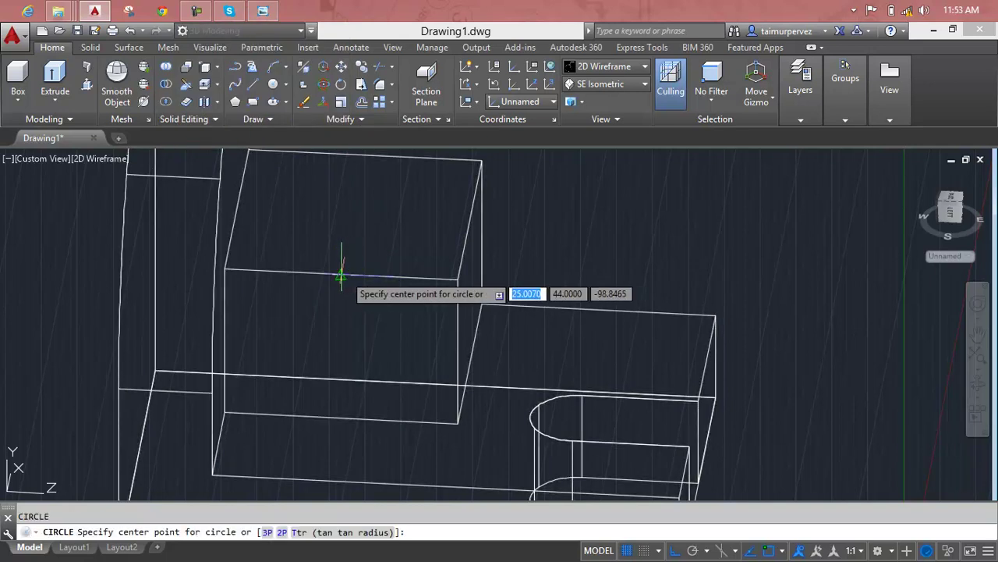
left_click(344, 274)
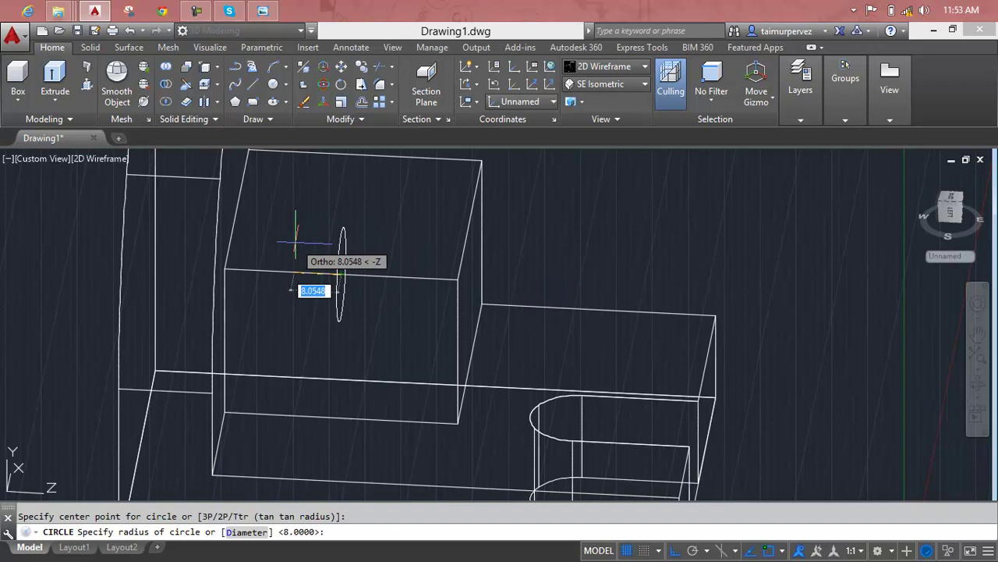
key("Escape")
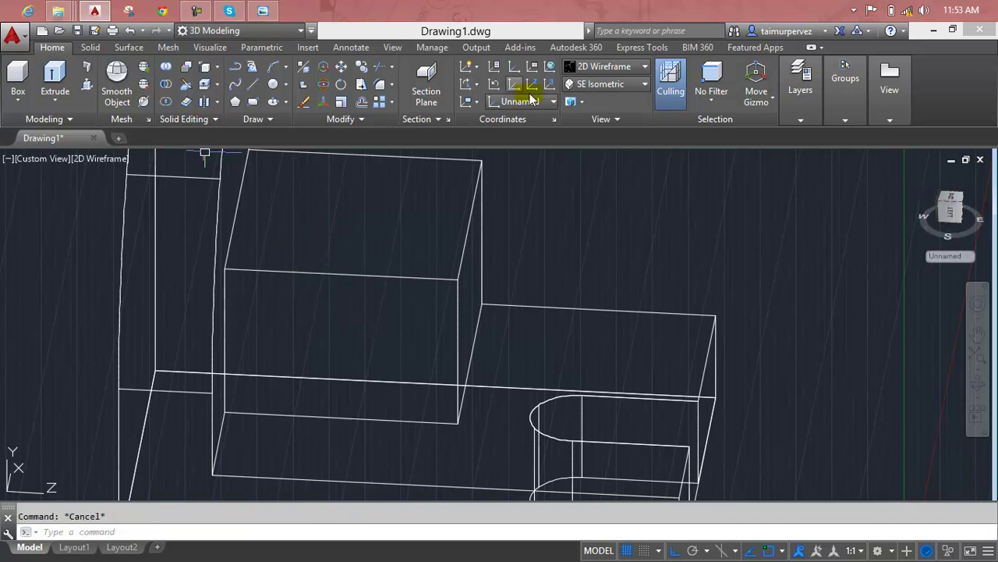
left_click(599, 70)
left_click(599, 70)
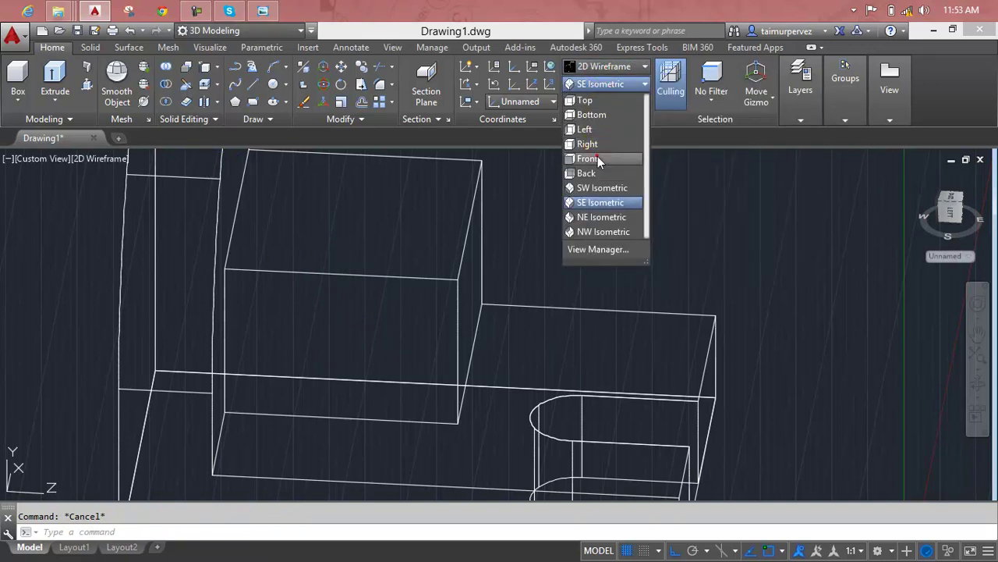
Switch to the Front view and frame the bracket
left_click(598, 158)
middle_click_drag(442, 354, 418, 314)
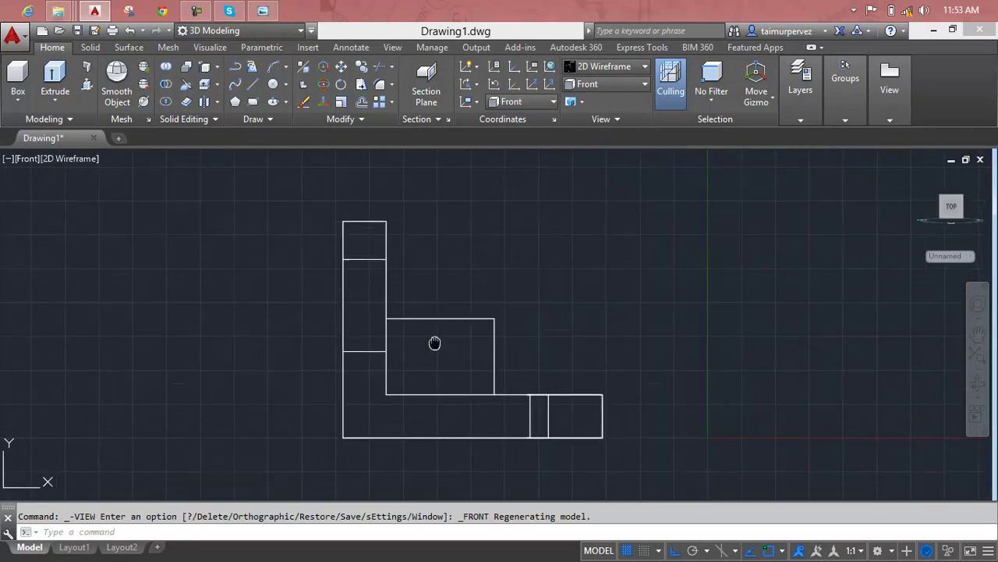
key("Escape")
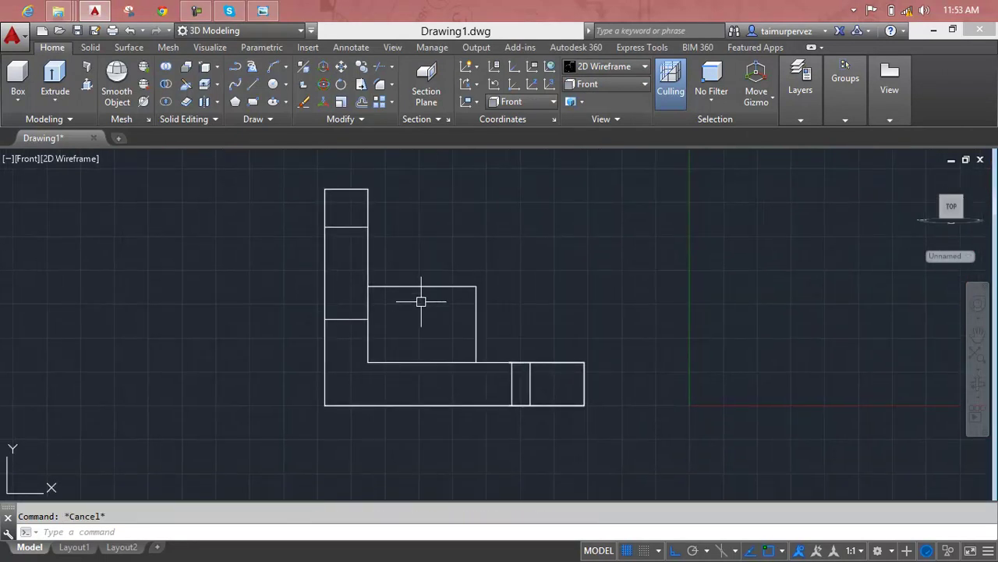
scroll(429, 290, "up", 6)
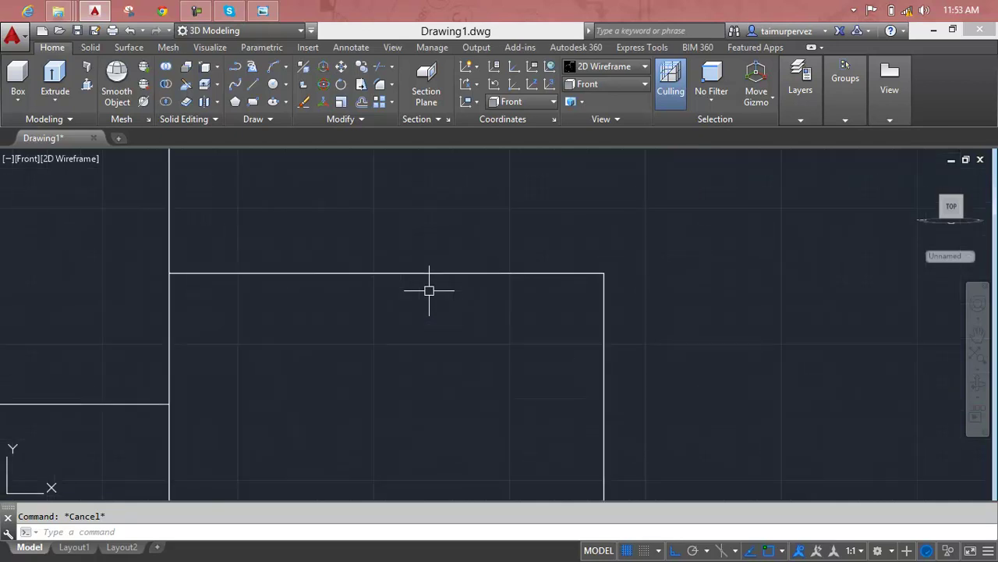
type("c")
Draw a radius-24 circle on the block's top edge, then delete it as oversized
key("Return")
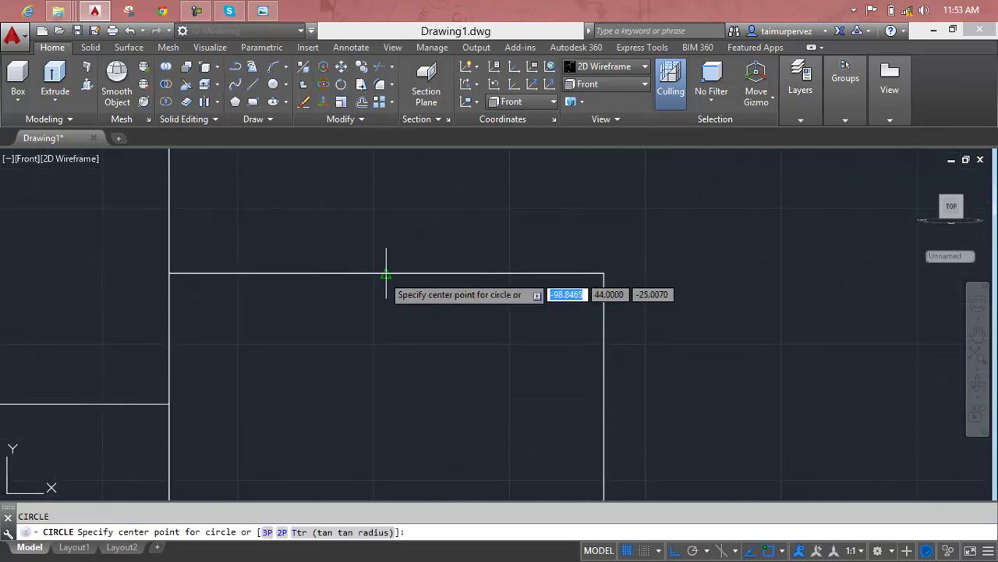
left_click(383, 275)
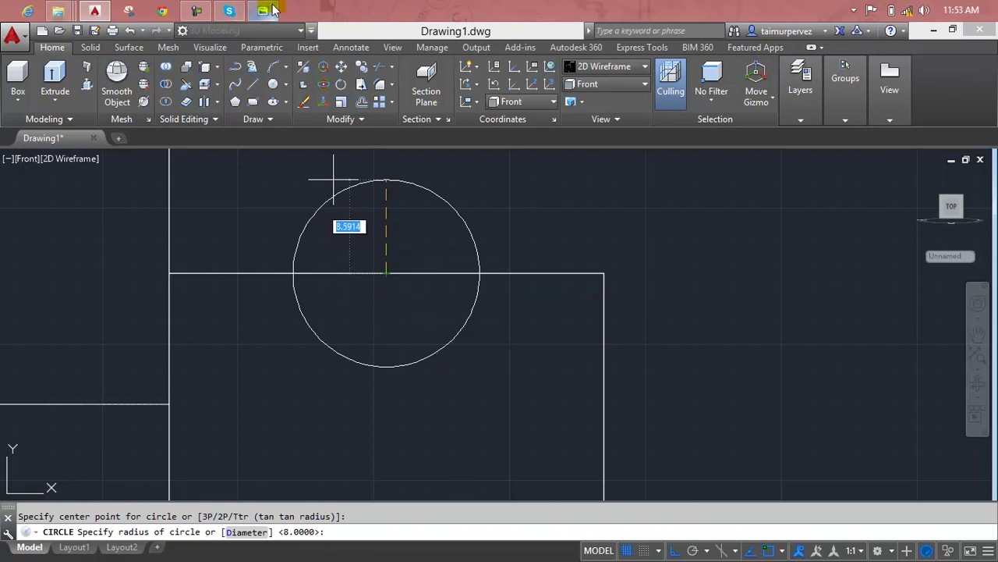
left_click(269, 10)
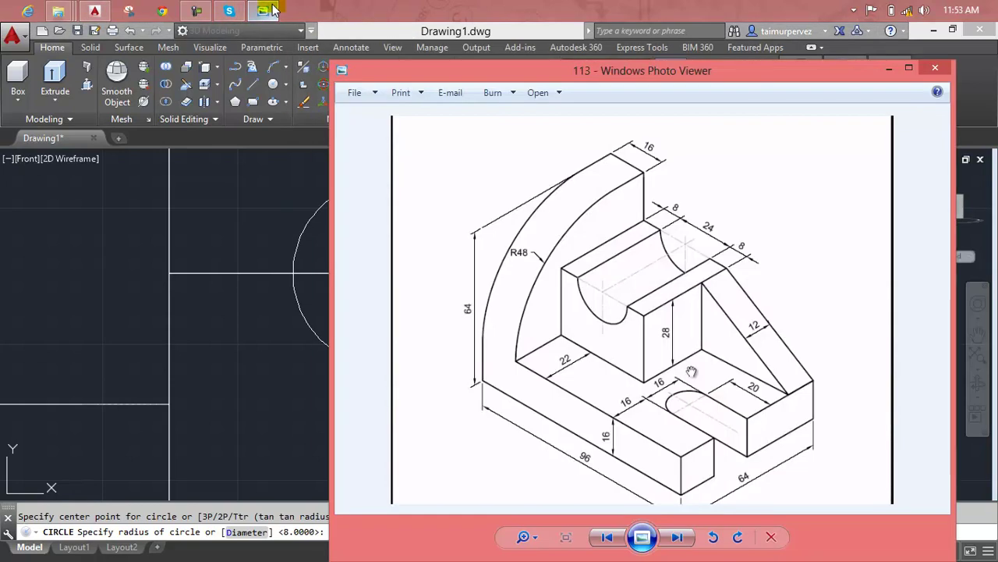
left_click(272, 11)
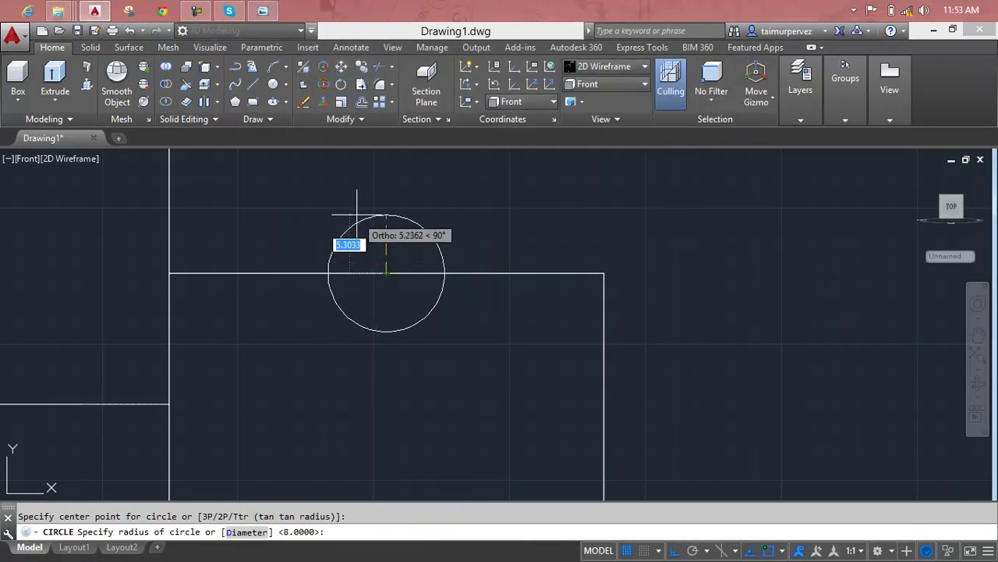
type("24")
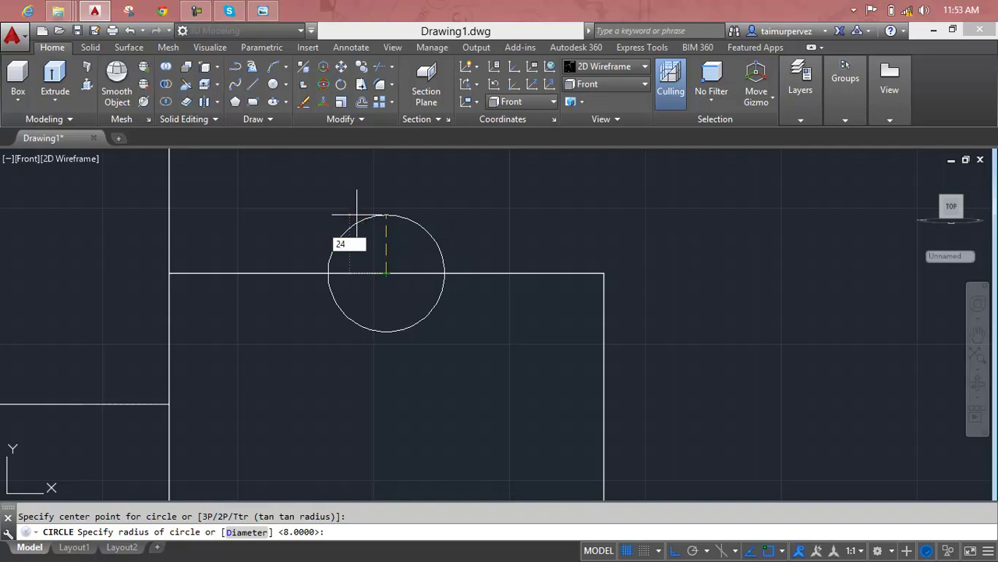
key("Return")
left_click(644, 187)
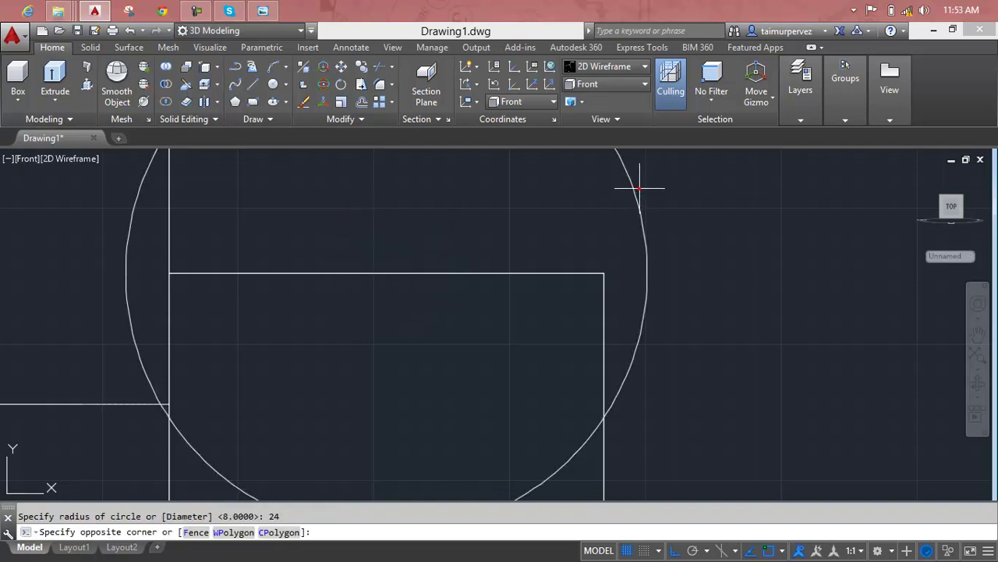
left_click(634, 199)
key("Delete")
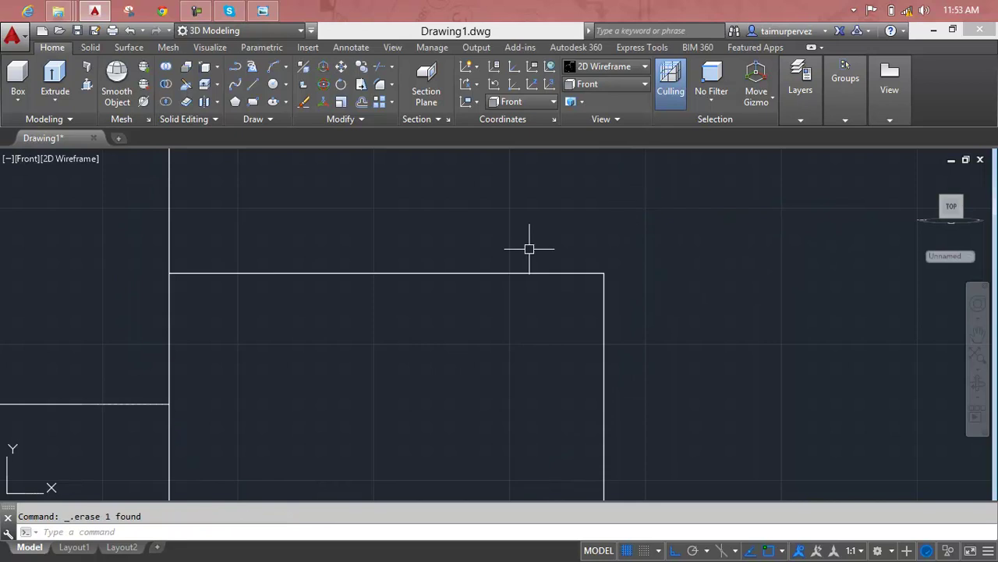
type("c")
Redraw the circle on the block's top edge with diameter 24, then return to Home view
key("Return")
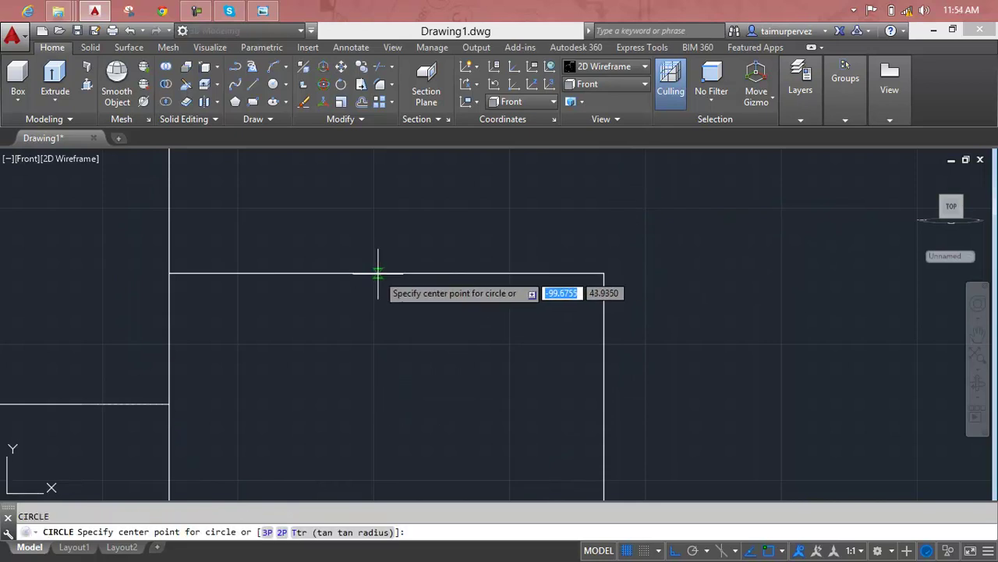
left_click(383, 274)
type("d")
key("Return")
type("2")
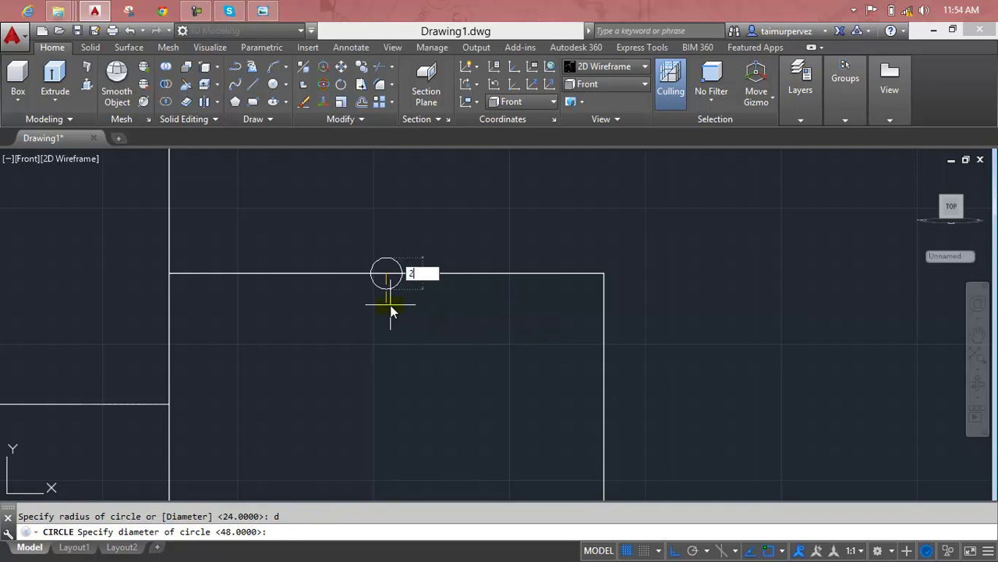
key("Return")
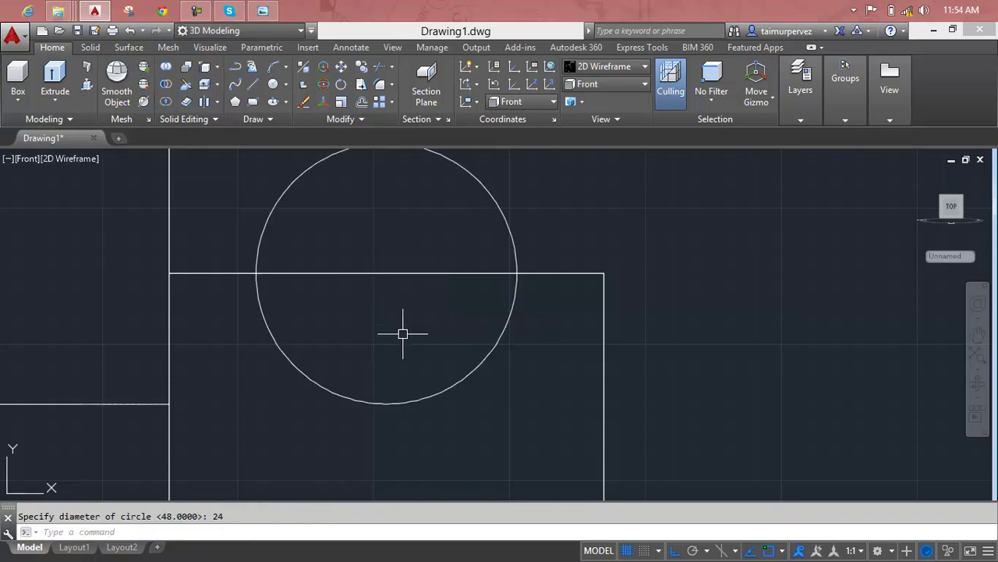
key("Escape")
scroll(406, 330, "down", 2)
scroll(390, 312, "down", 1)
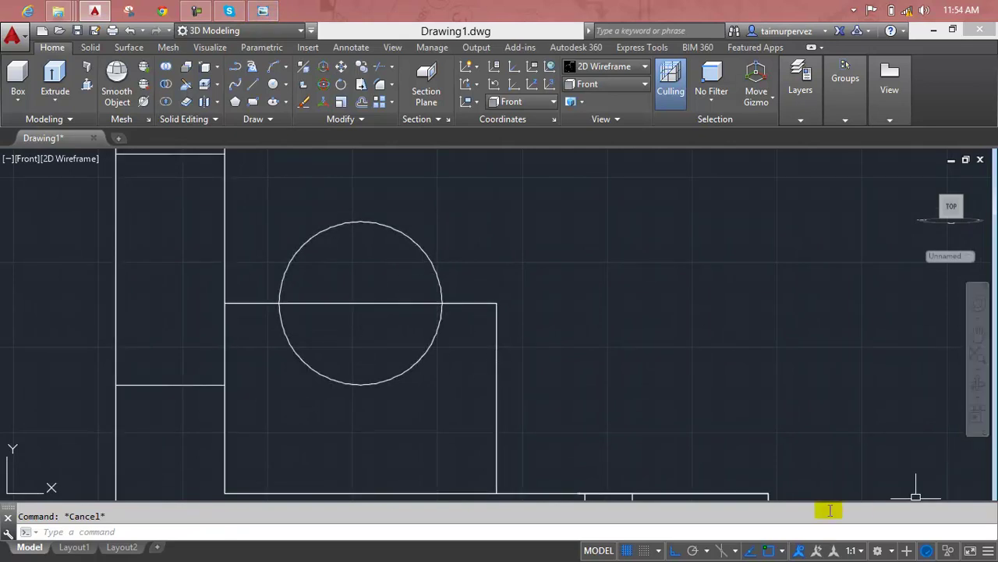
mouse_move(951, 207)
left_click(920, 176)
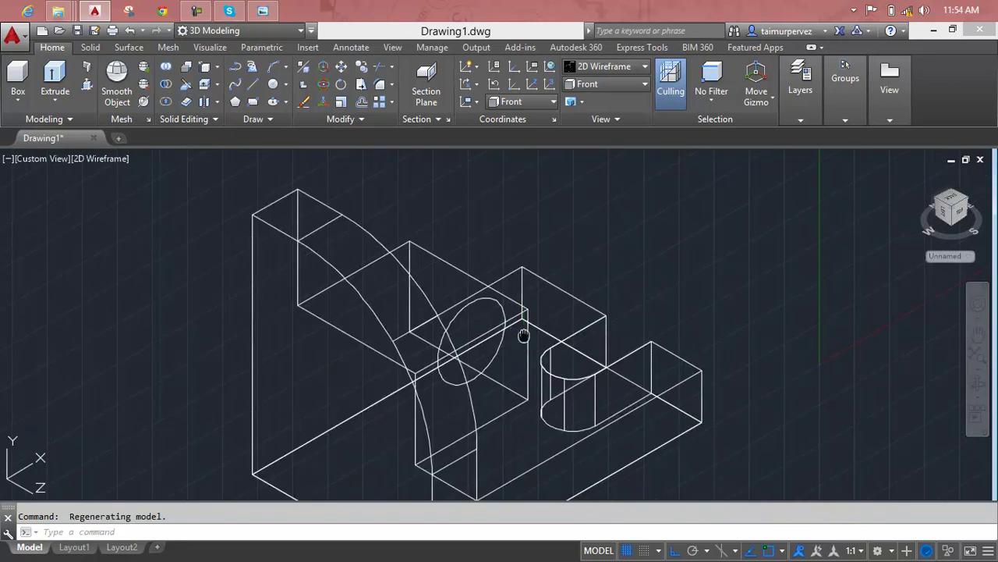
middle_click_drag(523, 335, 505, 331)
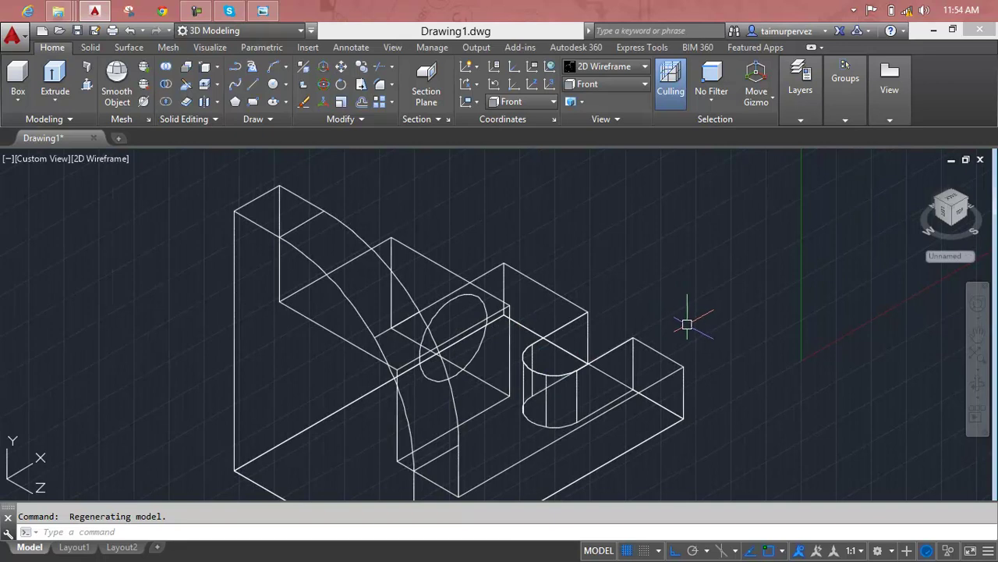
Press-pull the circle back through the raised block's full length to form a cylinder
middle_click_drag(635, 375, 536, 331, "shift")
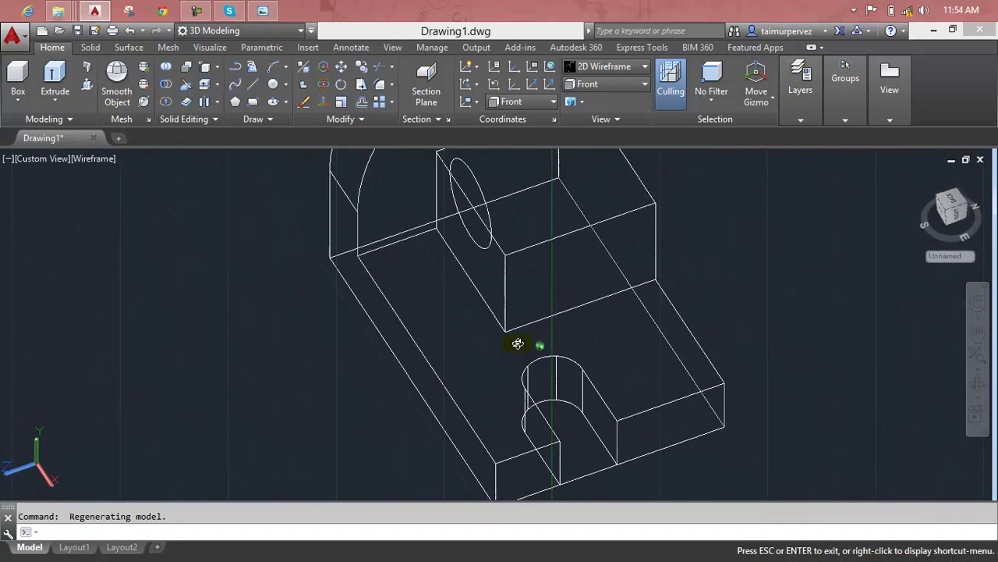
scroll(537, 330, "up", 3)
scroll(473, 267, "down", 3)
middle_click_drag(473, 268, 456, 410)
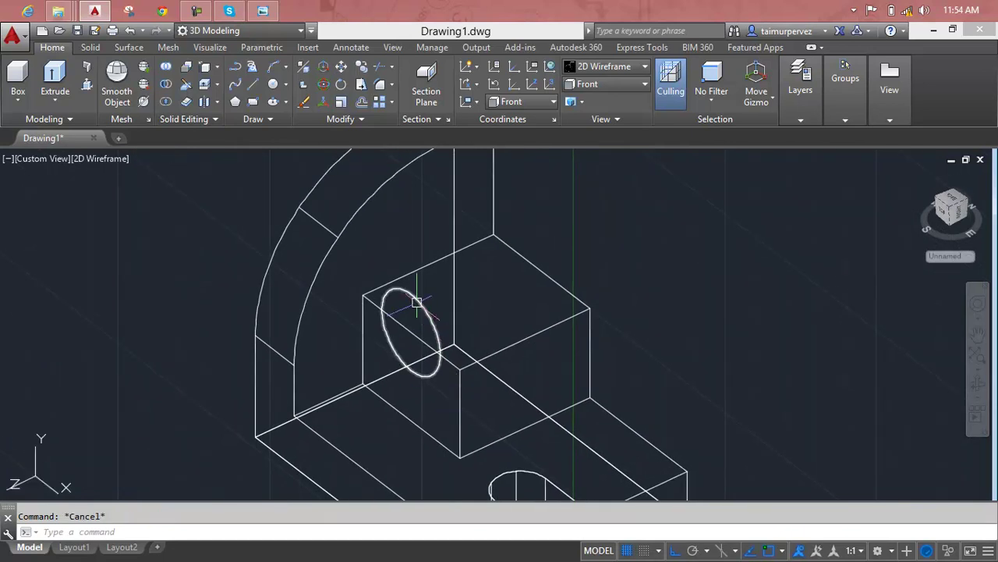
left_click(88, 85)
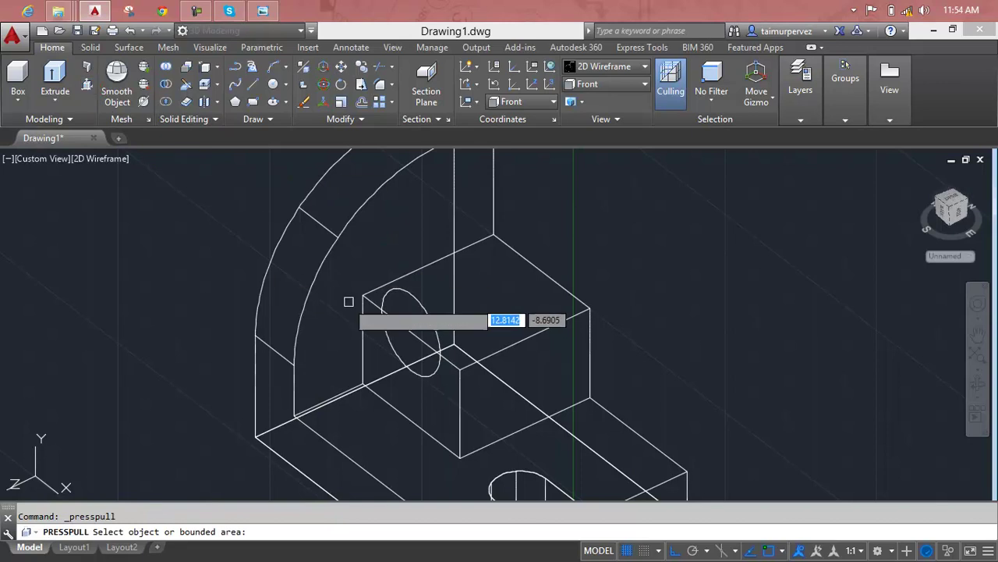
left_click(415, 309)
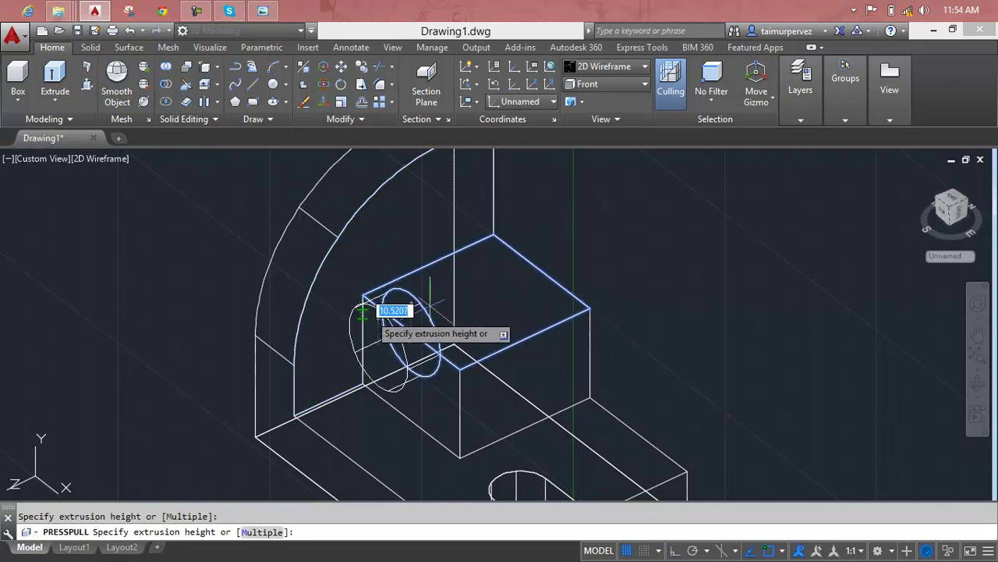
left_click(767, 246)
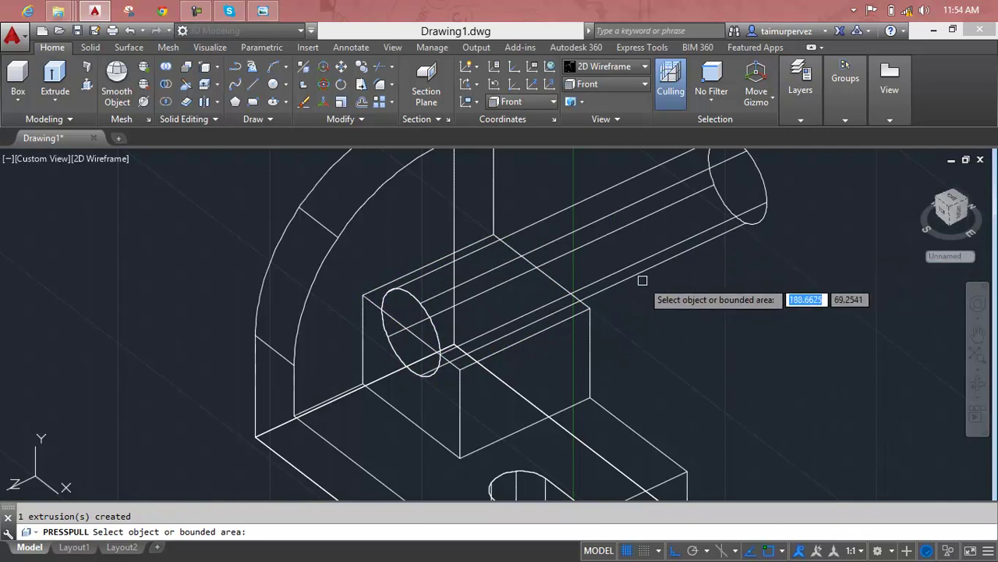
key("Escape")
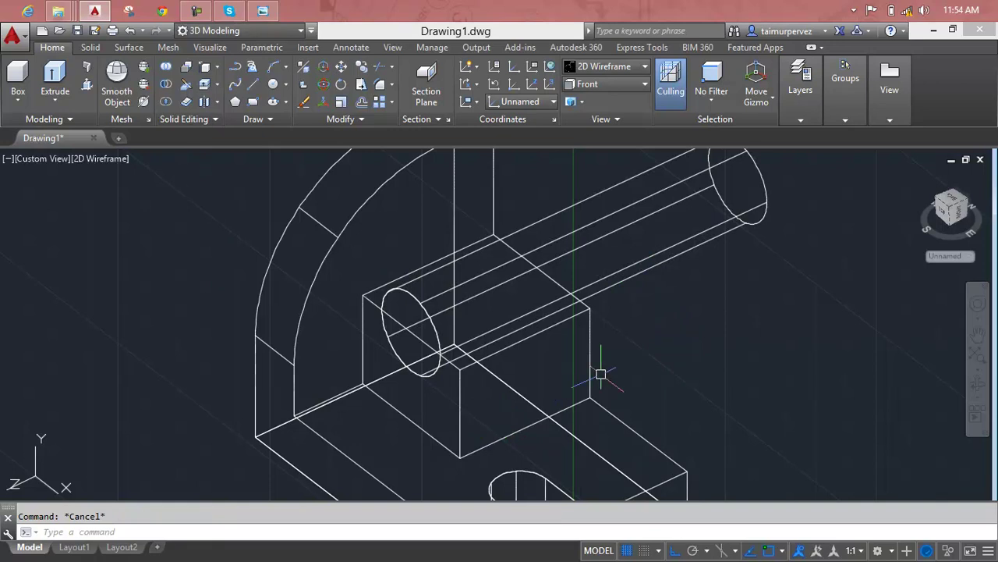
type("su")
key("Return")
Subtract the cylinder from the bracket to cut the half-round groove, and erase the leftover edge
left_click(589, 356)
key("Return")
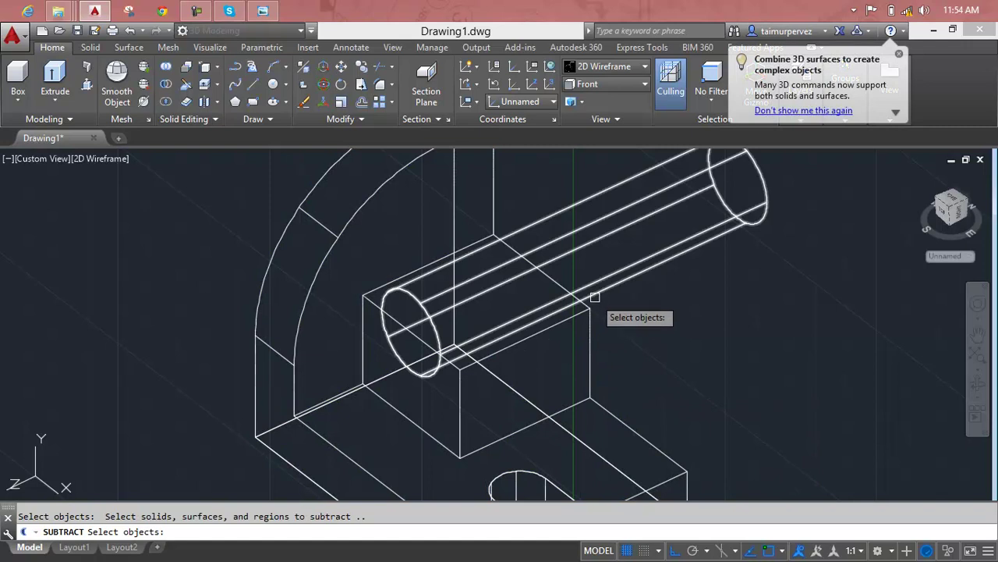
left_click(594, 291)
key("Return")
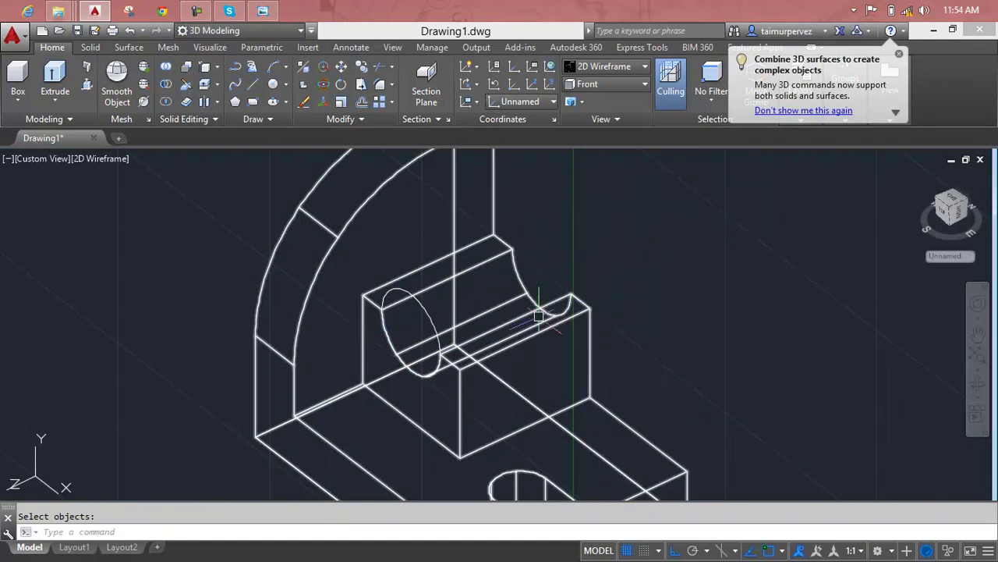
key("Escape")
left_click(429, 320)
key("Delete")
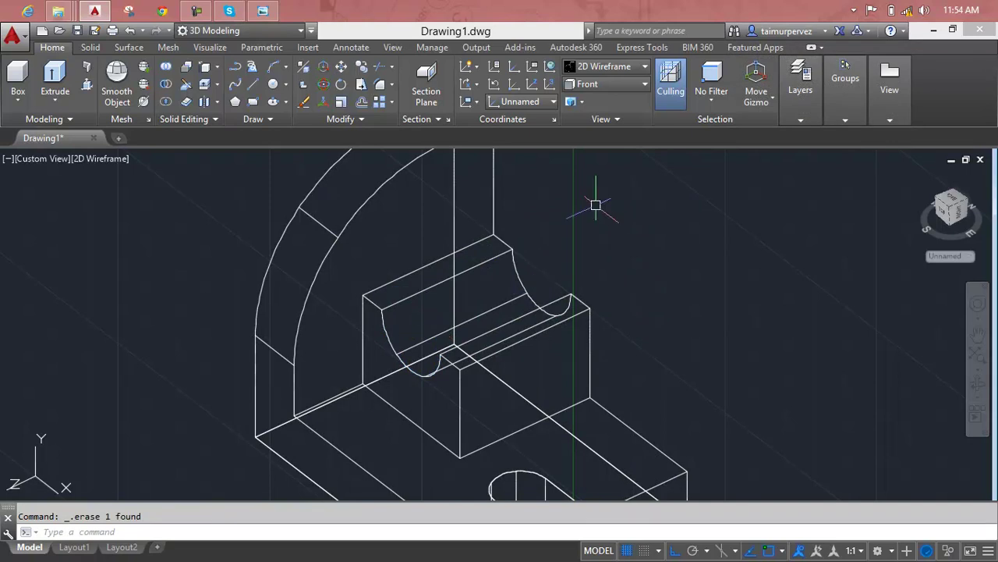
Shade the model with the Realistic visual style and return to the Home view
left_click(604, 66)
left_click(780, 100)
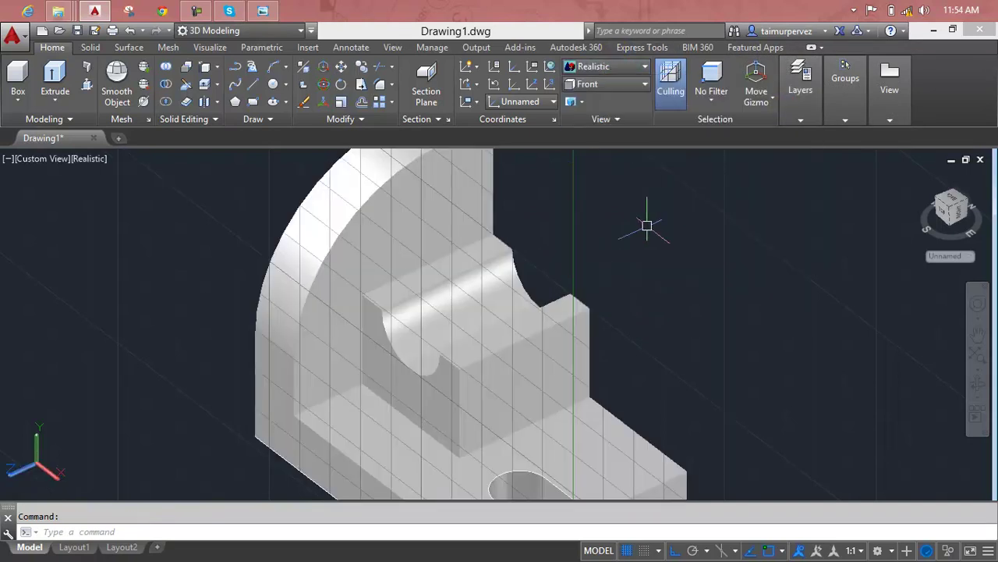
mouse_move(517, 455)
middle_mouse_down("shift")
mouse_move(596, 408)
mouse_move(529, 441)
middle_mouse_up("shift")
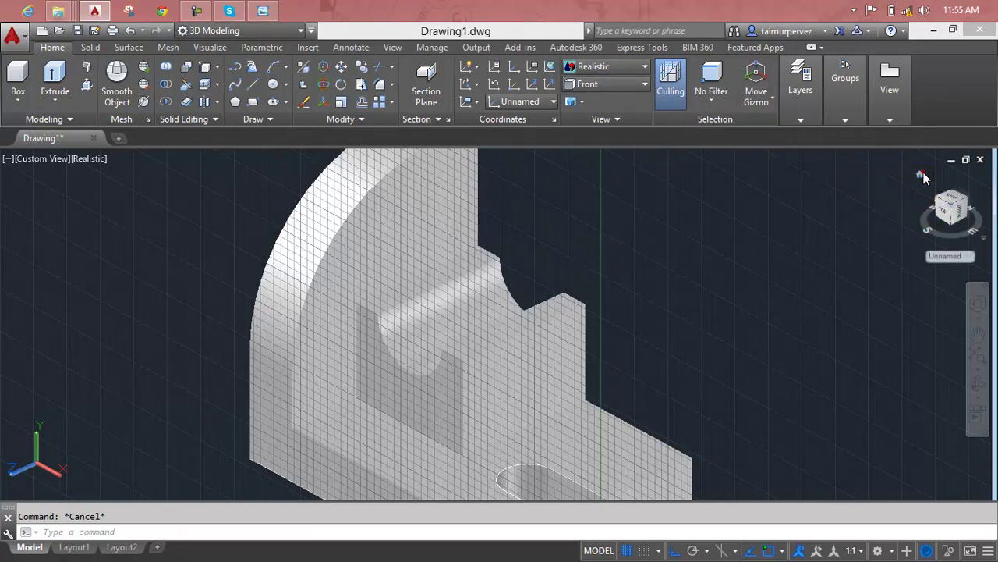
left_click(922, 173)
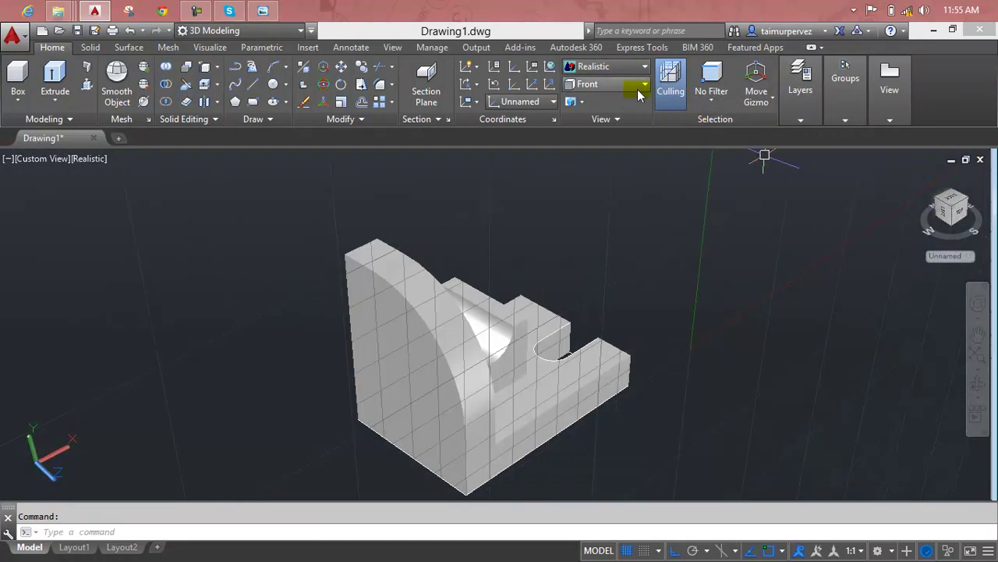
View the model from SE Isometric, go back Home, and reset the UCS to World
left_click(645, 83)
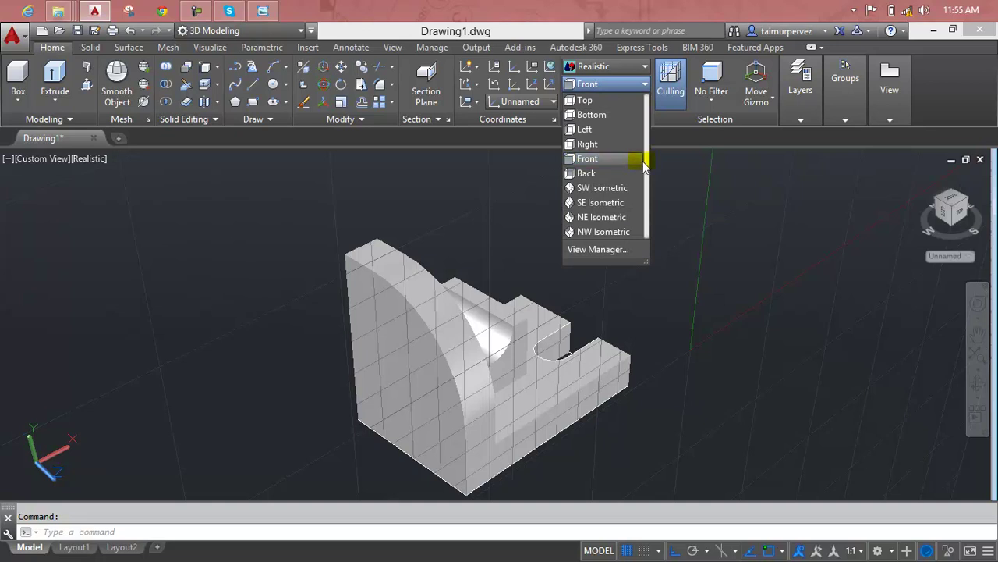
left_click(620, 204)
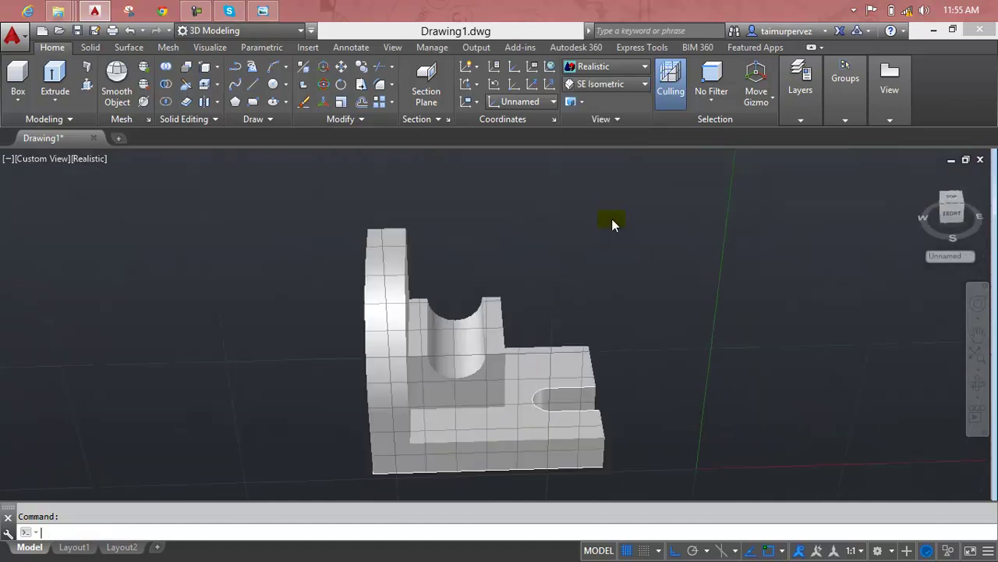
left_click(920, 177)
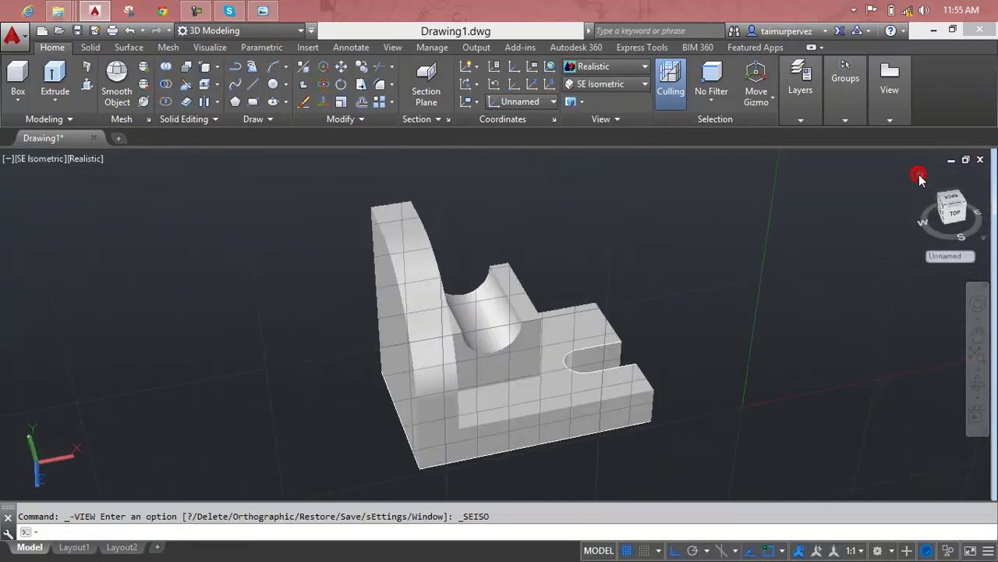
left_click(552, 101)
left_click(543, 120)
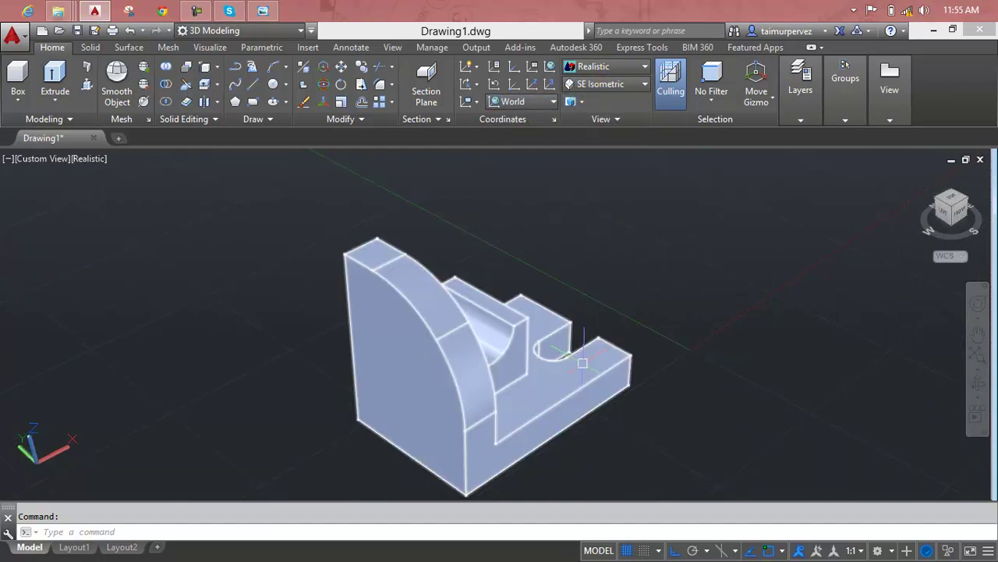
Orbit the shaded bracket and compare it against the reference drawing
middle_click_drag(575, 411, 437, 412, "shift")
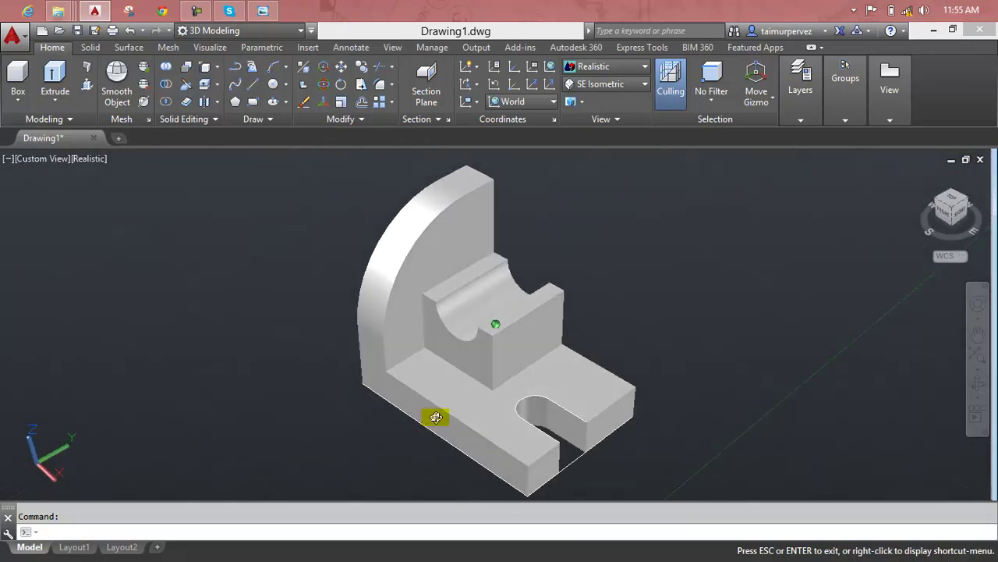
left_click(263, 10)
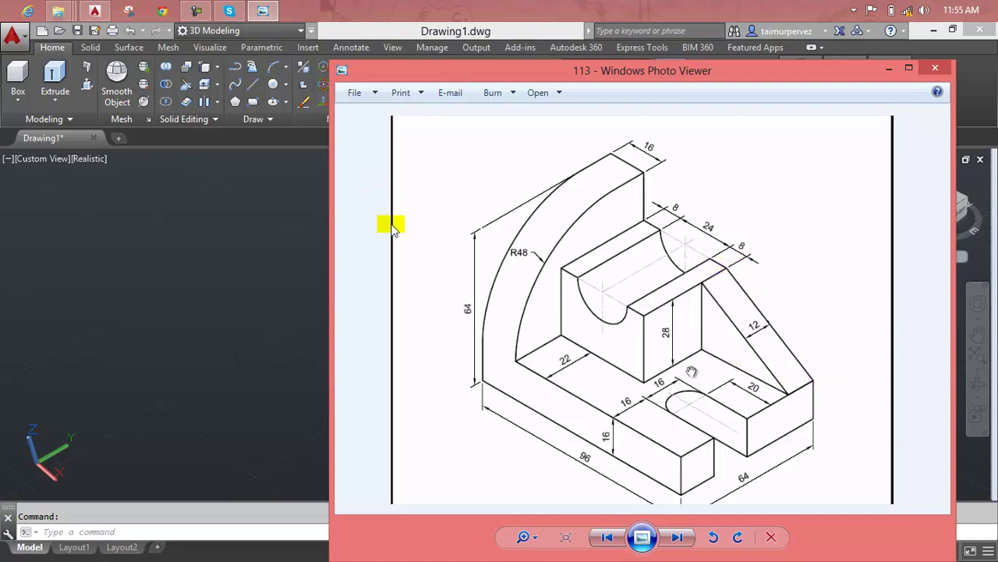
left_click(274, 10)
middle_click_drag(513, 286, 546, 312, "shift")
scroll(576, 326, "up", 2)
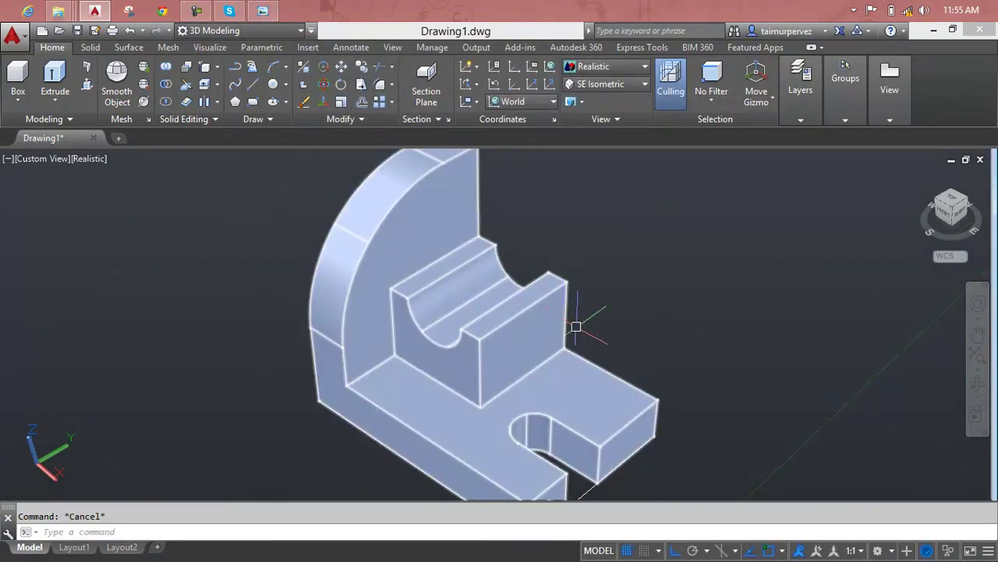
Draw a closed 3D polyline triangle from the block's top corner down to the base's outer corner
middle_click_drag(576, 343, 541, 416, "shift")
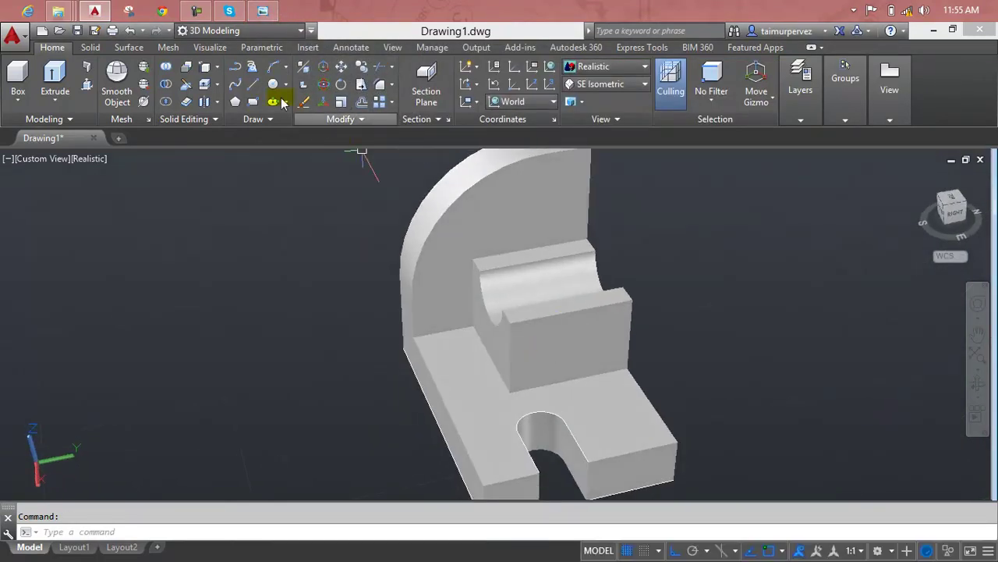
left_click(252, 68)
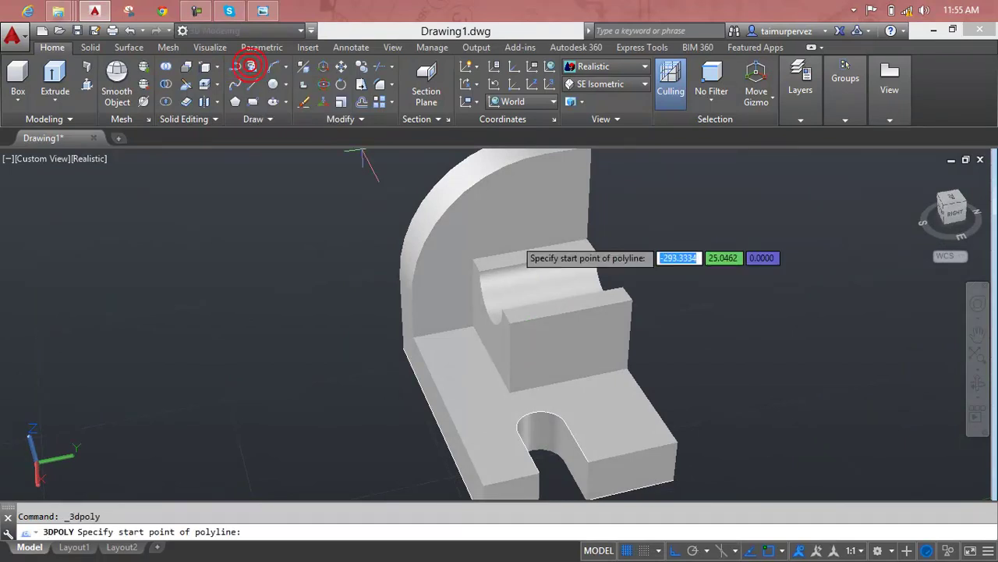
left_click(632, 299)
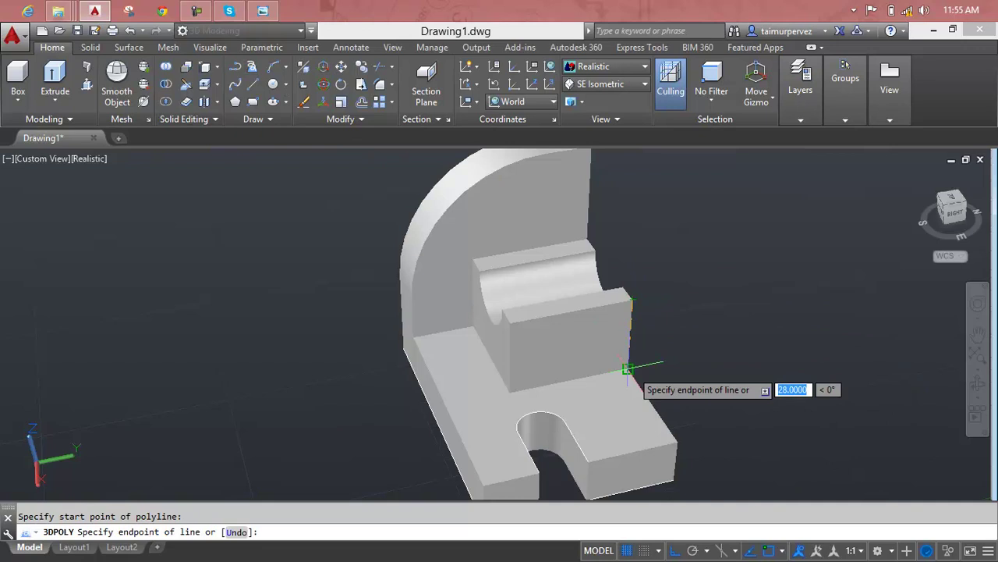
scroll(628, 368, "up", 3)
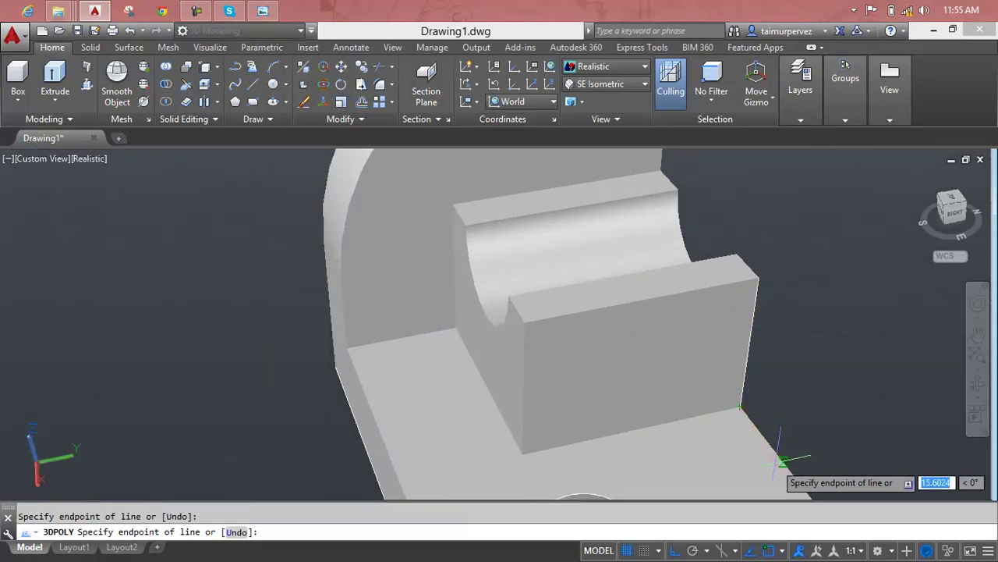
scroll(775, 465, "down", 1)
middle_click_drag(773, 464, 727, 401)
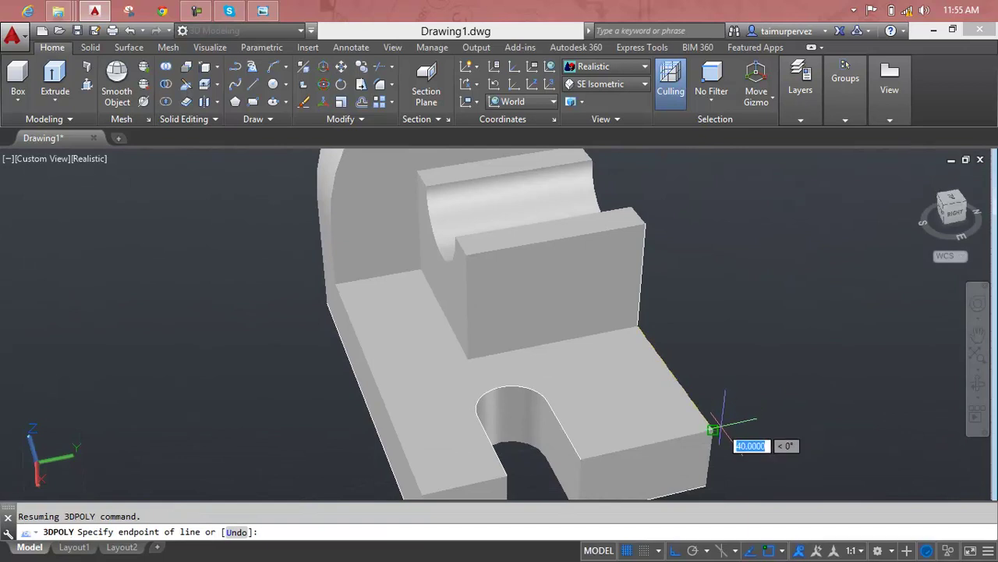
left_click(713, 430)
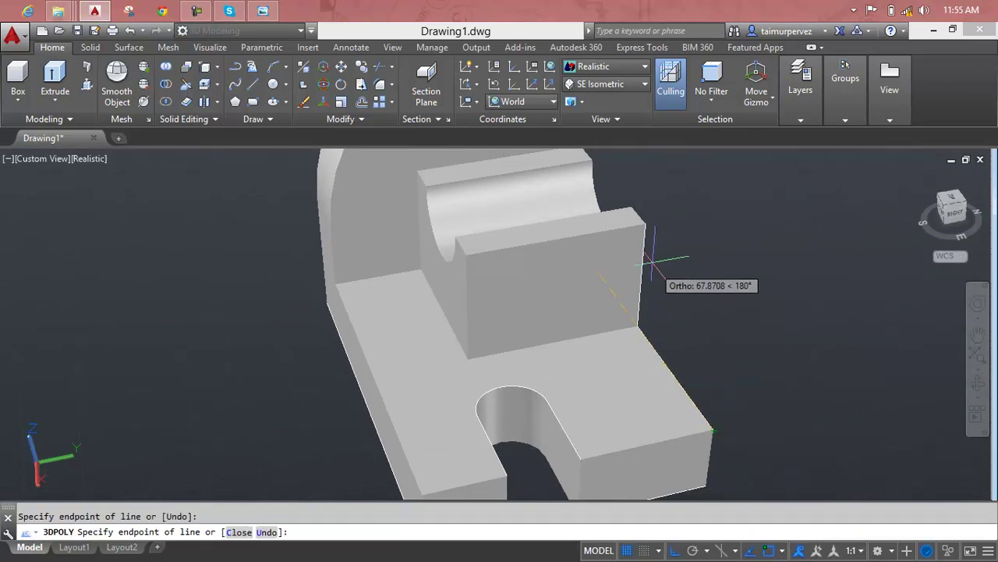
left_click(644, 224)
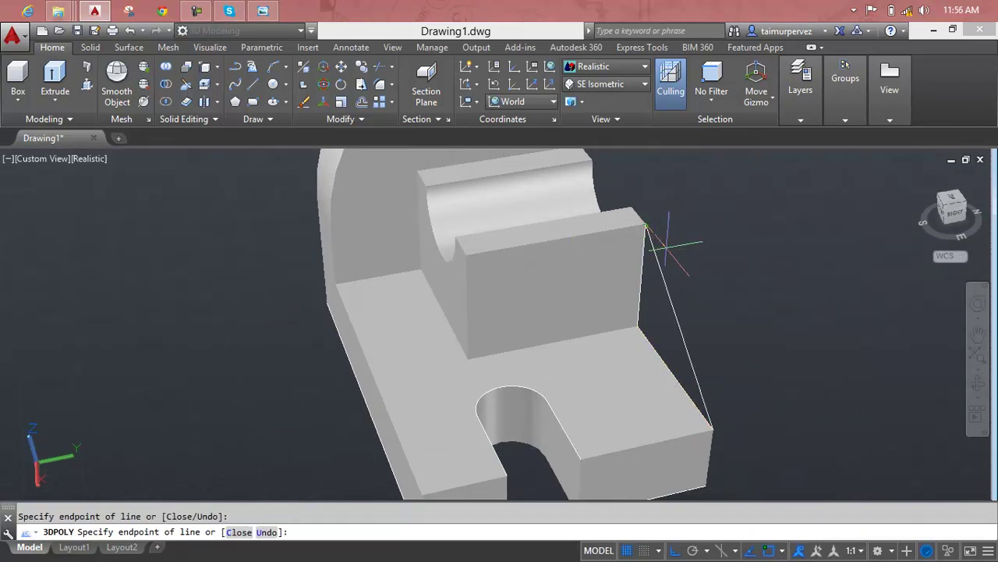
key("Escape")
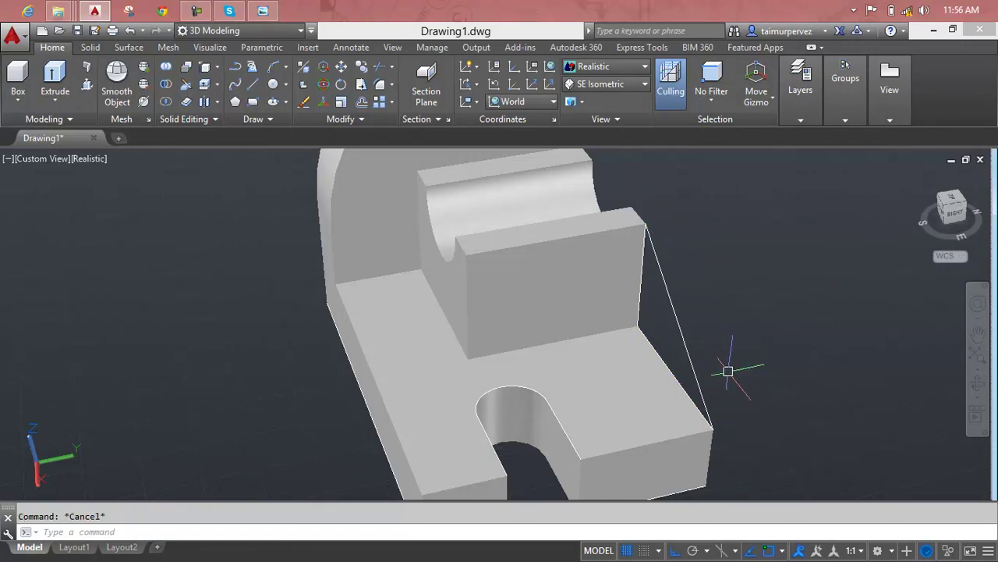
middle_click_drag(728, 371, 749, 356, "shift")
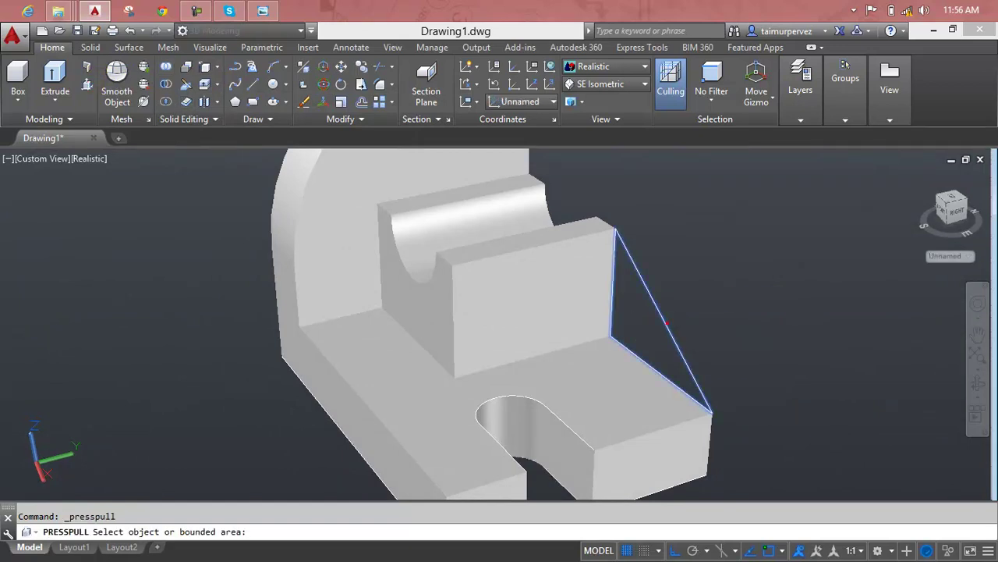
Press-pull the triangle outline once, then undo that first attempt
left_click(663, 319)
left_click(273, 9)
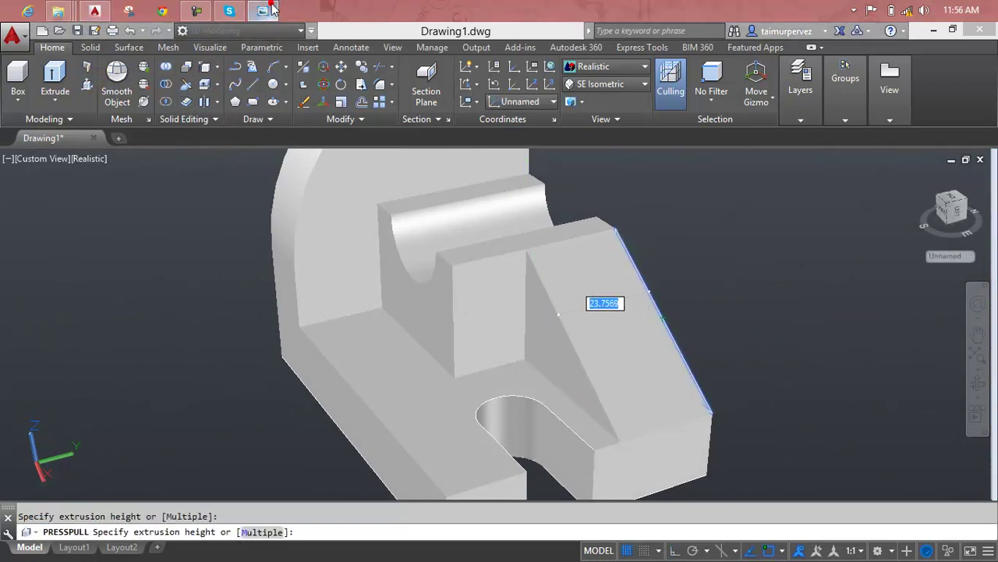
left_click(273, 9)
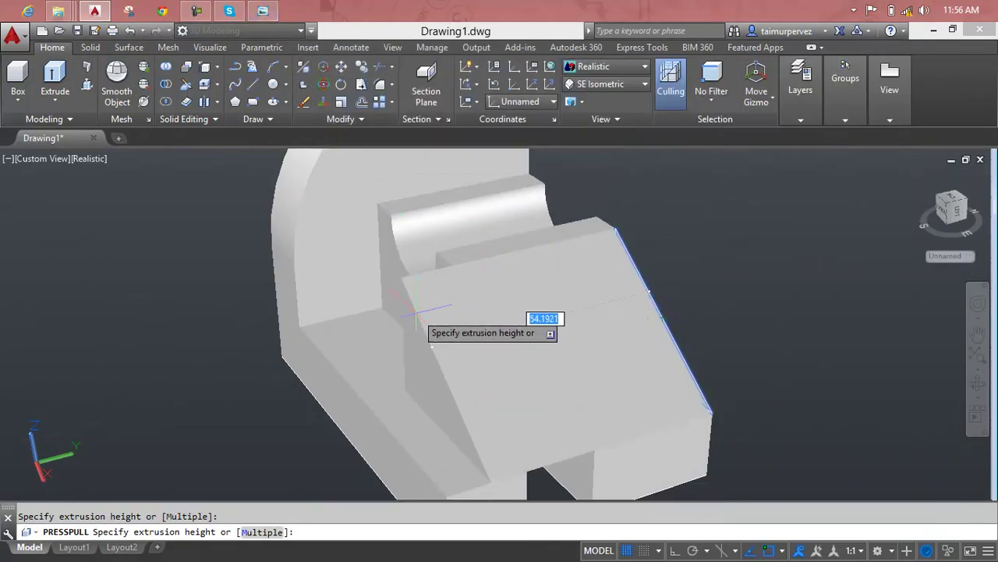
key("Return")
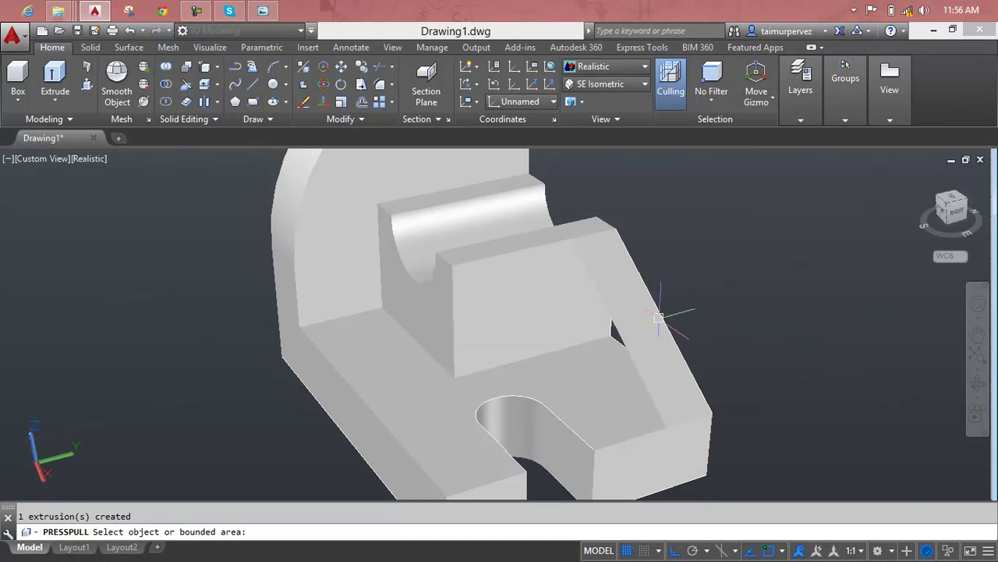
key("Escape")
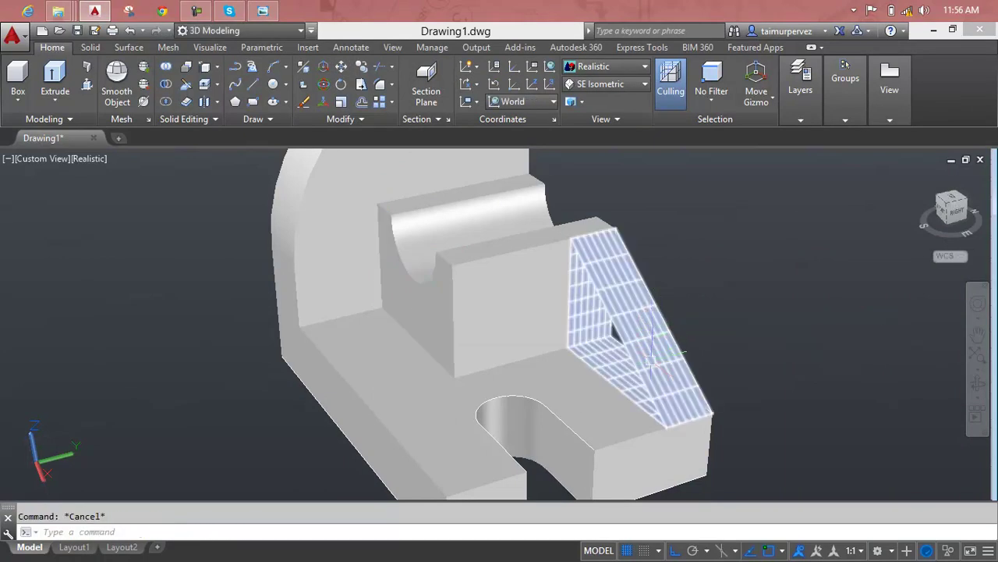
key("ctrl+z")
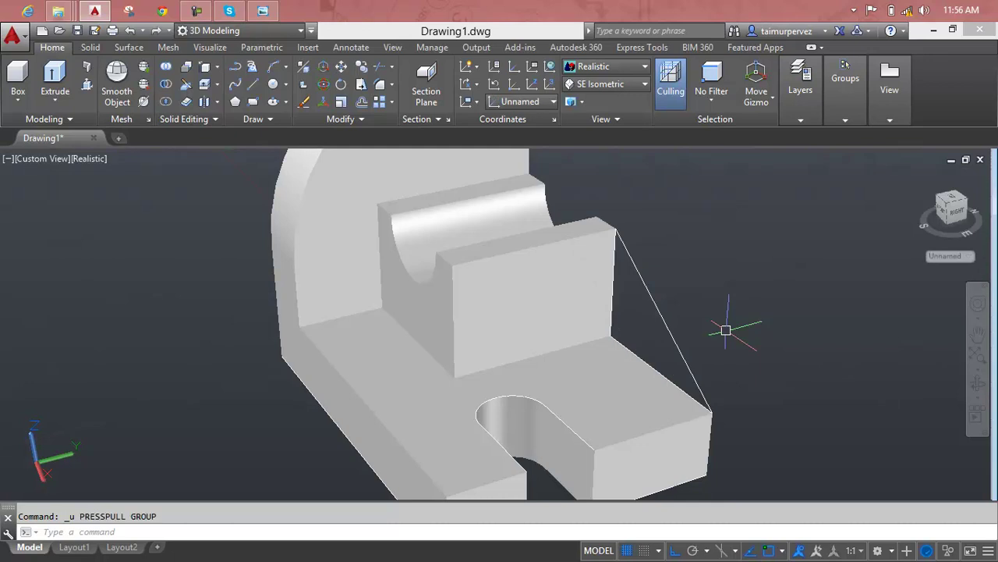
key("Escape")
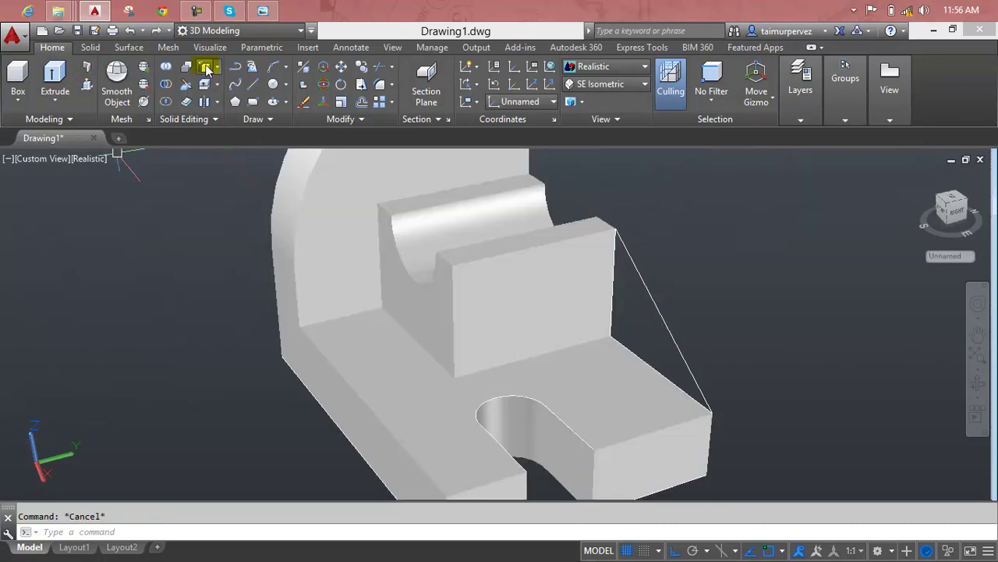
Press-pull the triangle 12 units into a solid rib and check it against the reference
left_click(86, 85)
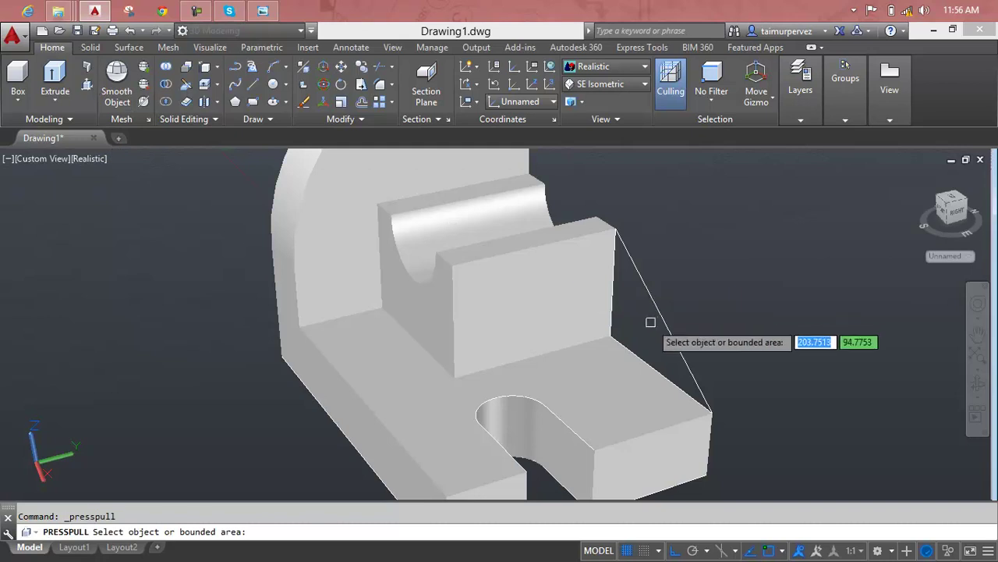
middle_click_drag(644, 340, 675, 323, "shift")
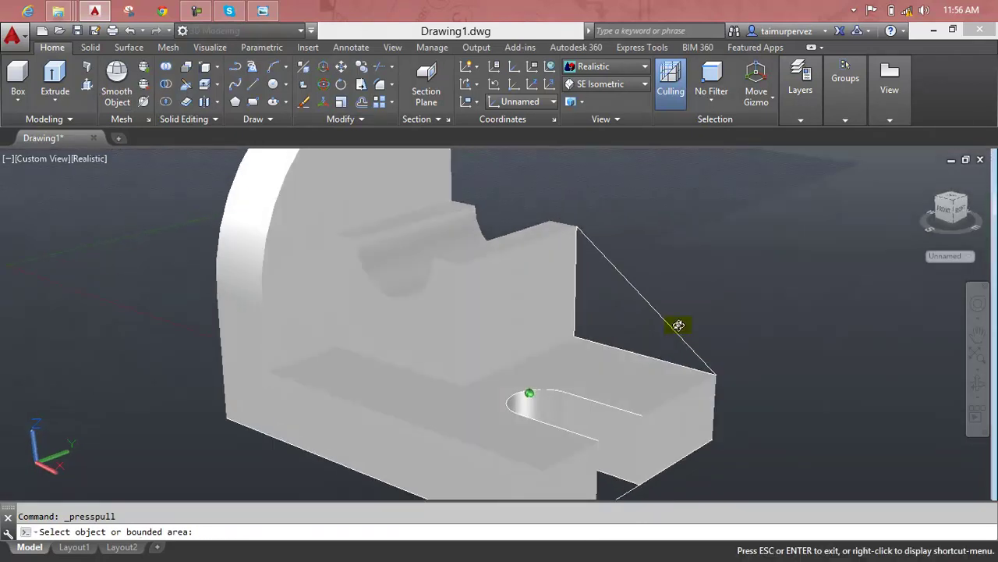
left_click(621, 320)
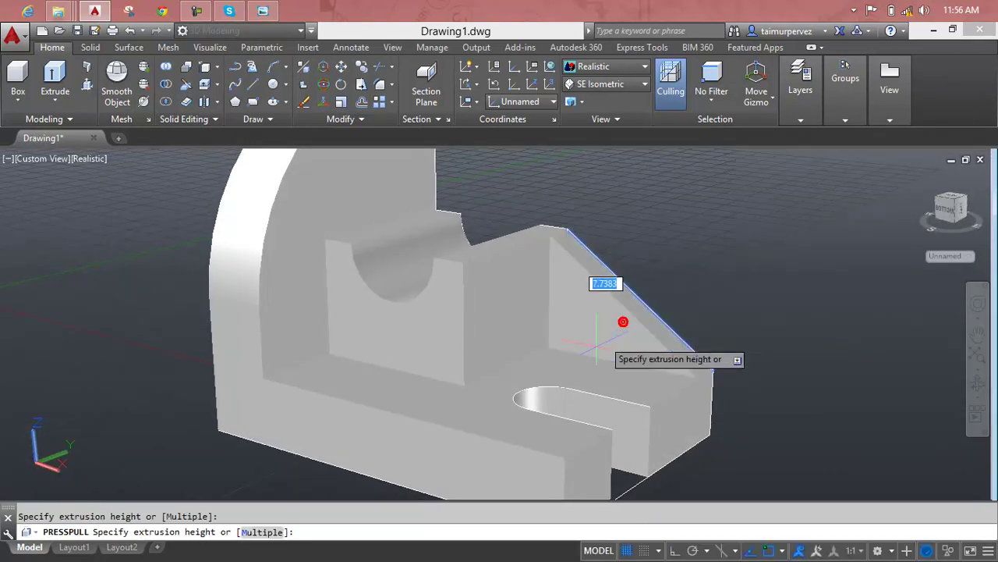
type("12")
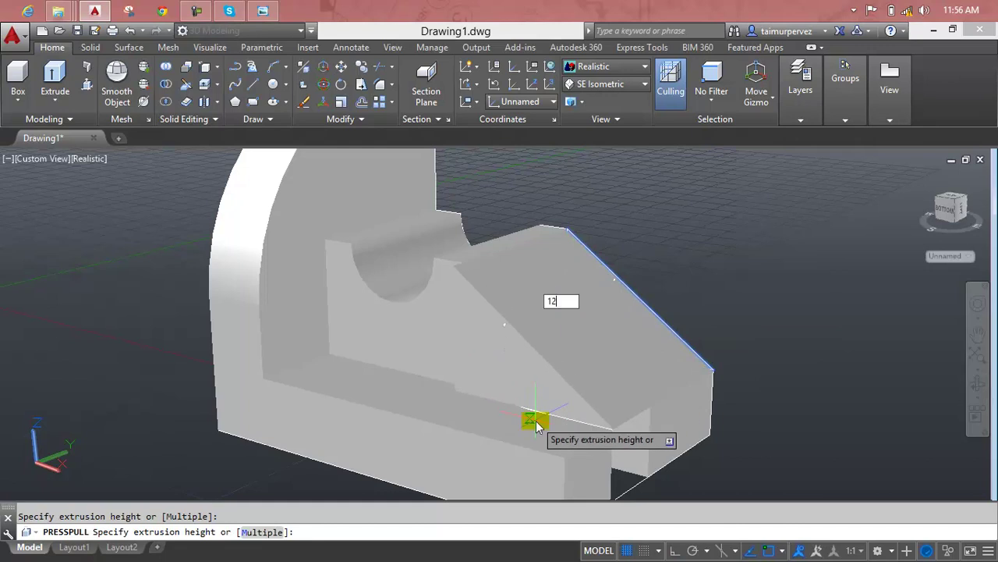
key("Return")
key("Escape")
mouse_move(644, 278)
middle_mouse_down()
mouse_move(646, 288)
mouse_move(577, 327)
mouse_move(504, 357)
middle_mouse_up()
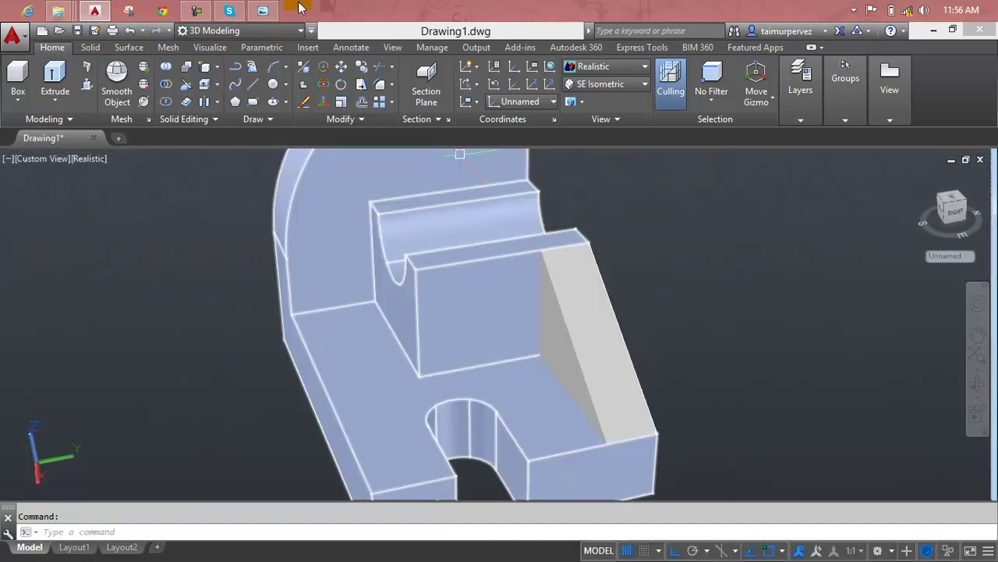
left_click(266, 10)
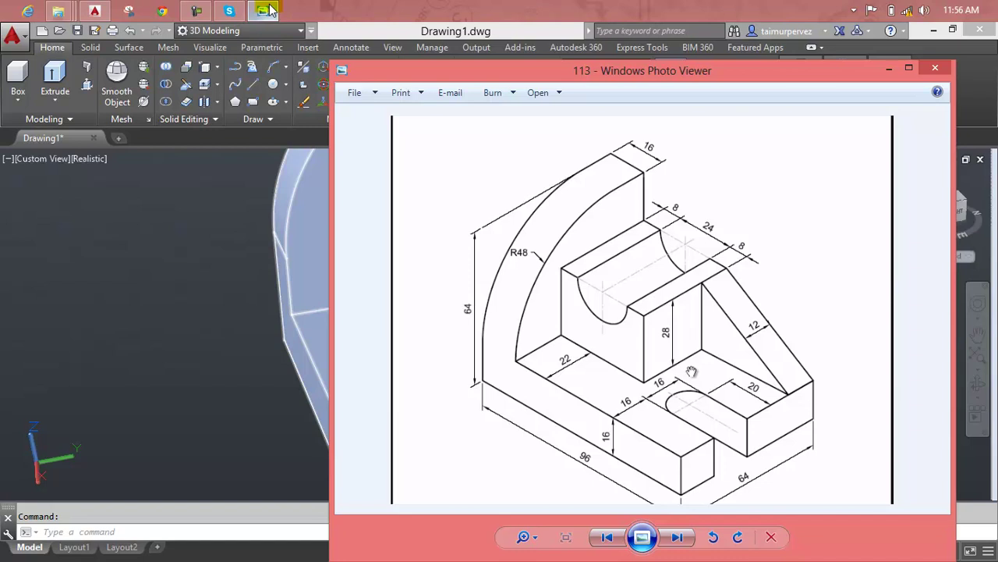
left_click(265, 10)
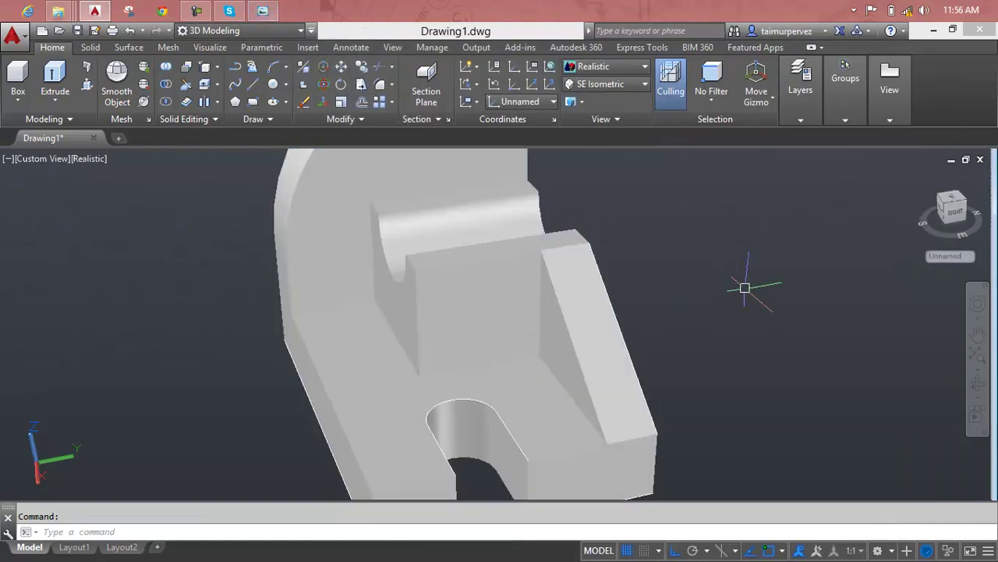
Zoom out and check the bracket's separate solids by selecting them individually
scroll(745, 288, "down", 2)
scroll(745, 288, "down", 1)
scroll(745, 288, "down", 1)
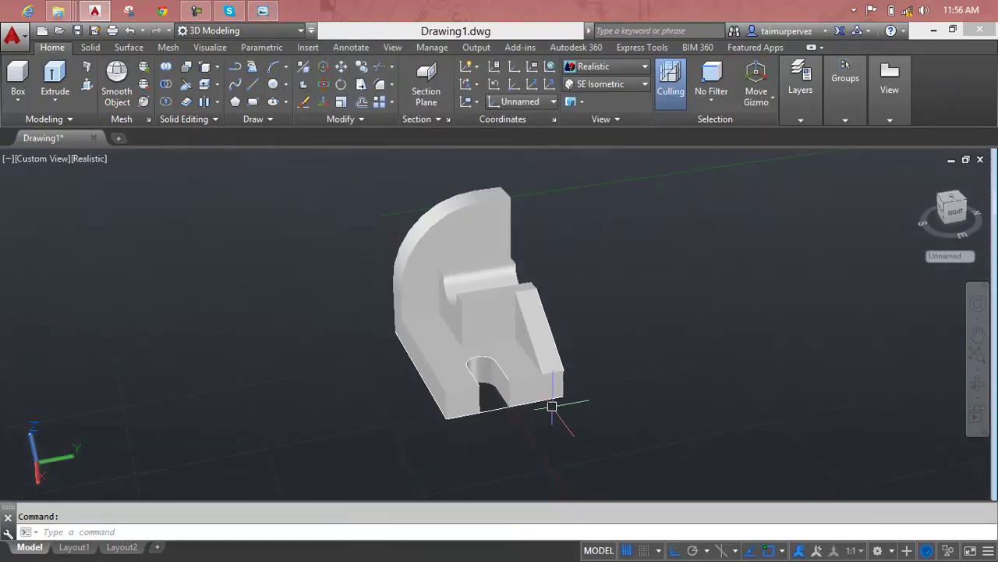
left_click(499, 402)
key("Escape")
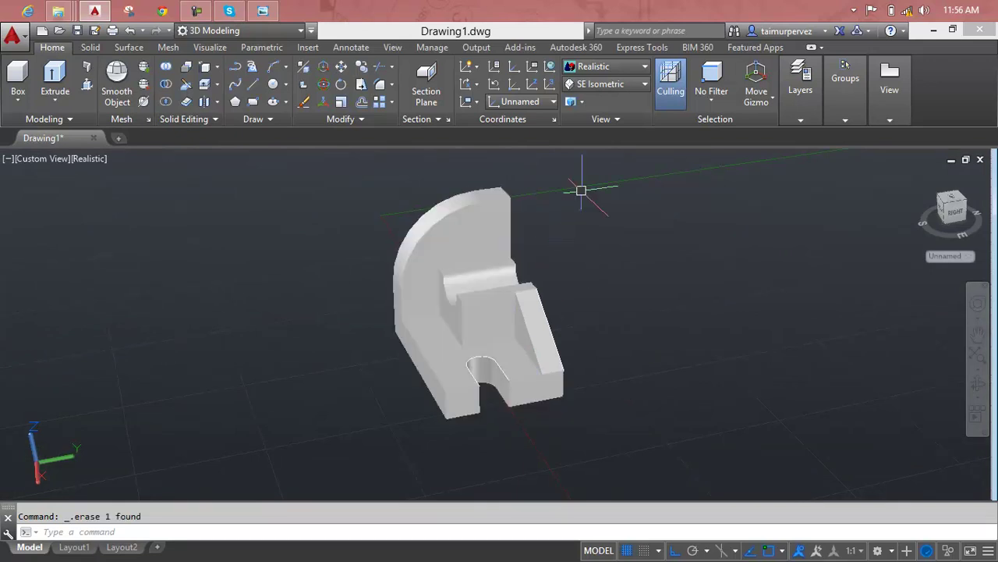
left_click(428, 311)
key("Escape")
Union the rib, grooved block and base into one solid, then orbit to inspect it
left_click(166, 68)
left_click(647, 170)
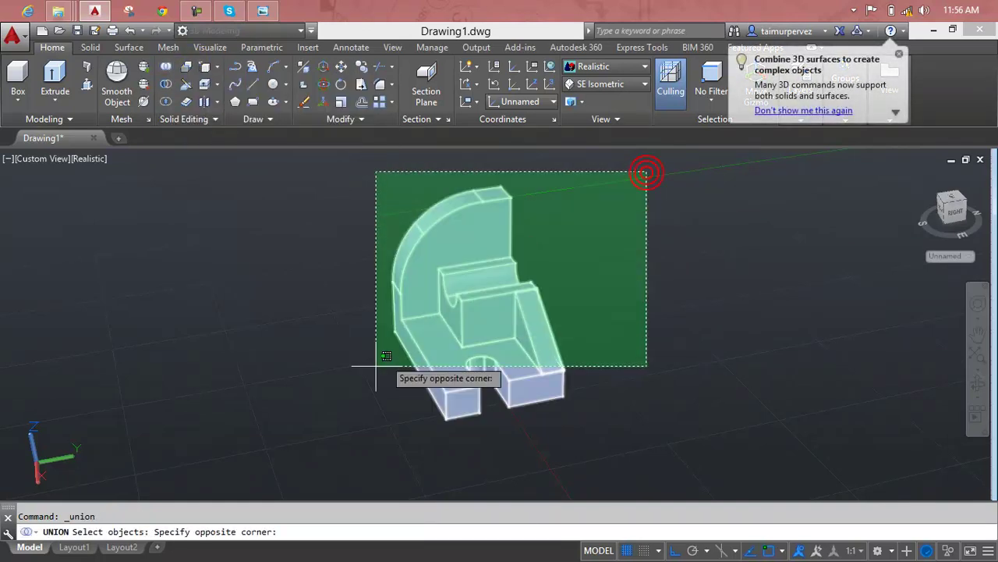
left_click(331, 419)
key("Return")
key("Escape")
mouse_move(510, 414)
middle_mouse_down("shift")
mouse_move(635, 396)
mouse_move(601, 429)
mouse_move(499, 379)
middle_mouse_up("shift")
scroll(583, 413, "up", 3)
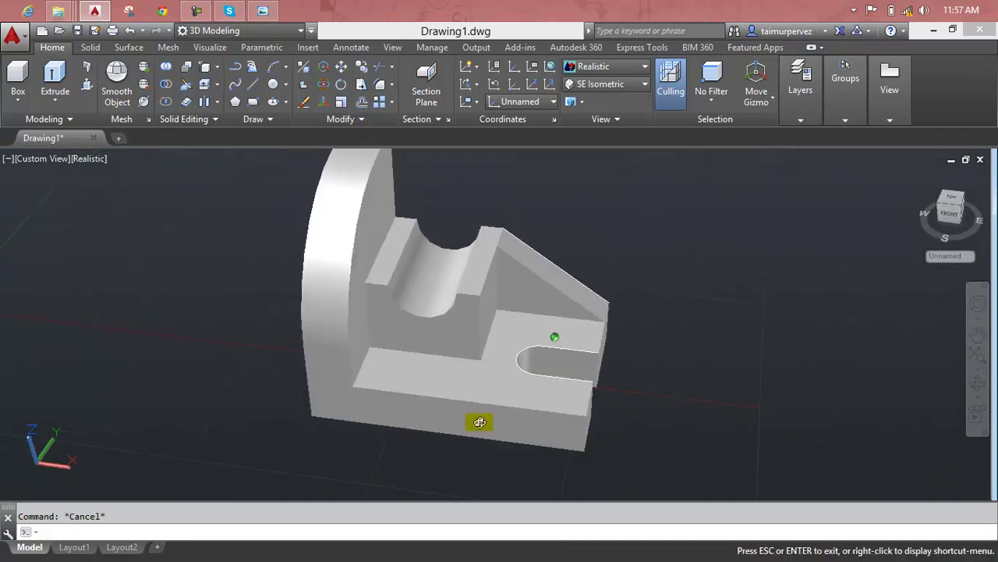
scroll(499, 312, "up", 2)
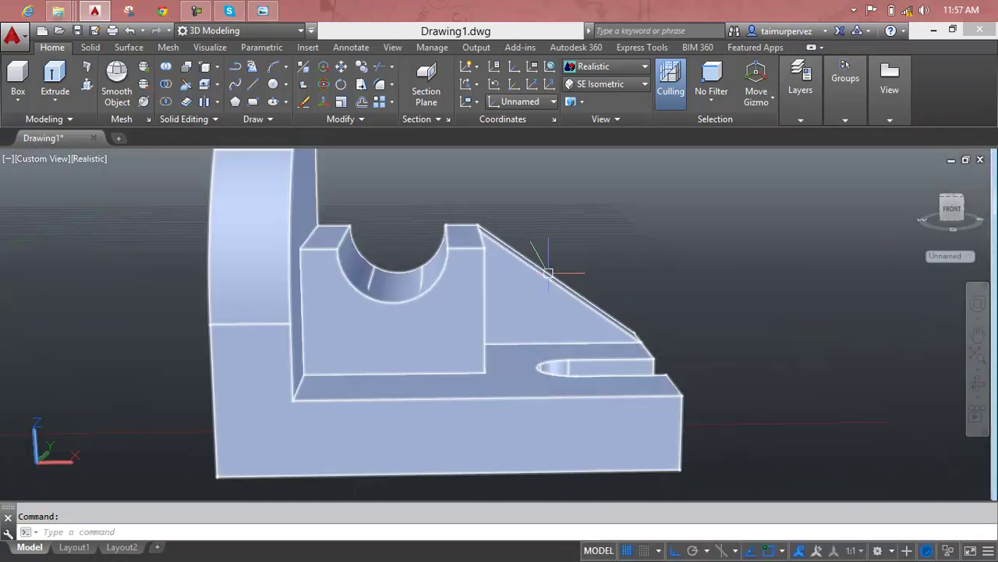